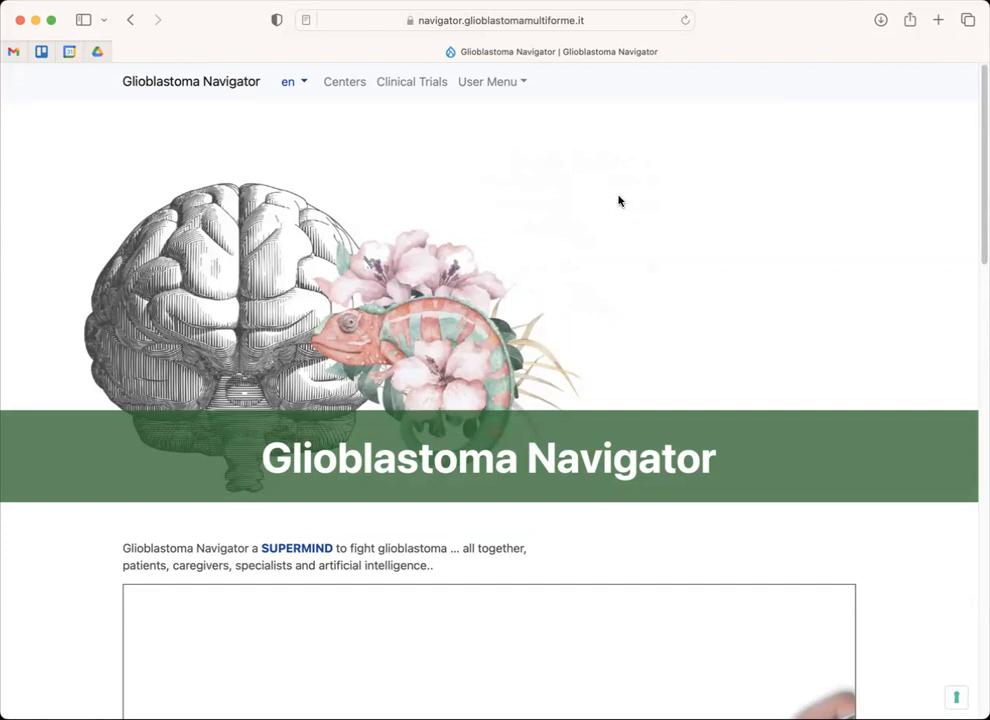
- Look over the homepage's introduction and video down to the section for patients and their caregivers
scroll(618, 201, "down", 2)
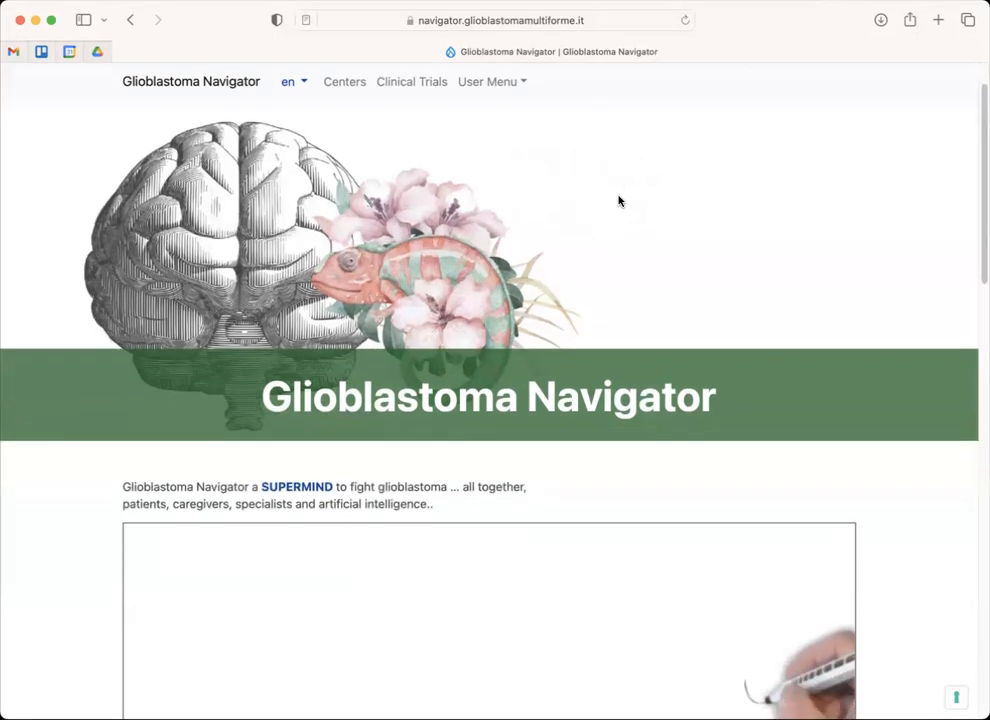
scroll(618, 201, "up", 2)
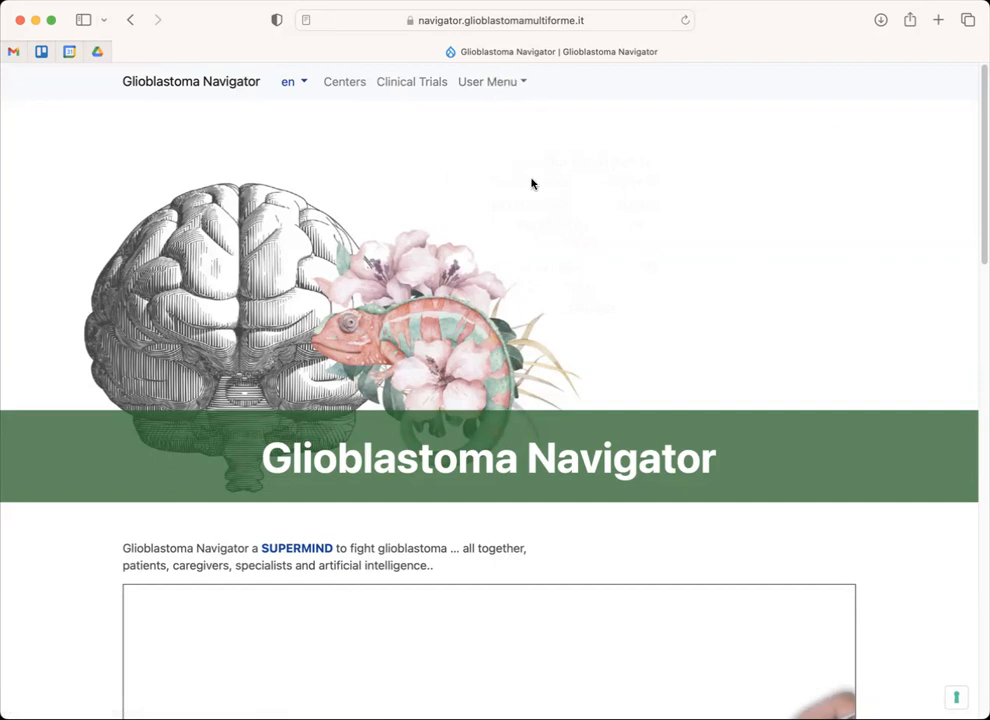
scroll(532, 183, "down", 3)
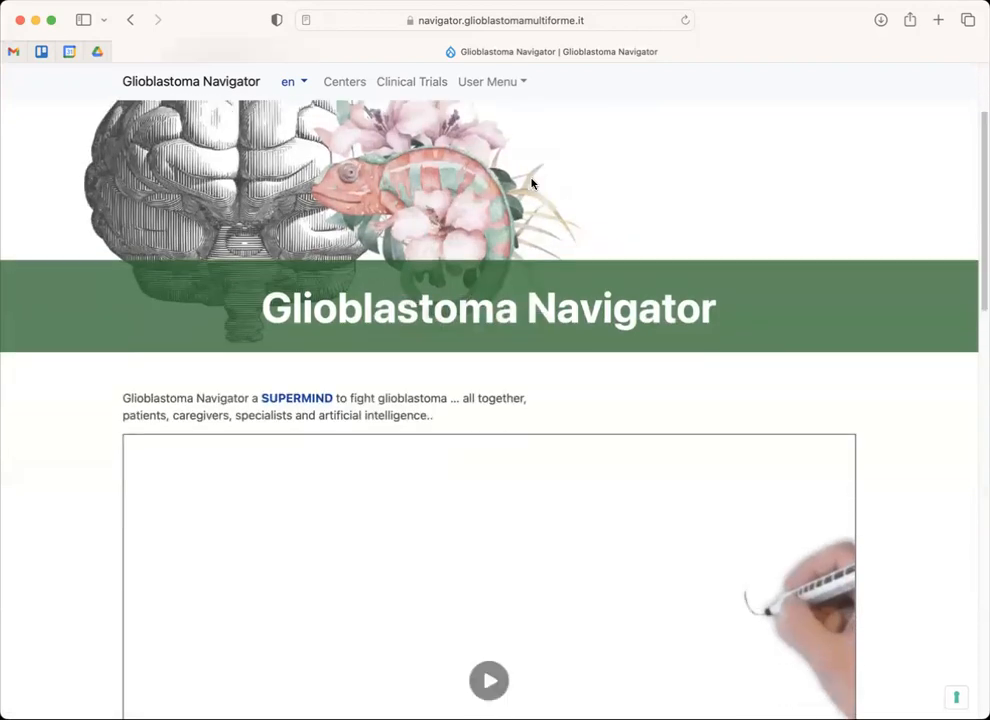
scroll(532, 183, "down", 4)
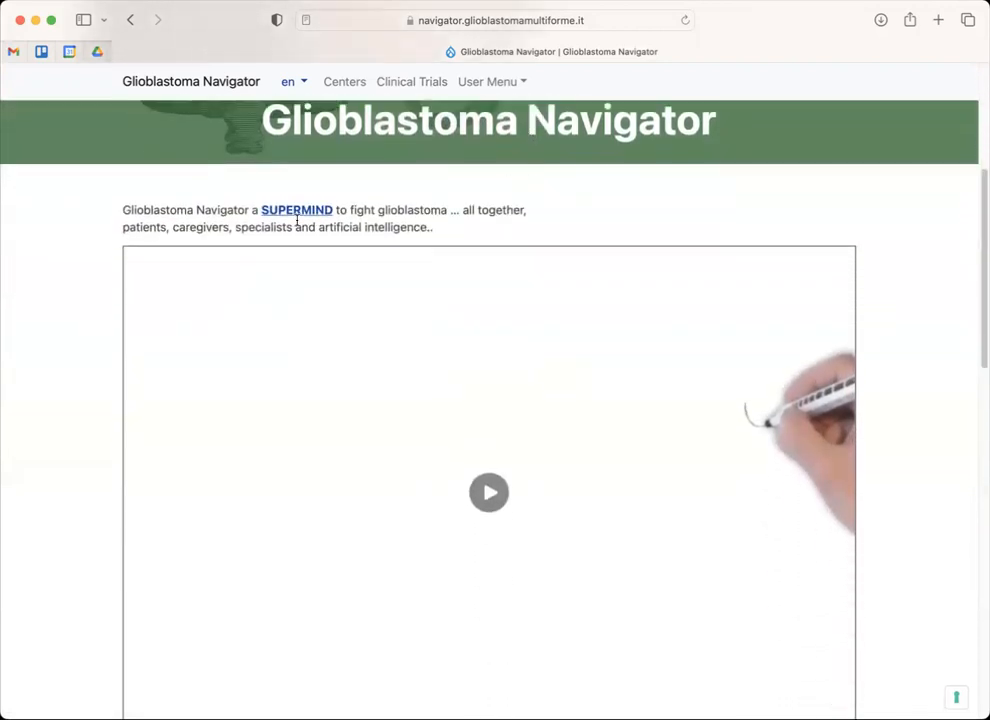
scroll(470, 262, "down", 1)
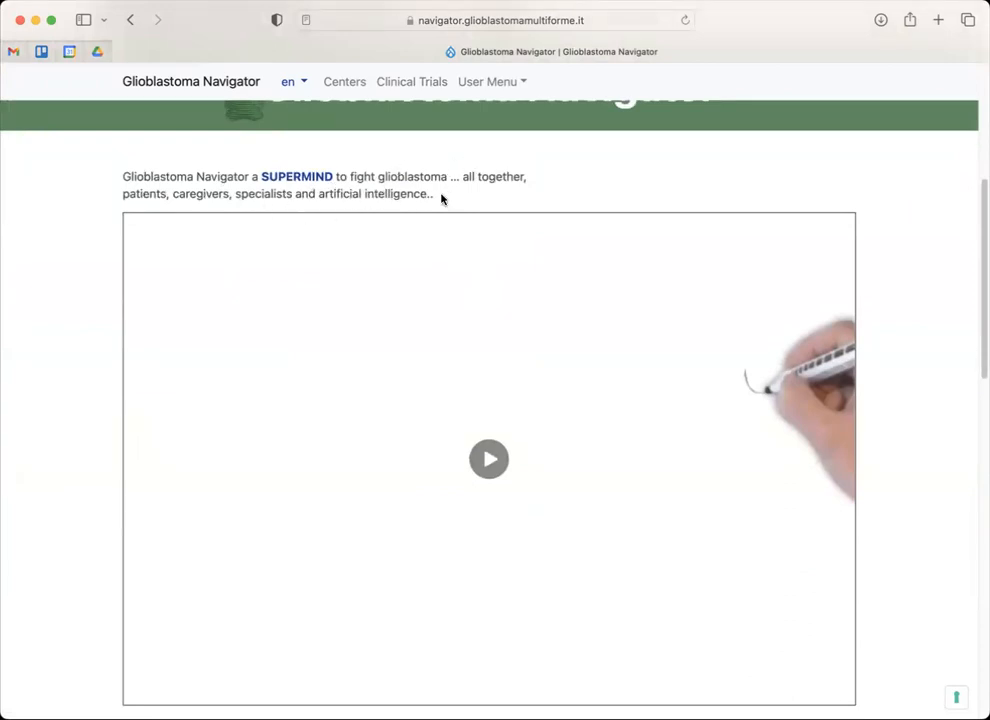
scroll(441, 199, "down", 6)
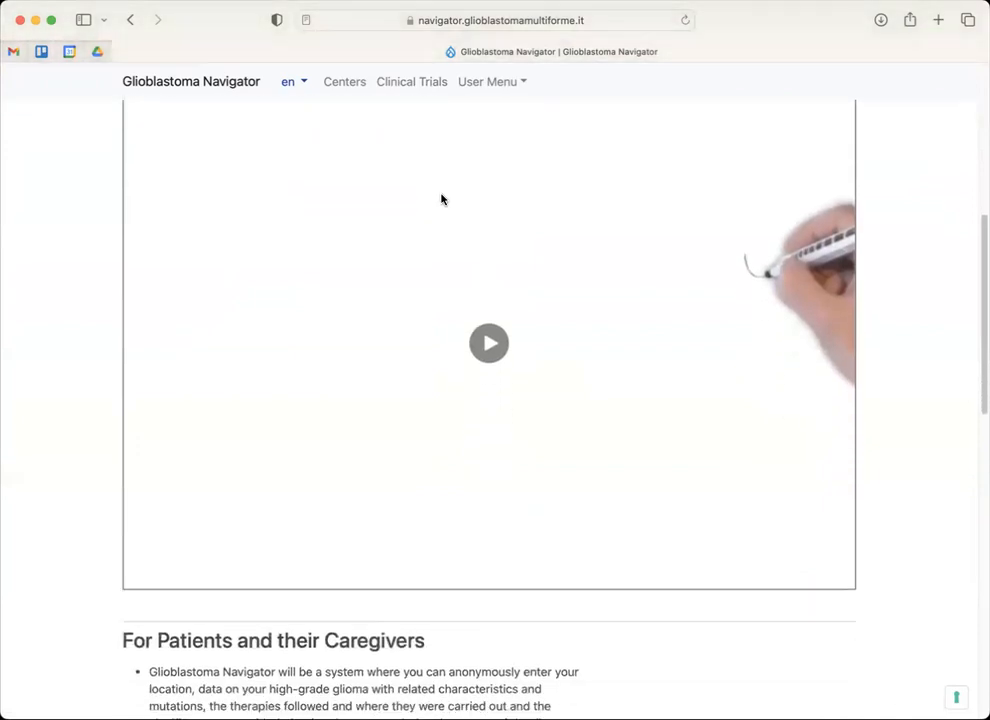
scroll(441, 199, "down", 5)
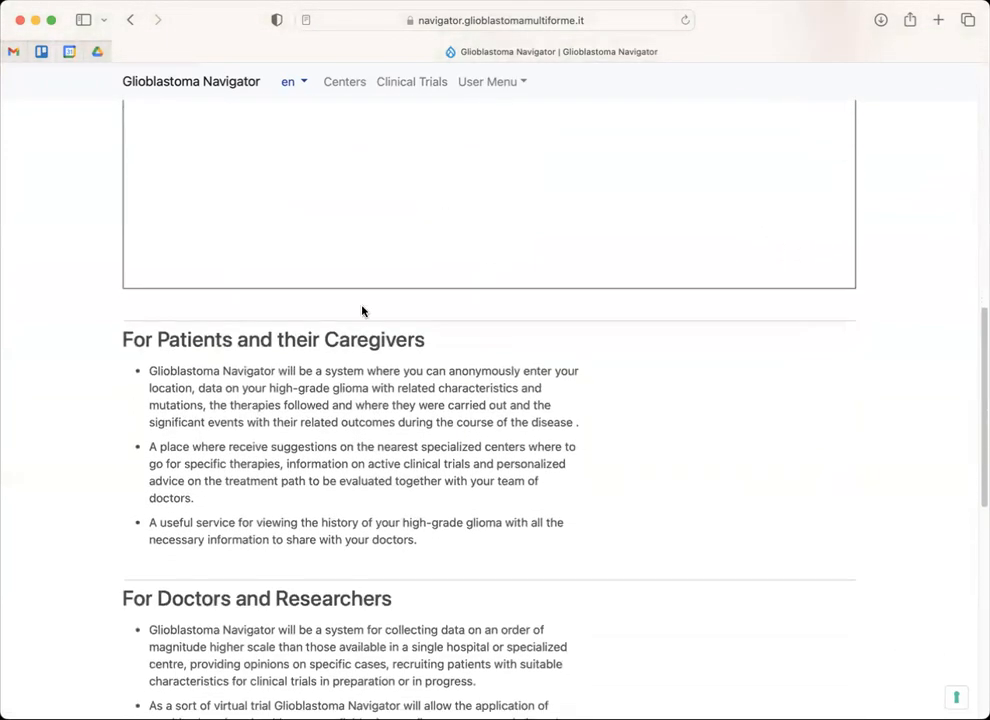
scroll(362, 310, "down", 2)
scroll(362, 310, "up", 3)
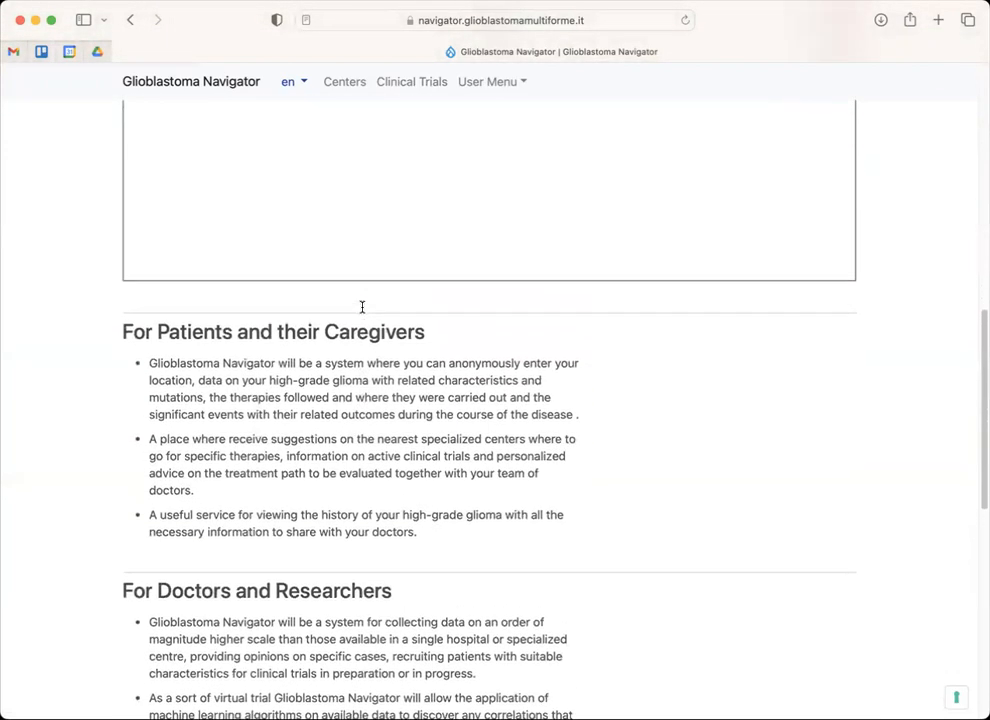
- Read the homepage sections for patients, doctors and researchers, the Help section, and the registration options
scroll(409, 285, "down", 2)
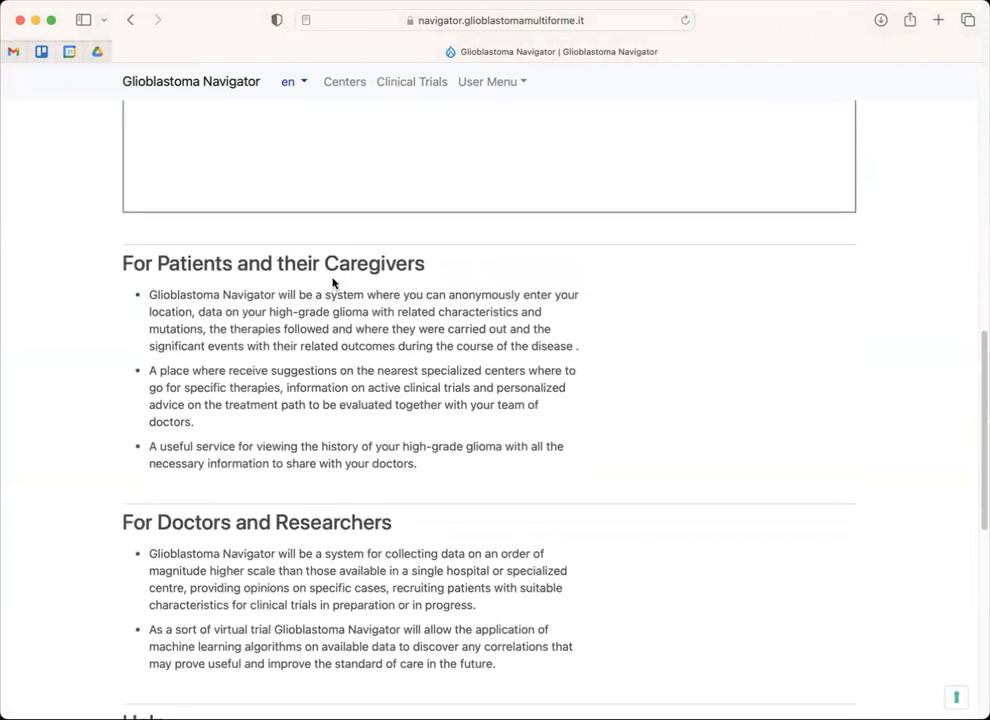
scroll(300, 300, "down", 1)
scroll(285, 306, "down", 1)
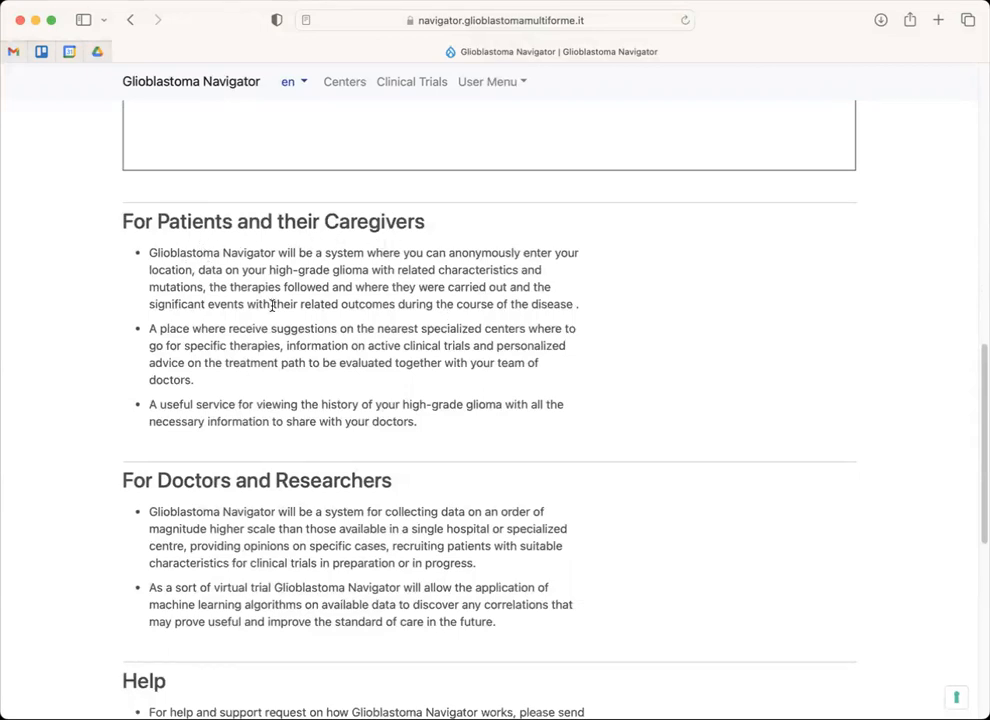
scroll(290, 466, "down", 2)
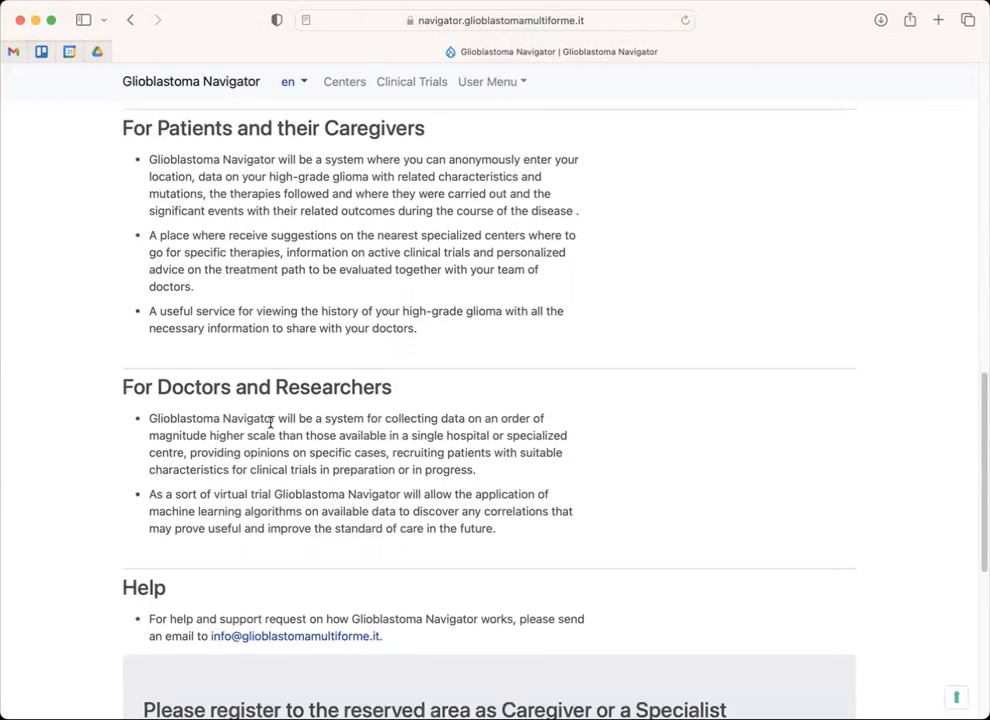
scroll(250, 450, "down", 3)
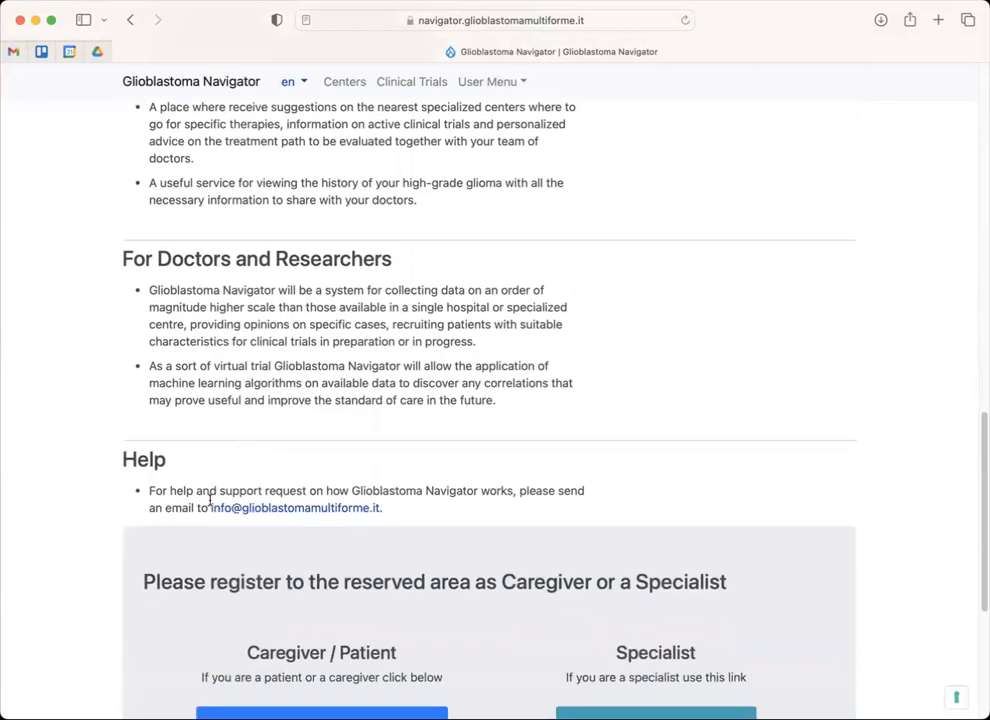
scroll(180, 480, "down", 2)
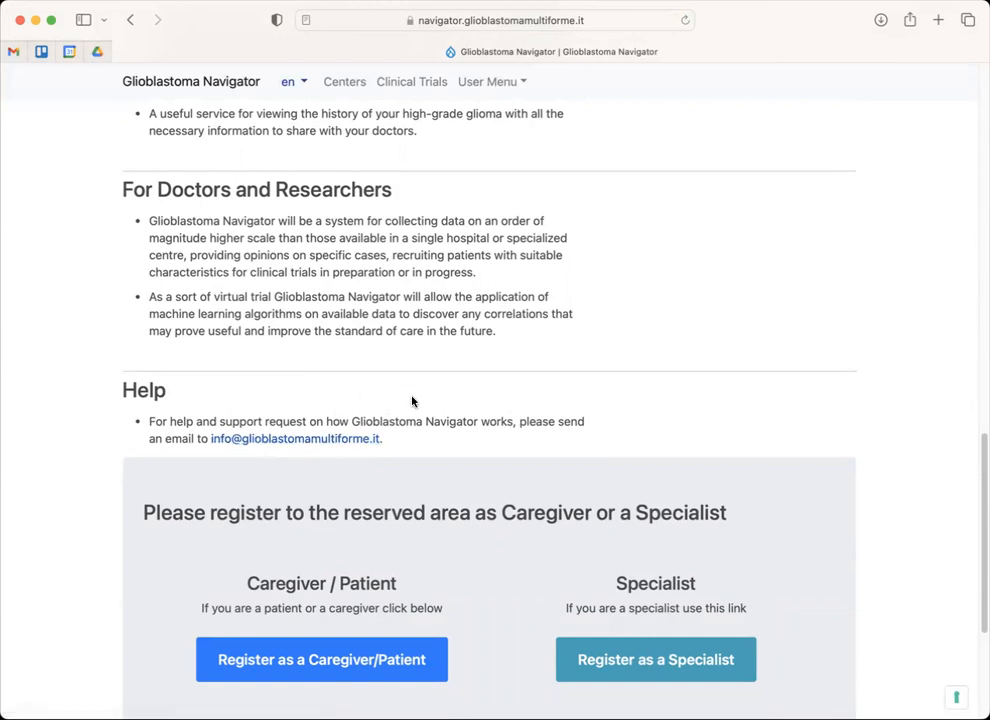
scroll(470, 410, "down", 1)
scroll(470, 410, "down", 5)
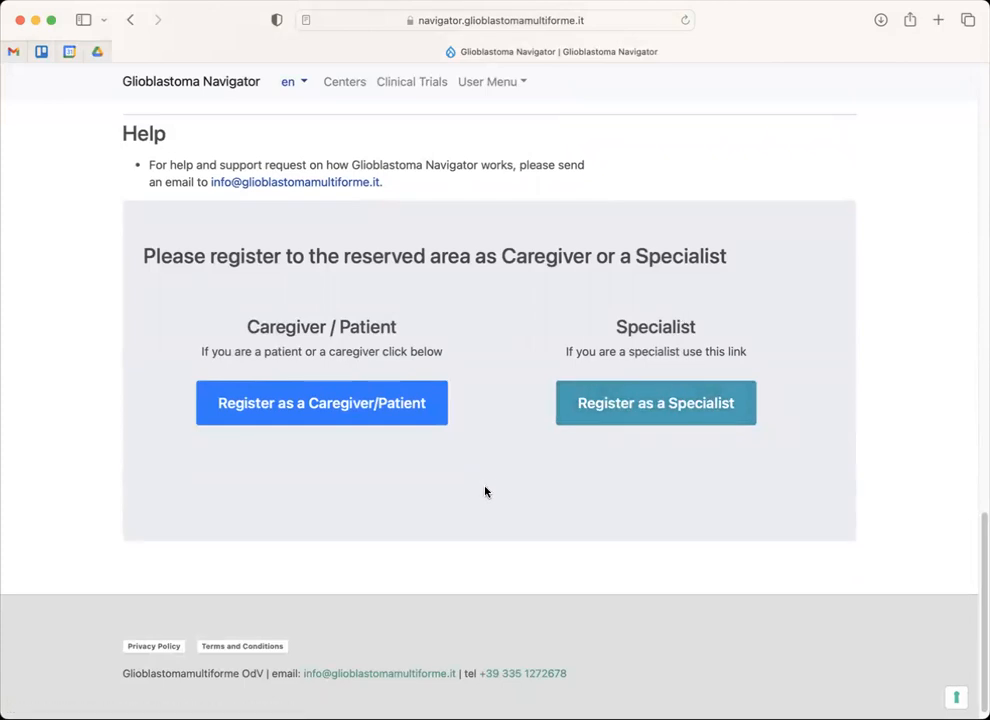
scroll(485, 491, "down", 1)
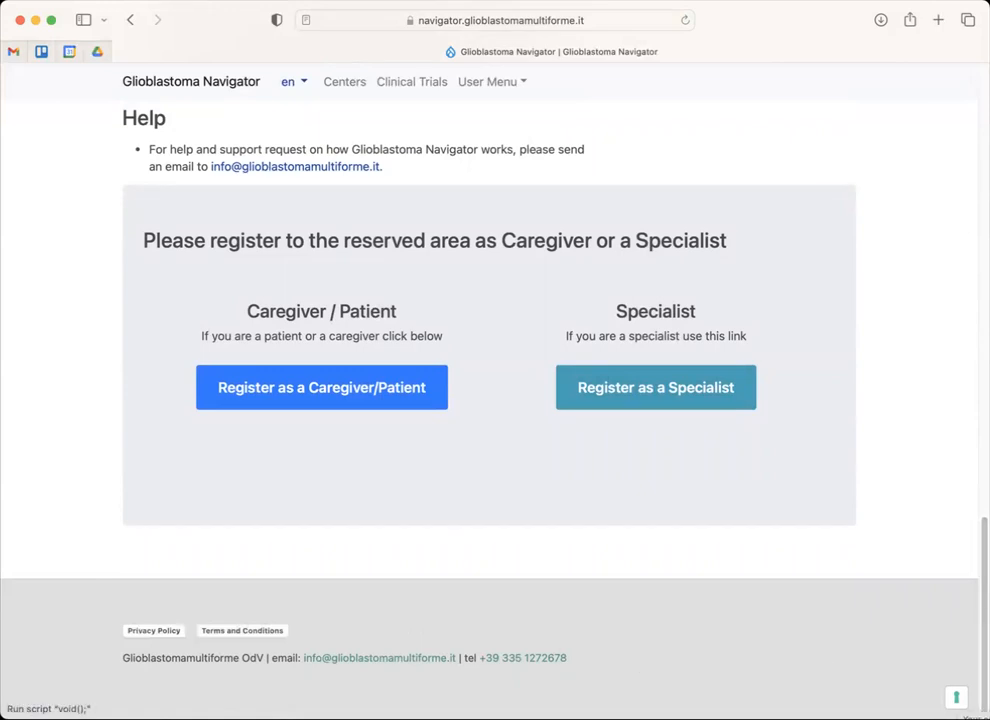
- View the site's TCF-related tracking preferences, then save and continue
left_click(955, 696)
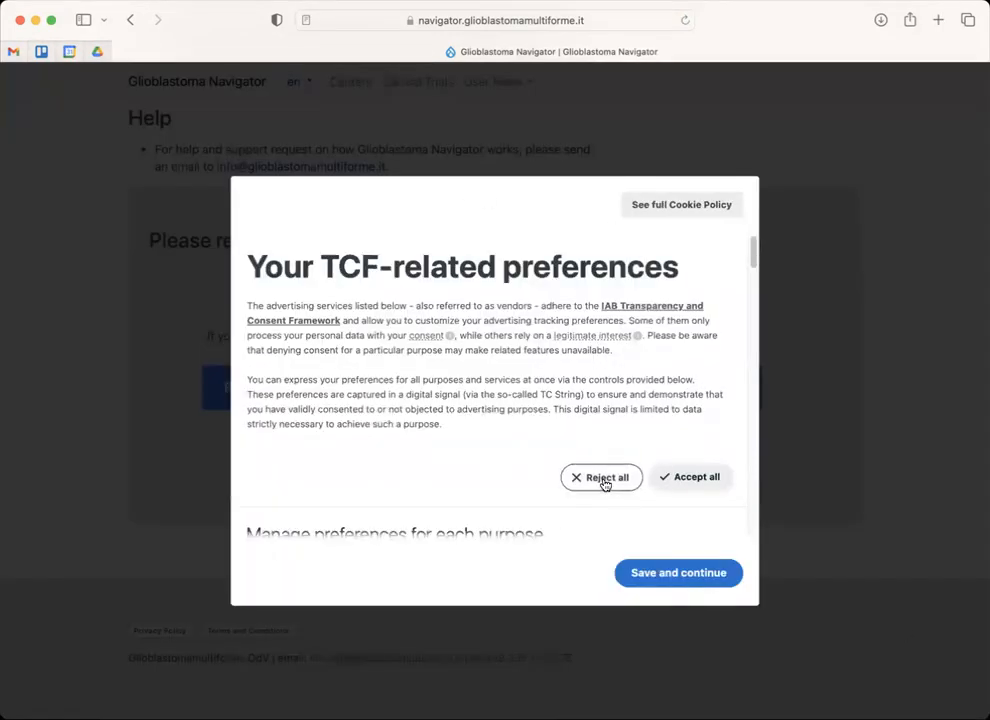
left_click(705, 575)
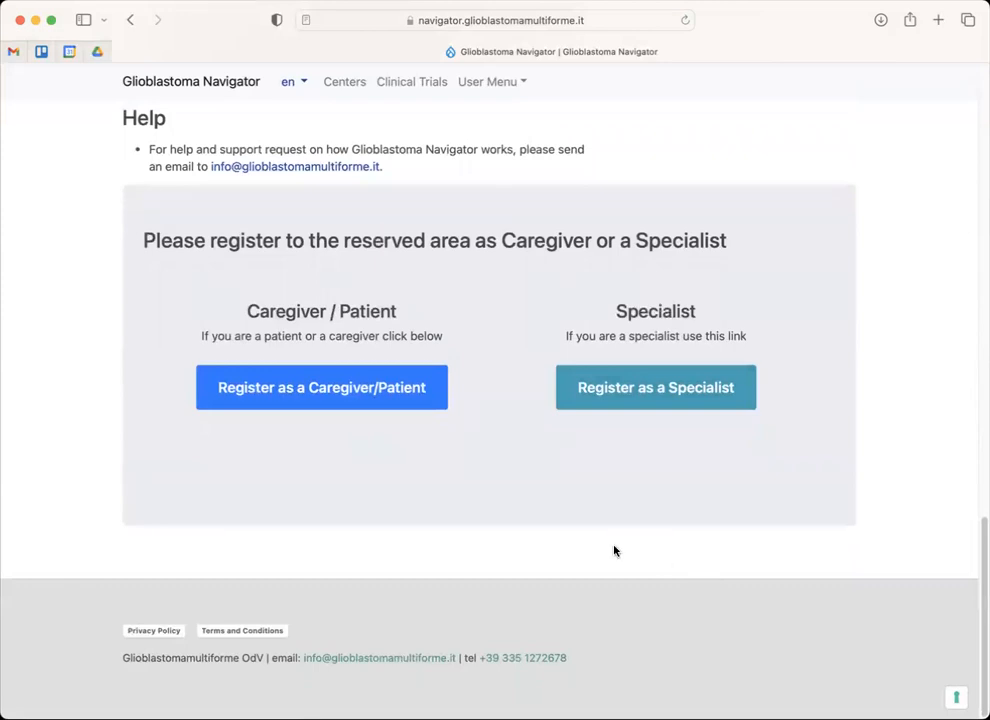
- Try to view the Privacy Policy and the Terms and Conditions linked in the page footer, closing each popup
left_click(139, 639)
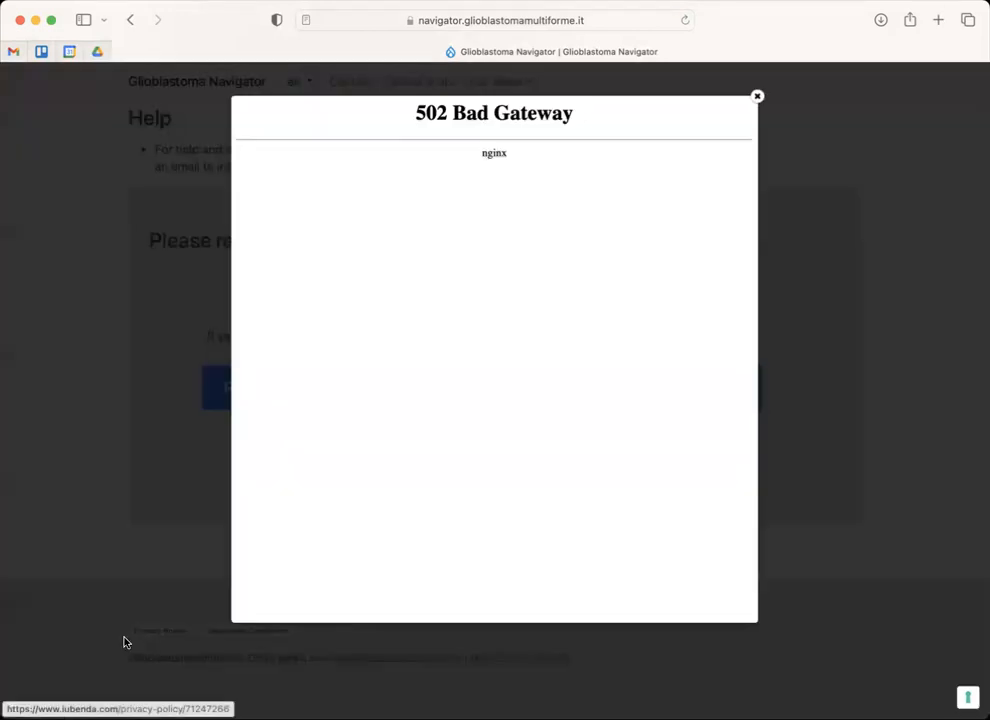
left_click(758, 95)
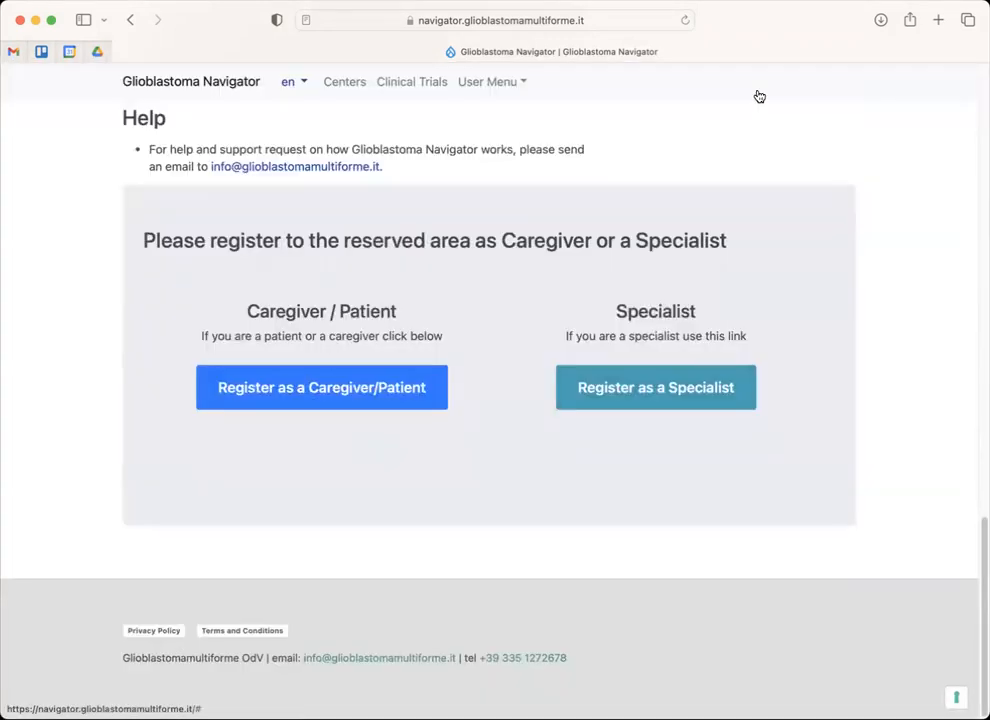
left_click(250, 631)
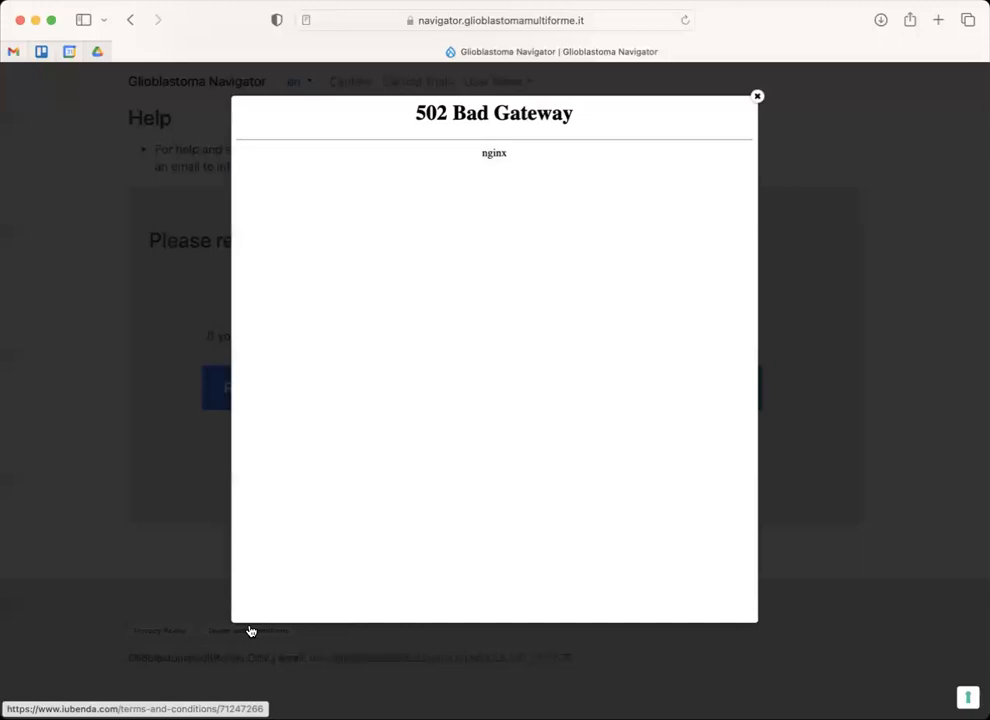
left_click(758, 98)
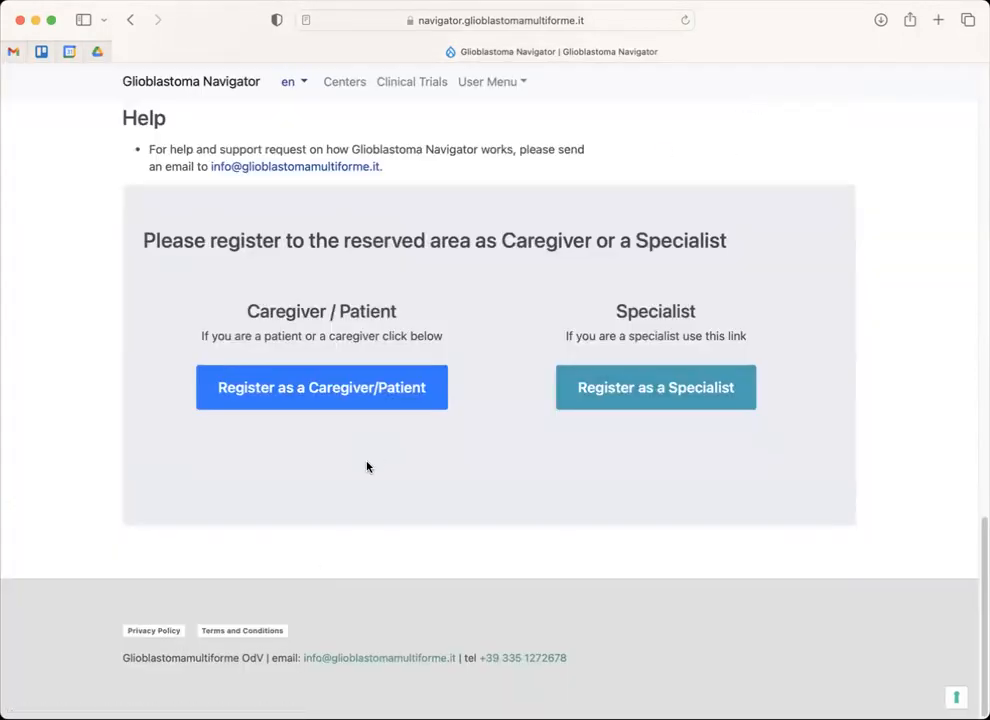
- Open the Caregiver/Patient registration form from the homepage's registration section
scroll(366, 466, "up", 5)
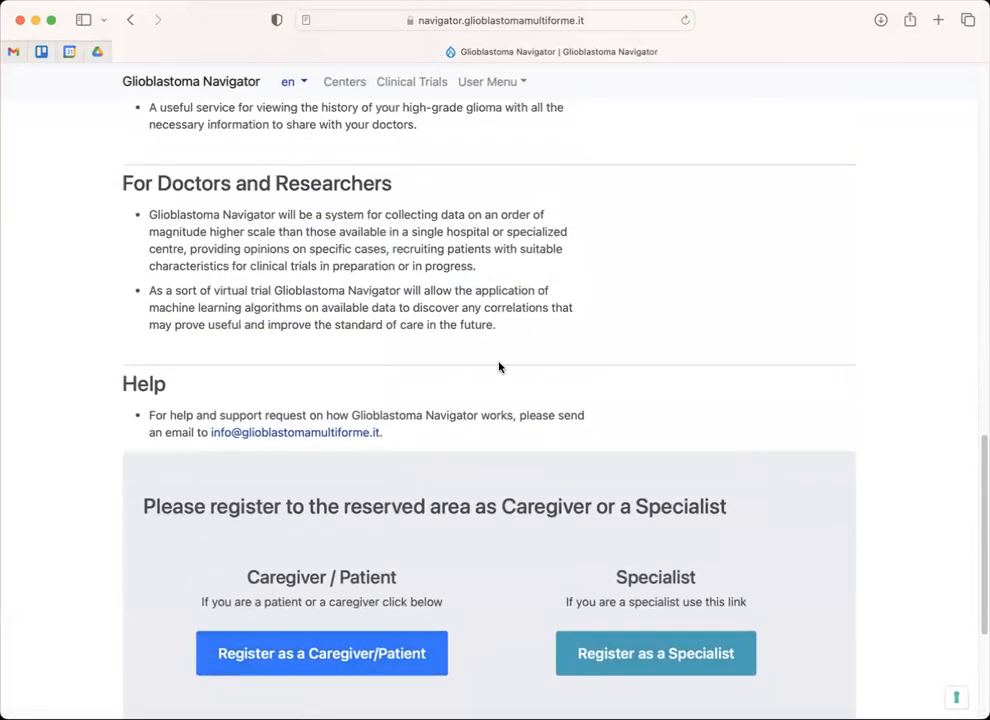
scroll(500, 367, "up", 15)
scroll(500, 367, "up", 5)
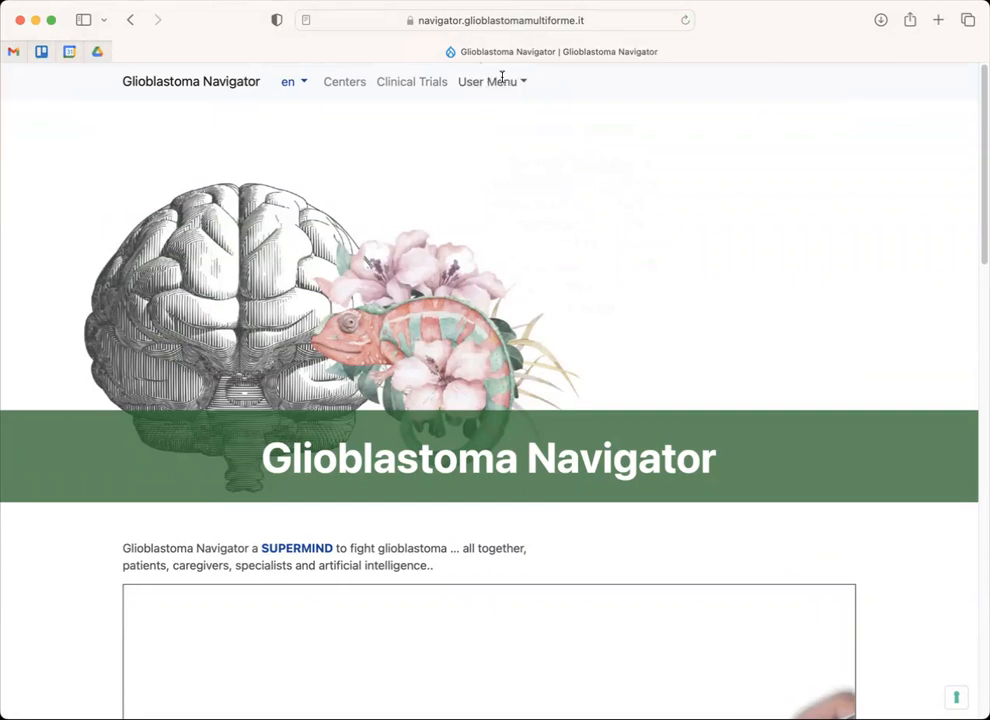
scroll(477, 208, "down", 15)
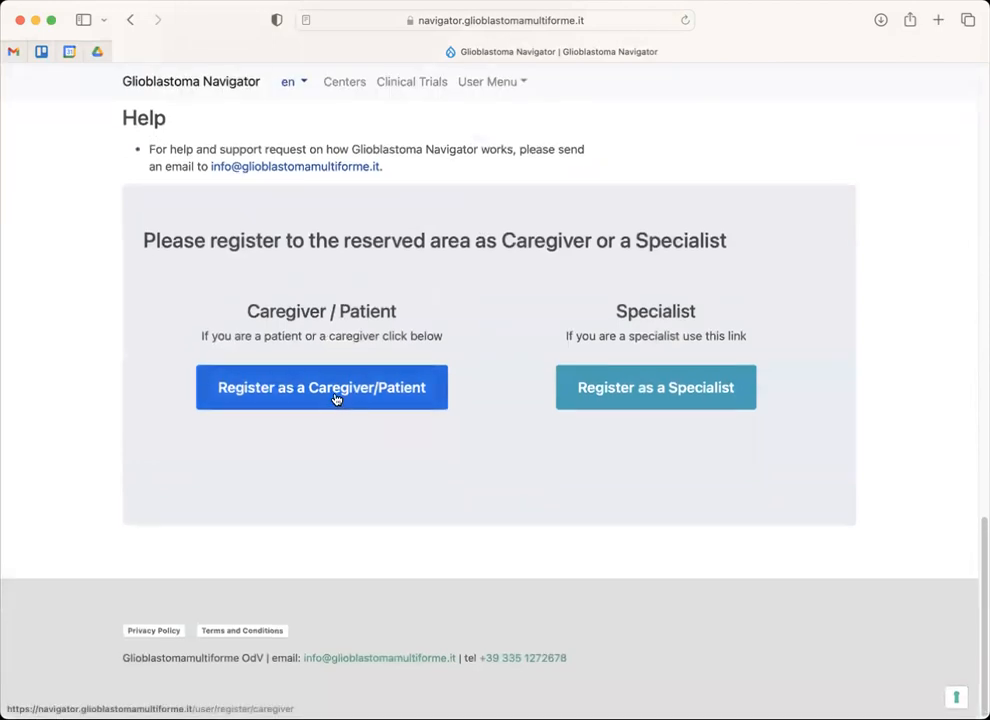
left_click(337, 398)
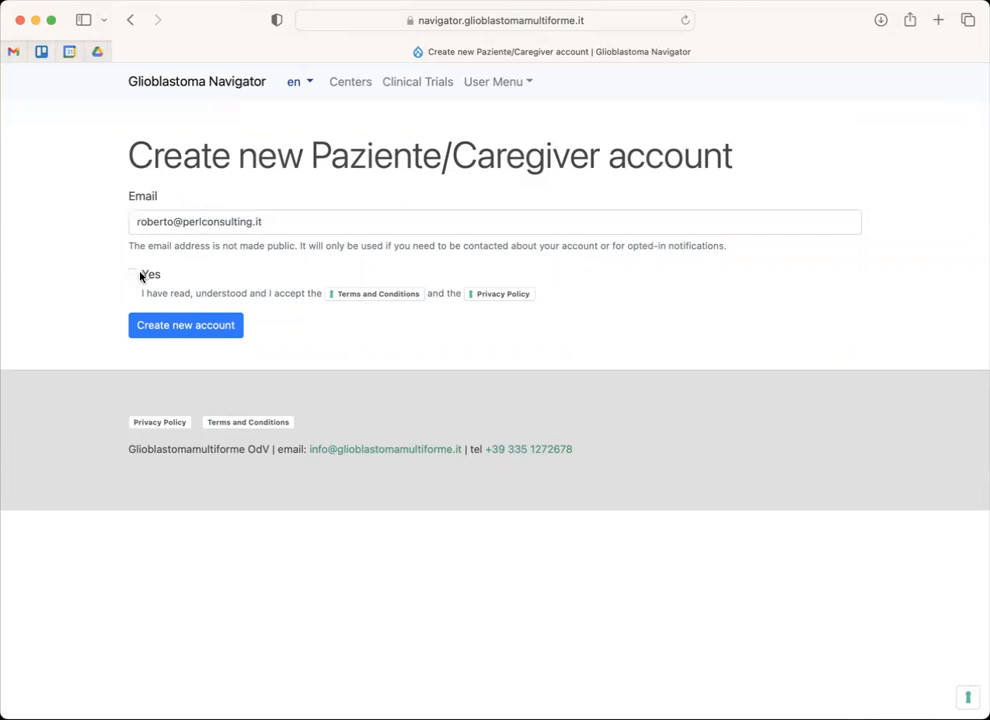
- Open the Terms and Conditions from the account form, enlarge the page, and read the "Information about this Application" section
left_click(364, 297)
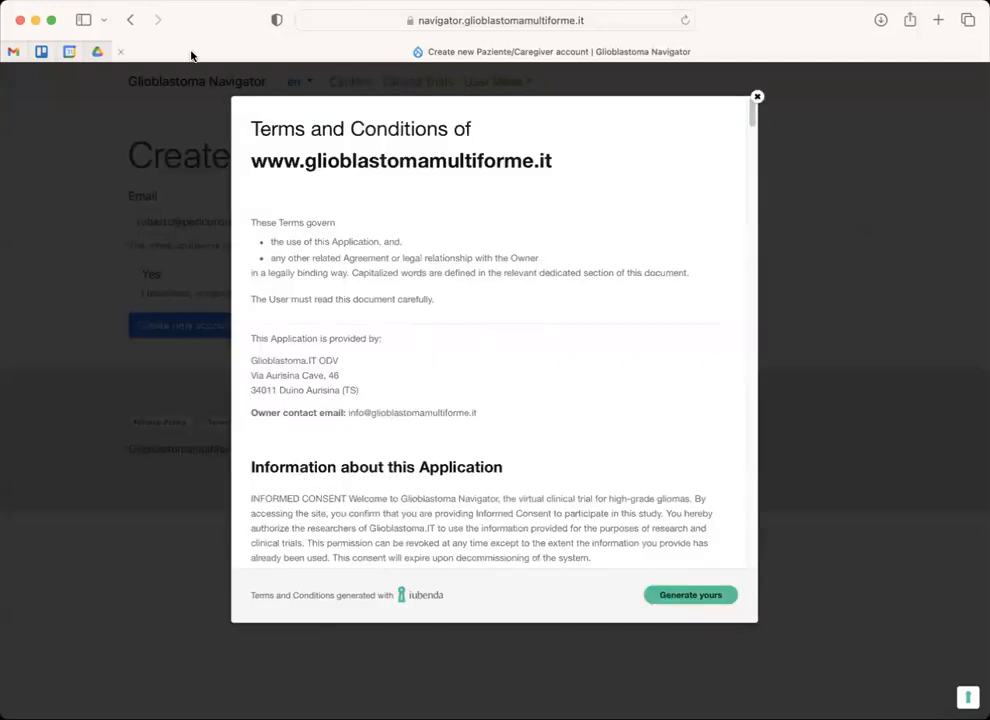
scroll(354, 291, "down", 2)
key("super+equal")
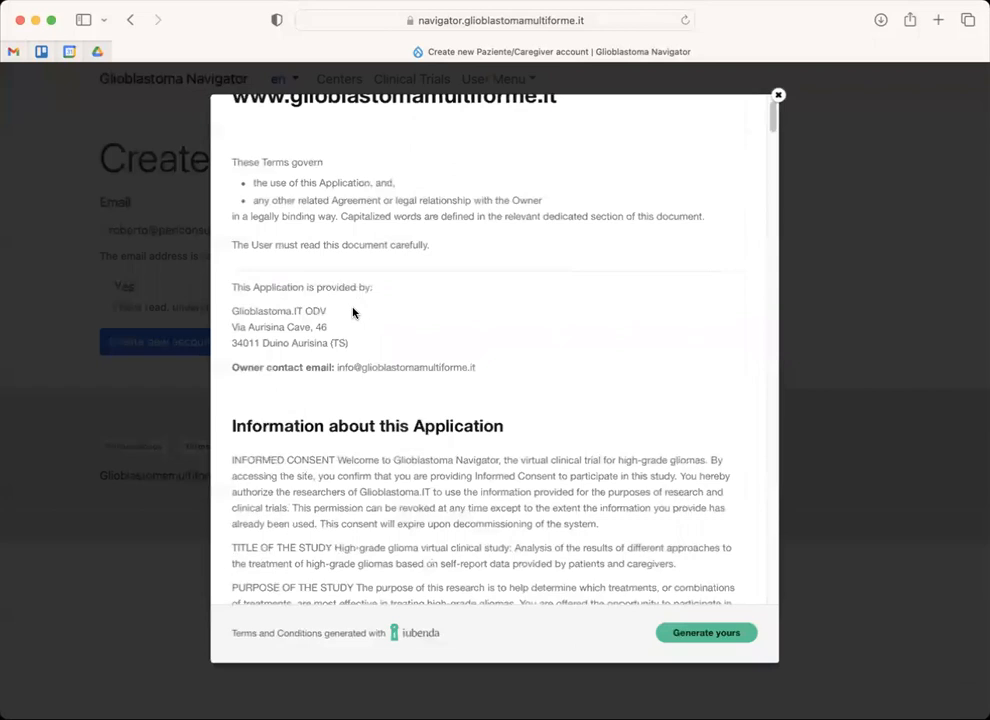
scroll(354, 300, "down", 5)
scroll(353, 313, "down", 10)
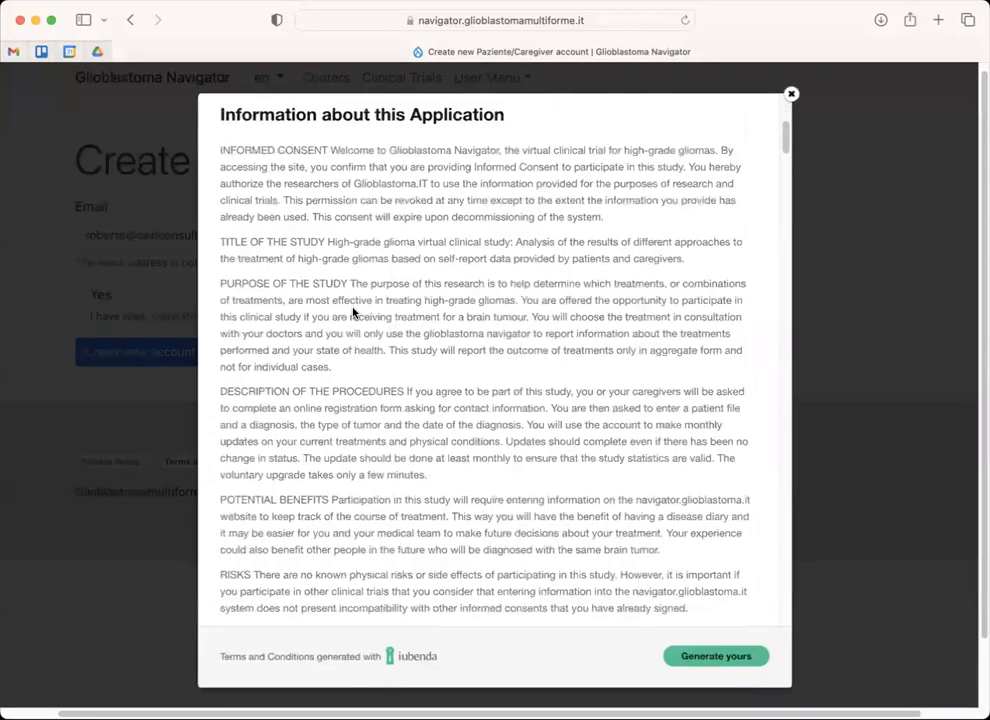
scroll(353, 313, "up", 6)
scroll(353, 313, "up", 8)
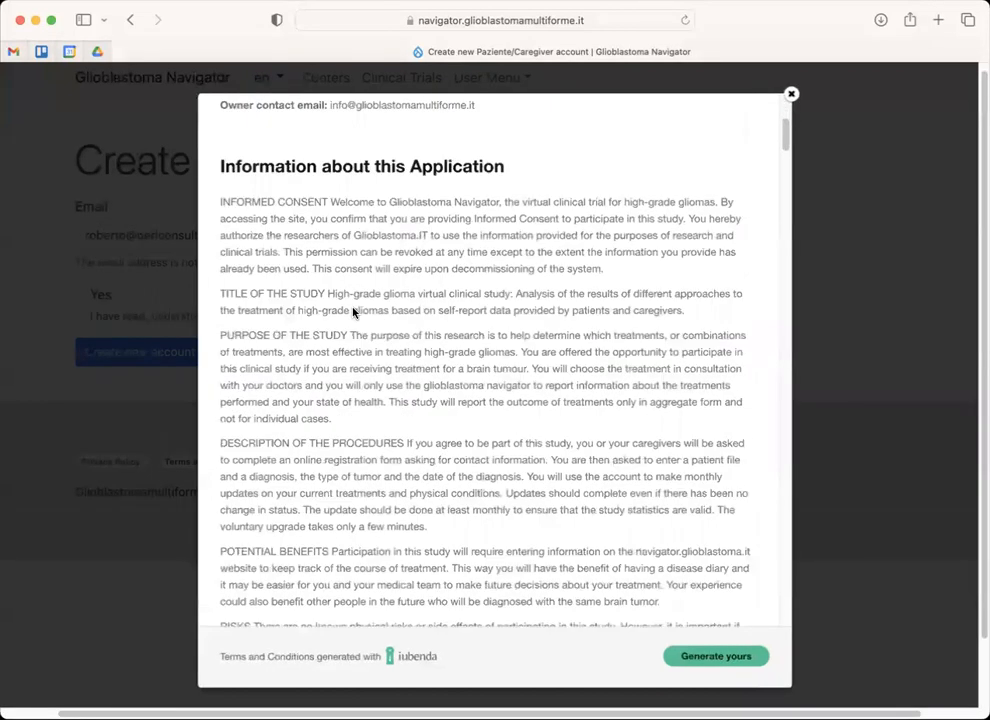
scroll(353, 313, "down", 2)
scroll(353, 313, "up", 3)
scroll(353, 313, "down", 12)
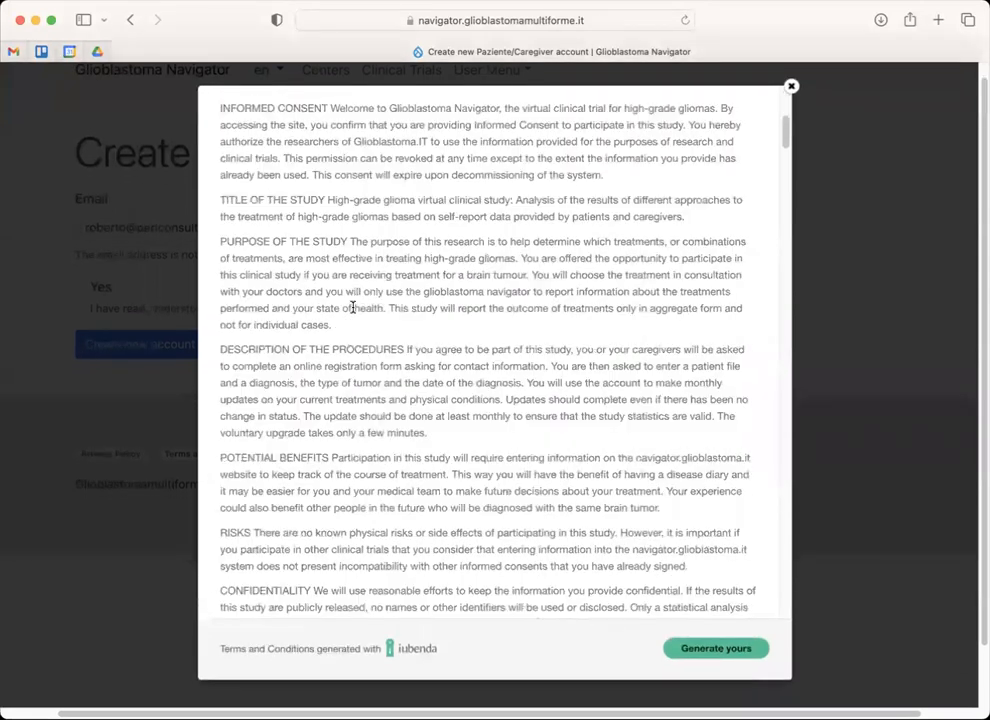
- Read the Terms of Use sections on account registration, account termination, and account suspension and deletion
scroll(353, 308, "down", 15)
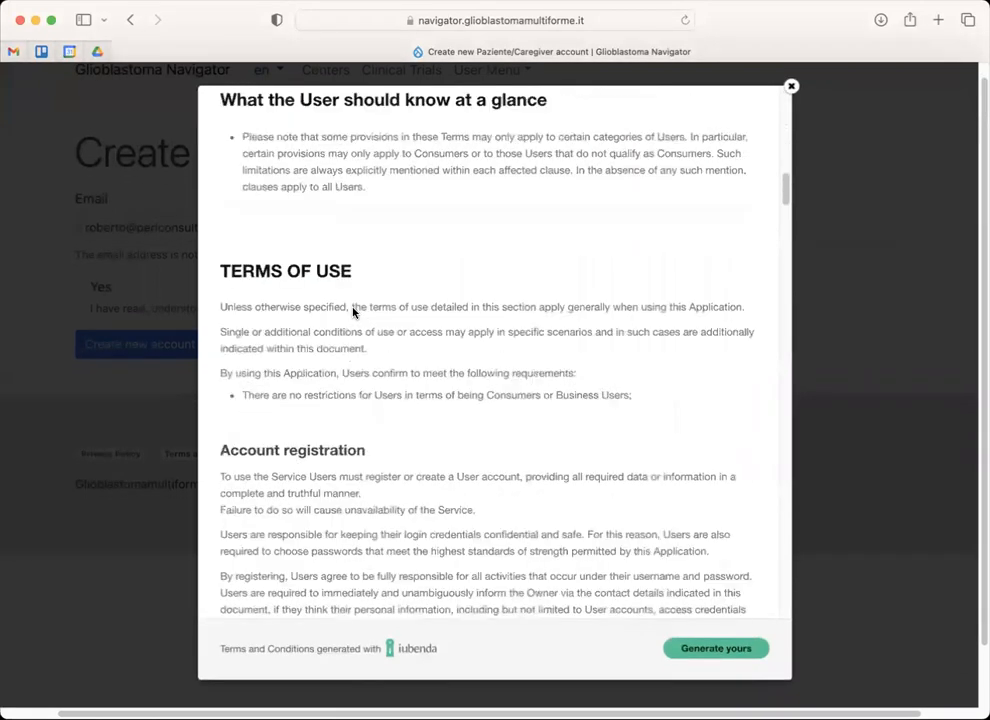
scroll(353, 313, "down", 4)
scroll(334, 437, "down", 3)
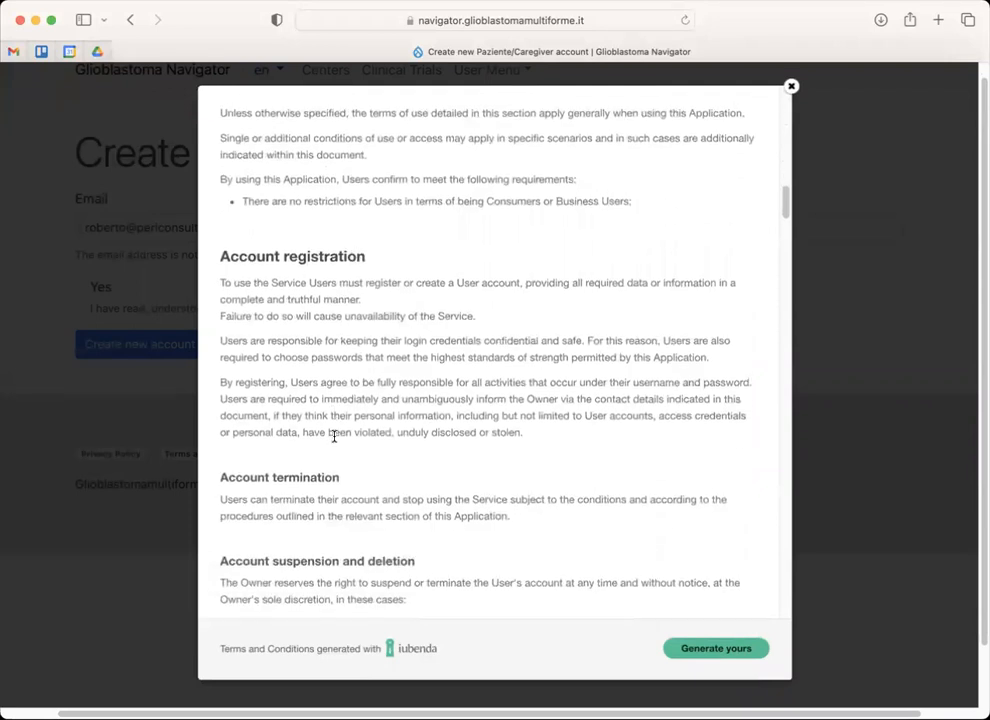
scroll(334, 437, "down", 1)
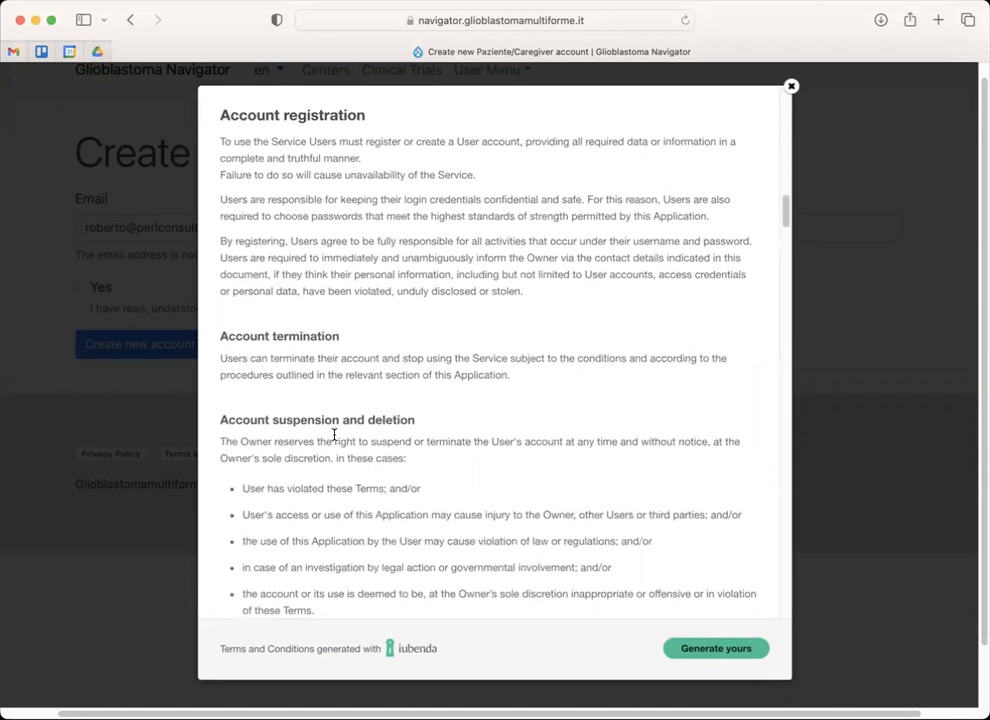
scroll(347, 438, "down", 5)
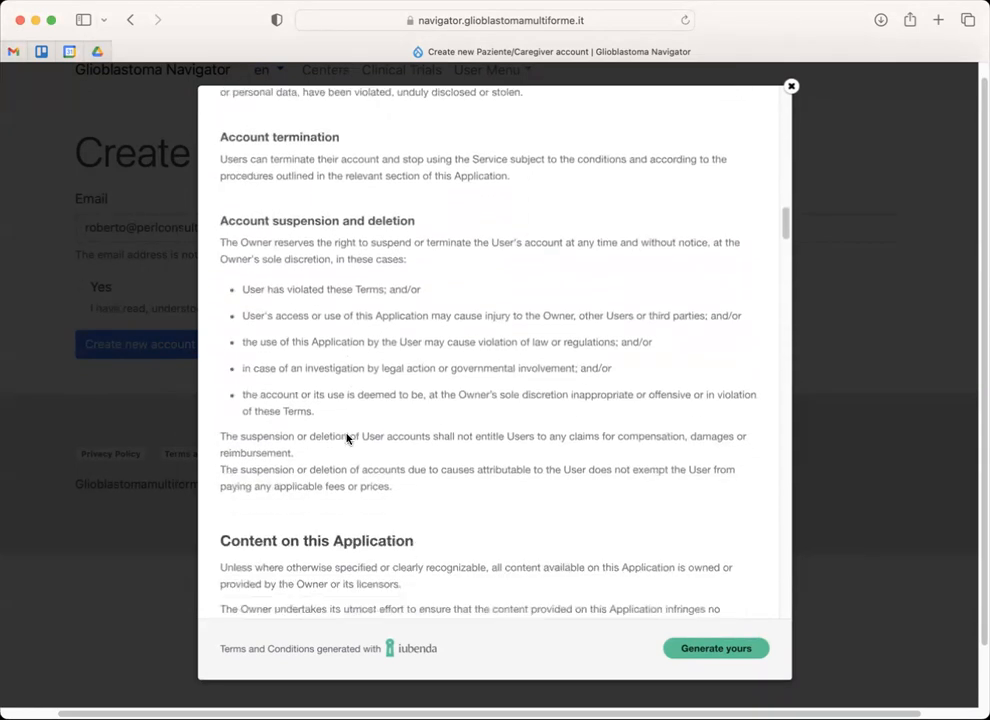
- Read the terms covering application content, rights to content provided by users, and liability for provided content
scroll(347, 438, "down", 10)
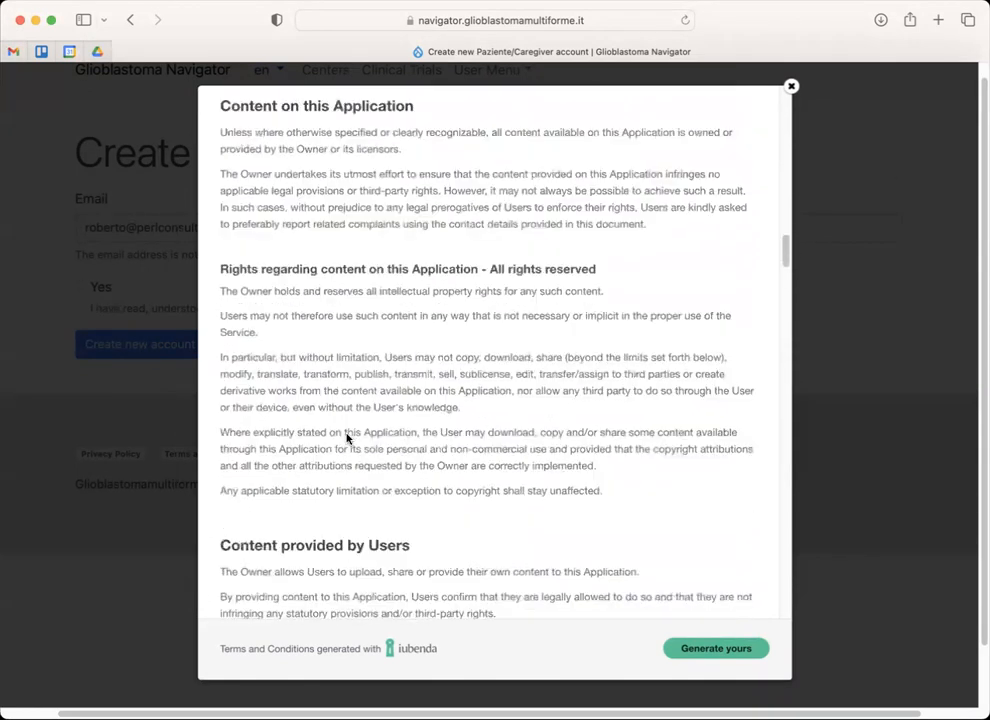
scroll(347, 438, "down", 1)
scroll(347, 438, "down", 5)
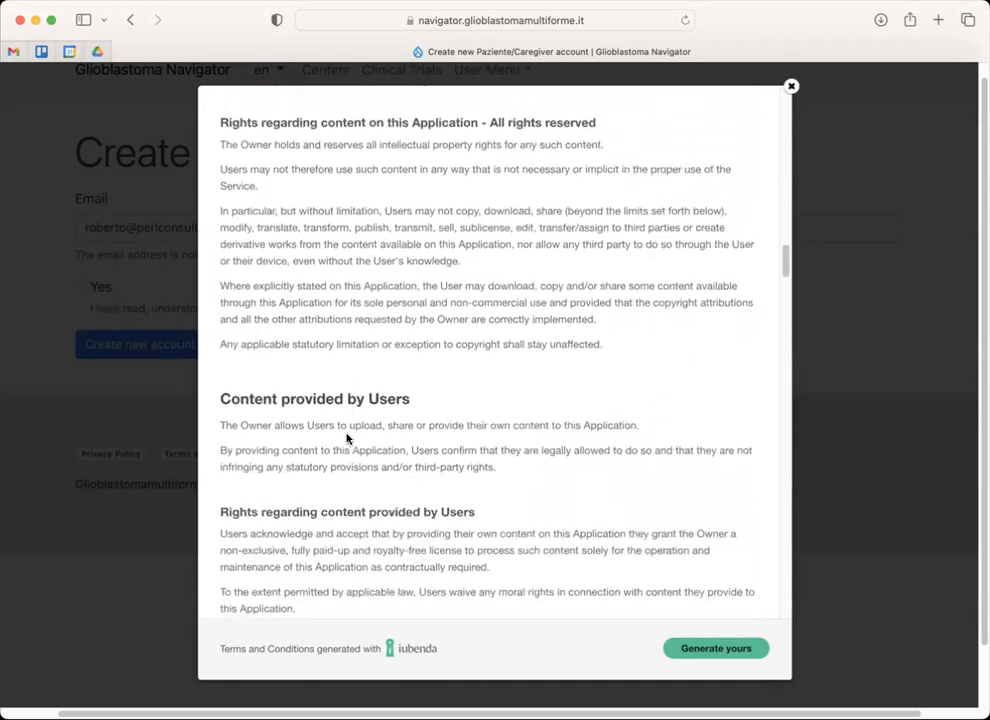
scroll(347, 438, "down", 5)
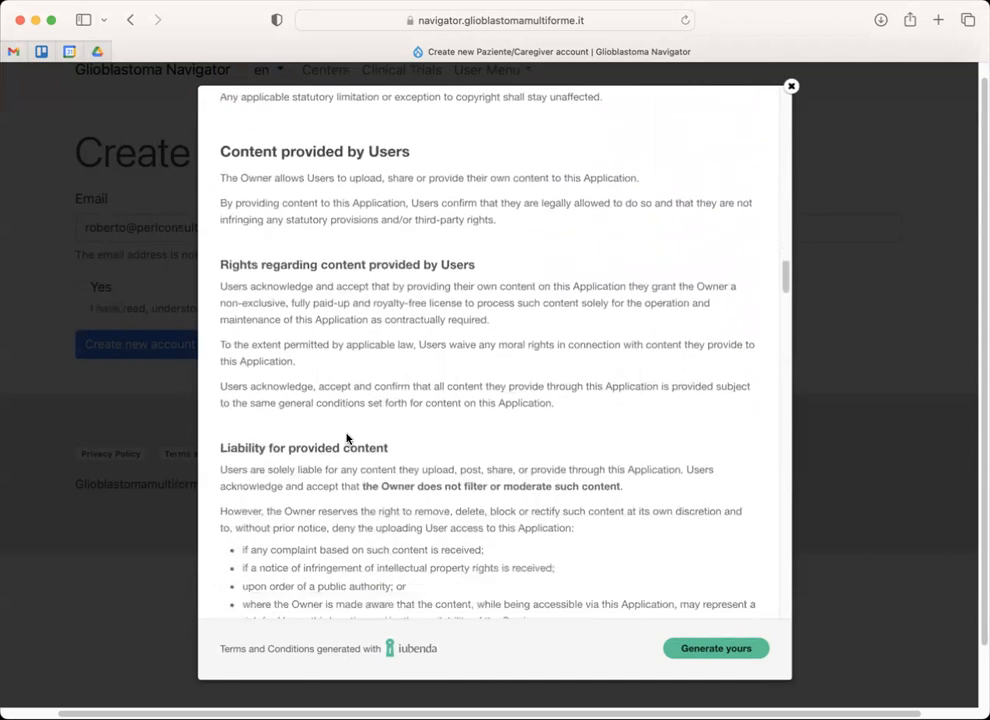
scroll(347, 435, "down", 2)
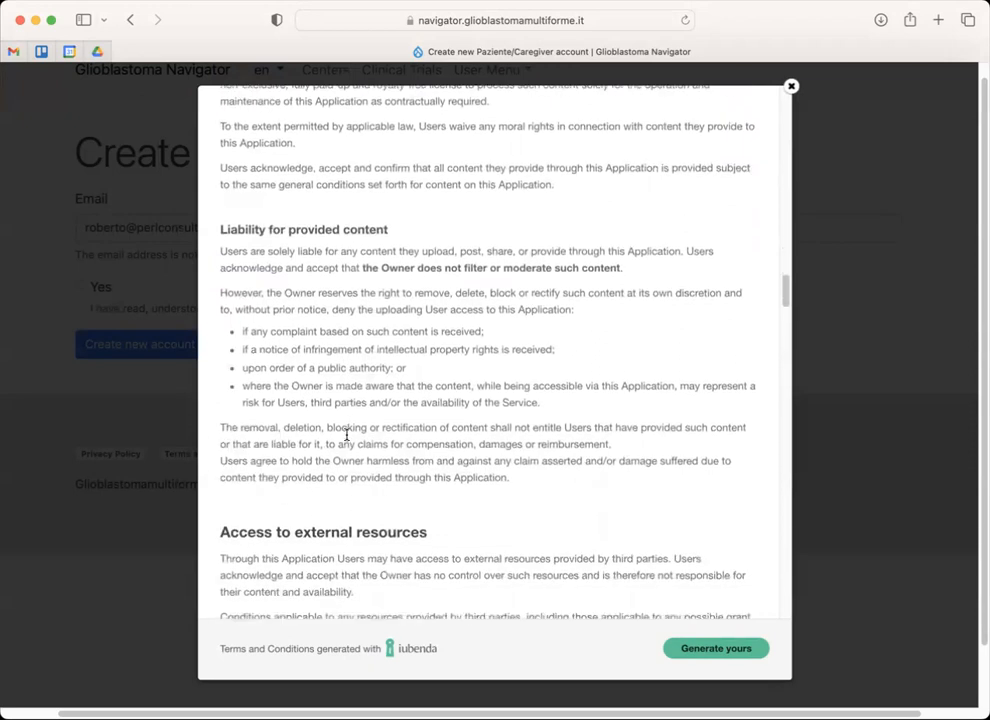
- Reduce the page size, read the external resources and acceptable use terms, and close the Terms and Conditions
key("super+minus")
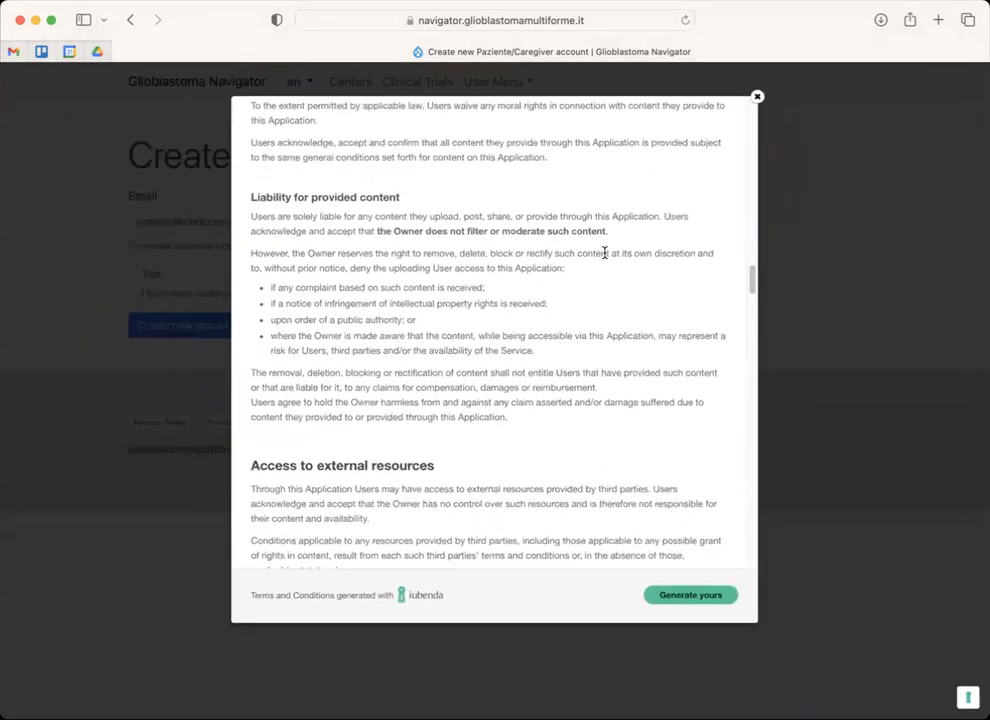
scroll(670, 230, "down", 4)
scroll(665, 212, "down", 6)
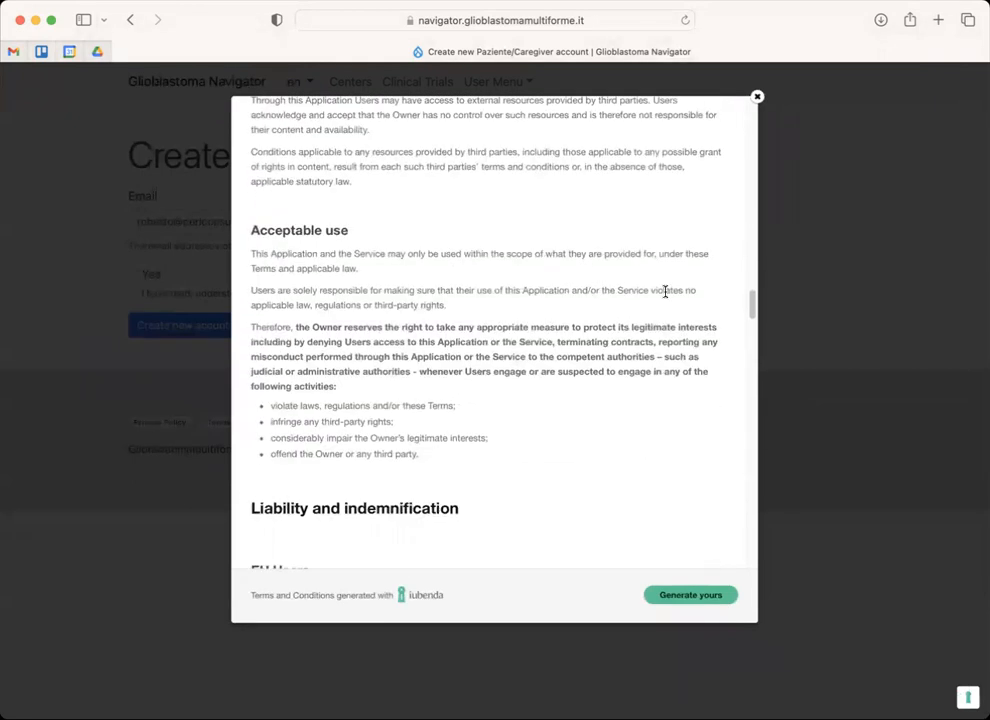
scroll(709, 248, "down", 2)
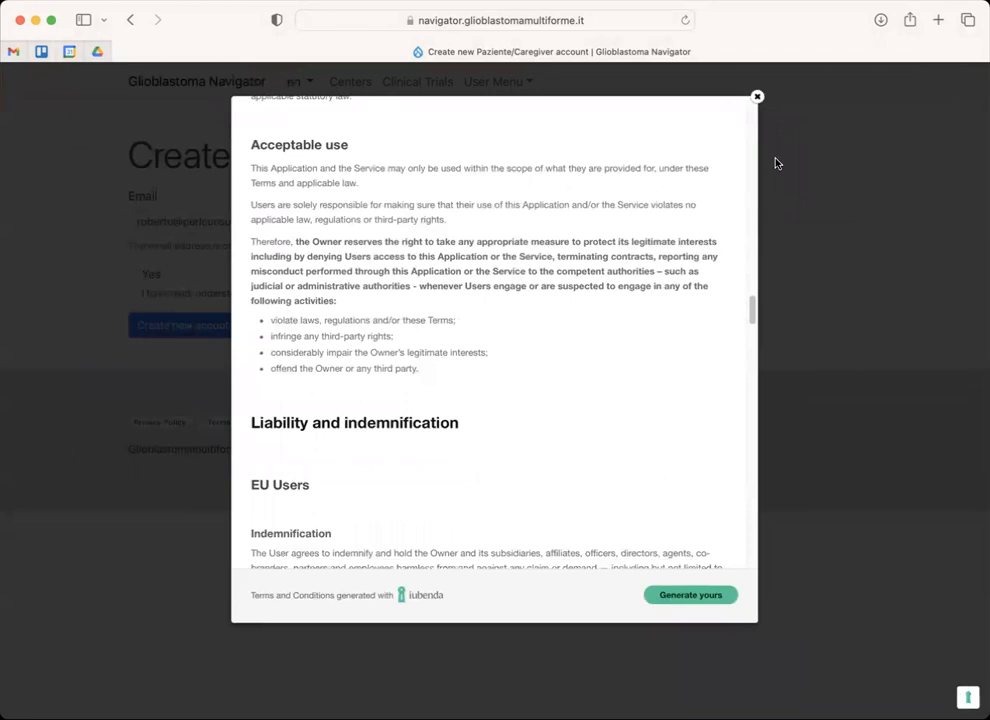
left_click(757, 96)
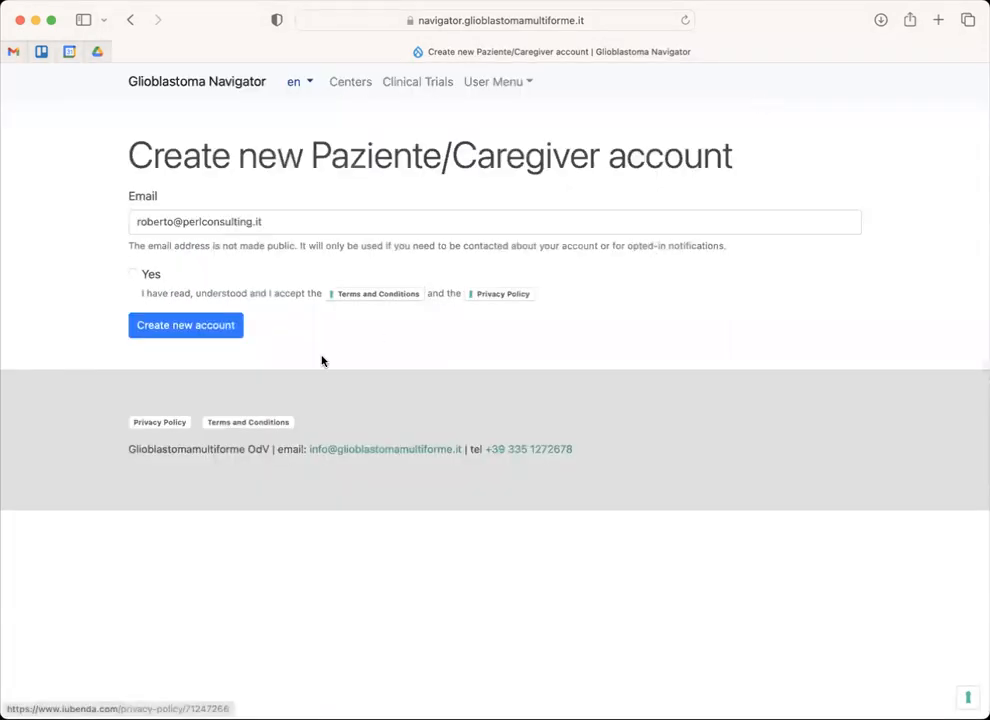
- View the Privacy Policy linked in the page footer, skim its personal data processing sections, and close it
left_click(162, 424)
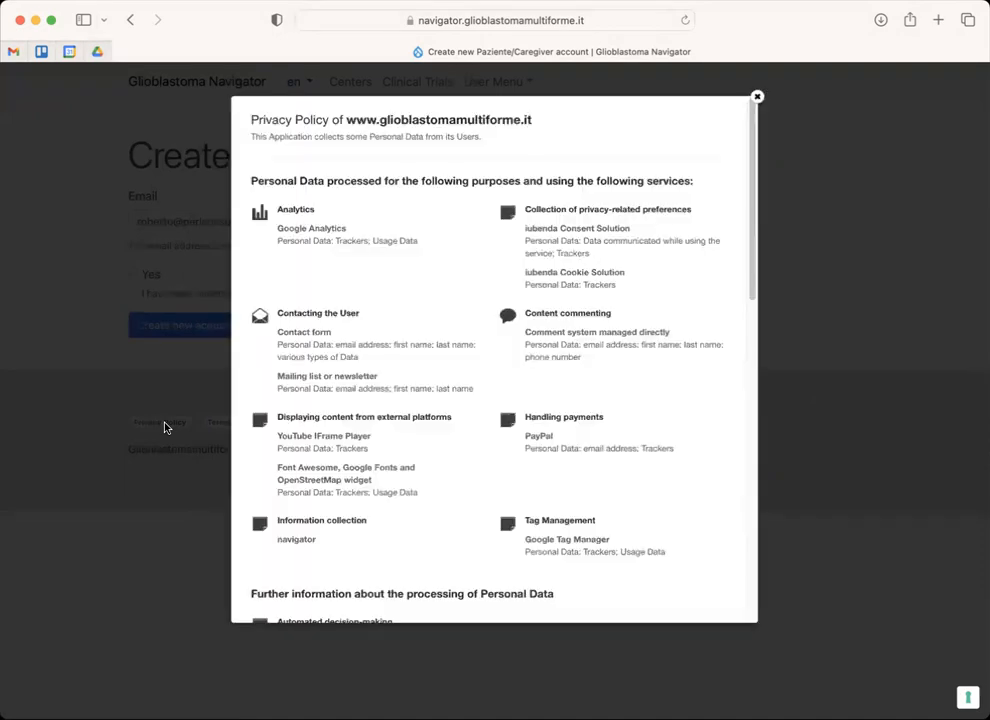
scroll(442, 464, "down", 5)
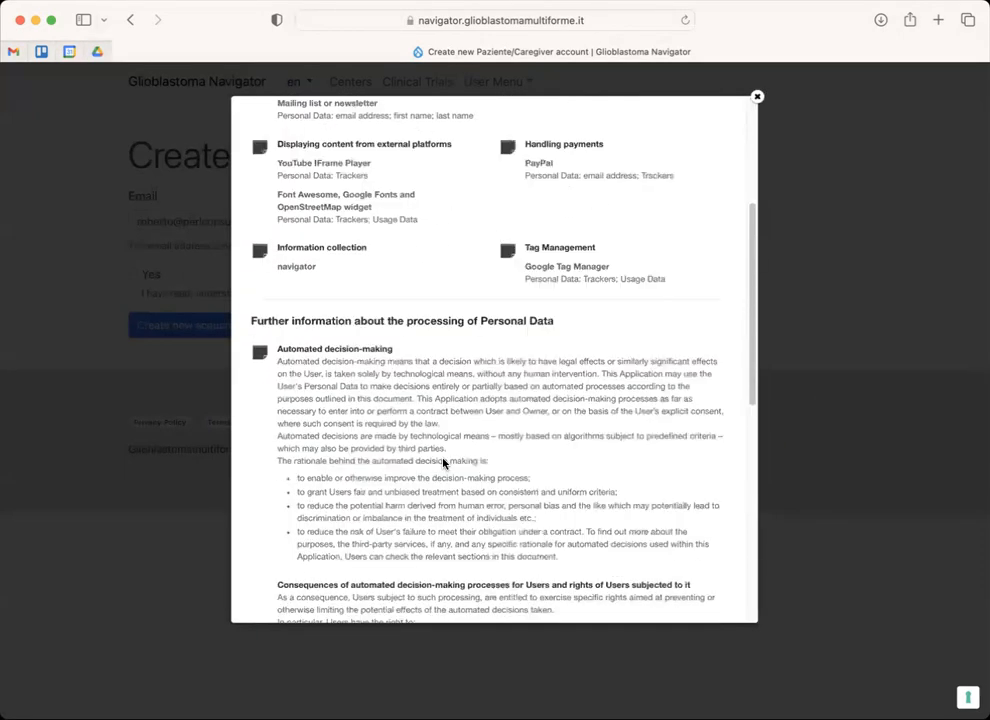
scroll(443, 462, "down", 10)
scroll(443, 462, "up", 15)
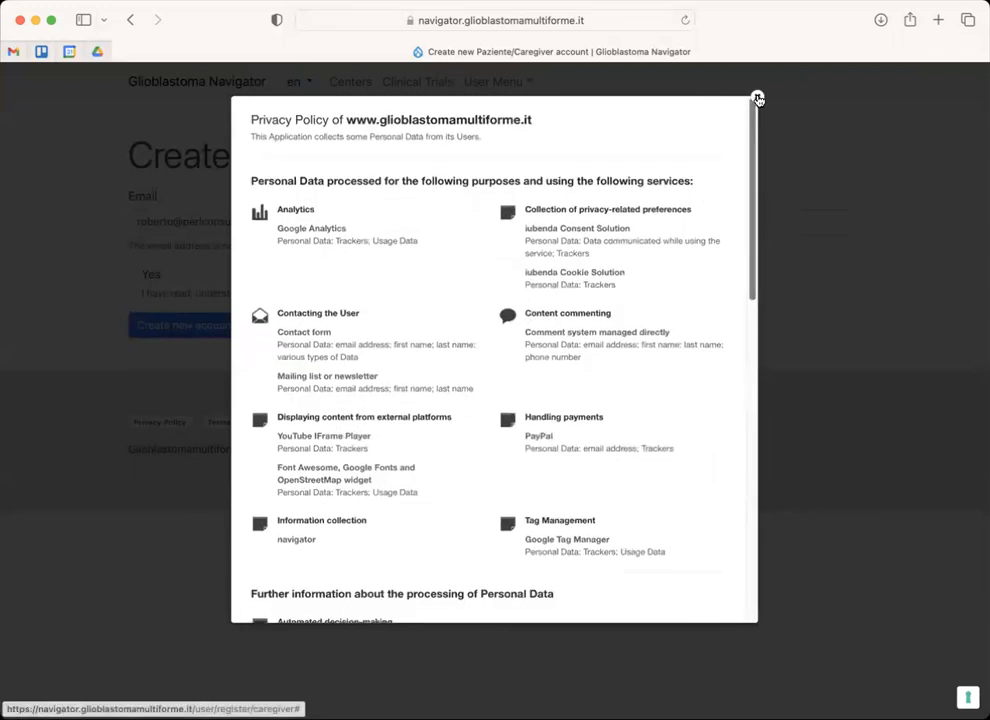
left_click(757, 99)
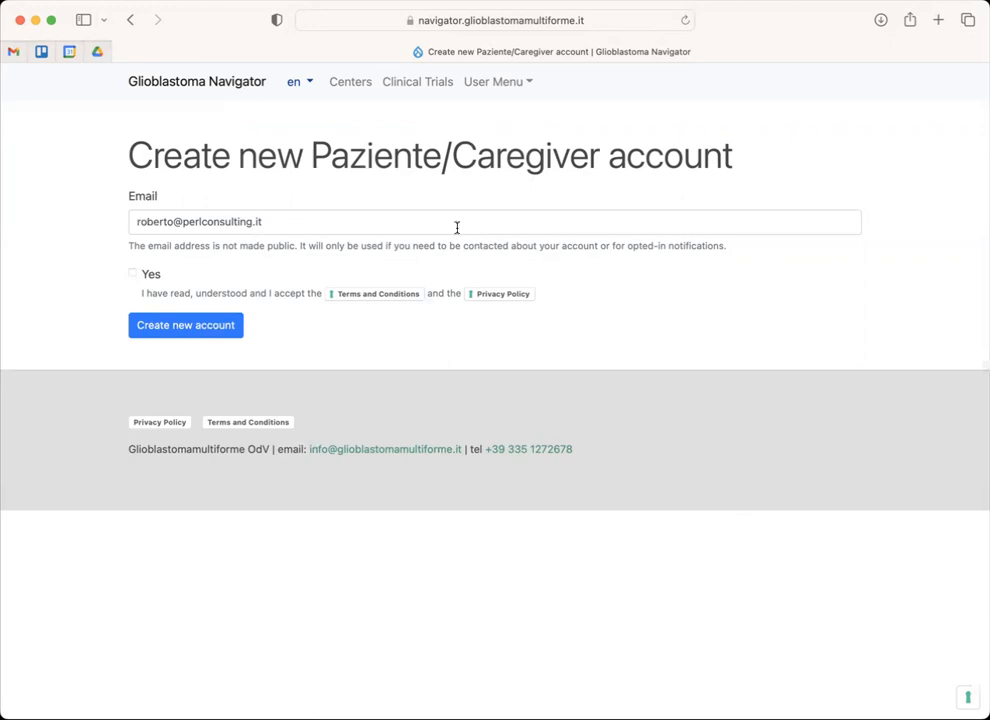
- Log in with the saved account e-mail and password, accepting the Terms and Conditions and the Privacy Policy
left_click(299, 221)
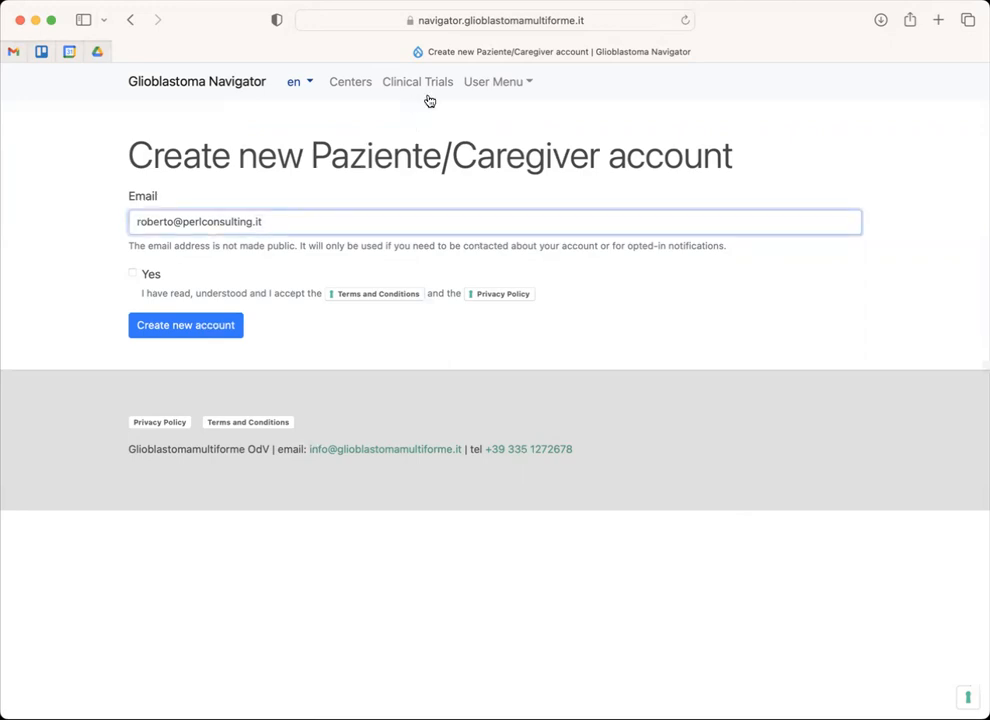
left_click(477, 82)
left_click(489, 116)
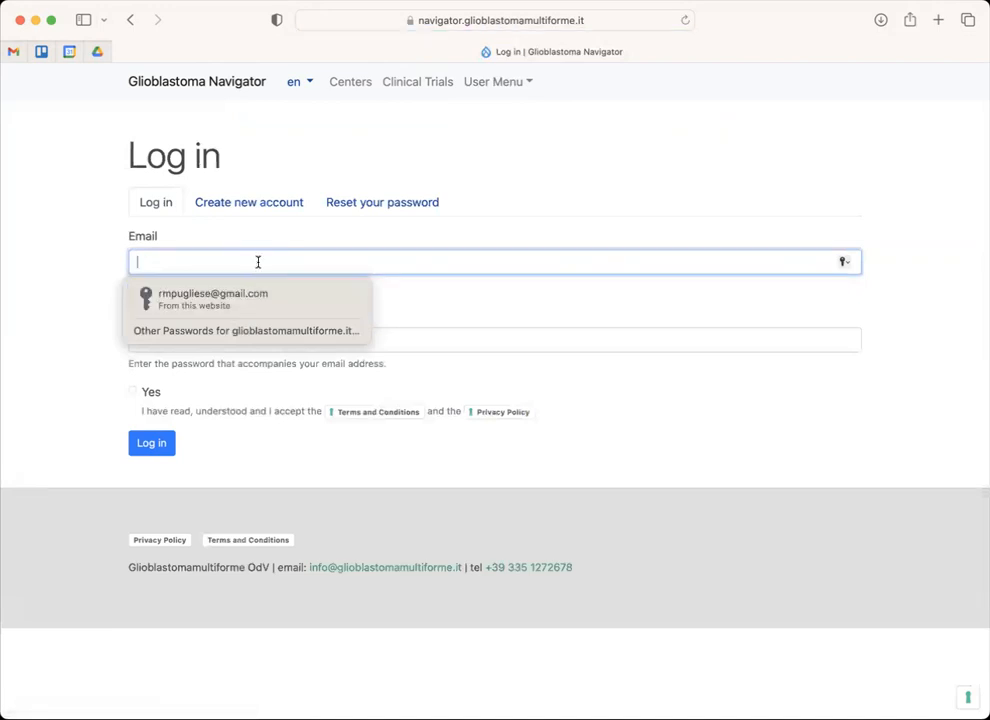
type("ro")
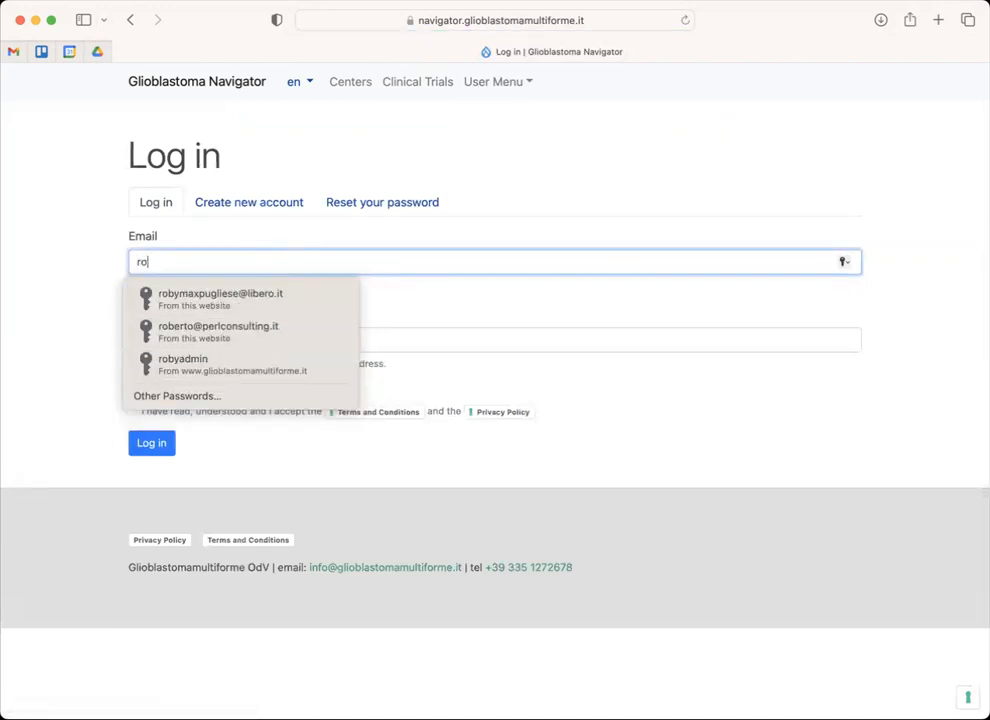
left_click(234, 328)
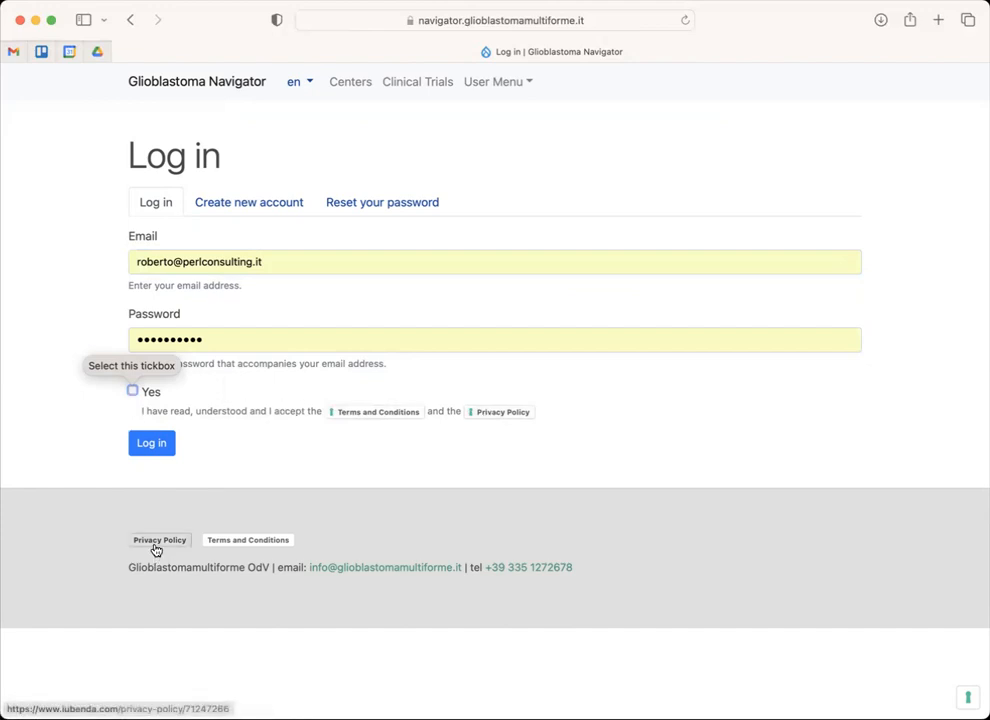
left_click(132, 391)
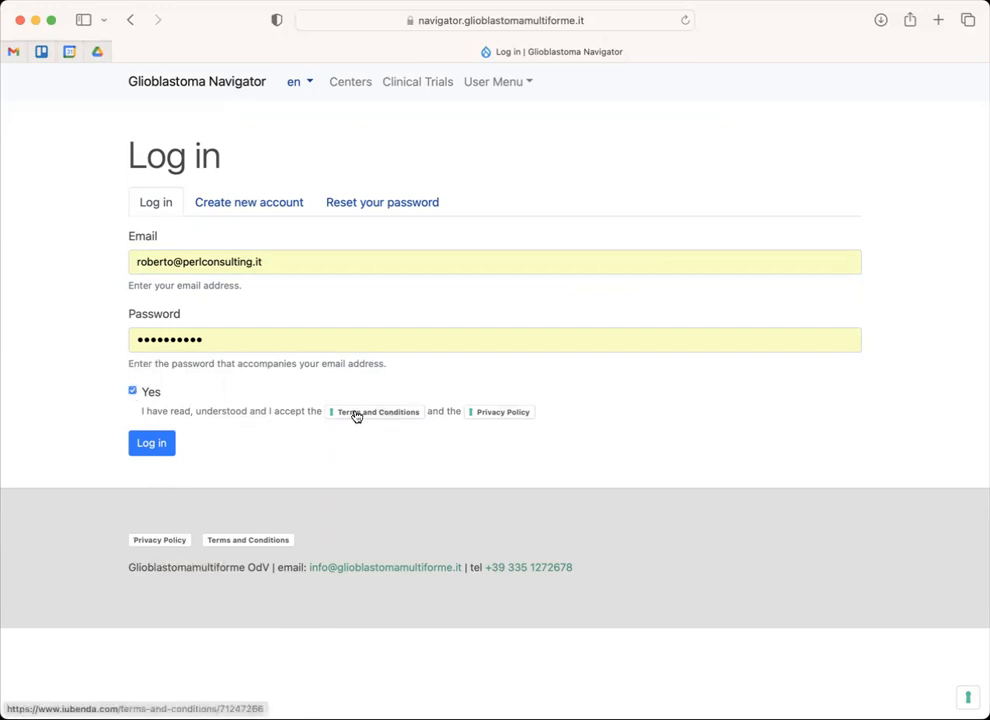
left_click(151, 444)
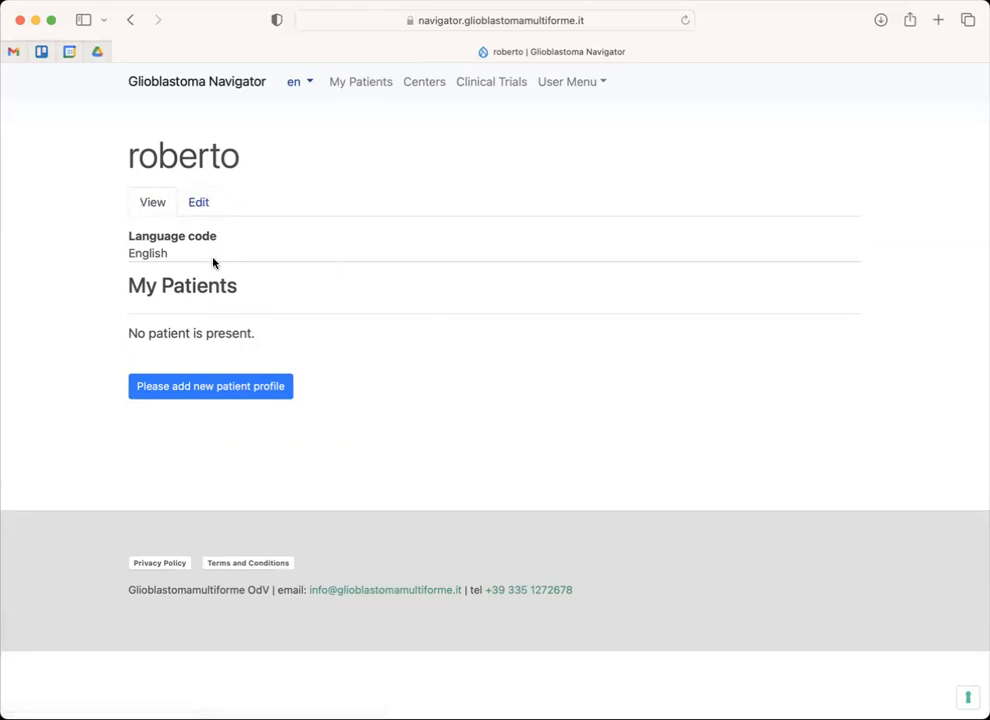
- Review the account's editable password, language and time zone settings, and return to the account overview
left_click(199, 204)
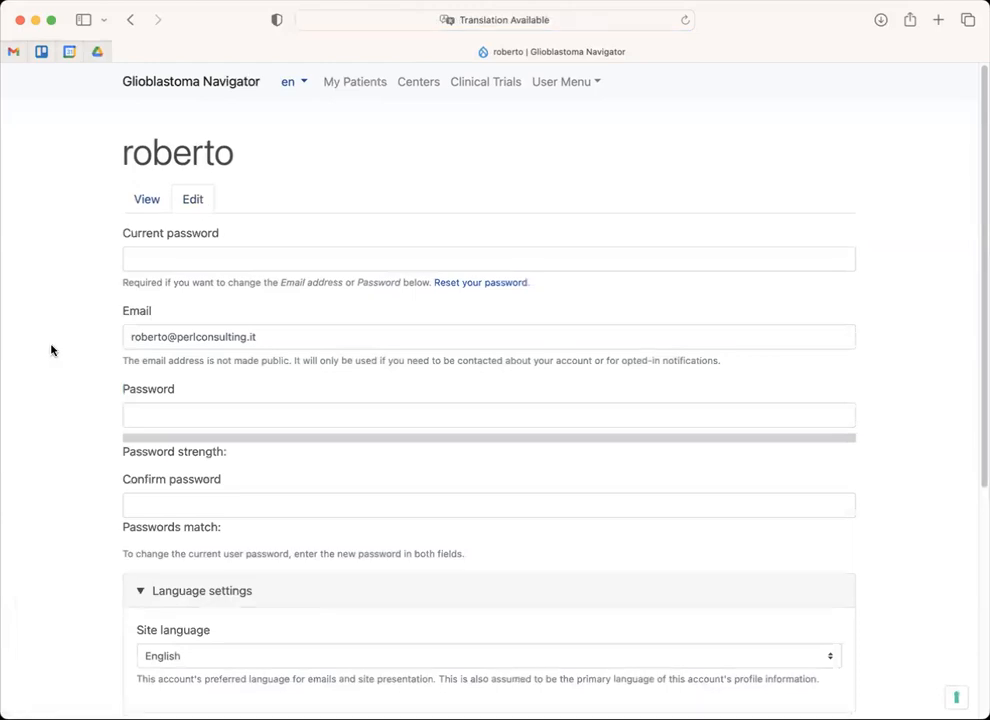
scroll(77, 449, "down", 5)
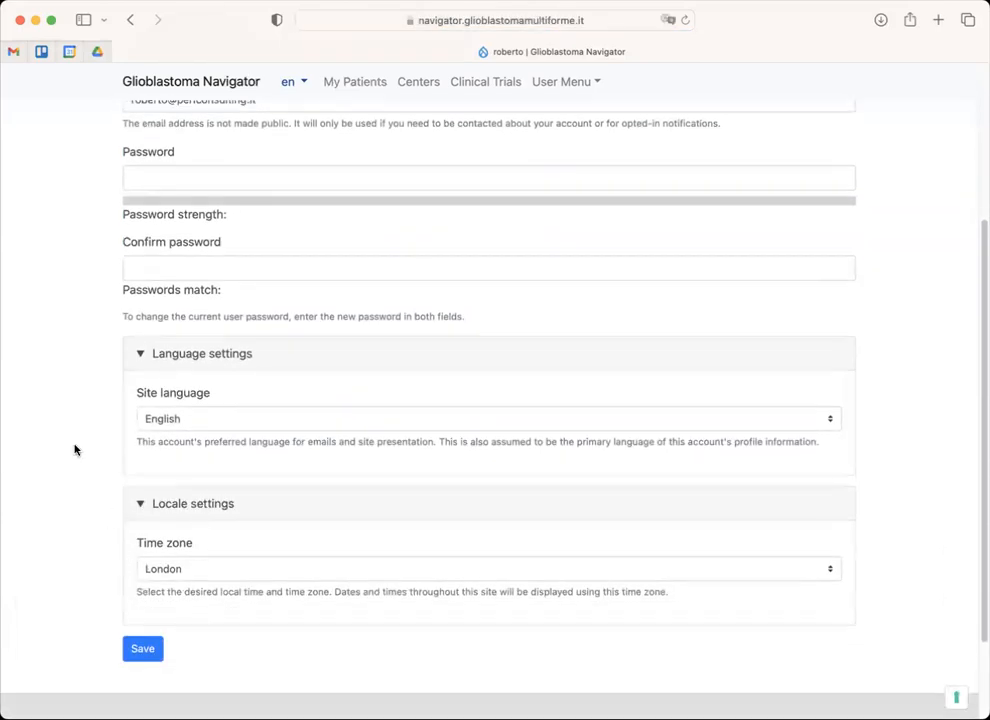
scroll(74, 449, "up", 5)
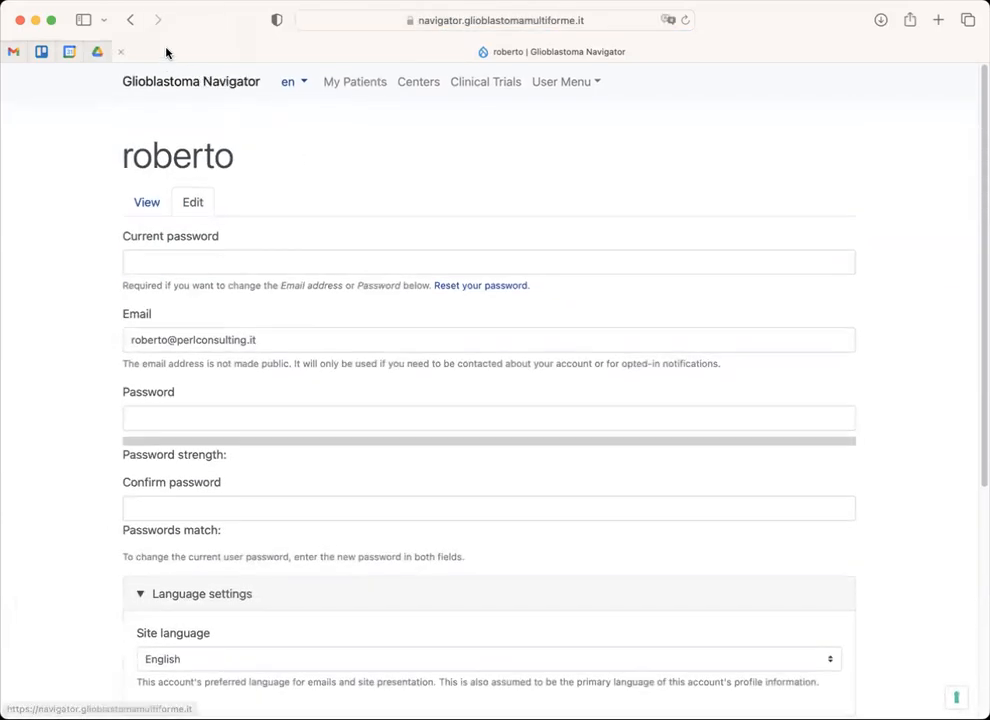
left_click(131, 20)
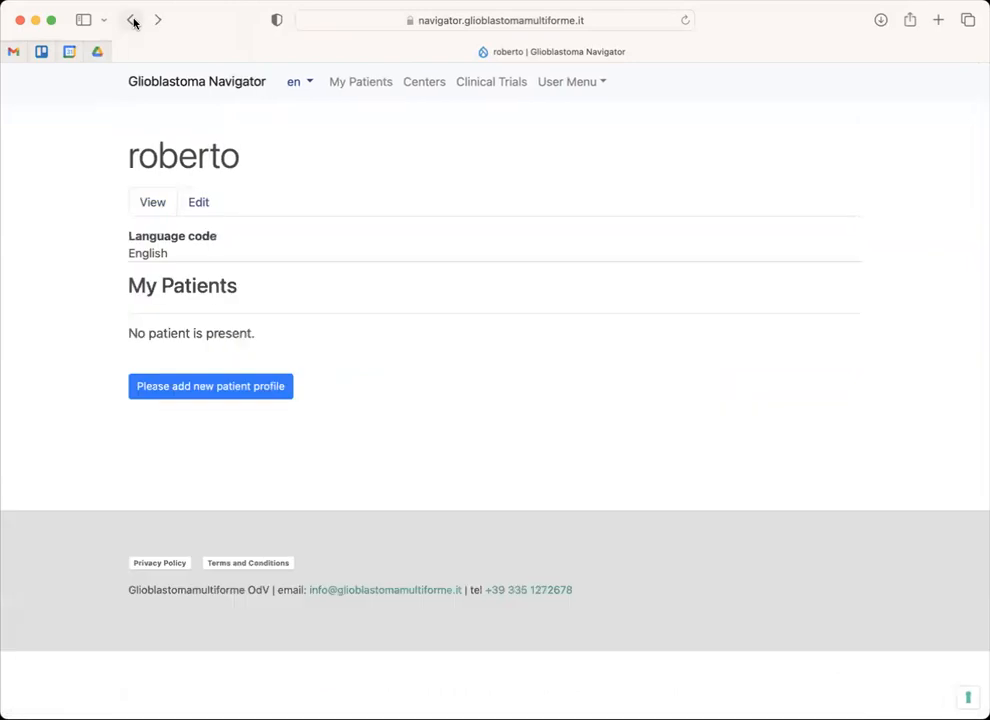
- Start a new patient profile with the nickname "testpatient", fill in the patient's birthdate, and set the sex to Male
left_click(183, 390)
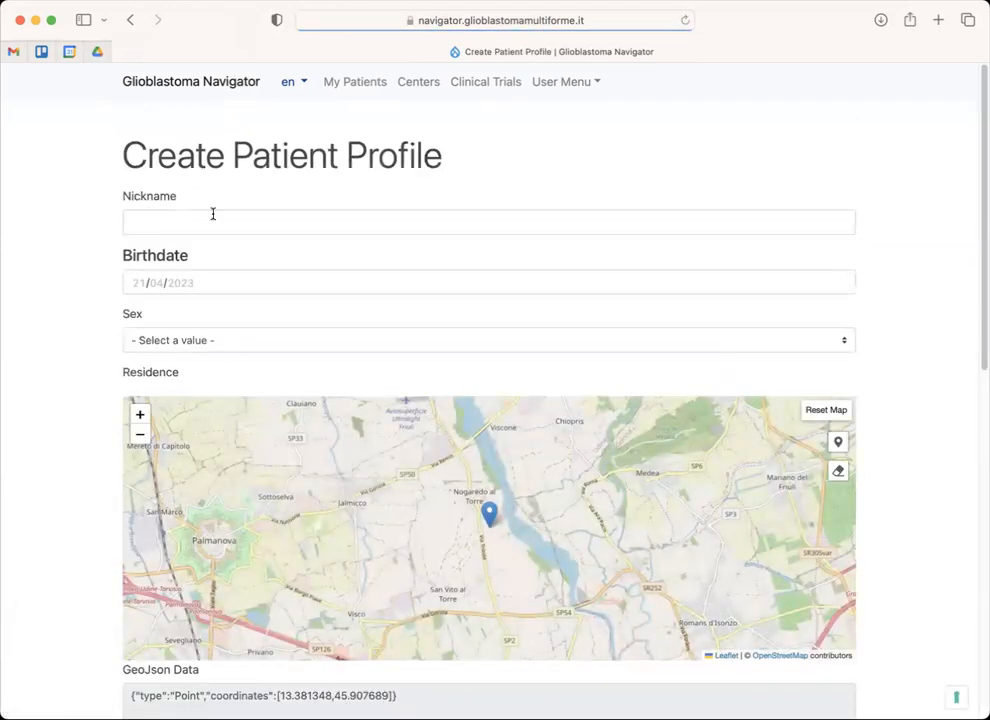
left_click(211, 215)
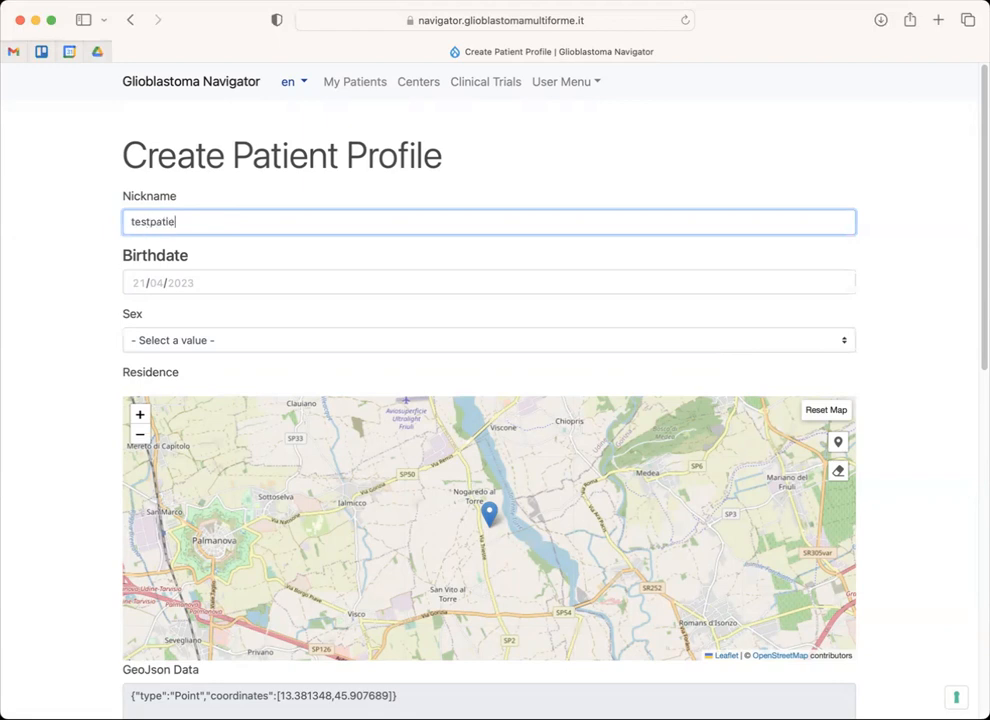
left_click(139, 284)
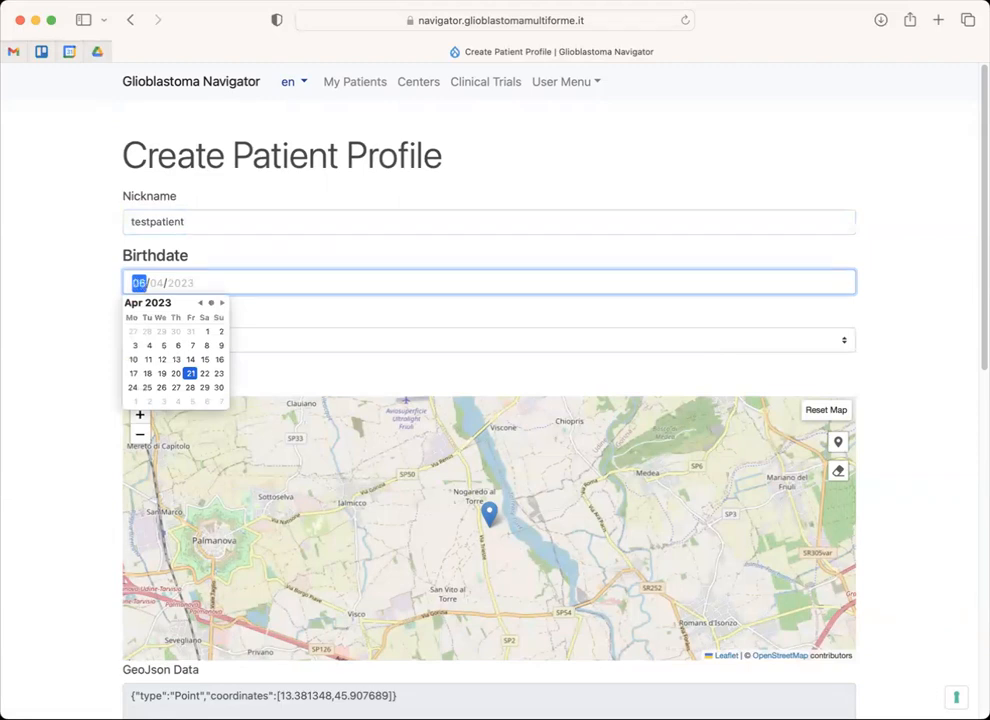
key("Tab")
type("02")
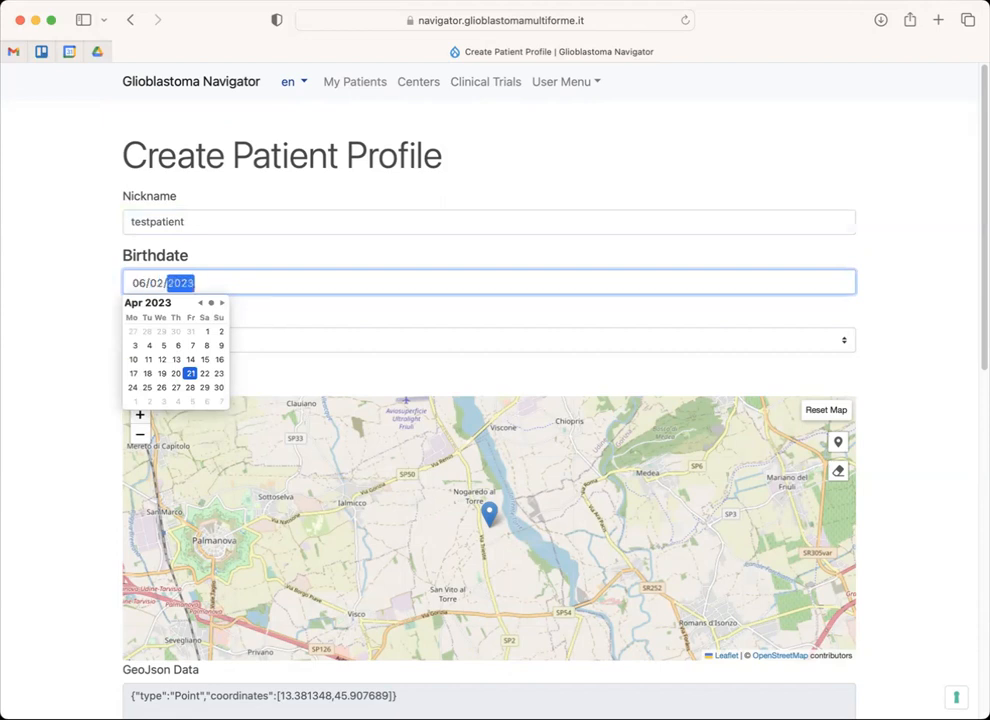
type("20")
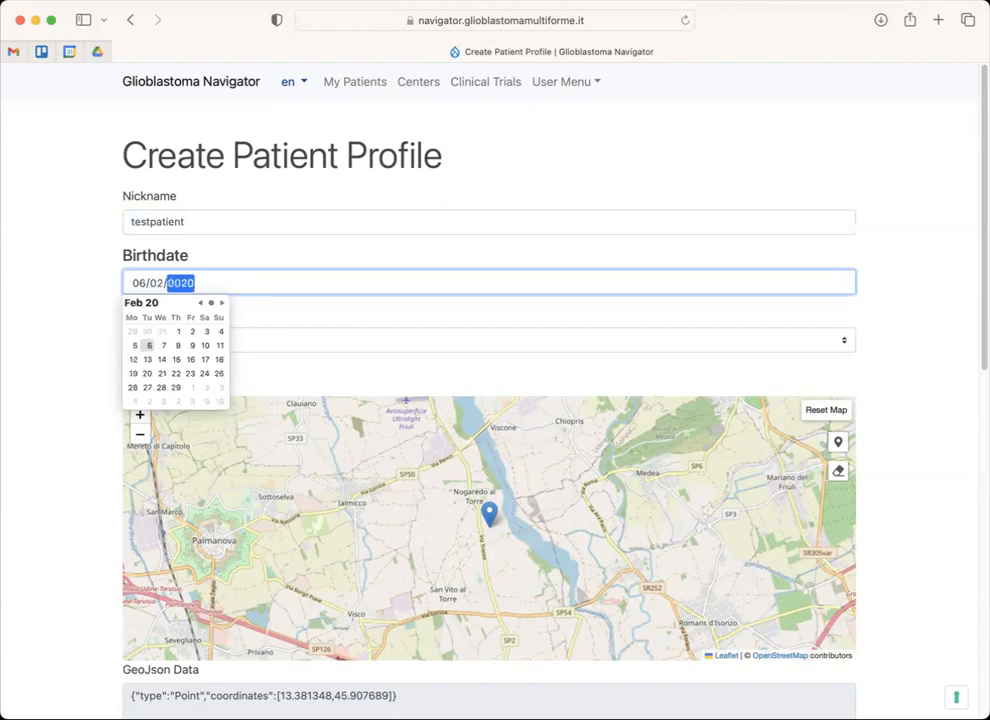
type("23")
type("1998")
left_click(278, 221)
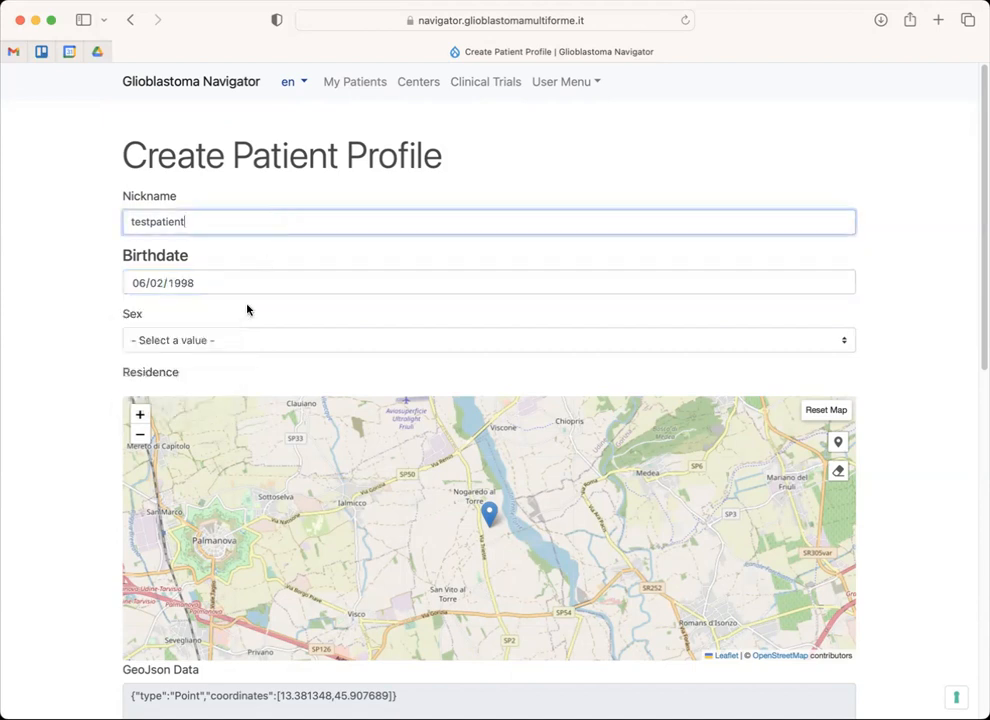
left_click(199, 341)
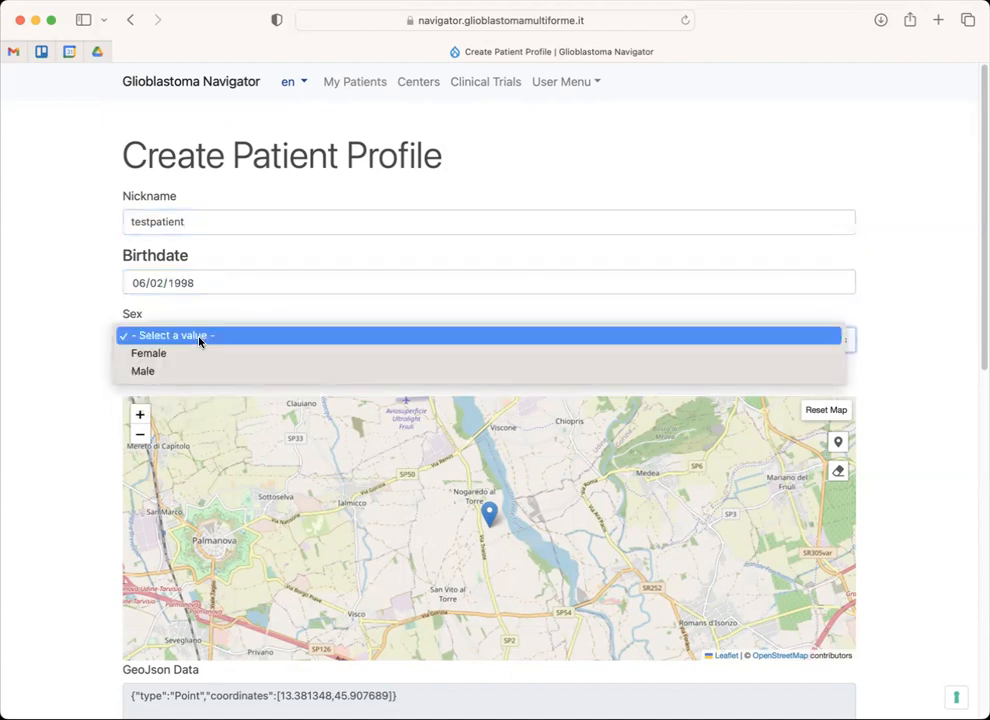
left_click(158, 370)
- Remove the existing location marker from the patient's residence map
scroll(65, 351, "down", 4)
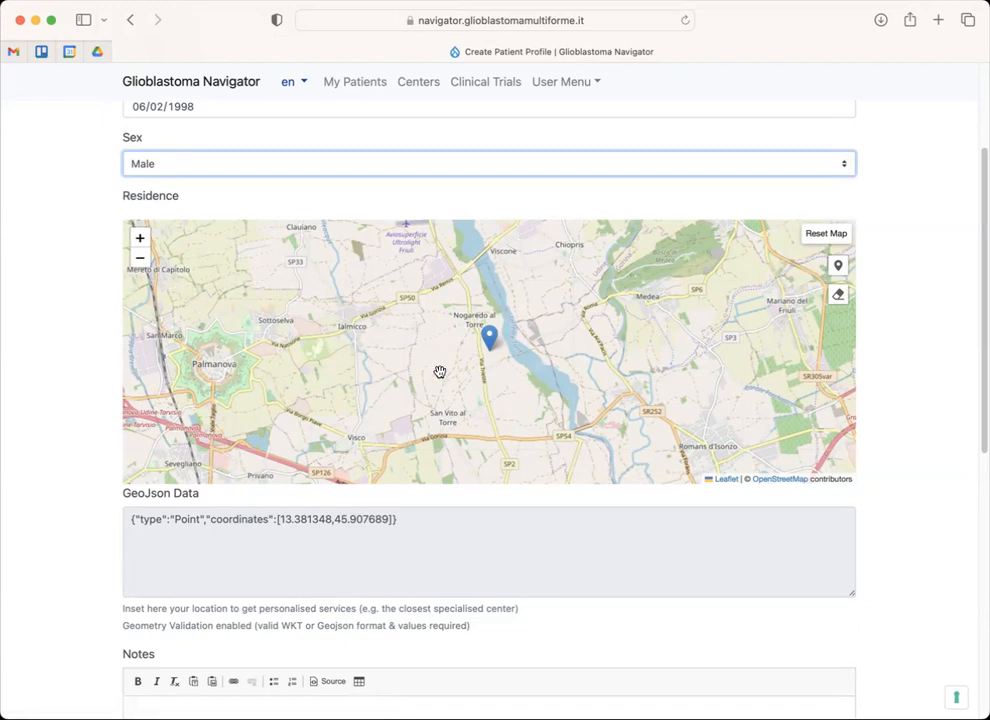
left_click(141, 261)
left_click(141, 261)
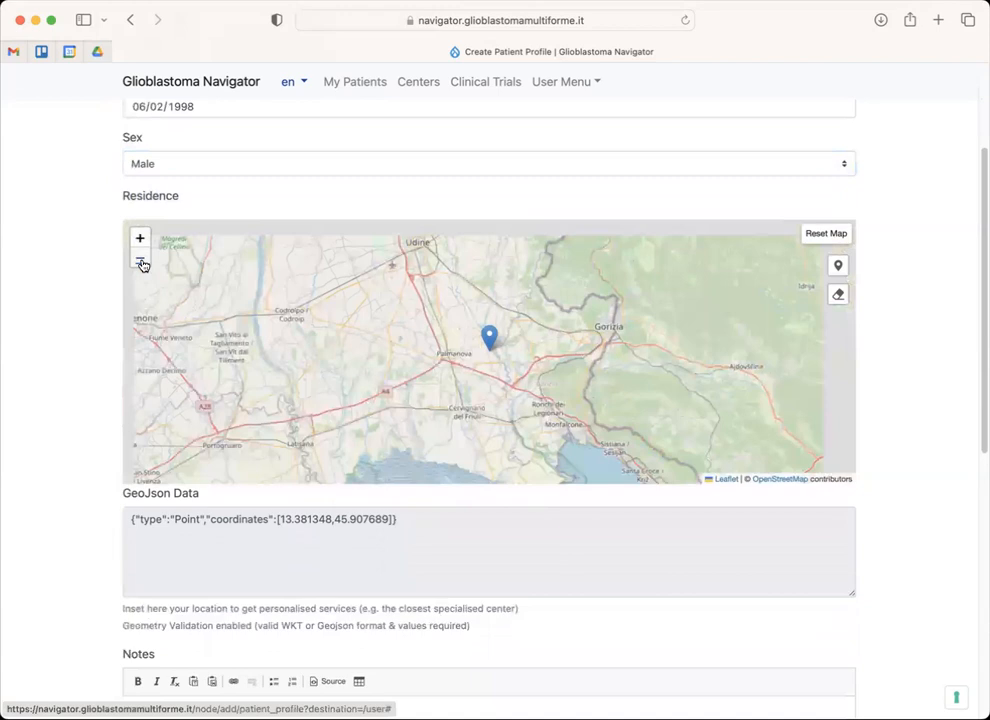
left_click(141, 261)
left_click(141, 261)
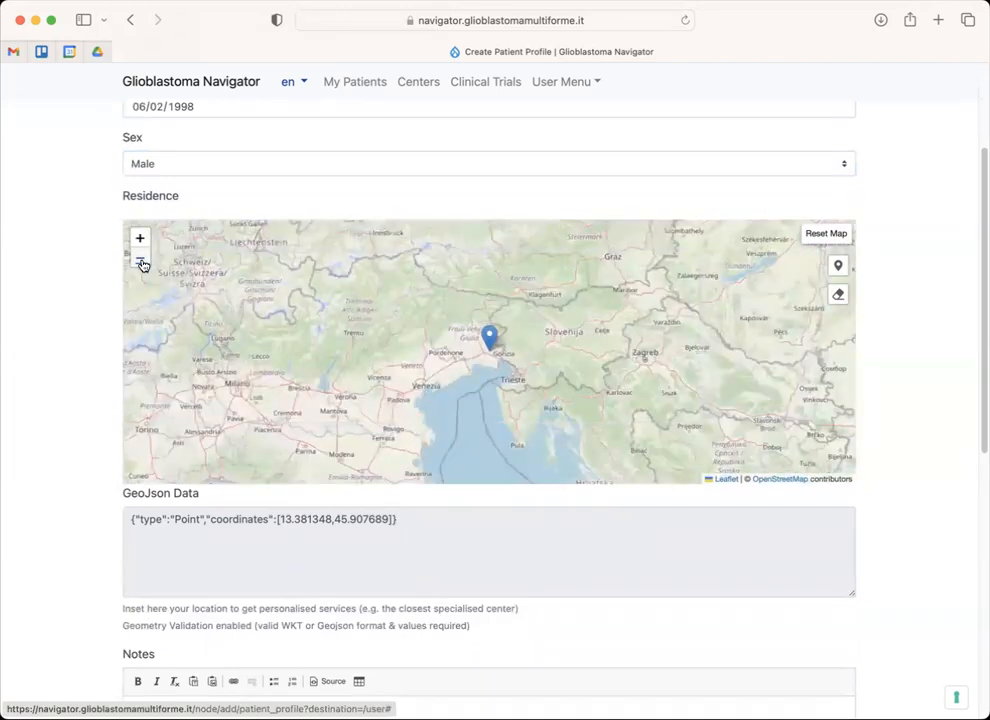
left_click(141, 261)
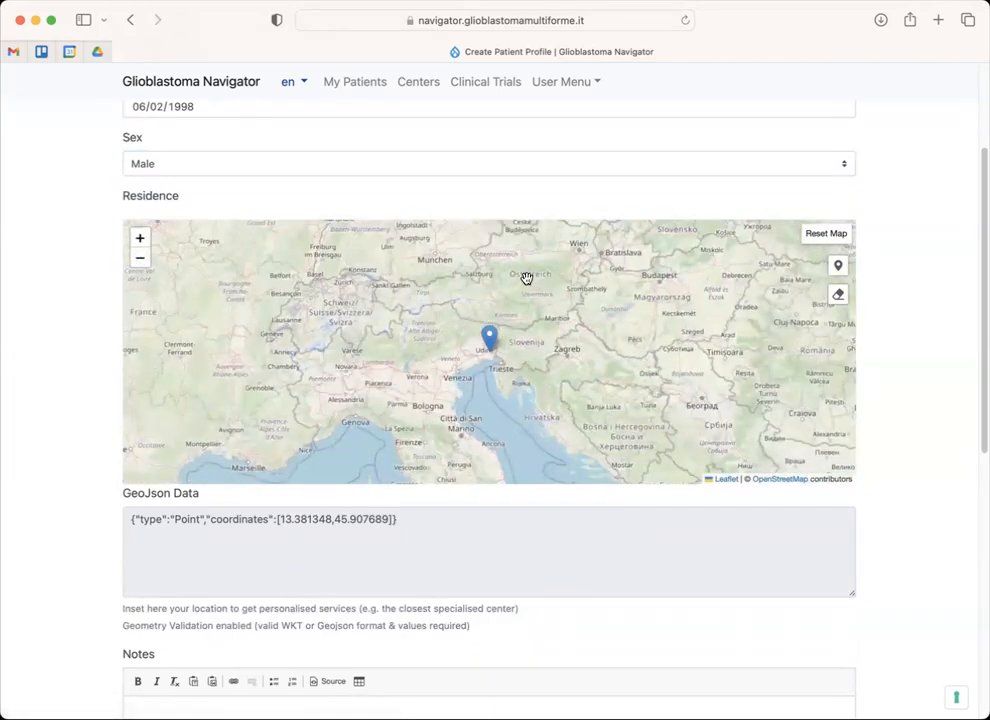
left_click_drag(564, 296, 580, 390)
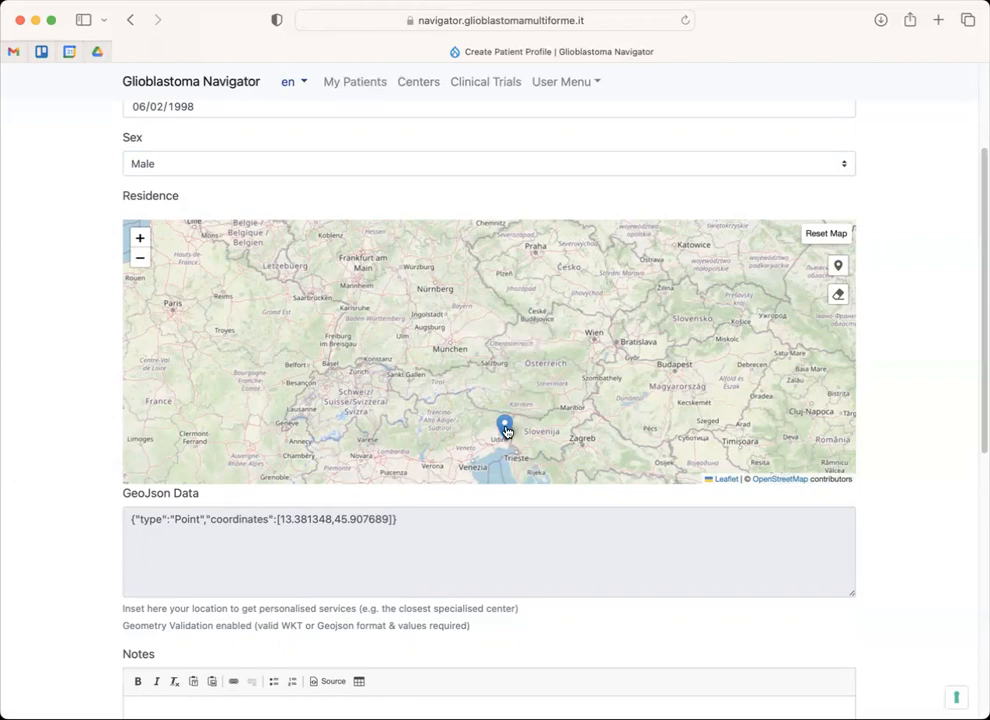
left_click(838, 295)
left_click(504, 429)
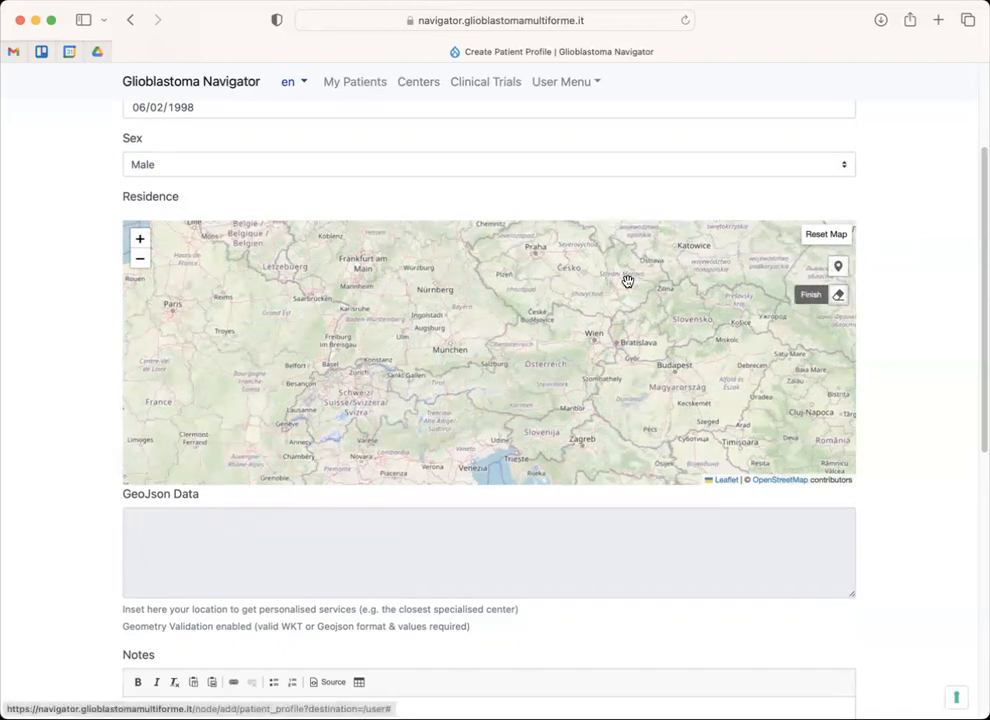
- Place a new residence marker at Praha on the map and end marker placement
scroll(621, 283, "up", 3)
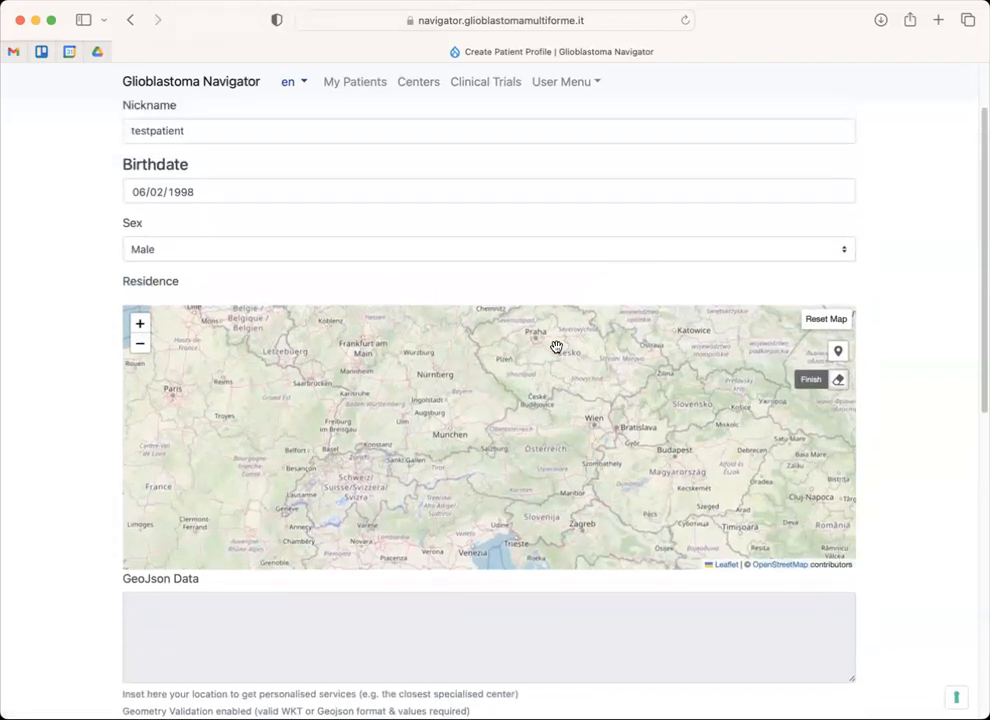
left_click(839, 353)
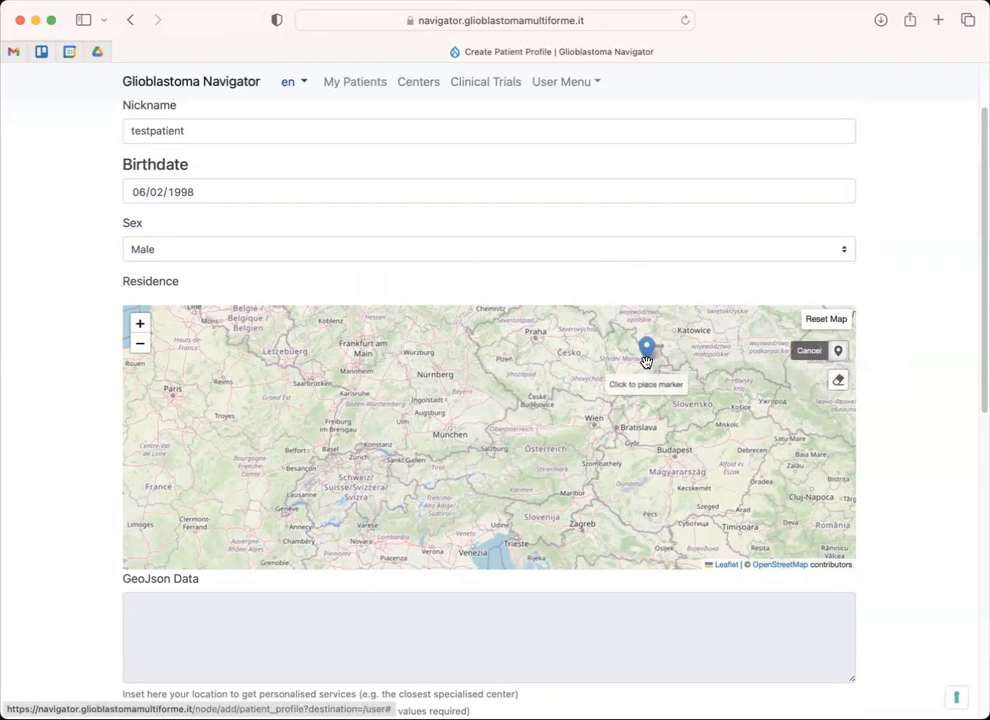
left_click(535, 338)
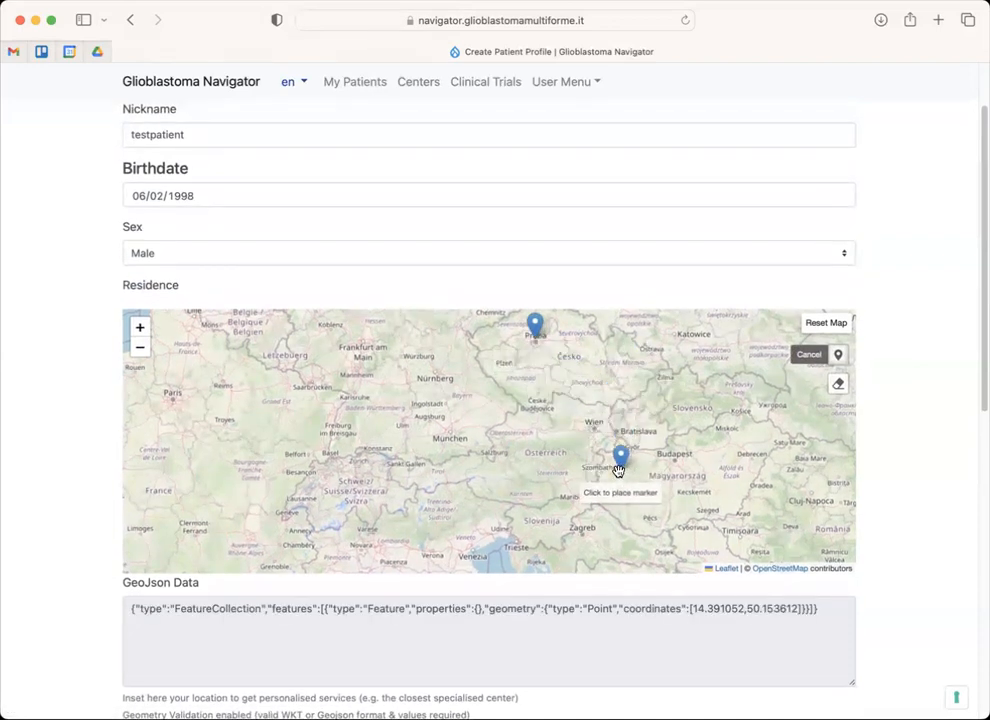
scroll(620, 462, "down", 1)
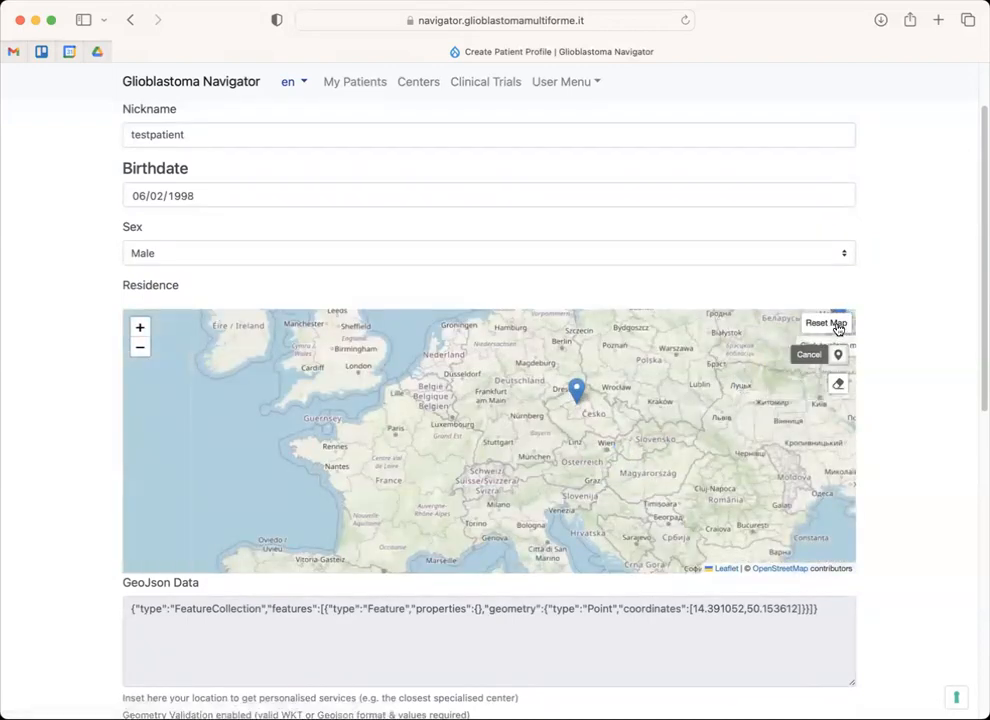
left_click(812, 354)
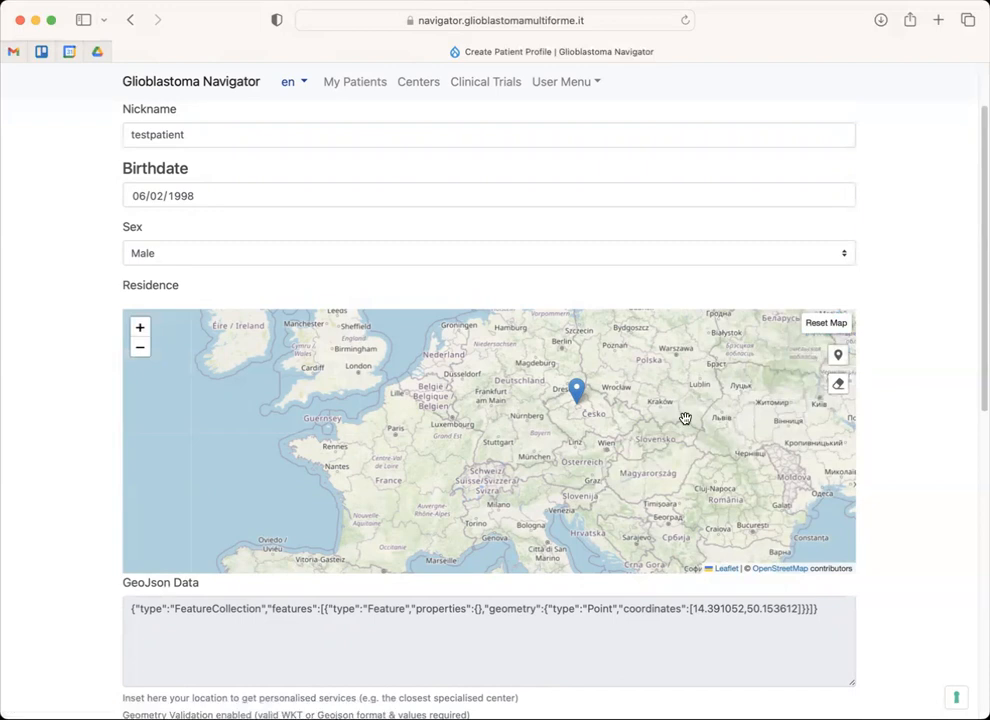
- Save the new patient profile with the notes left blank
scroll(656, 418, "down", 1)
scroll(656, 418, "down", 8)
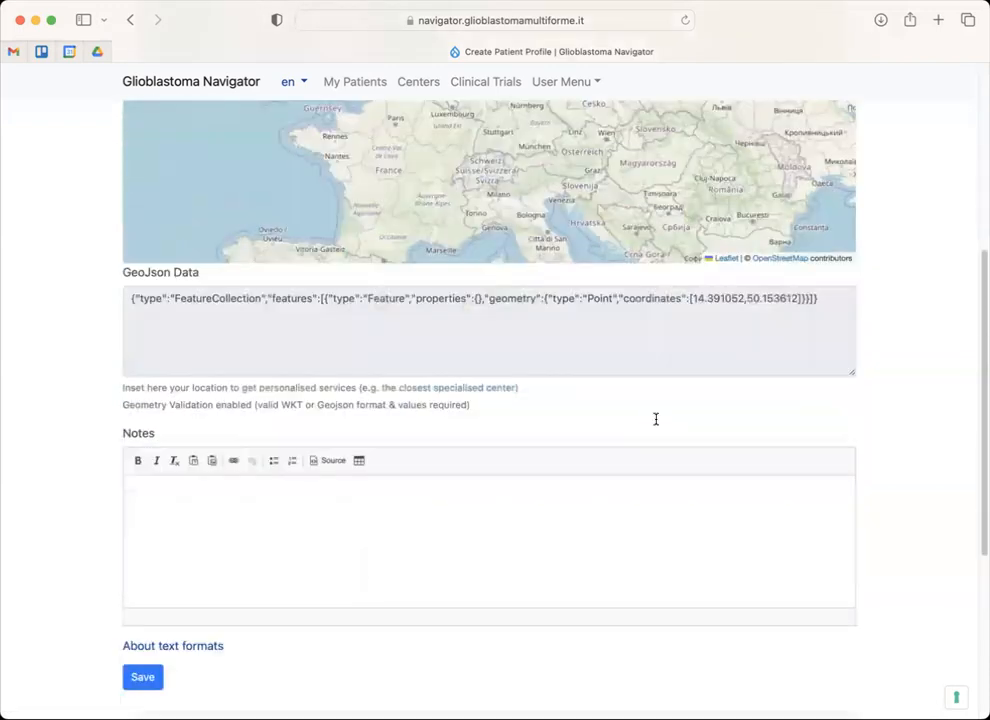
scroll(152, 456, "down", 2)
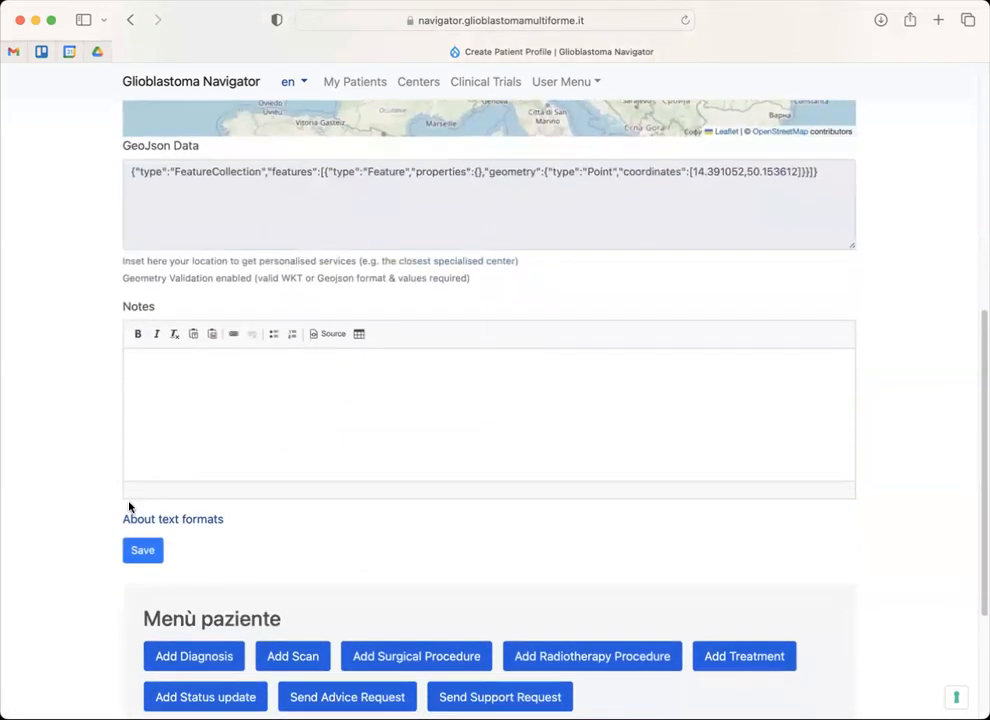
left_click(140, 552)
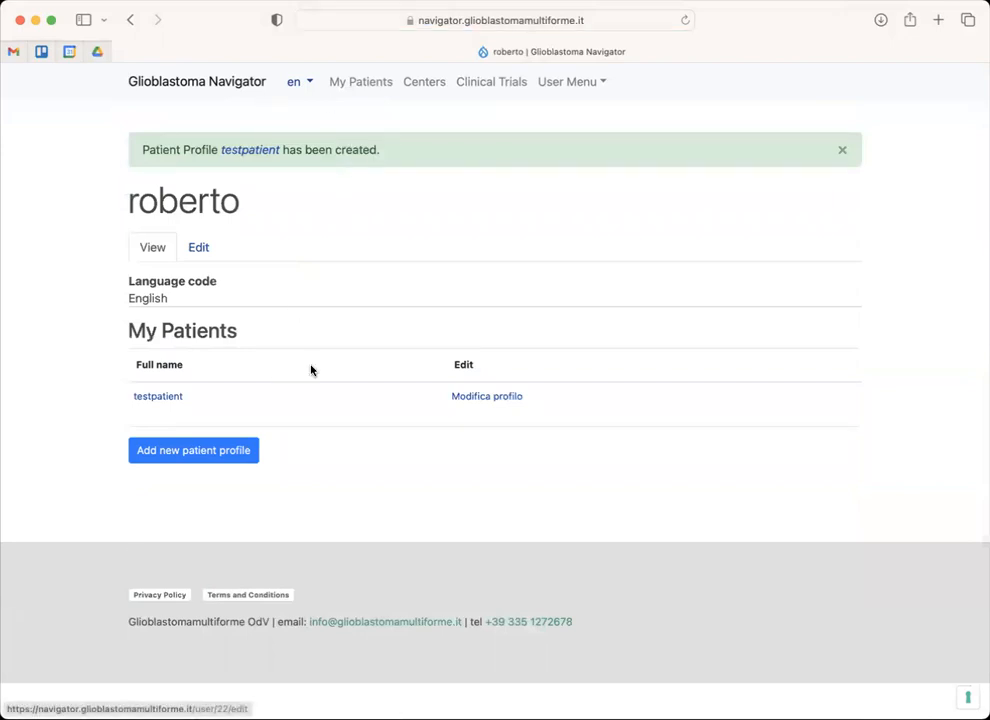
- Open the testpatient profile and review its patient menu, request lists, and the diagnosis, scan, procedure, treatment and status sections
left_click(150, 398)
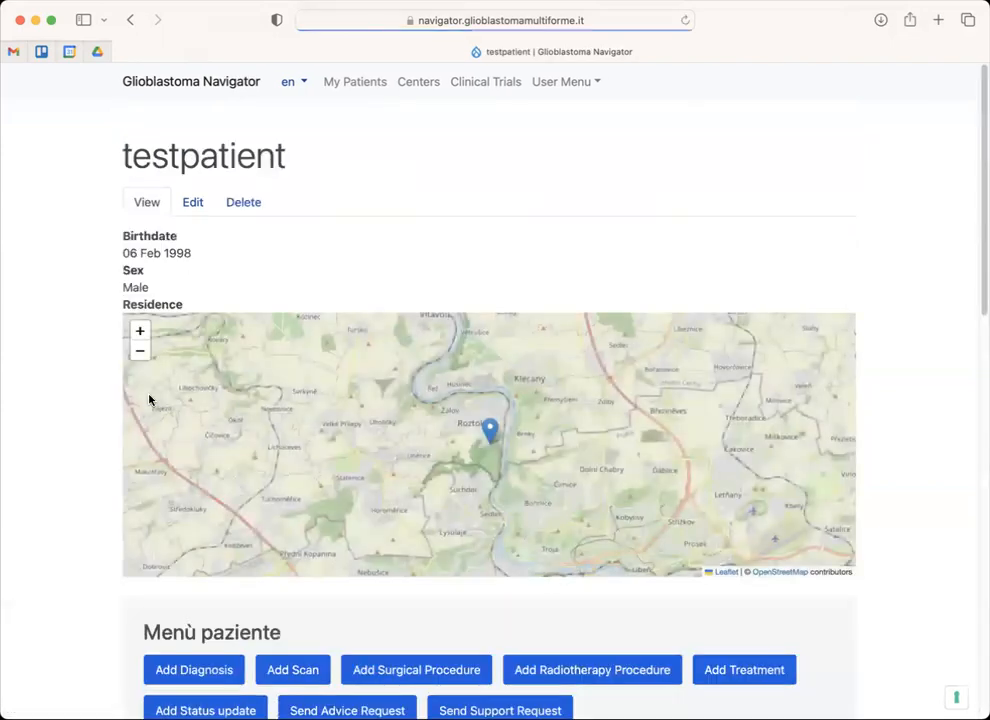
scroll(98, 430, "down", 5)
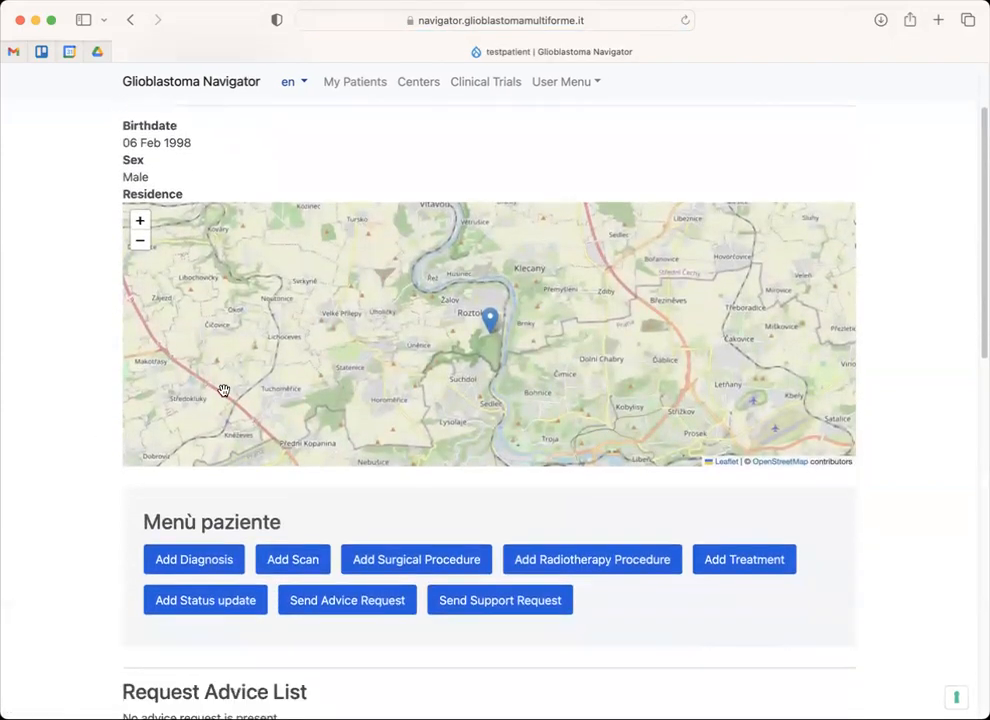
scroll(90, 505, "down", 3)
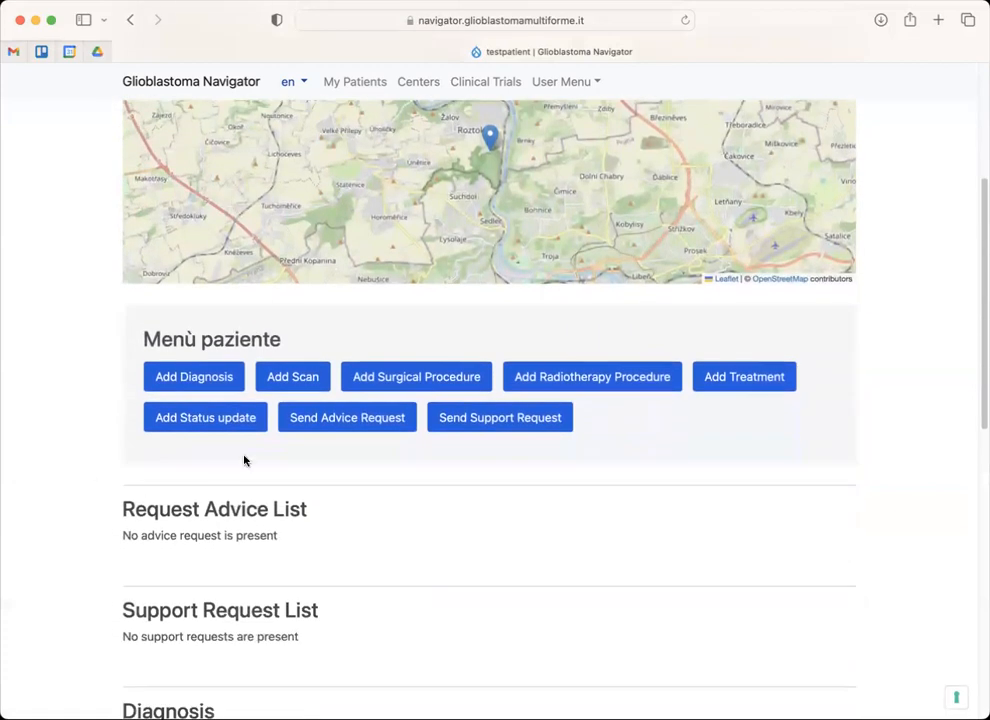
scroll(190, 380, "down", 1)
scroll(195, 376, "down", 1)
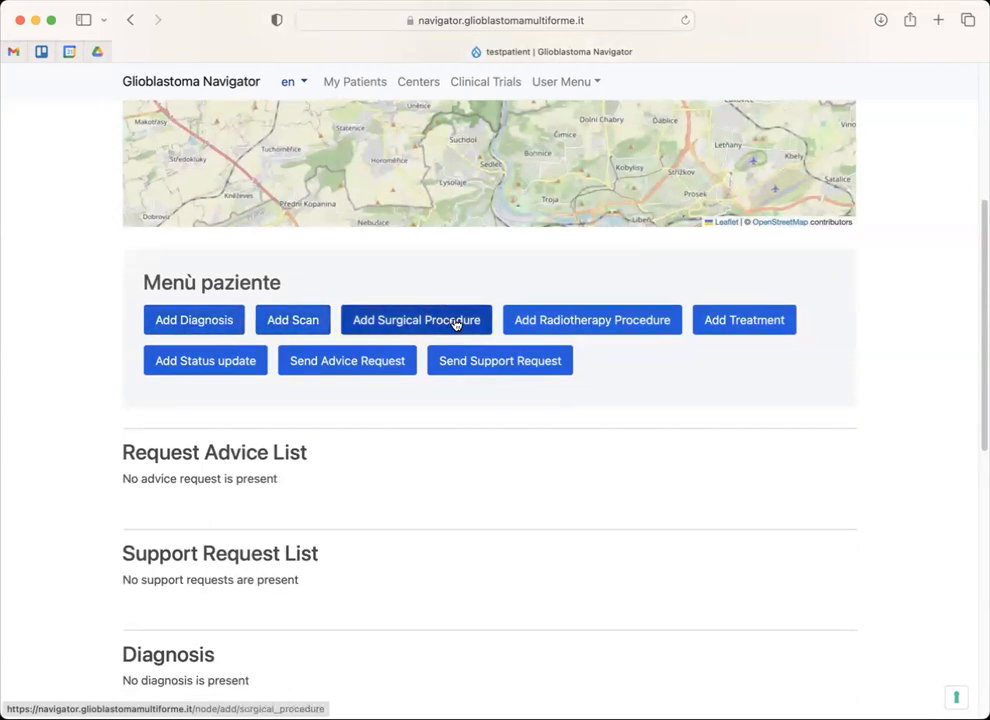
scroll(599, 322, "down", 1)
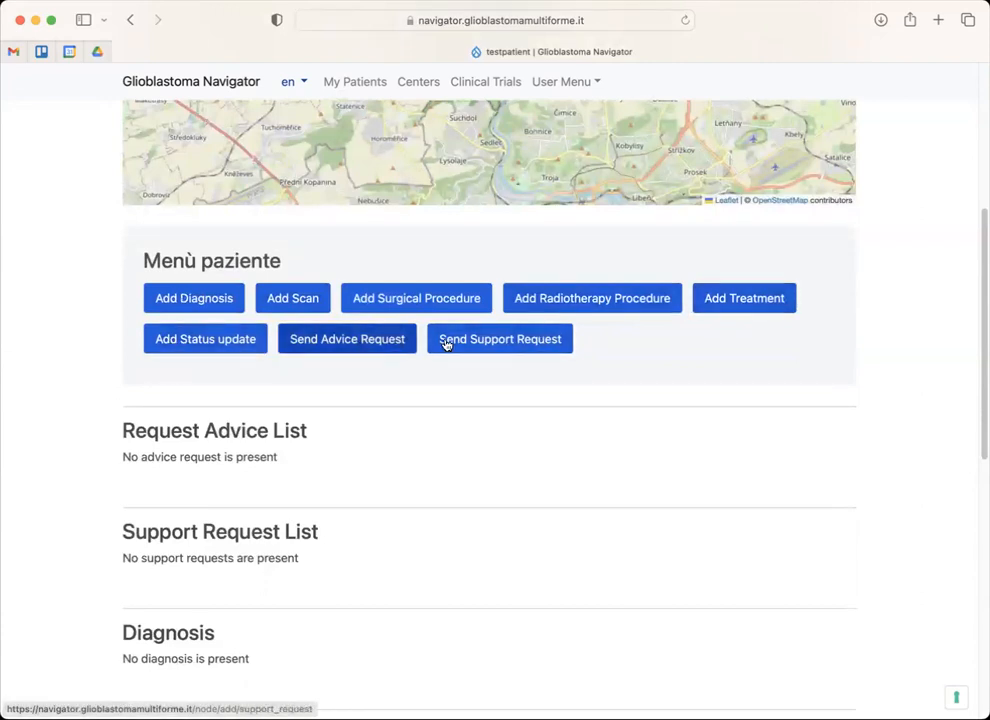
scroll(480, 530, "down", 5)
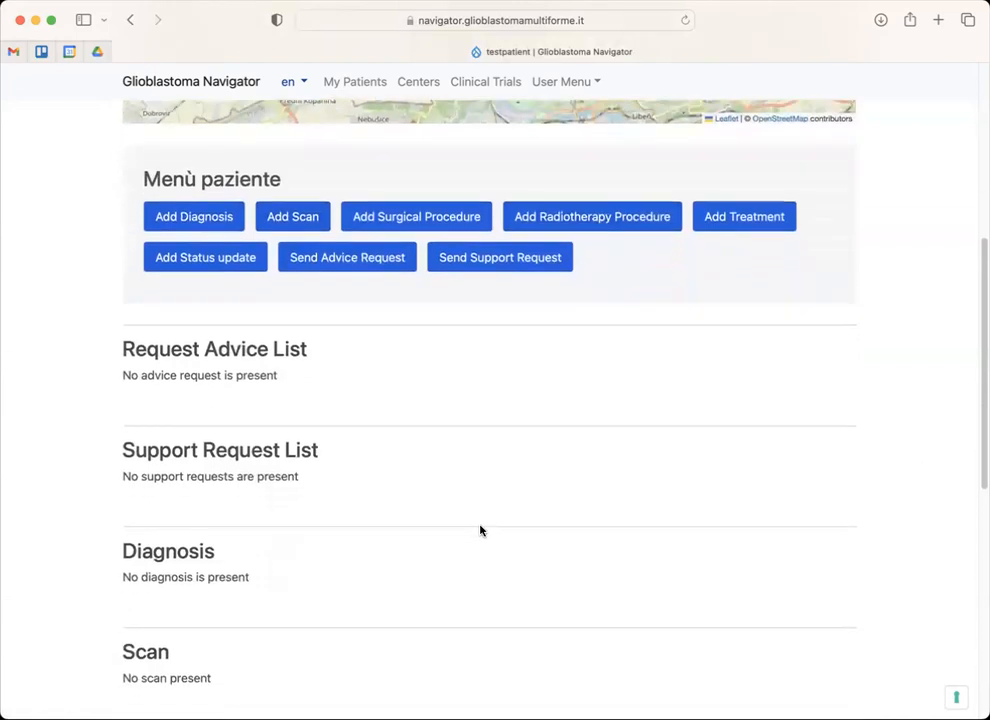
scroll(480, 530, "up", 5)
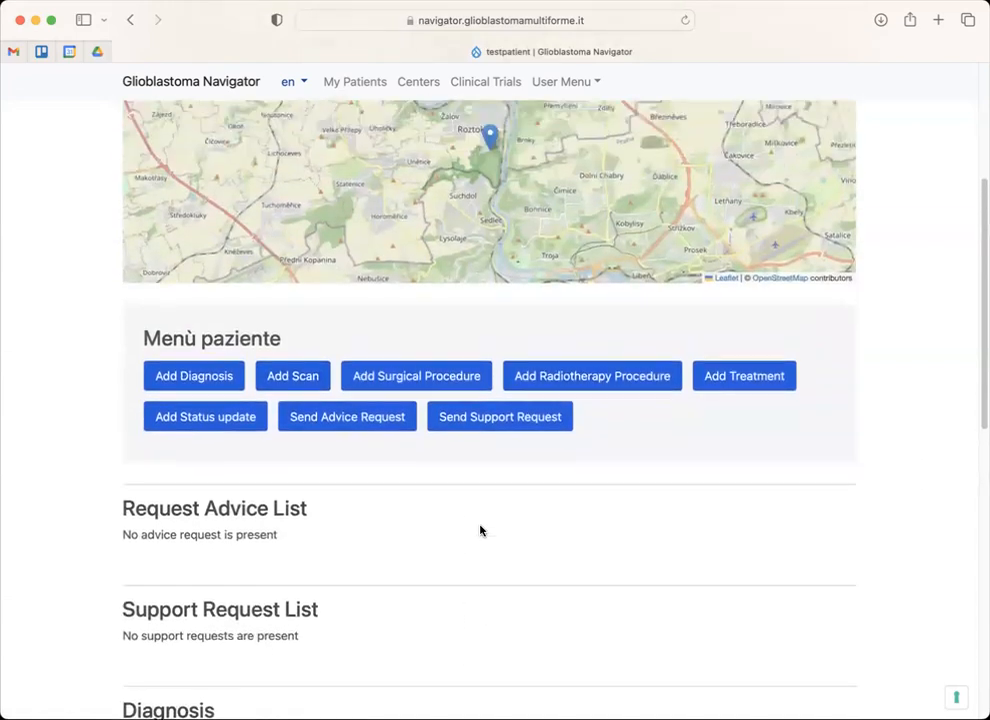
scroll(630, 503, "down", 2)
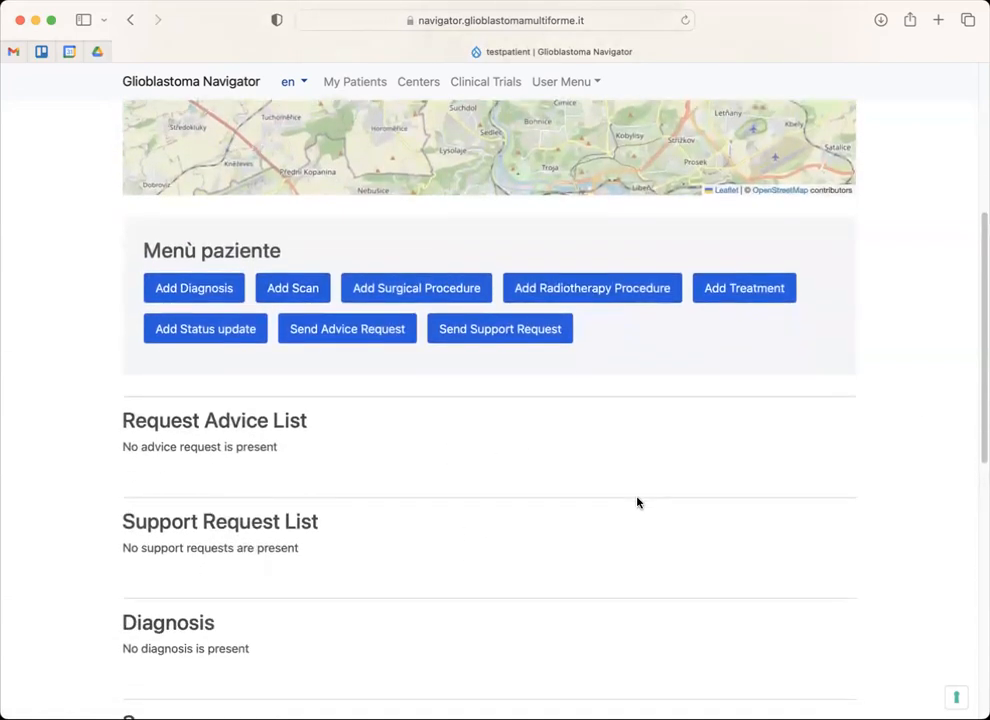
scroll(459, 609, "down", 3)
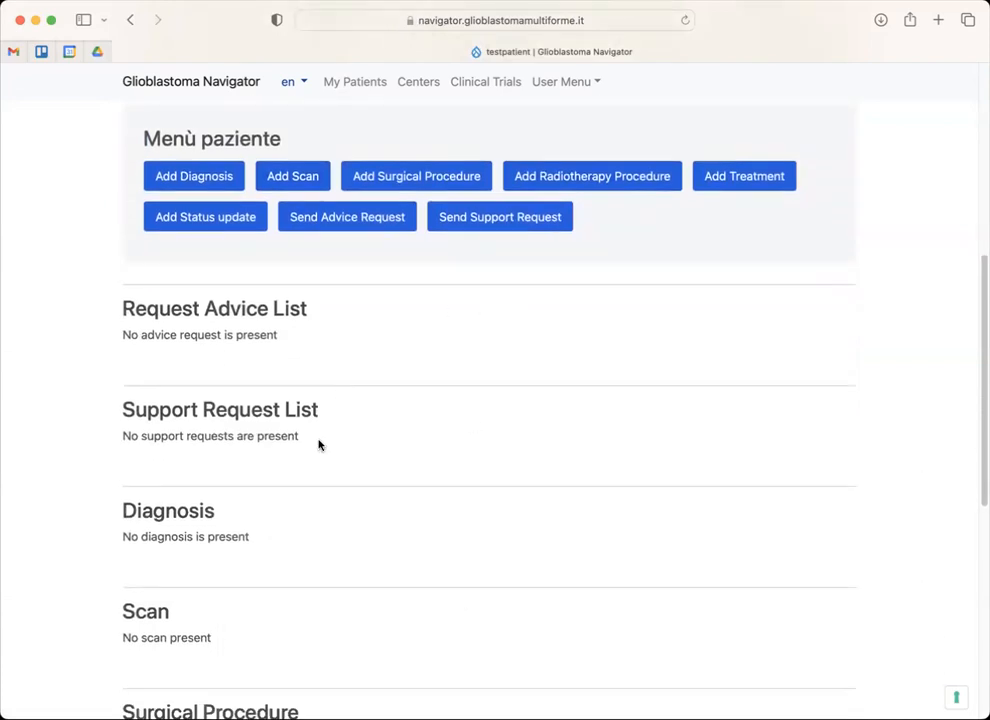
scroll(318, 444, "down", 8)
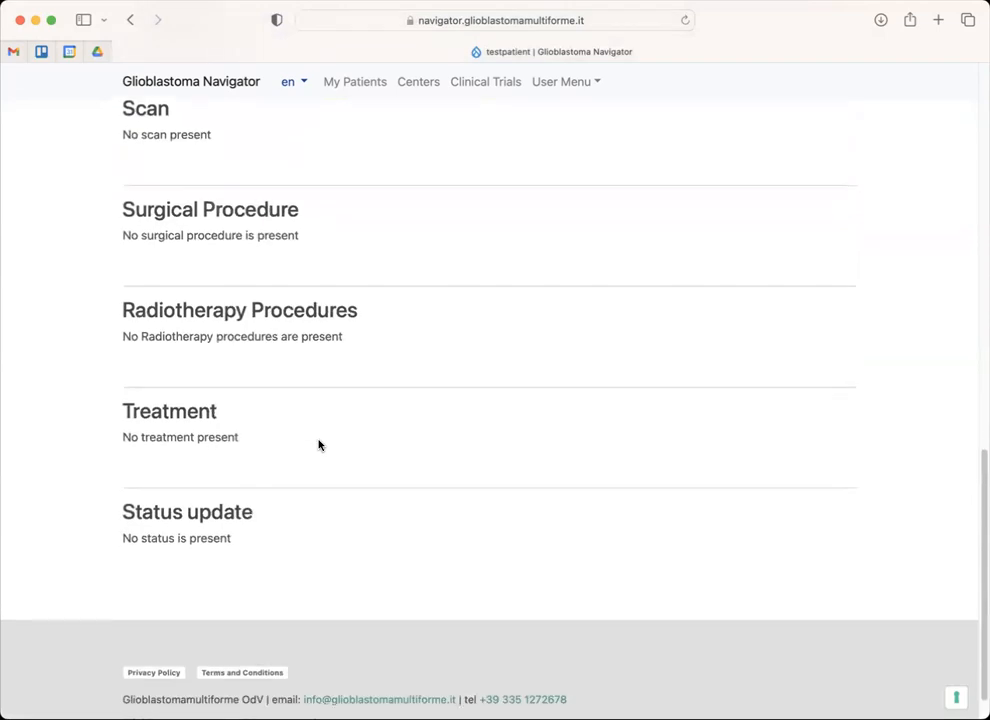
scroll(318, 444, "up", 15)
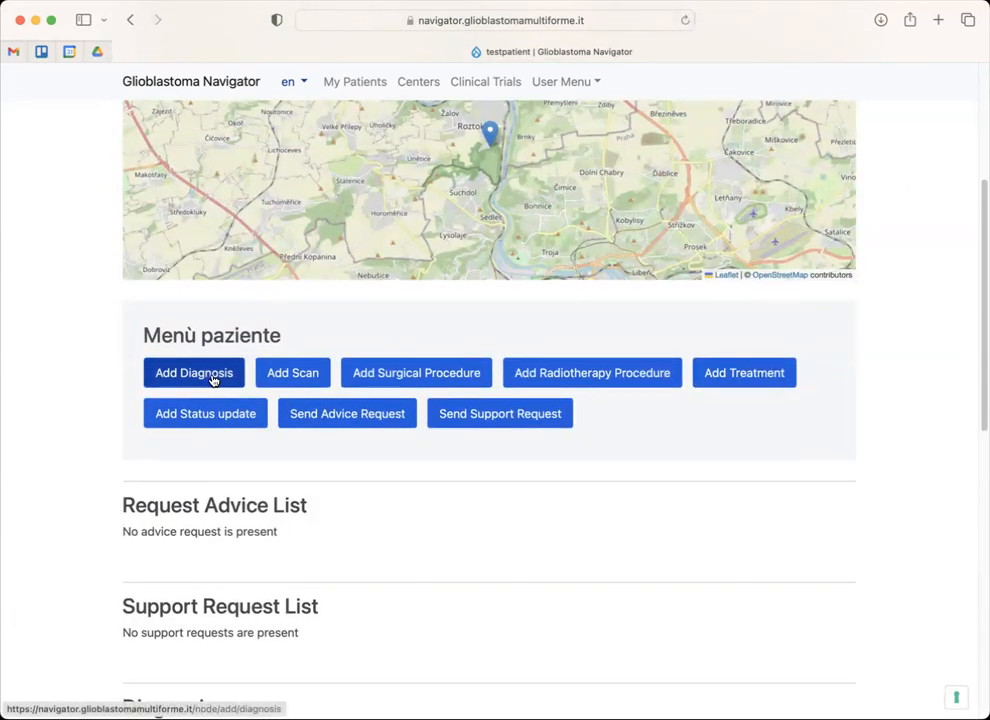
- Start a new diagnosis for testpatient and set the date of diagnosis to 09/04/2020, keeping testpatient as the patient
left_click(212, 379)
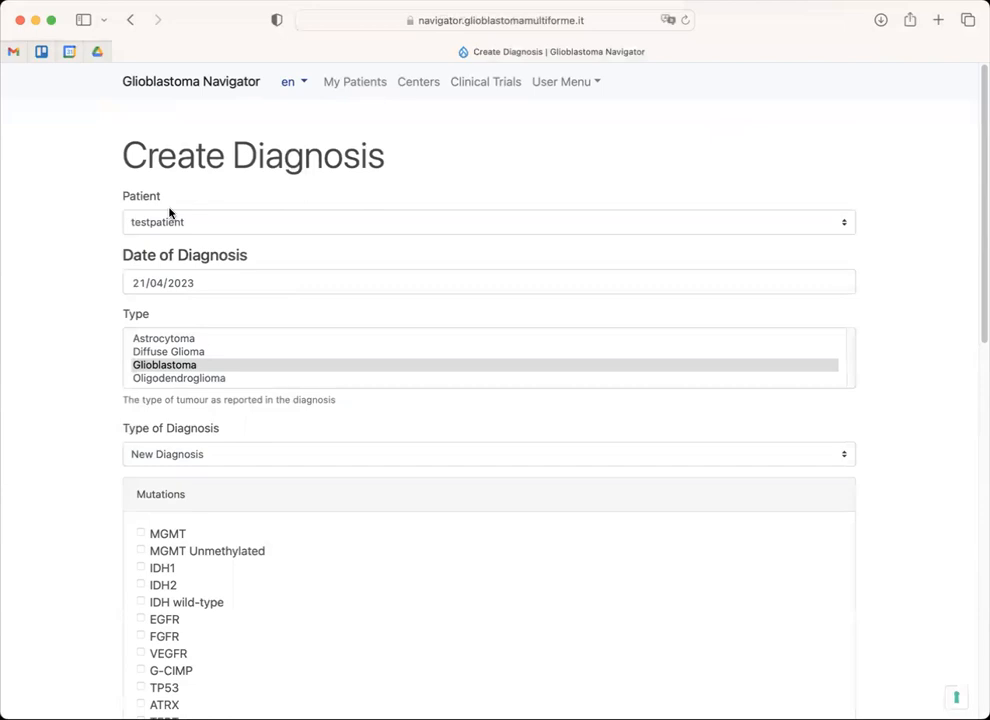
left_click(142, 289)
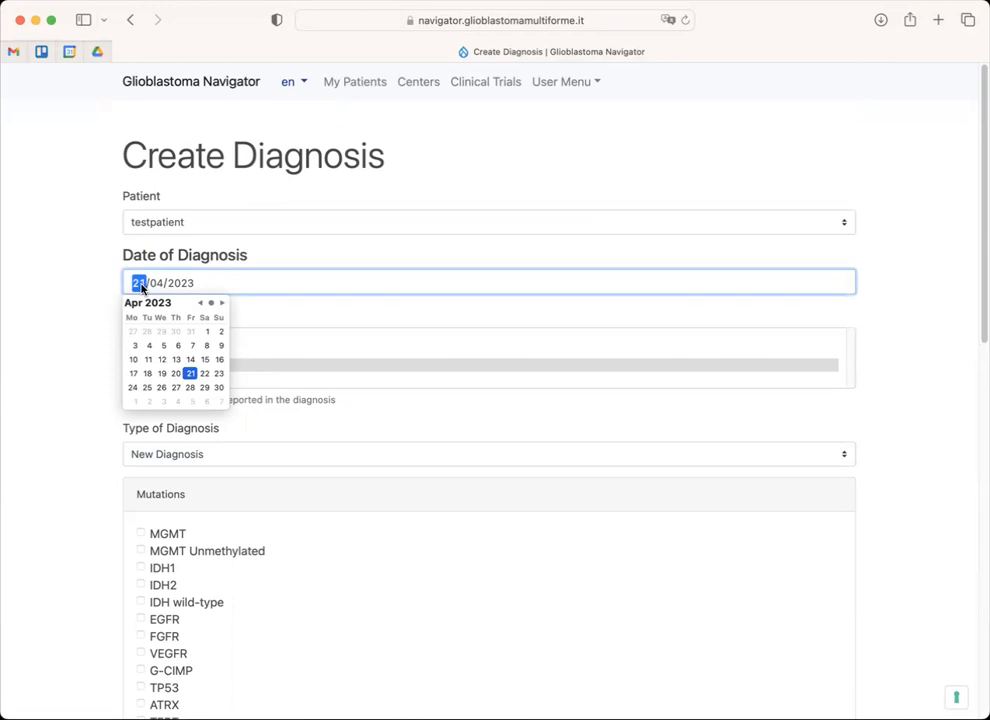
type("05/04")
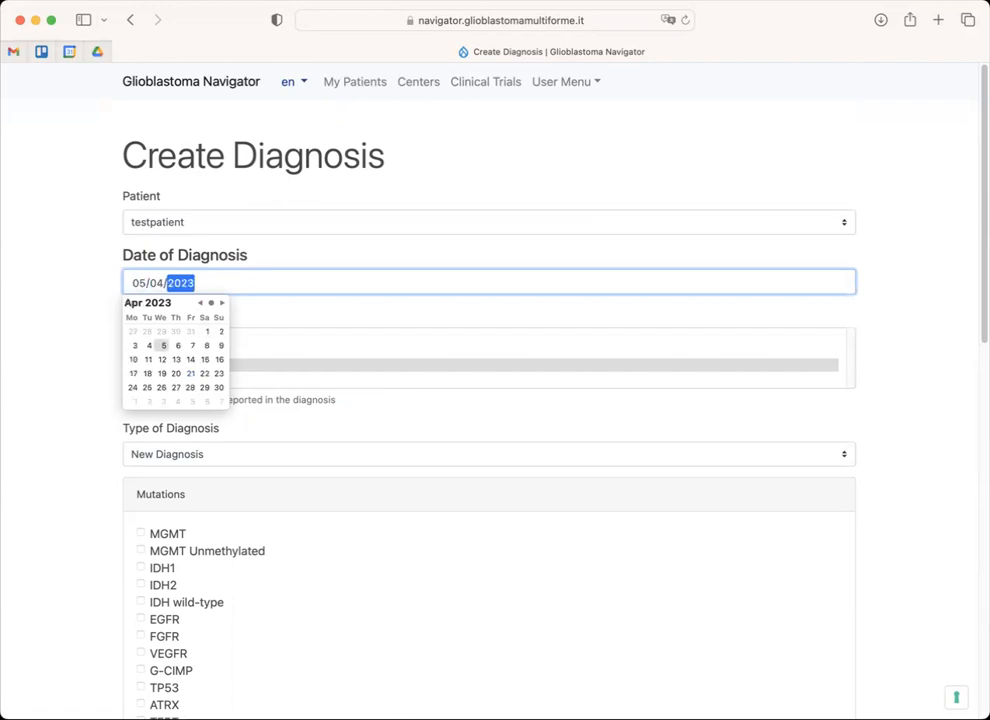
key("Left")
key("Left")
type("09")
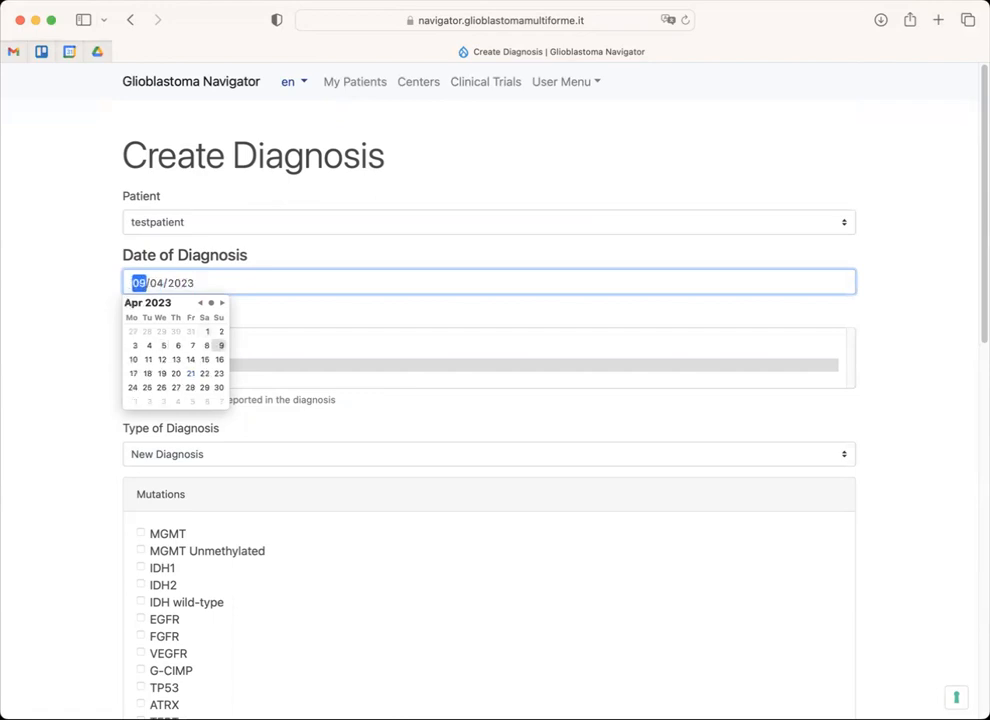
key("Right")
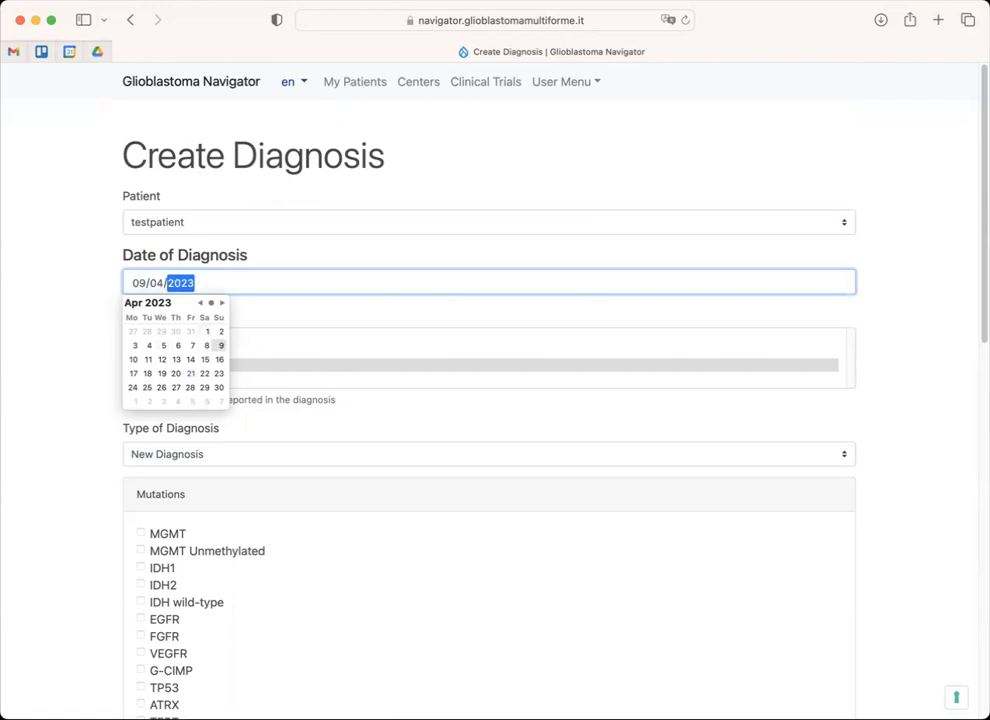
type("20")
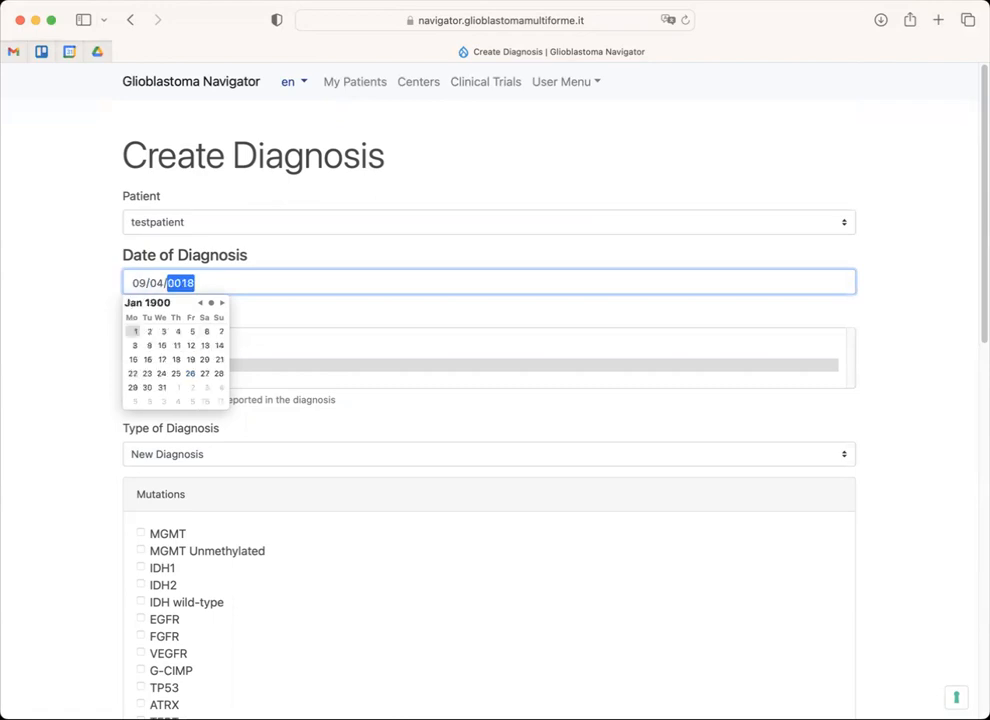
type("202020")
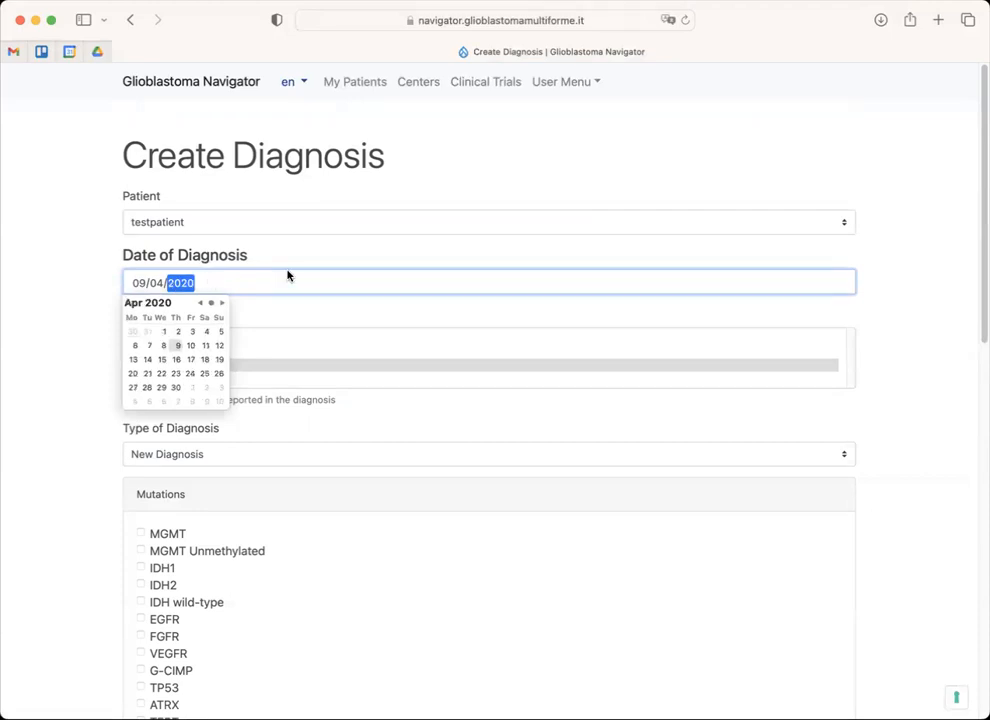
left_click(333, 228)
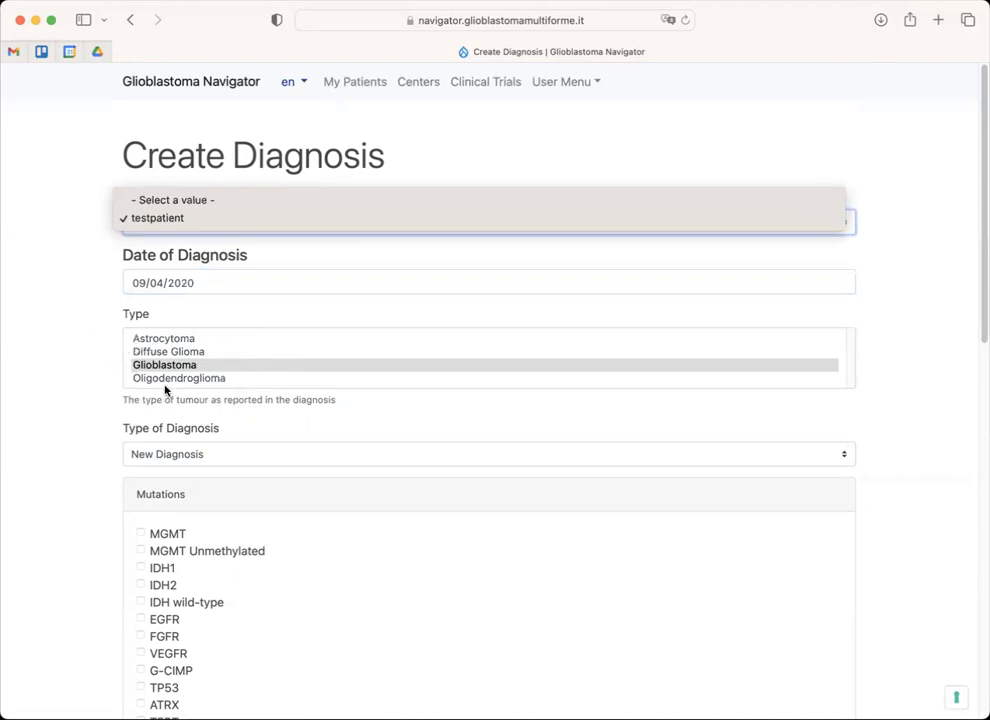
left_click(61, 396)
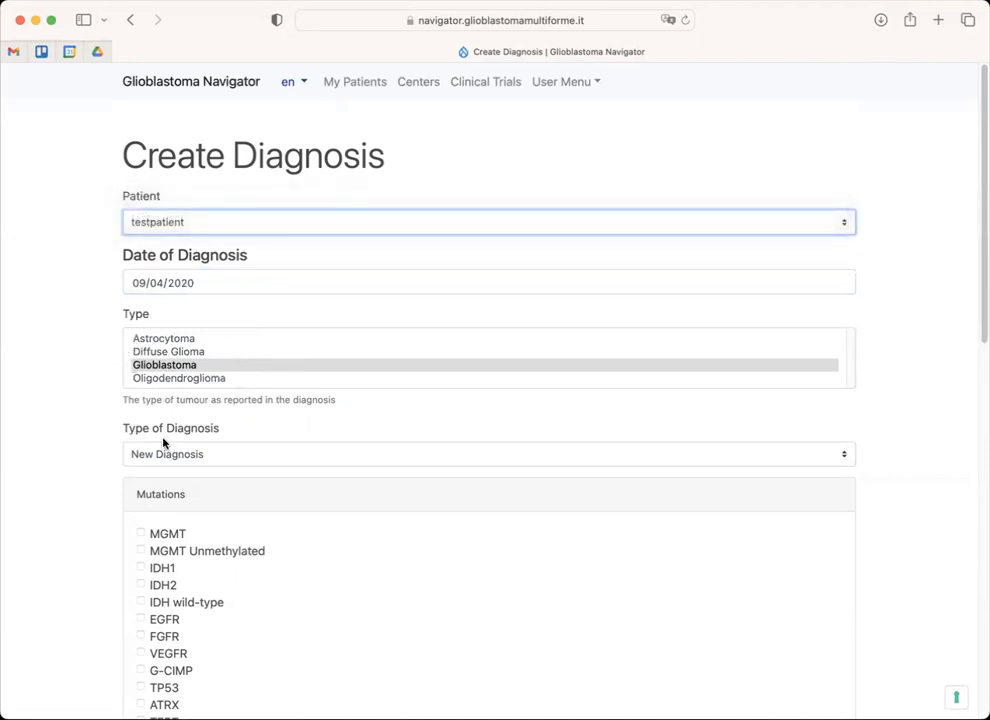
scroll(168, 460, "down", 5)
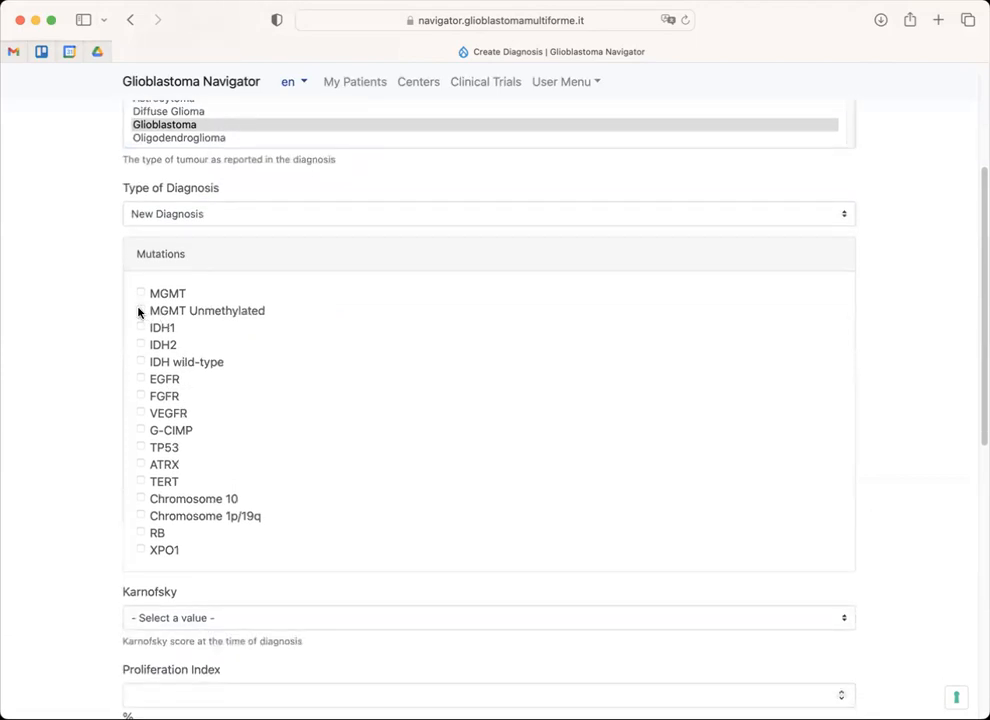
- Mark the diagnosis's mutations as MGMT Unmethylated, IDH wild-type, TERT and EGFR
left_click(140, 310)
left_click(141, 363)
scroll(188, 399, "down", 1)
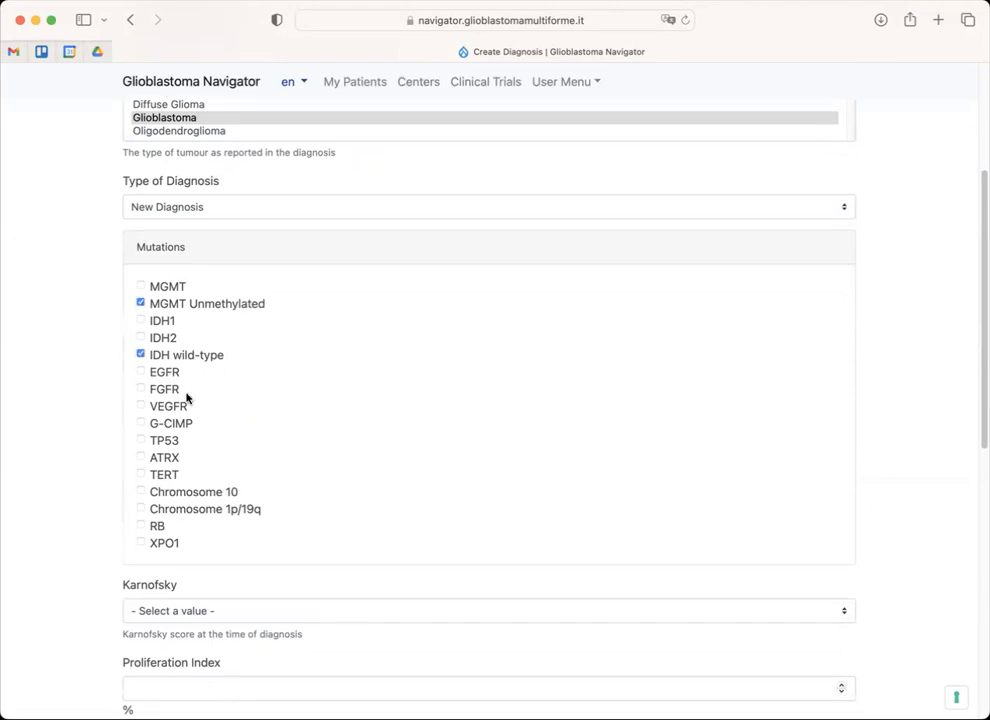
left_click(140, 475)
left_click(140, 374)
scroll(183, 433, "down", 2)
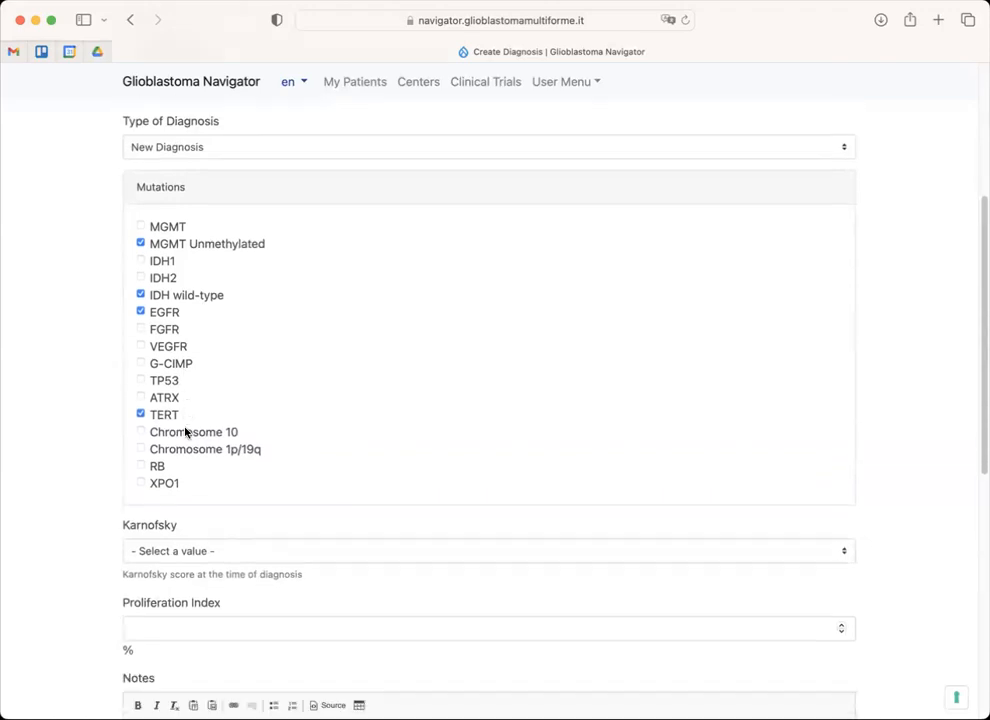
- Set the diagnosis's Karnofsky score to 90 (able to carry on normal activity) and the proliferation index to 30%
scroll(177, 471, "down", 2)
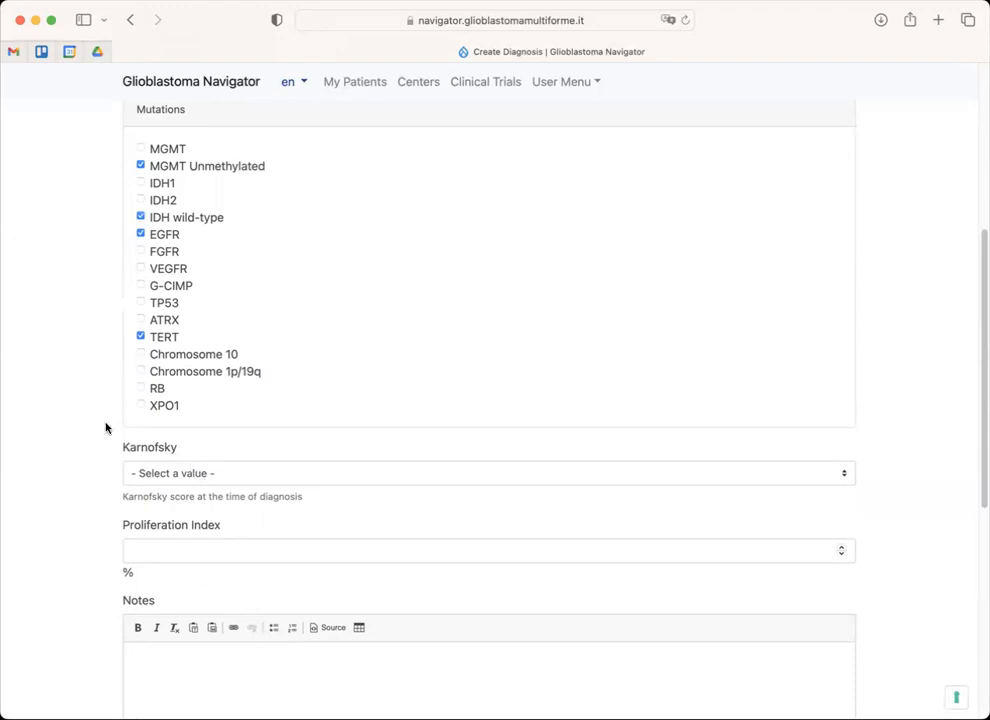
scroll(68, 402, "up", 5)
scroll(67, 402, "down", 10)
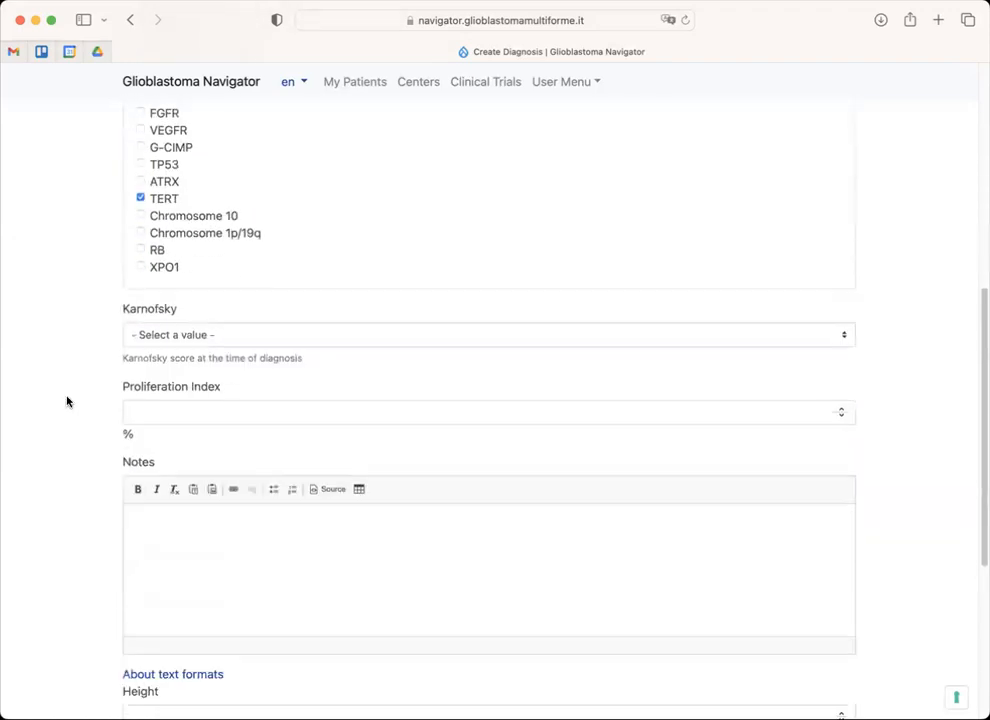
scroll(104, 265, "up", 1)
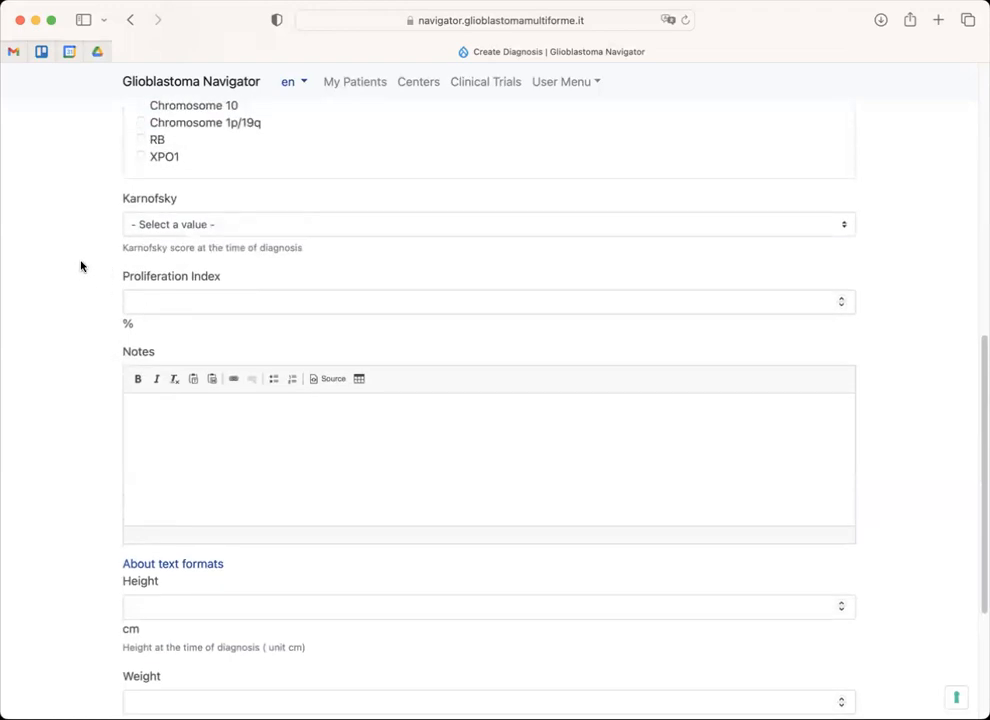
scroll(82, 265, "up", 1)
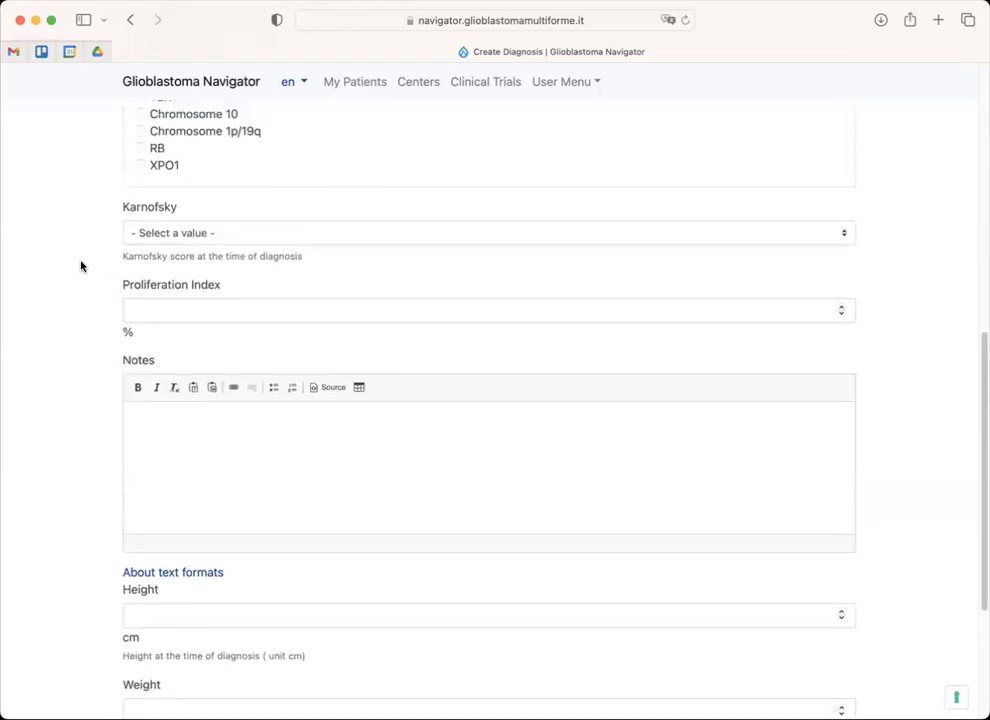
left_click(194, 230)
left_click(183, 267)
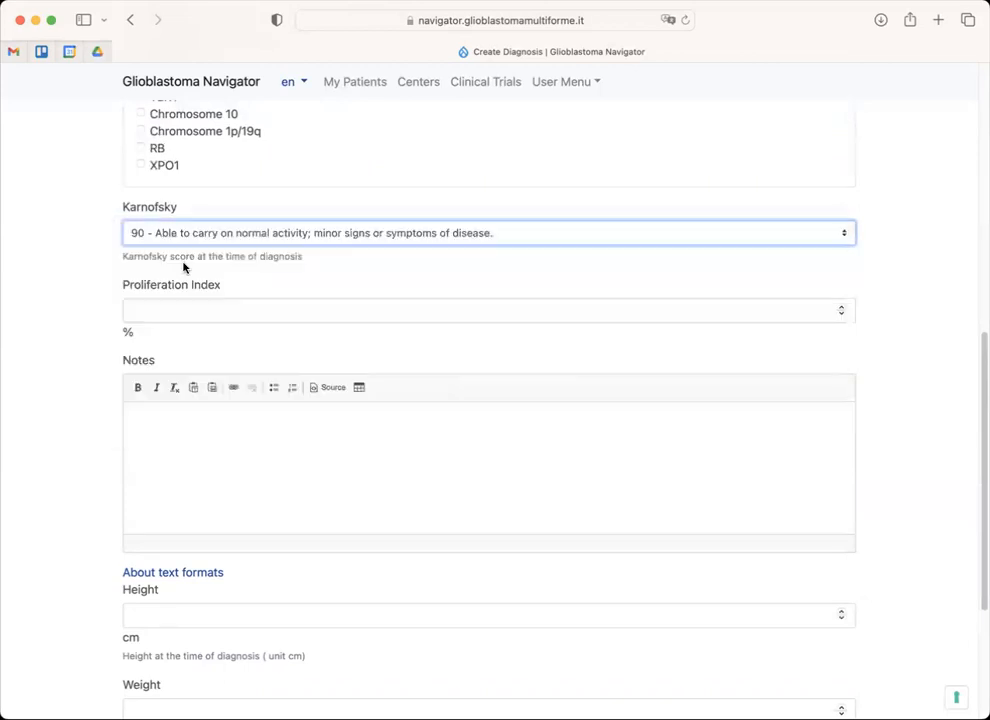
left_click(182, 311)
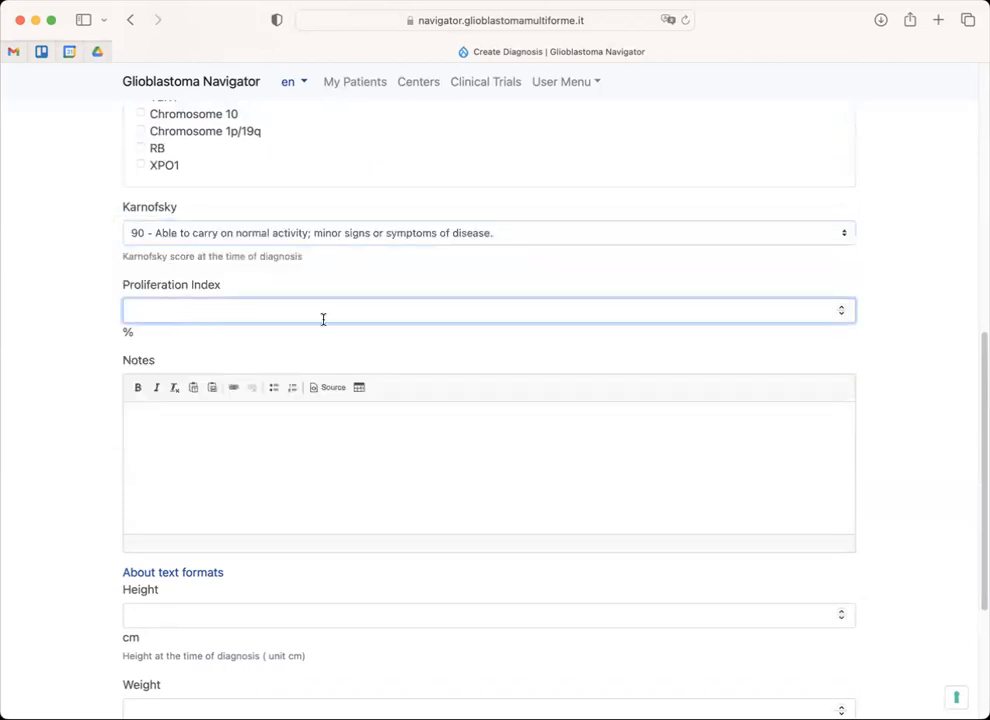
type("30")
- Enter a height of 180 cm and a weight of 70 kg, and save the diagnosis with the notes left blank
left_click(370, 450)
scroll(370, 450, "down", 3)
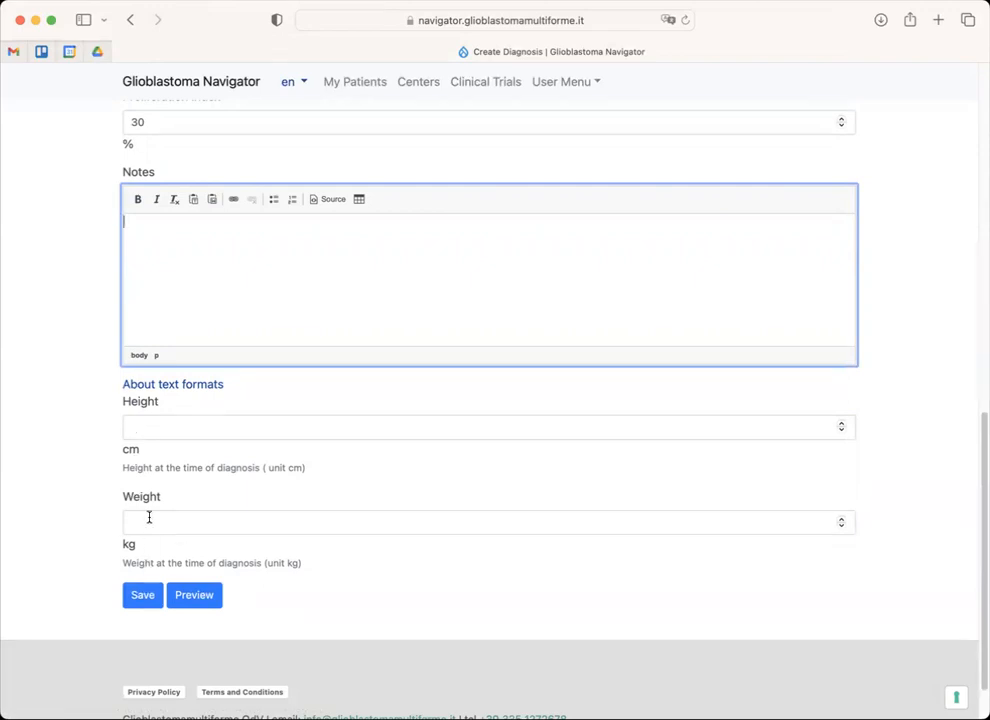
left_click(136, 424)
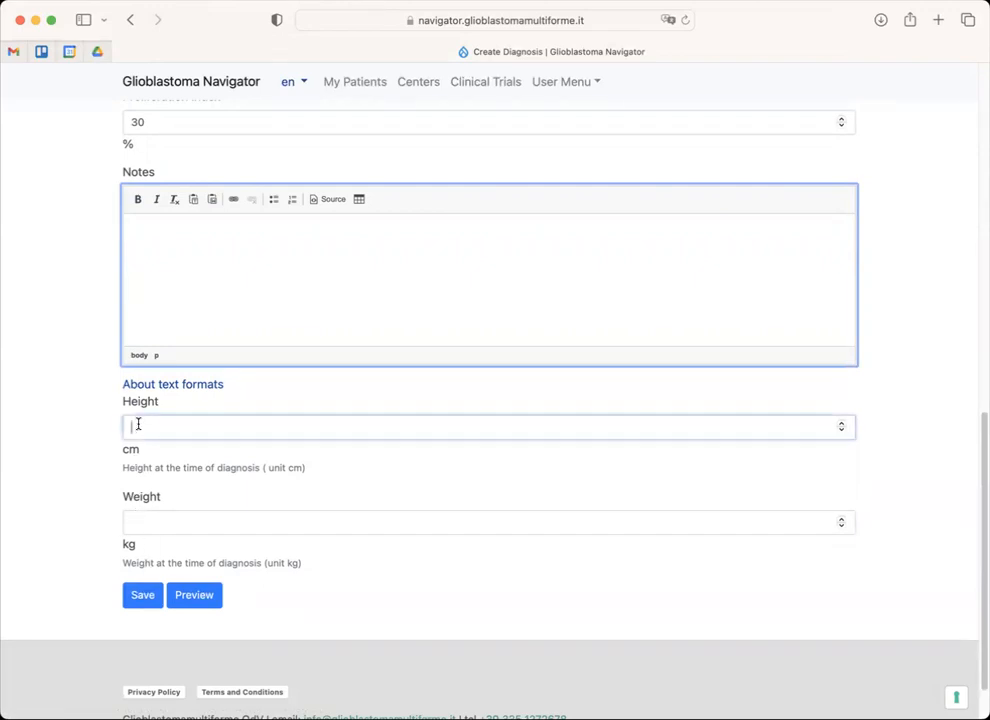
type("180")
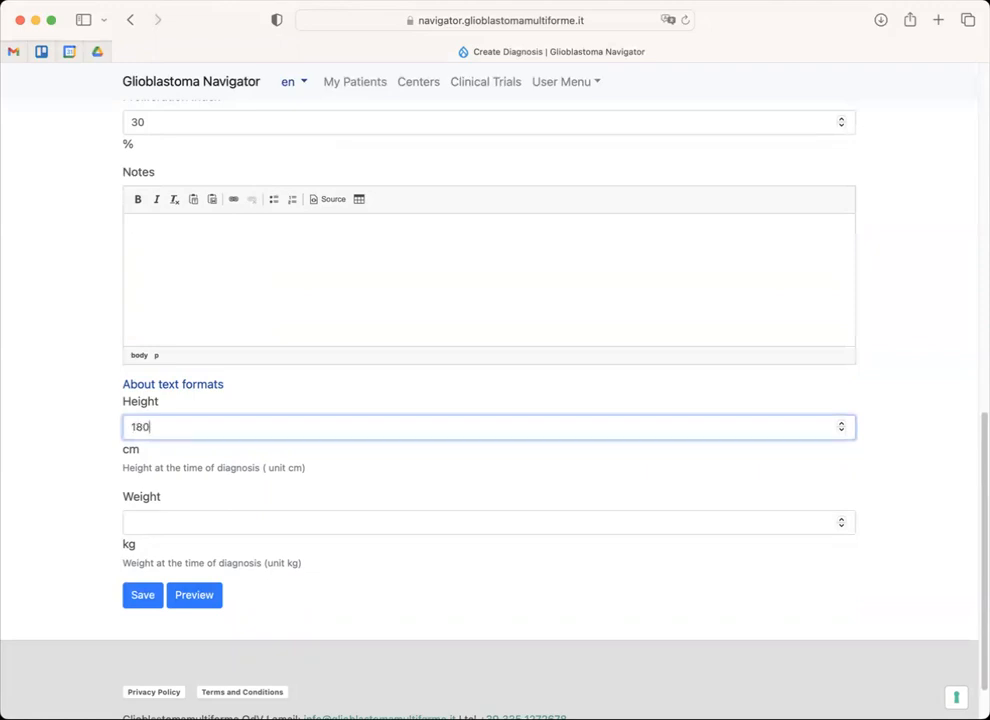
left_click(142, 519)
type("7")
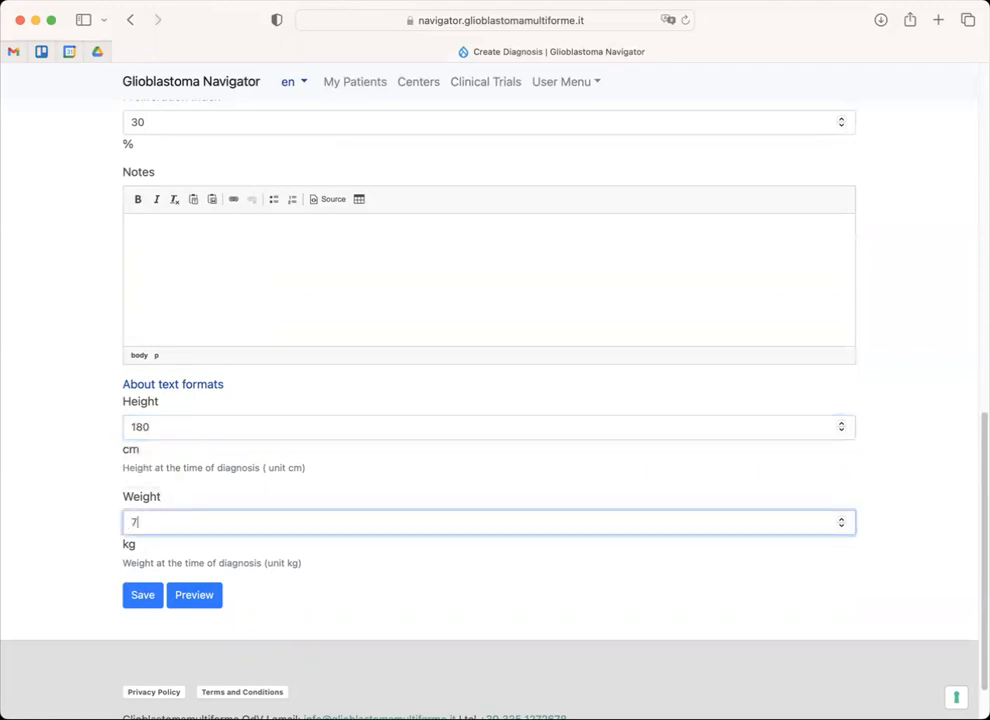
type("0")
left_click(144, 595)
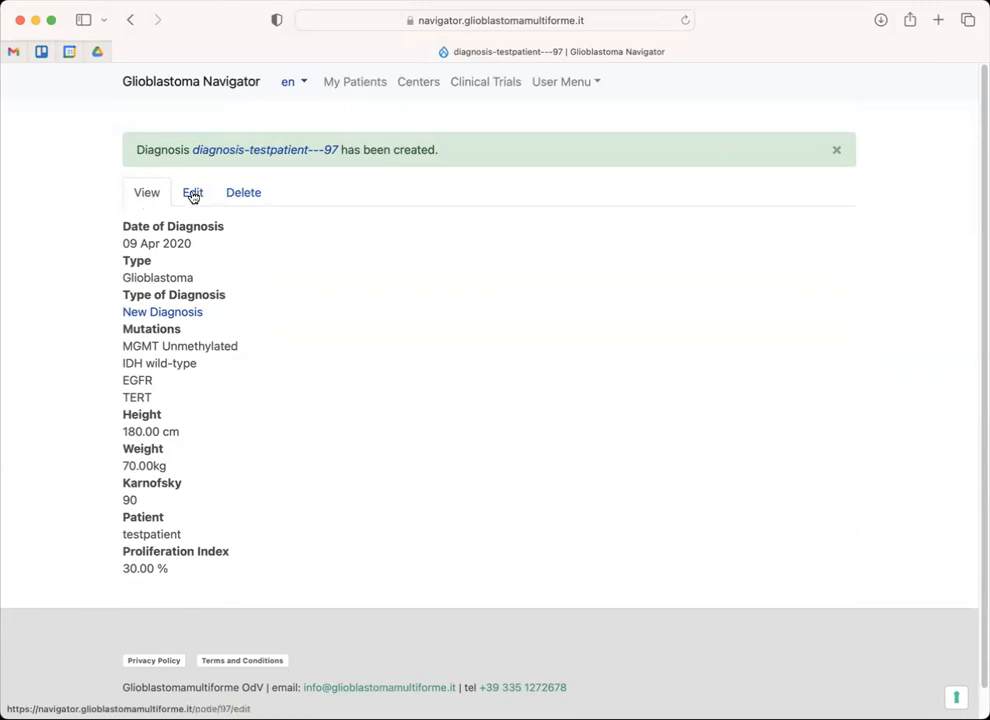
- Look at the edit form of the saved diagnosis and return to its summary without changing anything
left_click(193, 194)
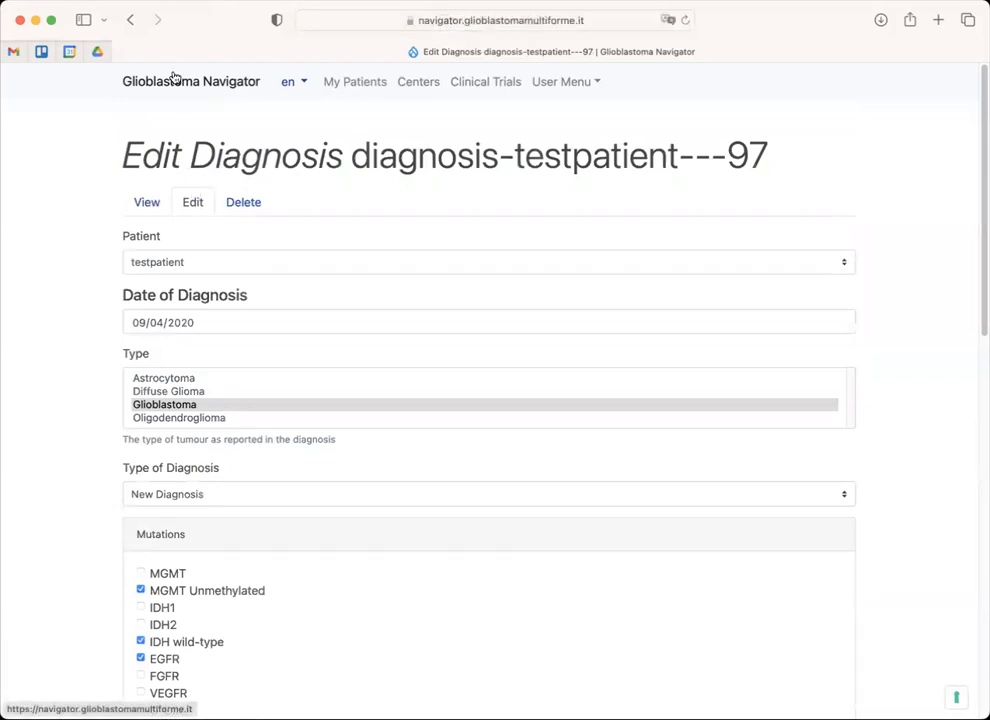
left_click(132, 20)
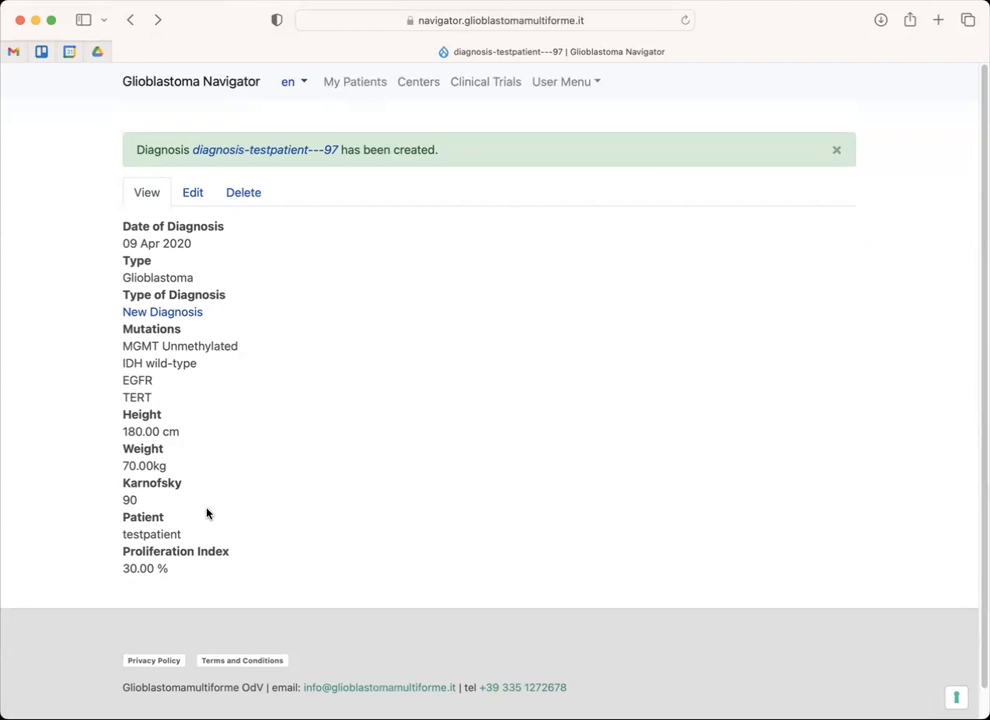
- Reopen the testpatient profile from the patient list and review its diagnosis table, scan section and patient menu
left_click(350, 88)
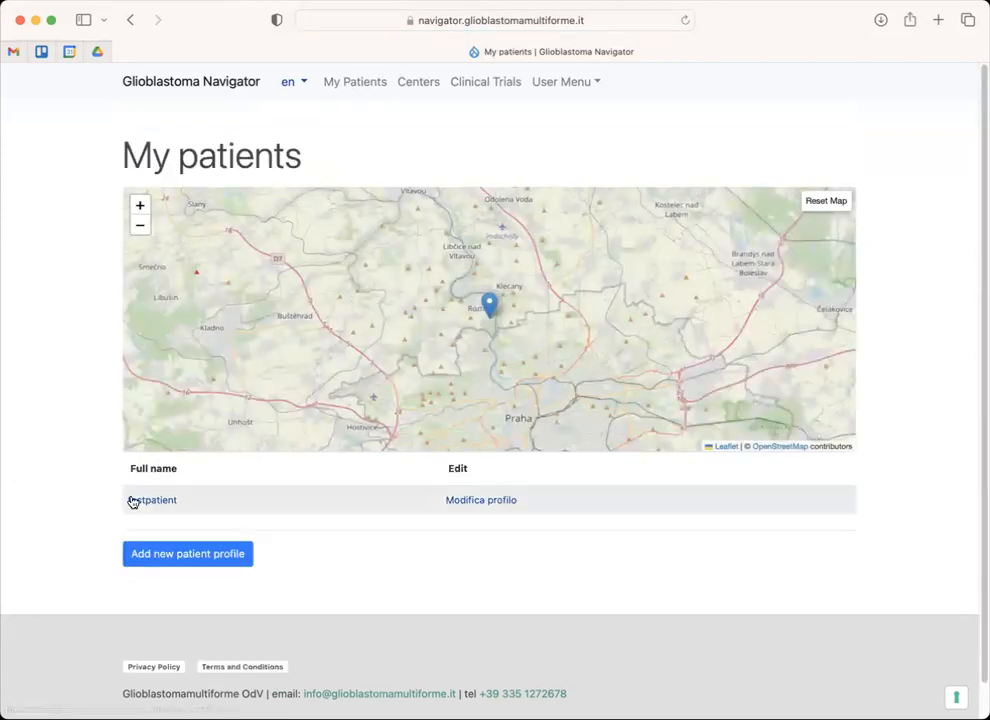
left_click(154, 503)
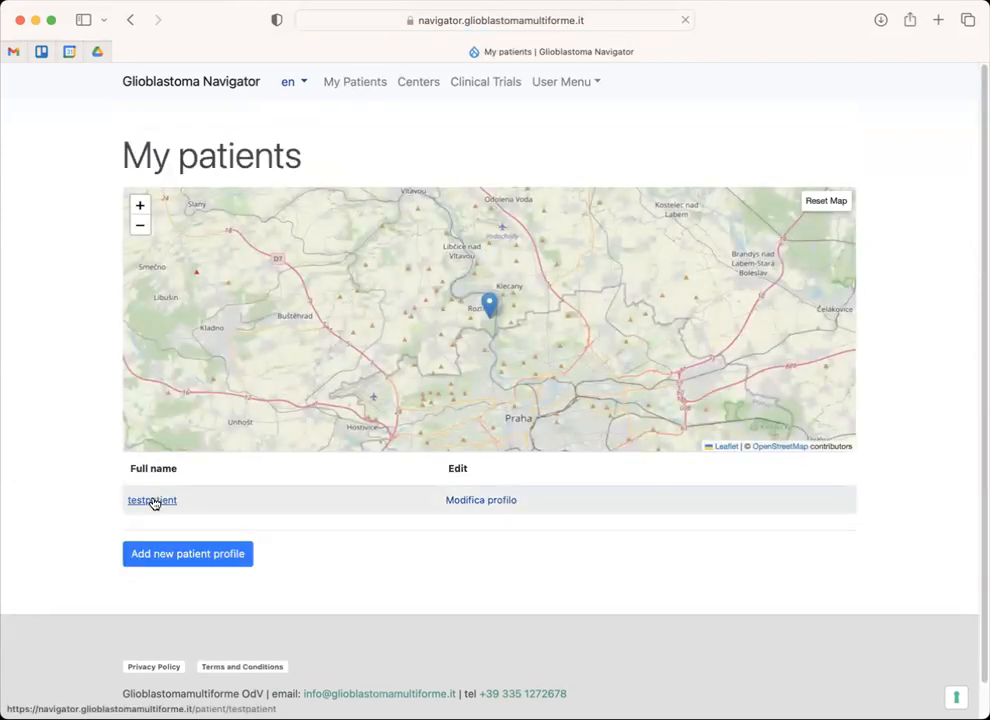
scroll(22, 495, "down", 2)
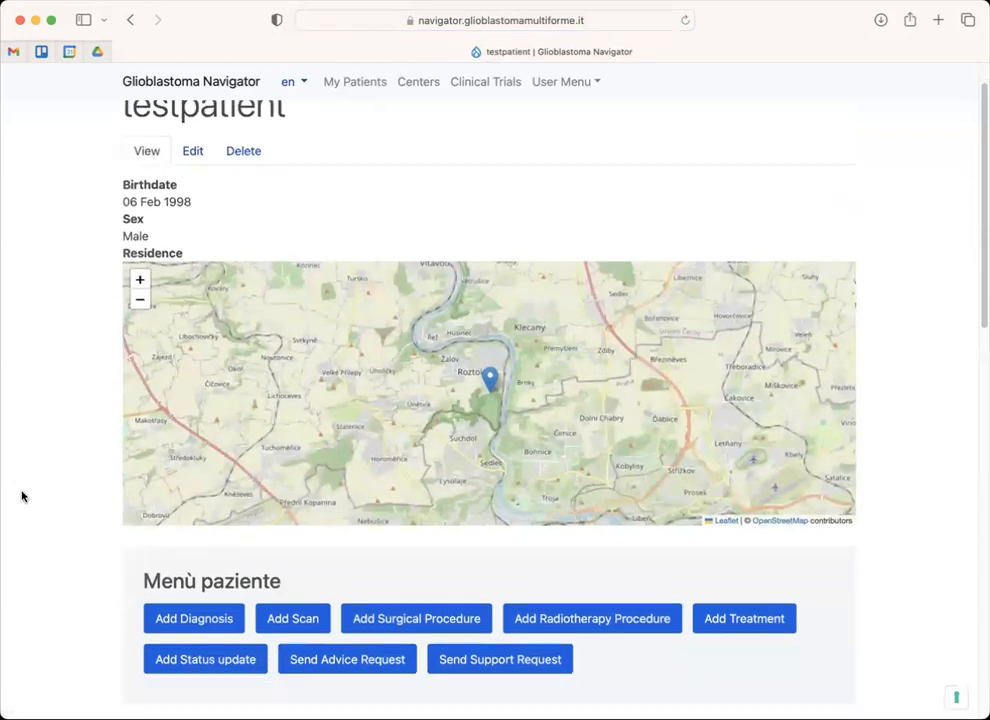
scroll(22, 495, "down", 5)
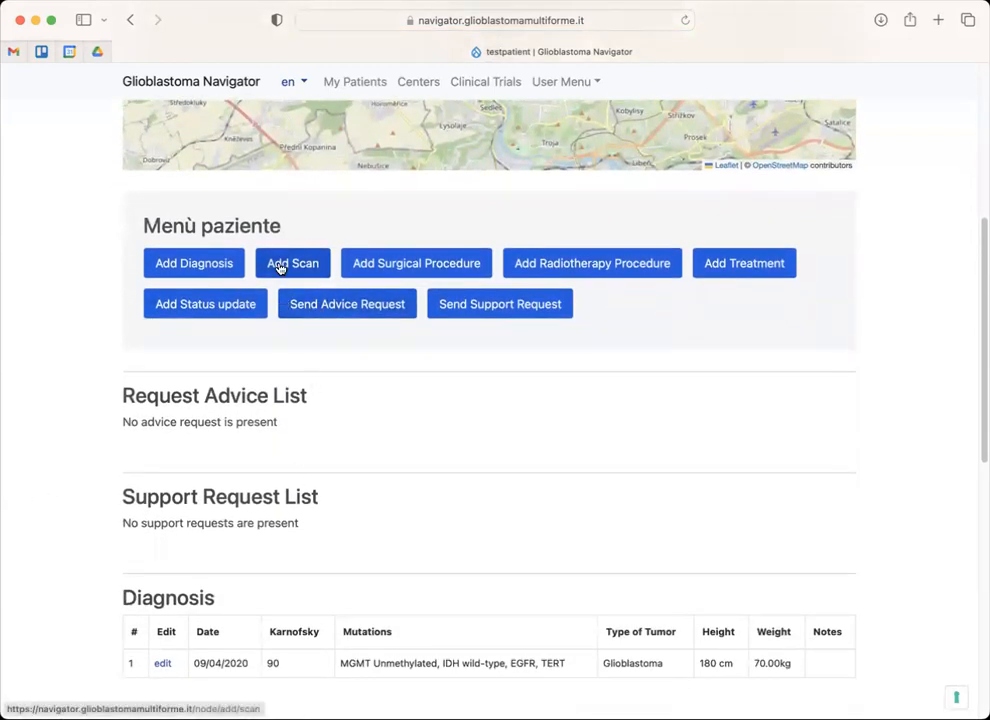
scroll(281, 283, "down", 2)
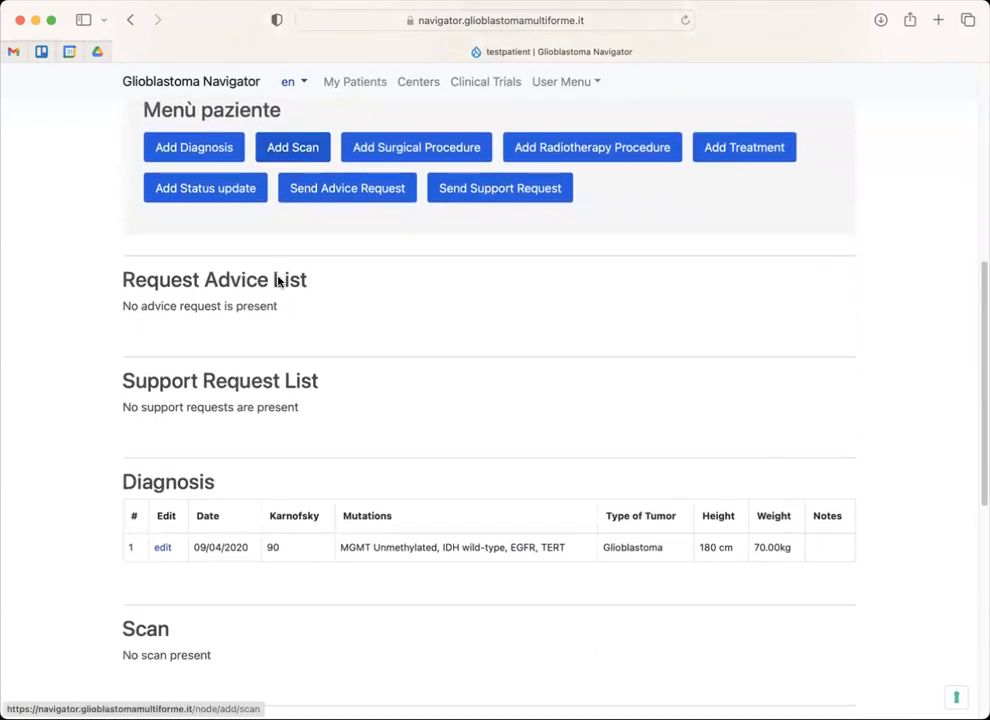
scroll(243, 471, "down", 3)
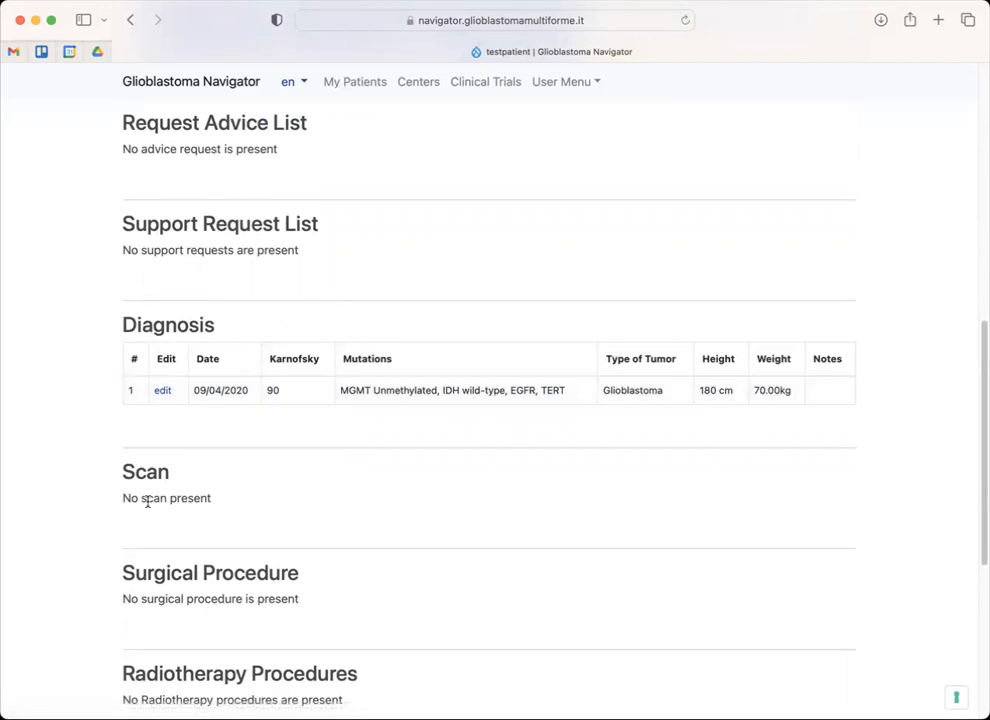
scroll(210, 393, "up", 5)
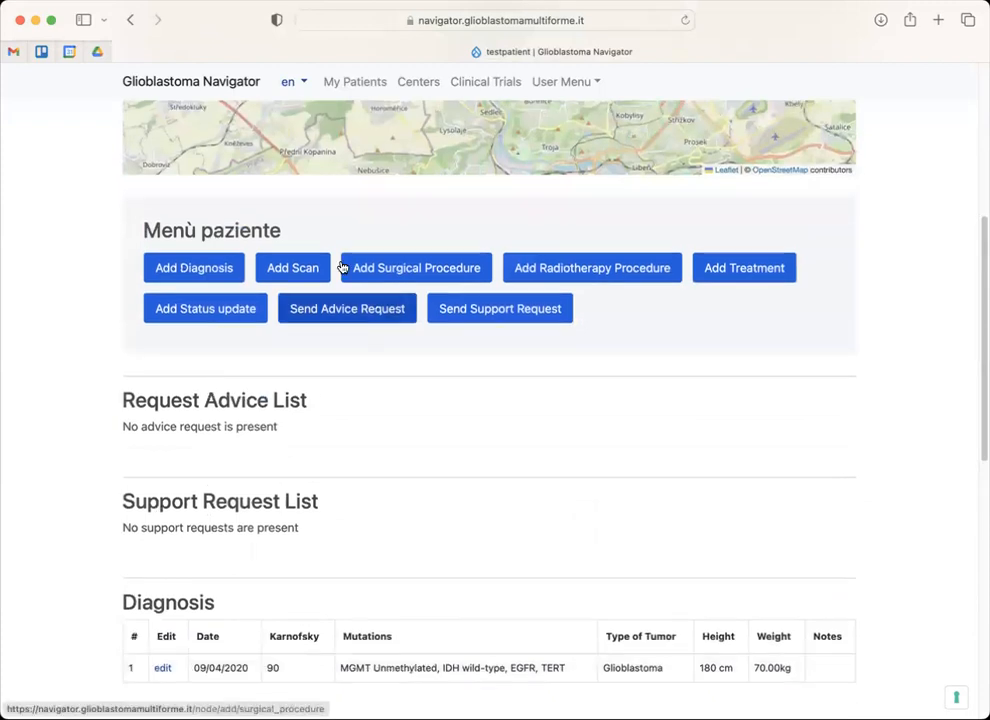
- Start a new scan for testpatient and set the scan date to 05/04/2018, keeping testpatient as the patient
left_click(313, 269)
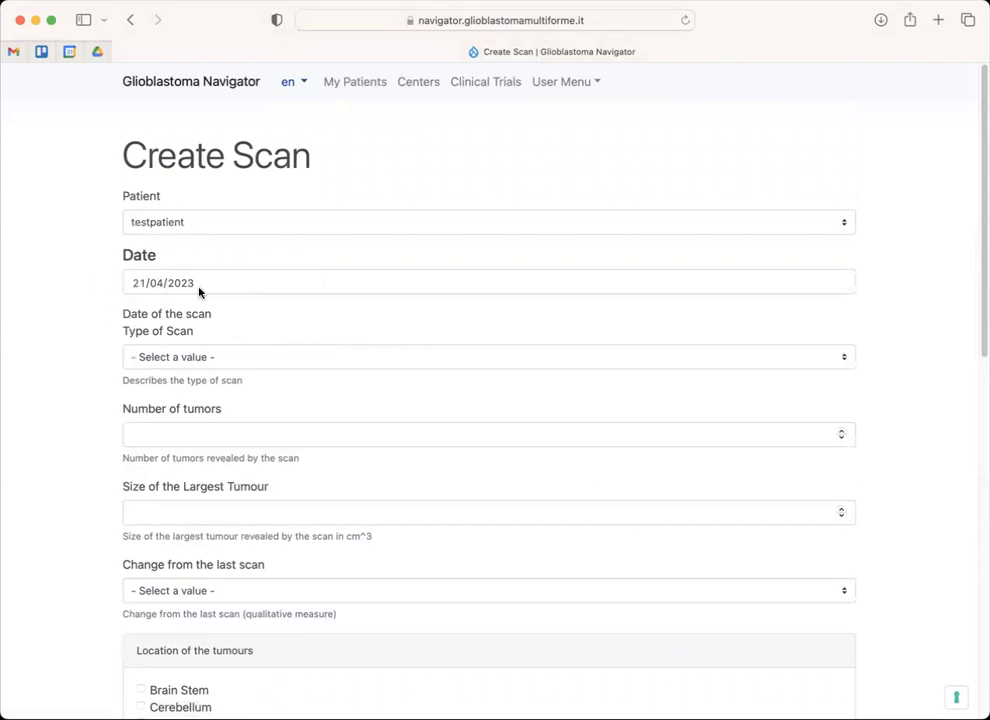
left_click(136, 285)
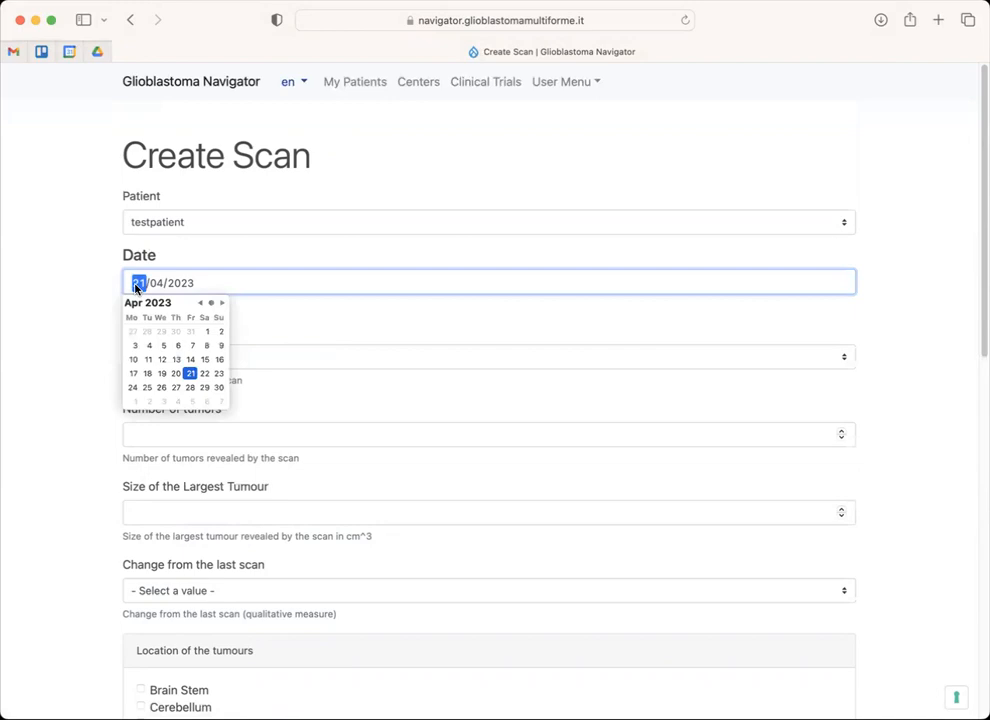
type("05")
key("Tab")
key("Tab")
type("2018")
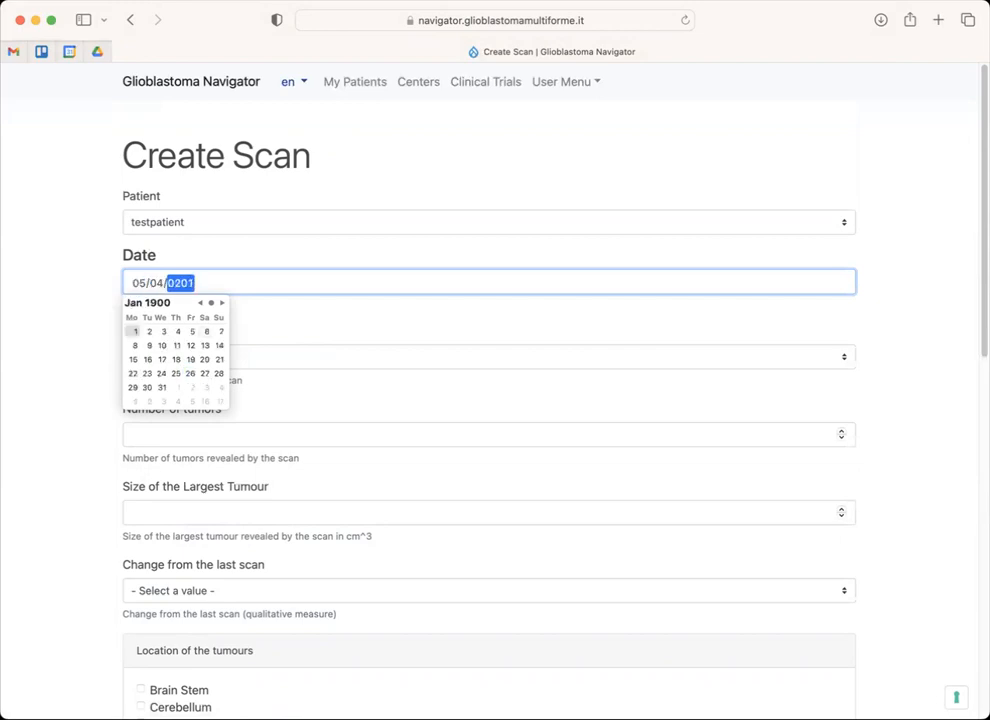
left_click(312, 228)
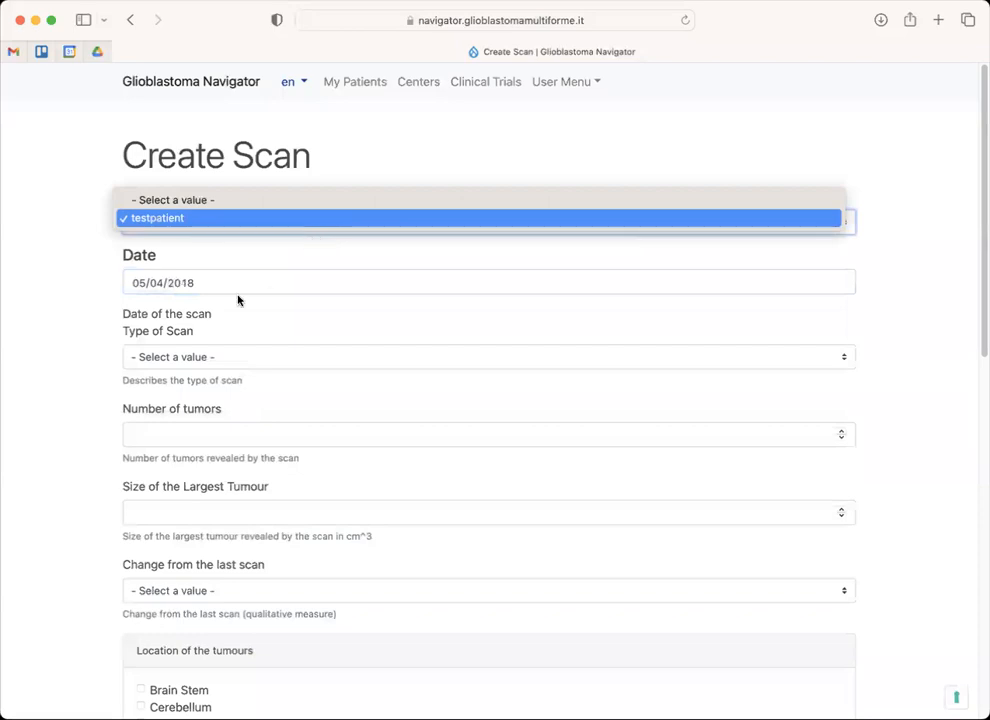
left_click(199, 356)
- Set the type of scan to MRI and the number of tumors to 1
left_click(199, 356)
left_click(166, 422)
scroll(90, 390, "down", 2)
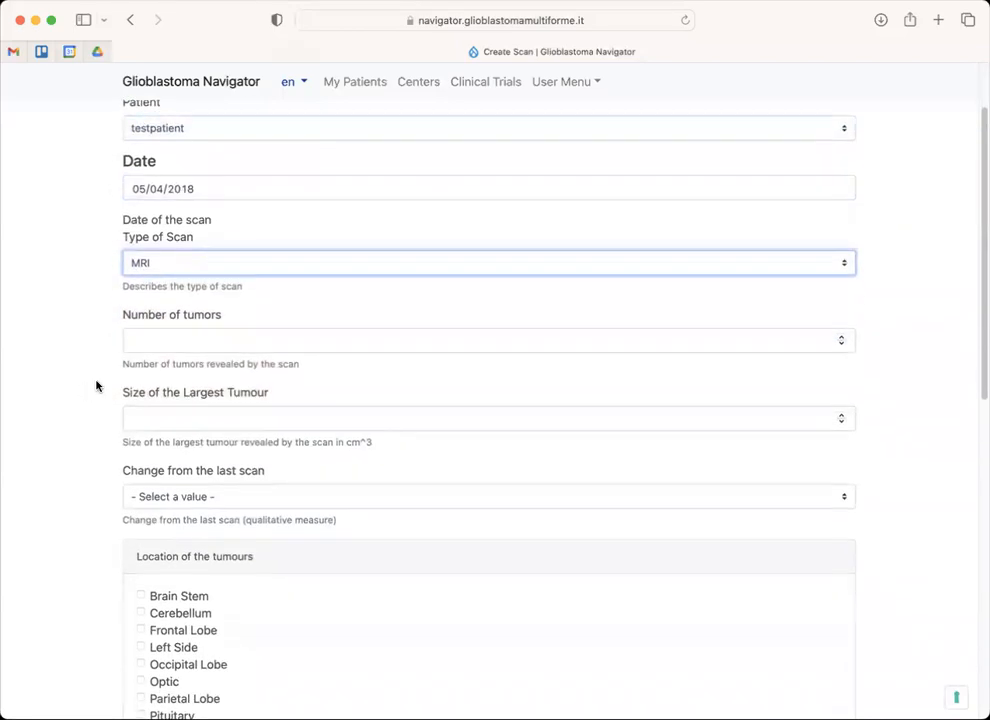
left_click(150, 338)
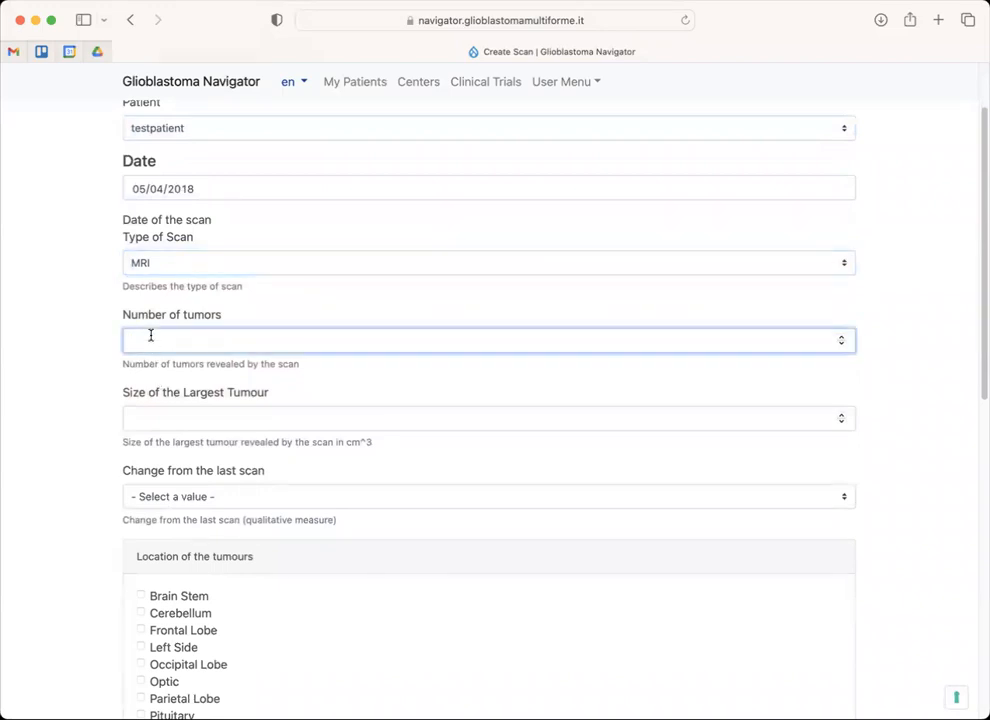
type("1")
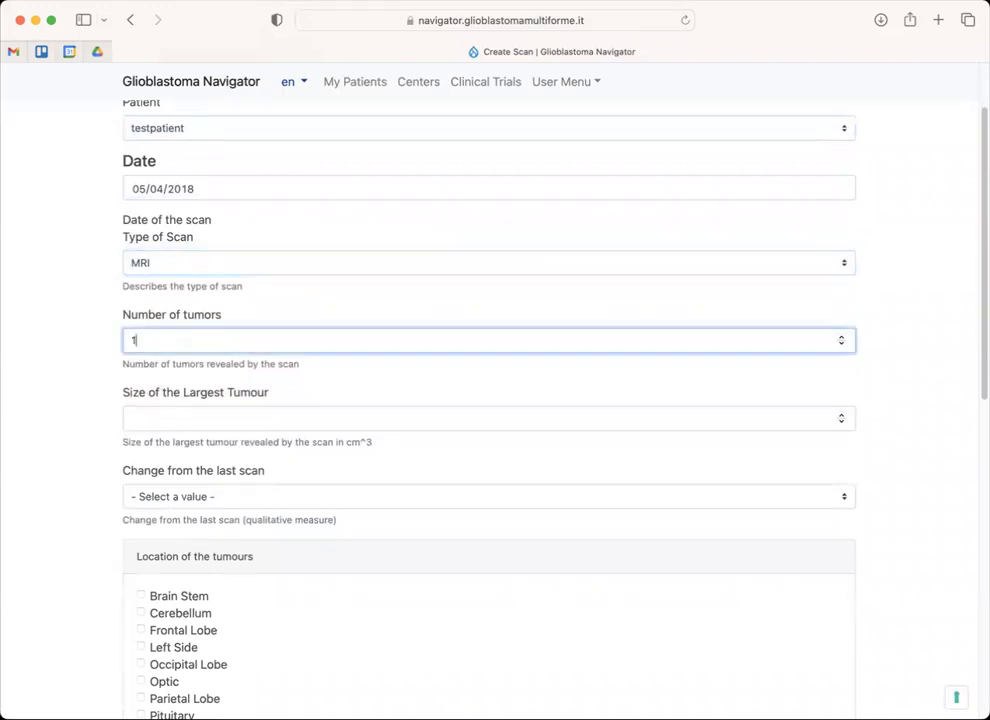
- Set the size of the largest tumour to 5 cm^3 and the change from the last scan to Not applicable
left_click(186, 413)
scroll(206, 412, "down", 3)
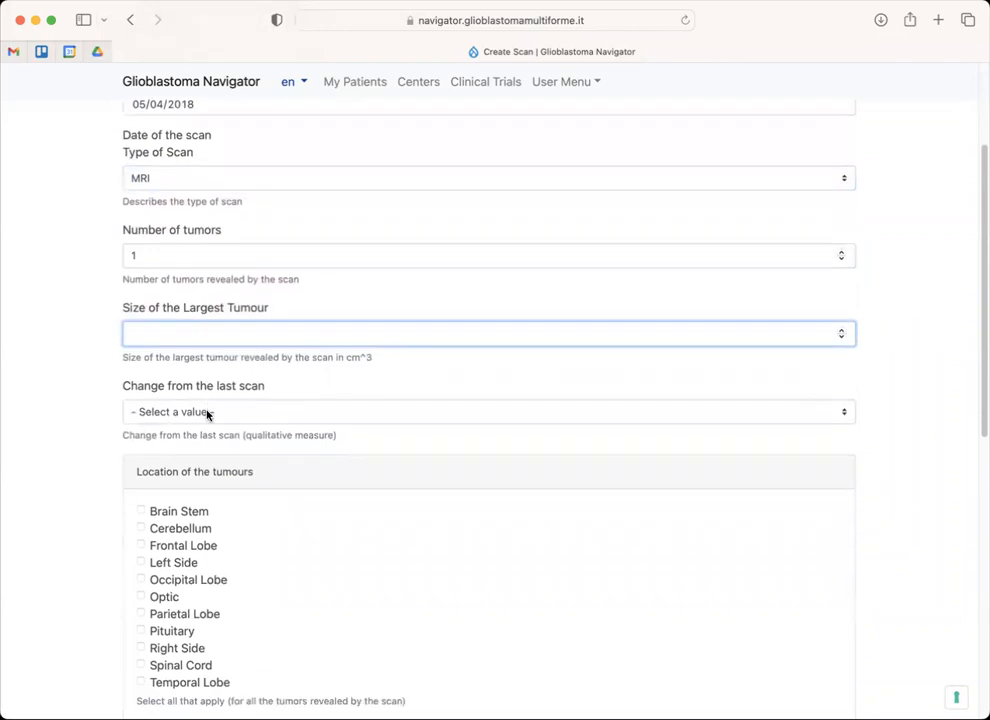
type("5")
left_click(75, 386)
scroll(74, 384, "down", 3)
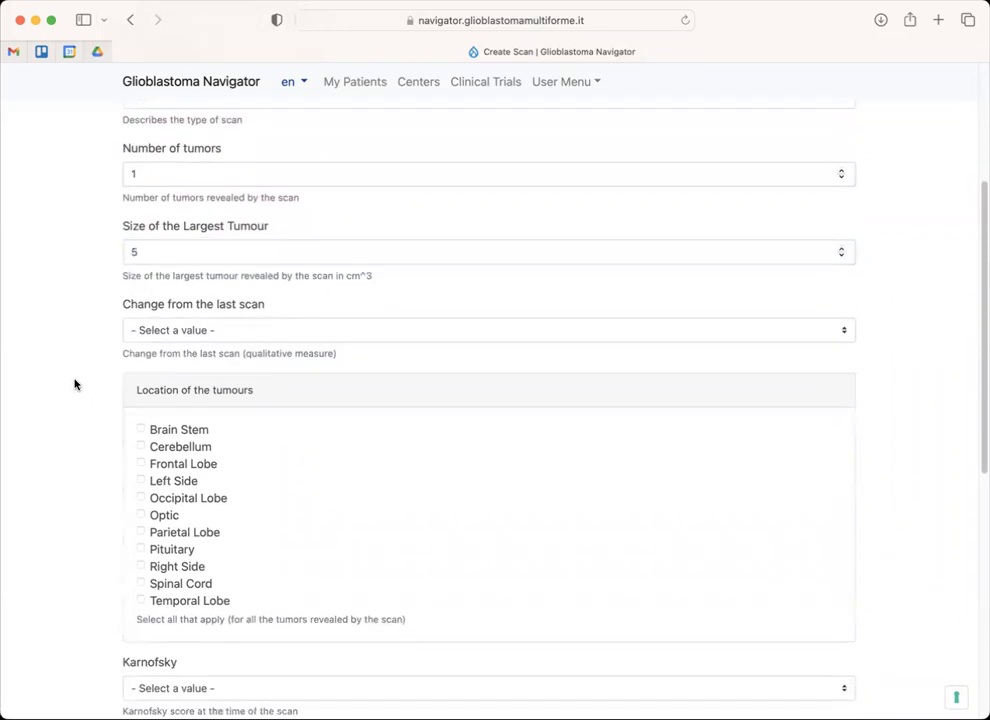
left_click(167, 331)
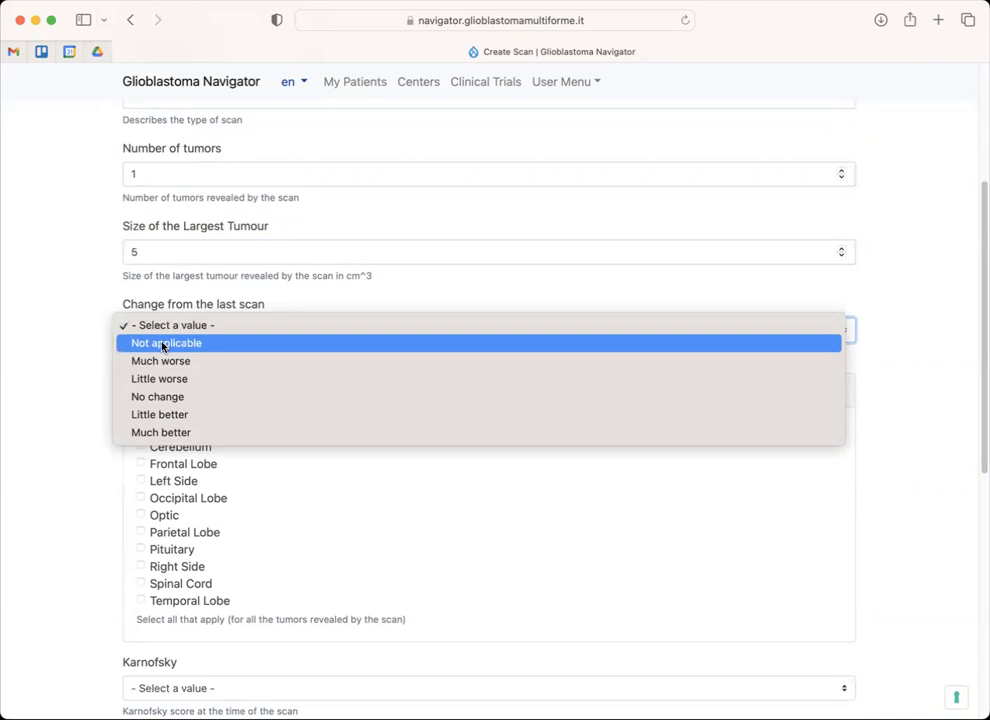
left_click(164, 345)
scroll(50, 387, "down", 2)
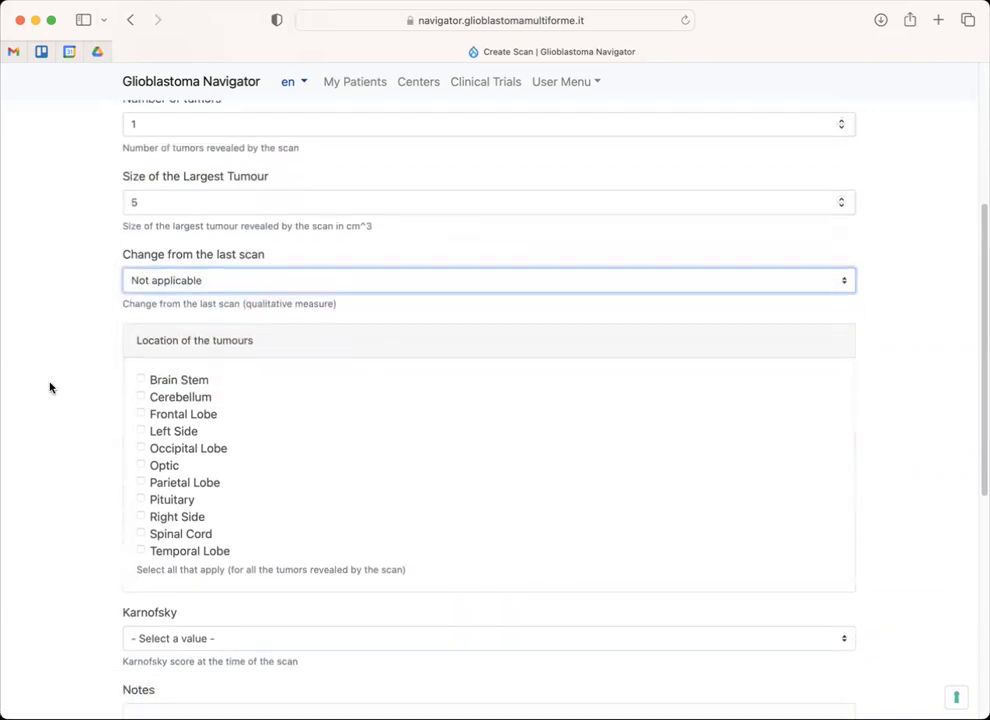
scroll(50, 387, "down", 2)
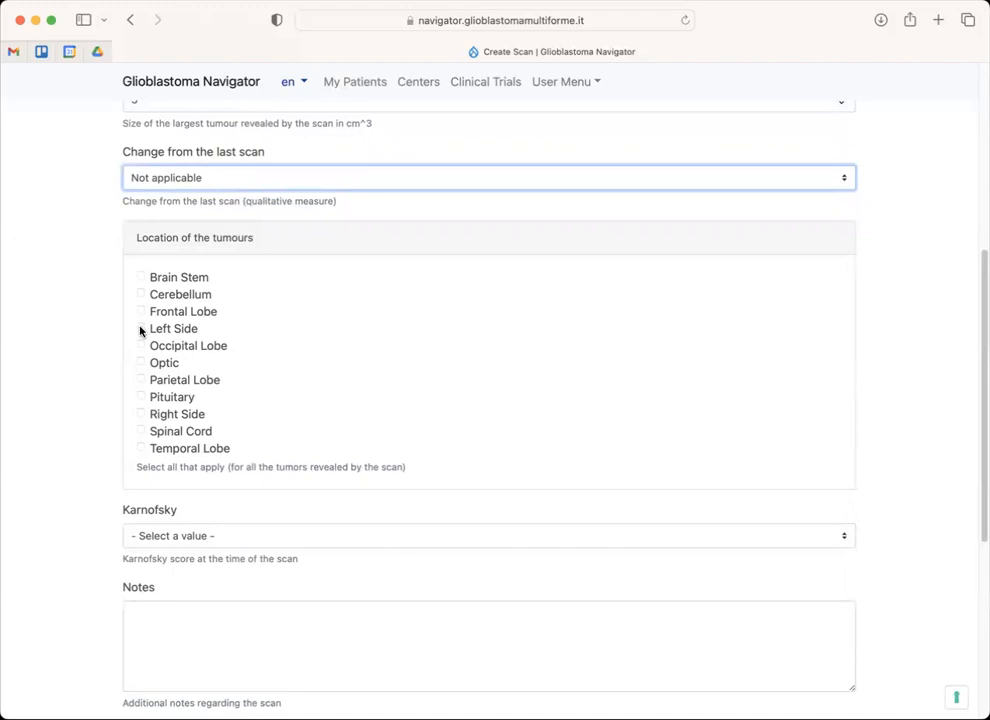
scroll(183, 230, "up", 2)
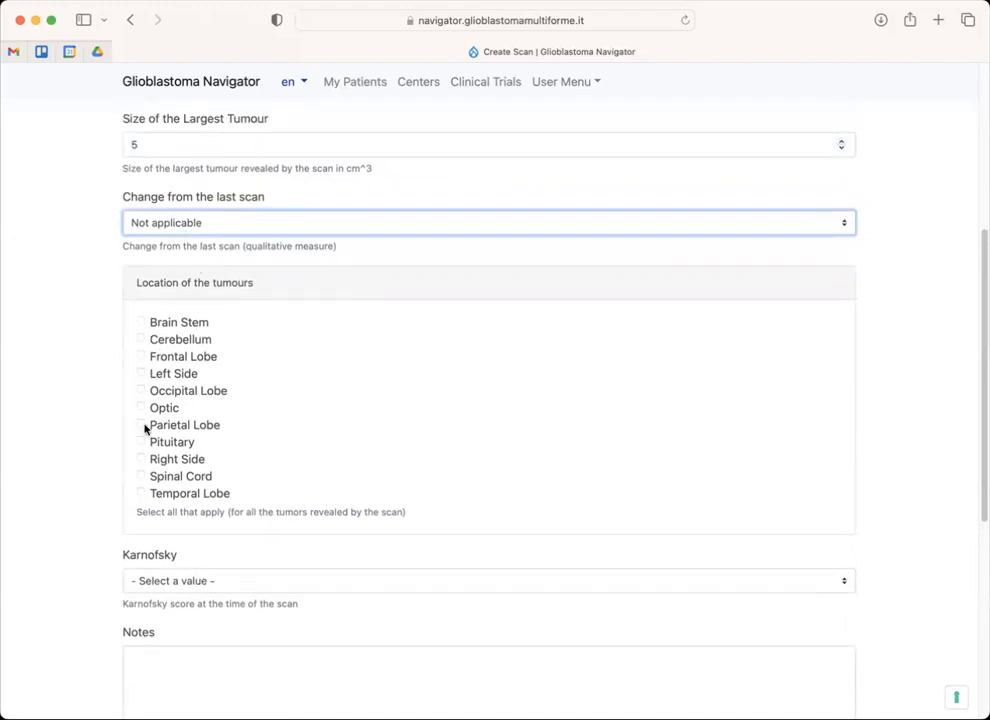
- Mark Parietal Lobe and Right Side as the tumour locations for the scan
scroll(145, 413, "down", 1)
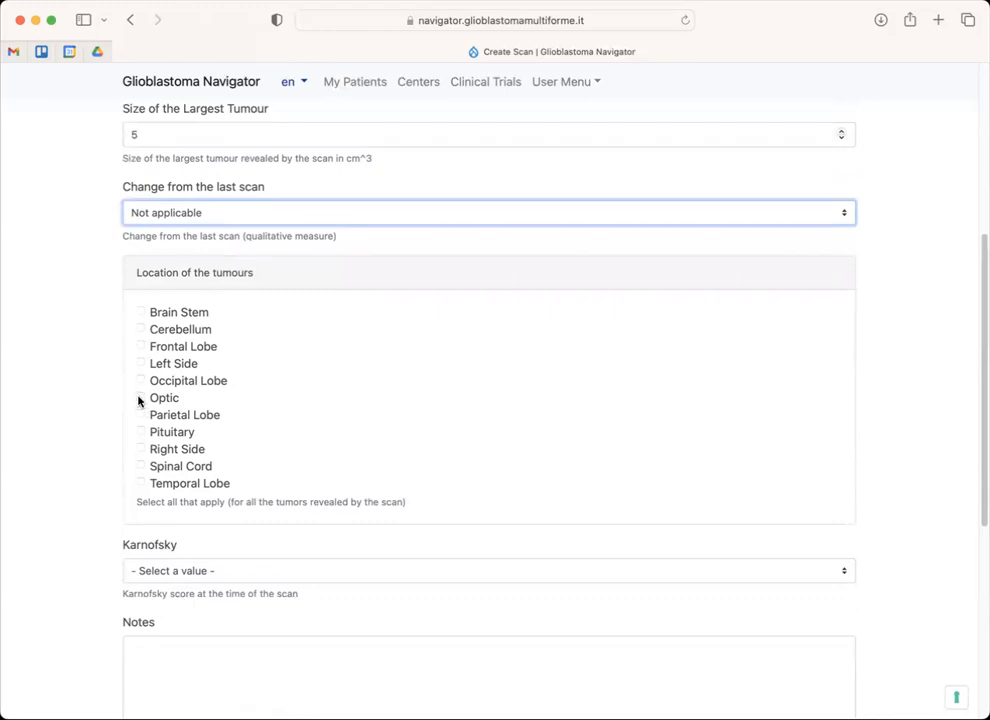
left_click(141, 415)
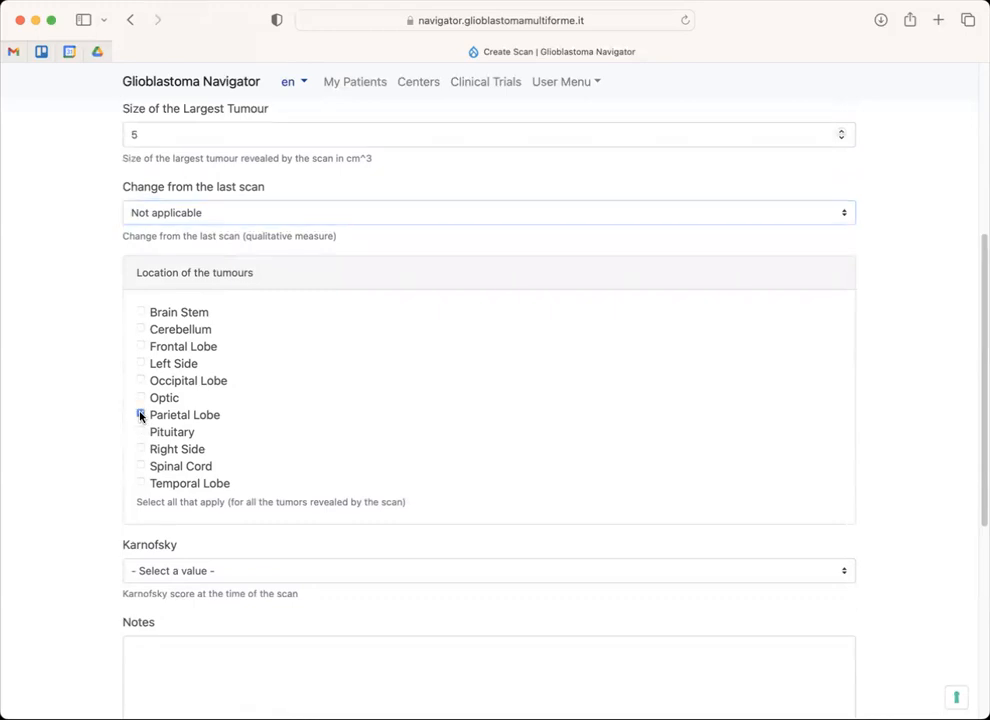
left_click(140, 450)
- Set the scan's Karnofsky score to 90 - Able to carry on normal activity and save the scan
scroll(214, 504, "down", 3)
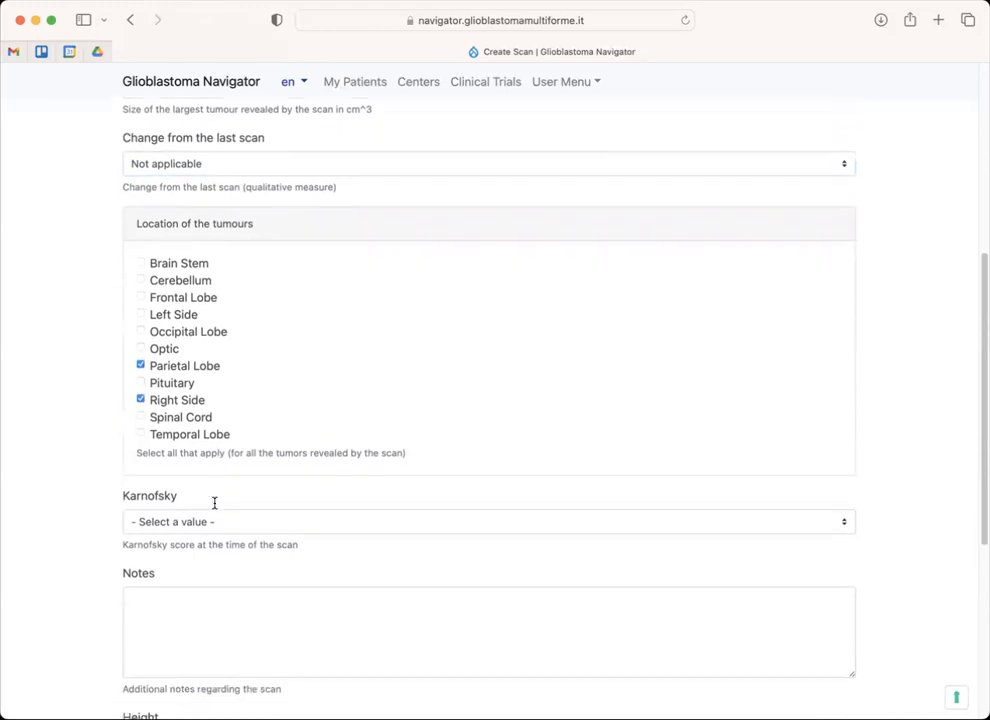
left_click(209, 462)
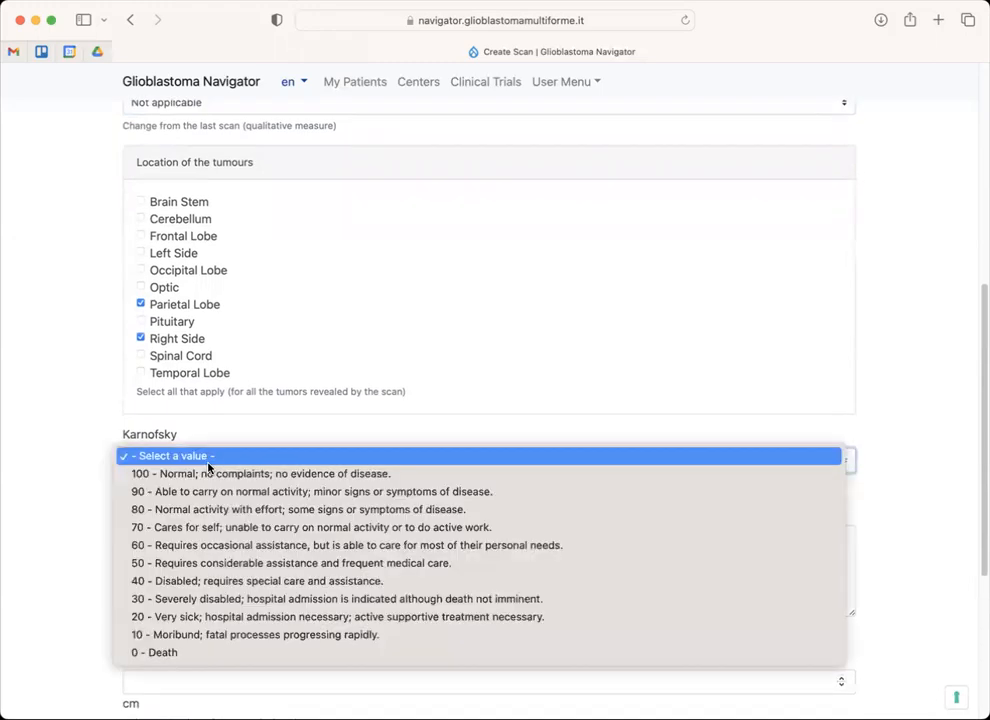
left_click(207, 497)
scroll(77, 486, "down", 5)
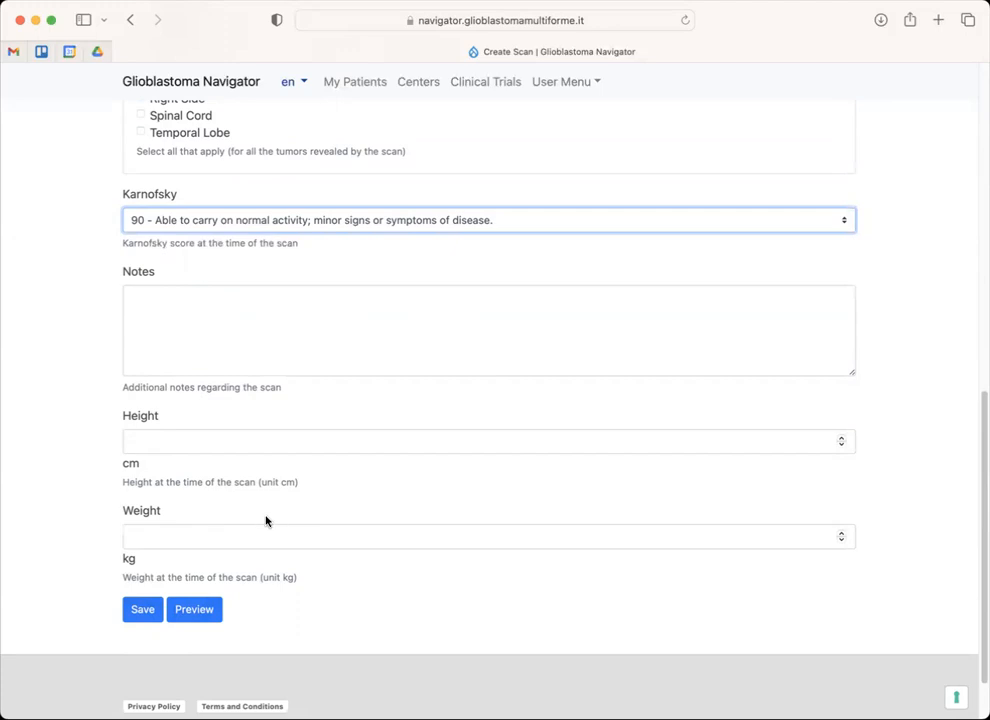
left_click(143, 610)
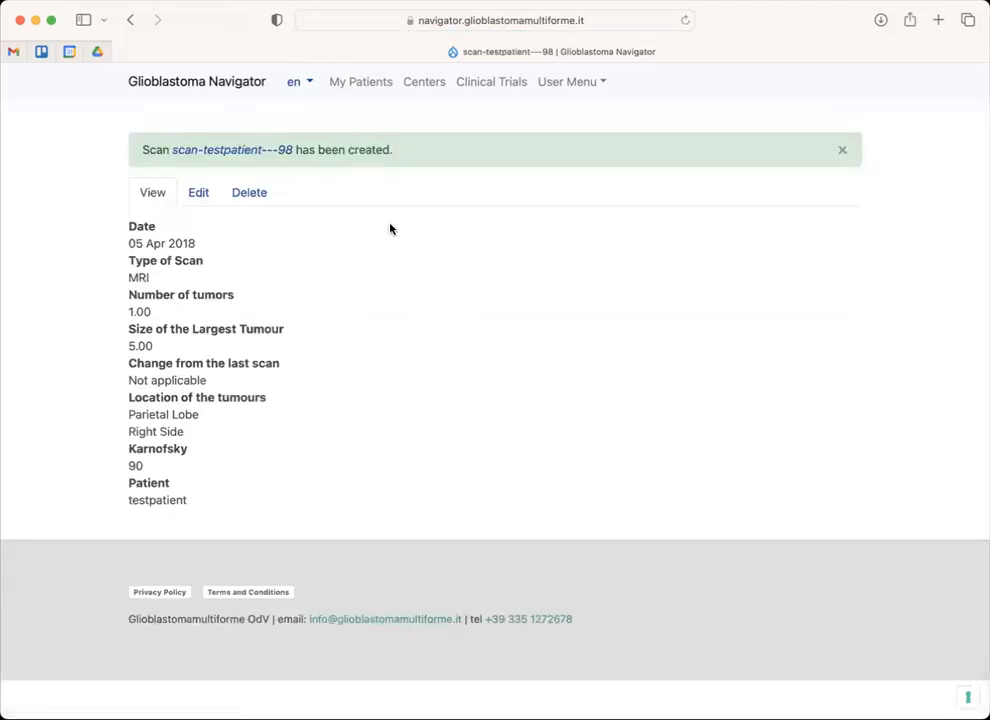
- Return to the testpatient profile and review the new entry in its scan table
left_click(132, 21)
left_click(133, 20)
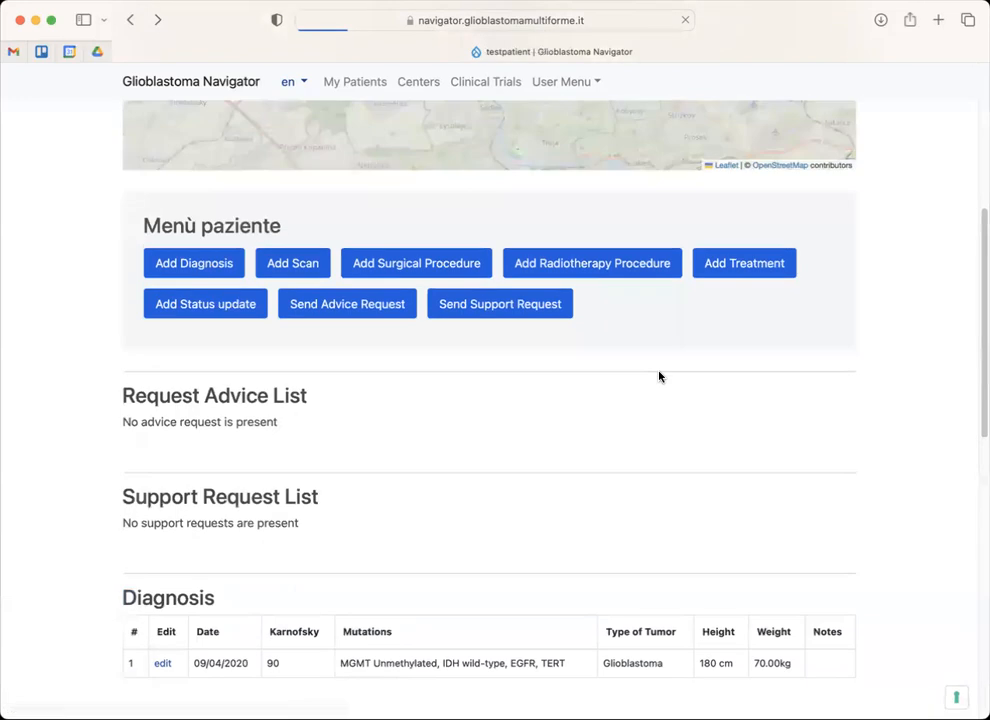
scroll(659, 376, "down", 5)
scroll(659, 376, "down", 1)
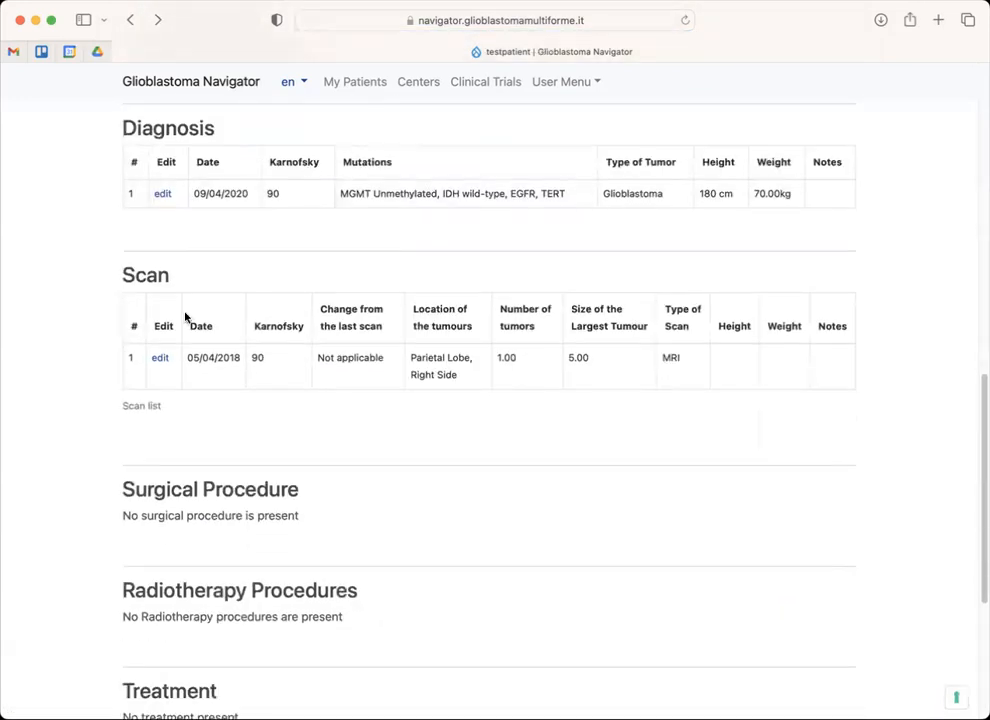
scroll(214, 353, "up", 1)
scroll(214, 357, "up", 6)
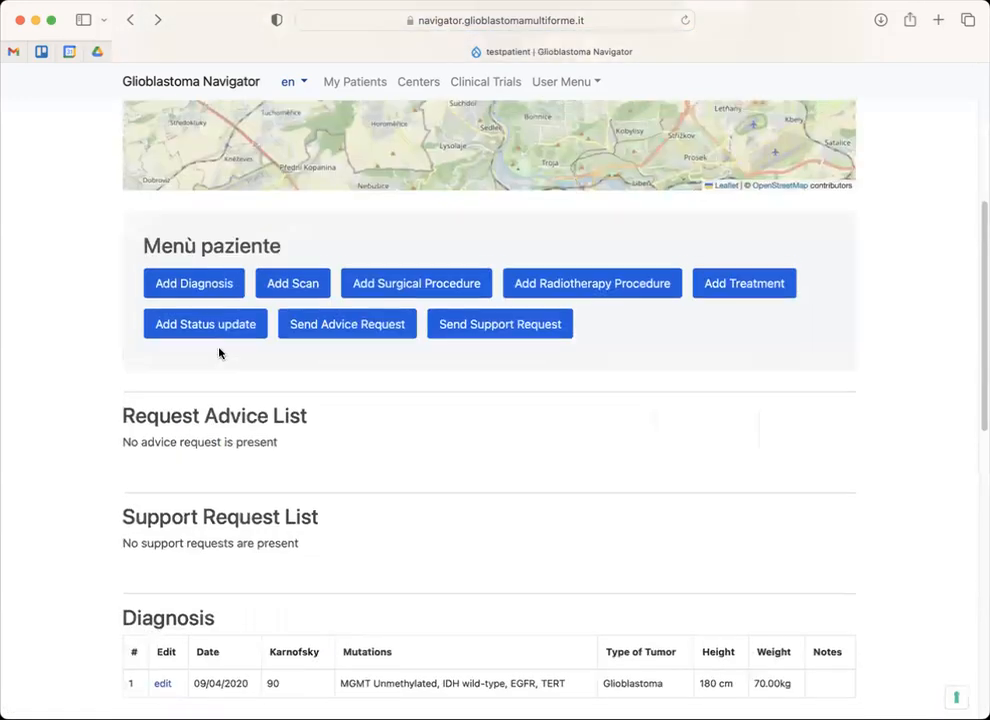
- Start a new surgical procedure and set its date to 20/04/2018, keeping testpatient as the patient
left_click(439, 284)
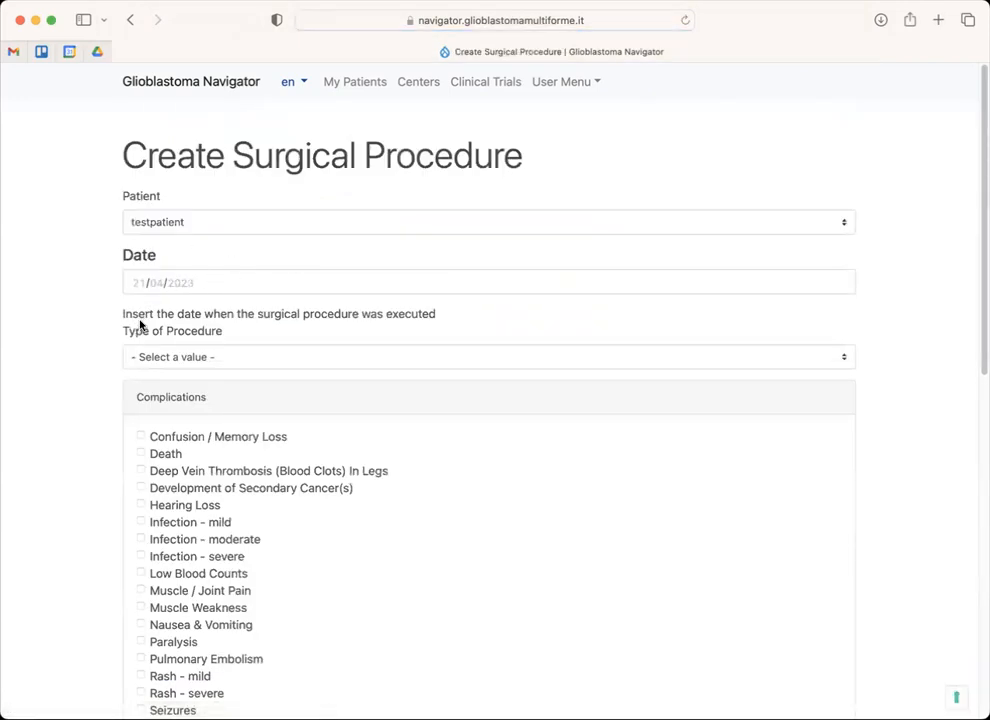
left_click(139, 286)
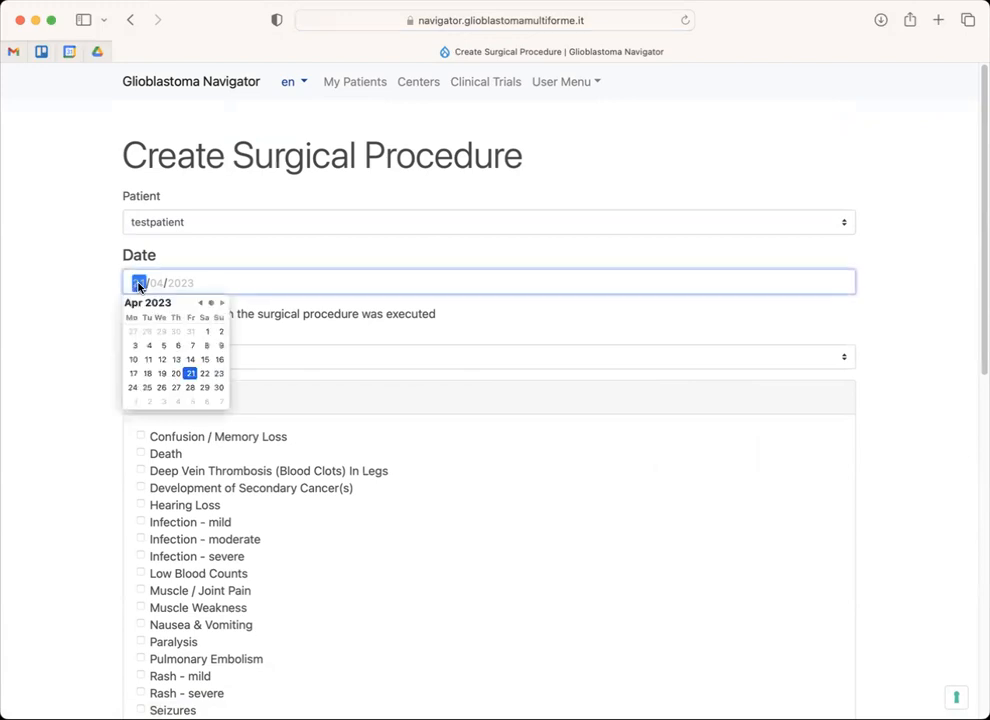
type("20/04/2")
type("018")
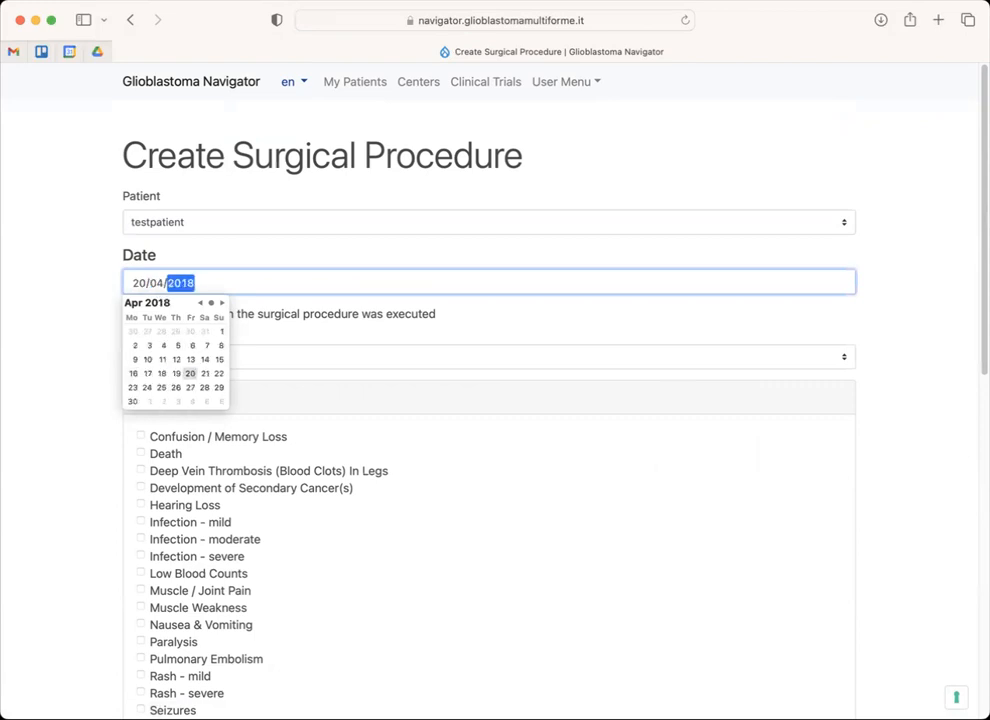
left_click(263, 226)
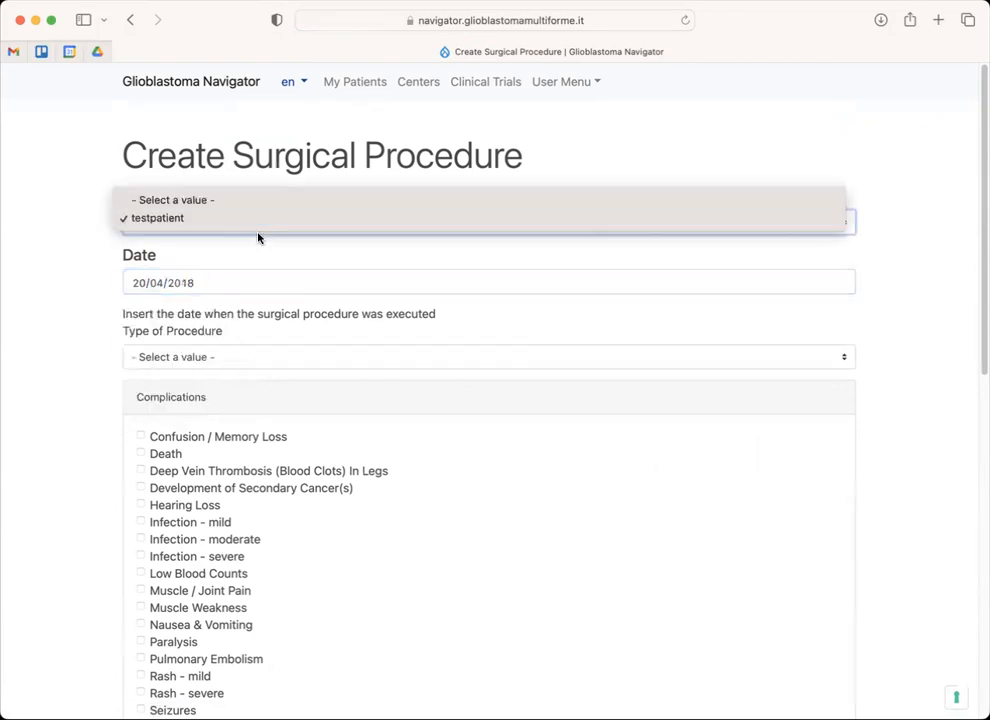
left_click(213, 354)
- Set the type of procedure to Total Resection and mark Muscle Weakness and Seizures as complications
left_click(210, 356)
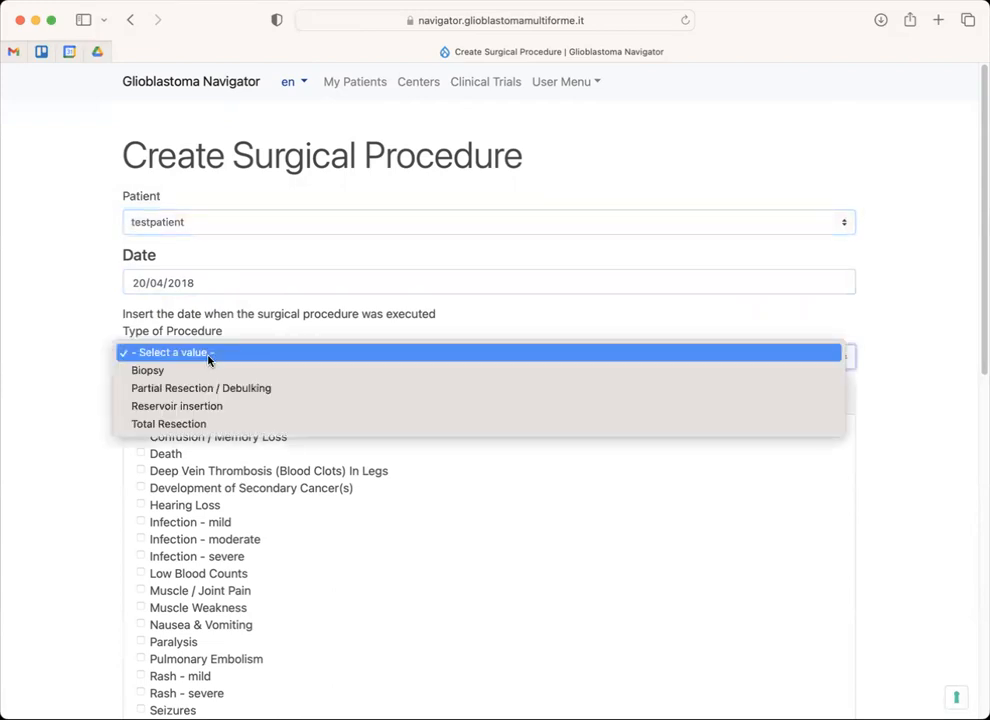
left_click(188, 423)
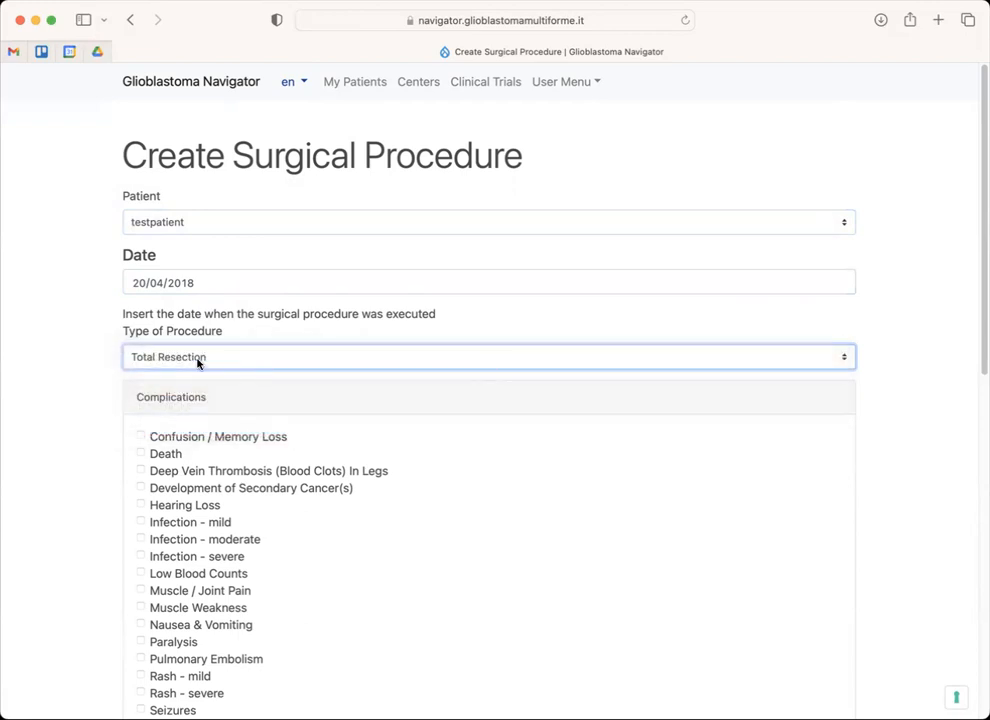
scroll(185, 410, "down", 3)
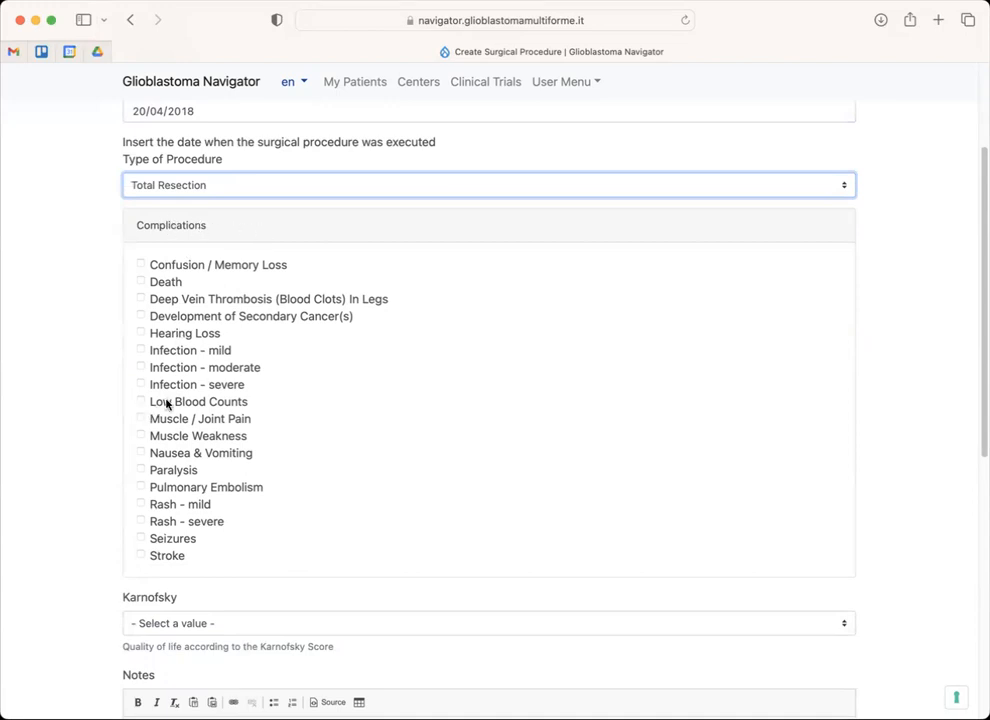
scroll(150, 378, "down", 1)
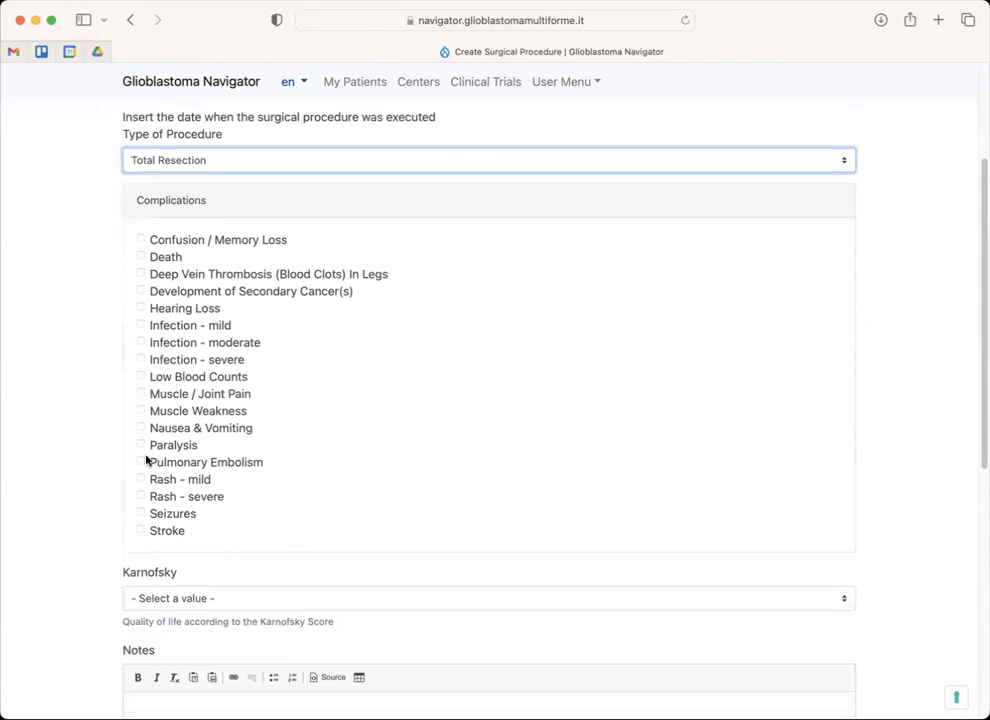
left_click(141, 411)
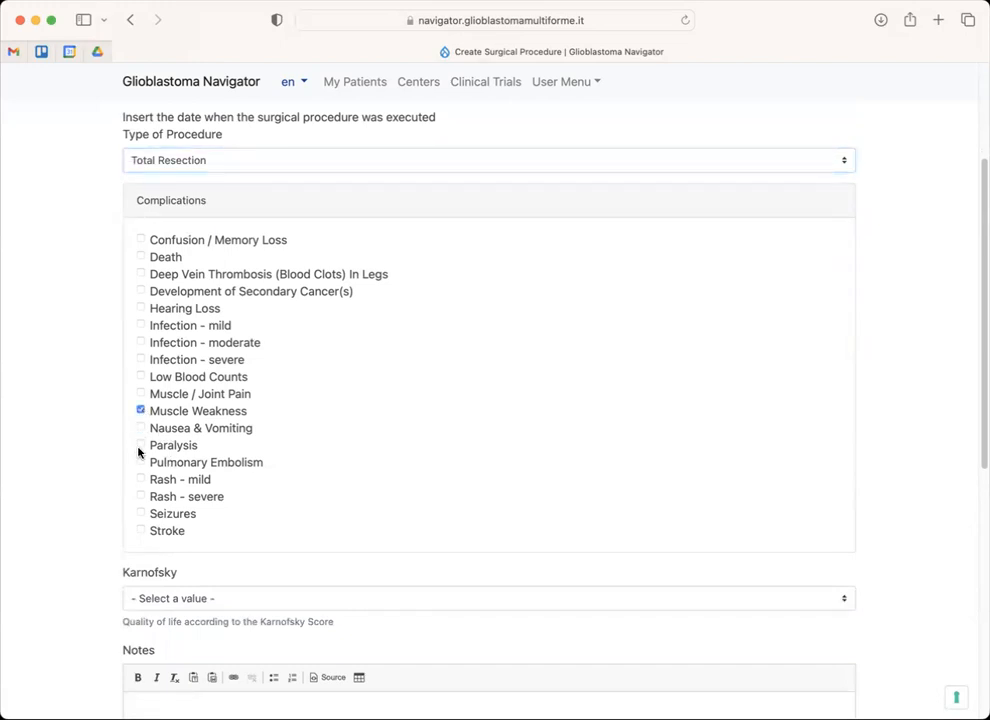
scroll(139, 452, "down", 1)
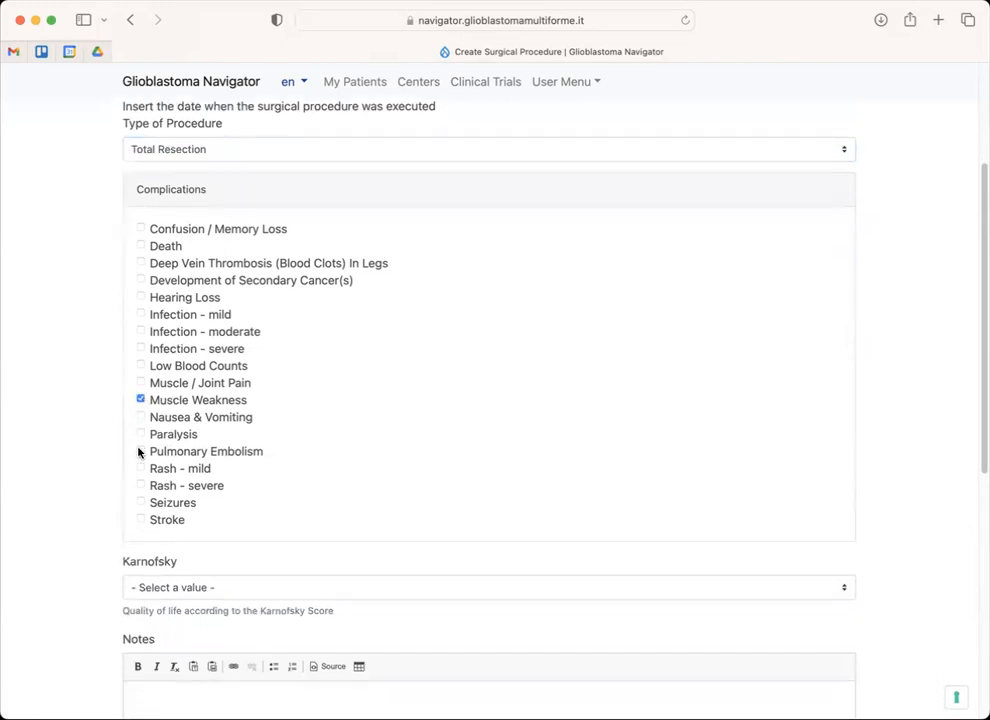
left_click(140, 503)
left_click(140, 228)
- Set the surgical procedure's Karnofsky score to 80 - Normal activity with effort and save the procedure
scroll(202, 432, "down", 3)
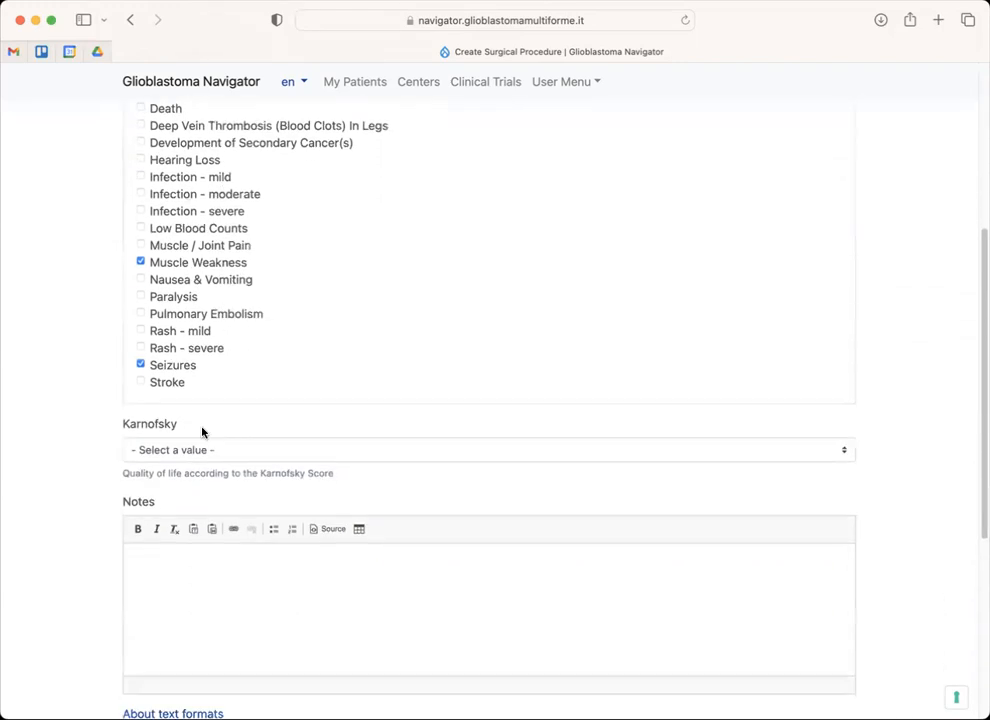
left_click(203, 450)
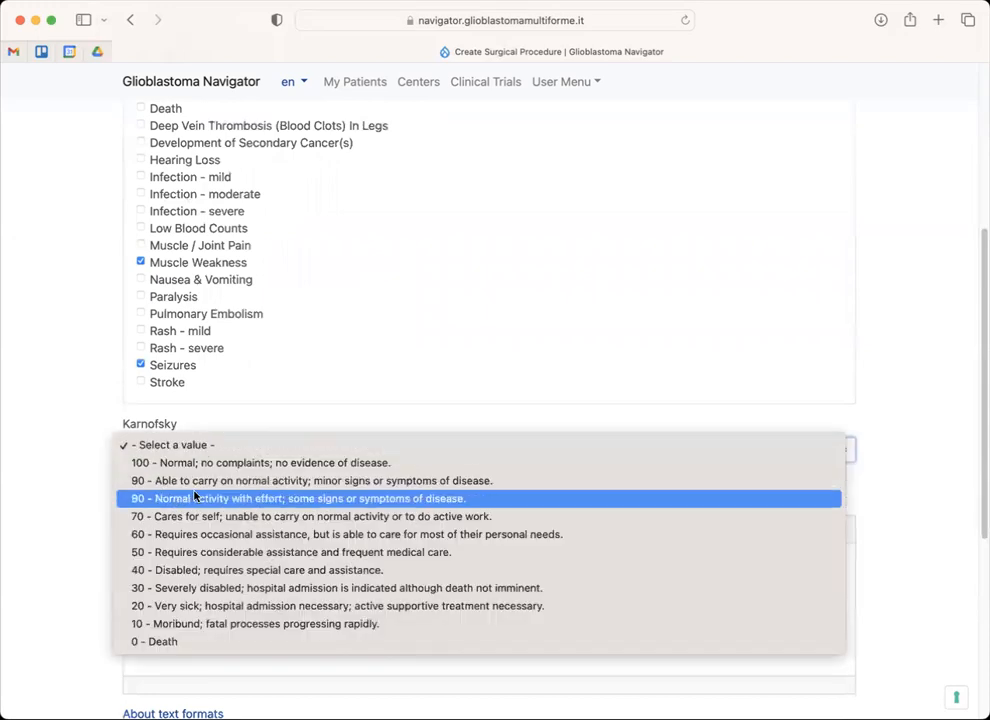
left_click(197, 497)
scroll(84, 508, "down", 5)
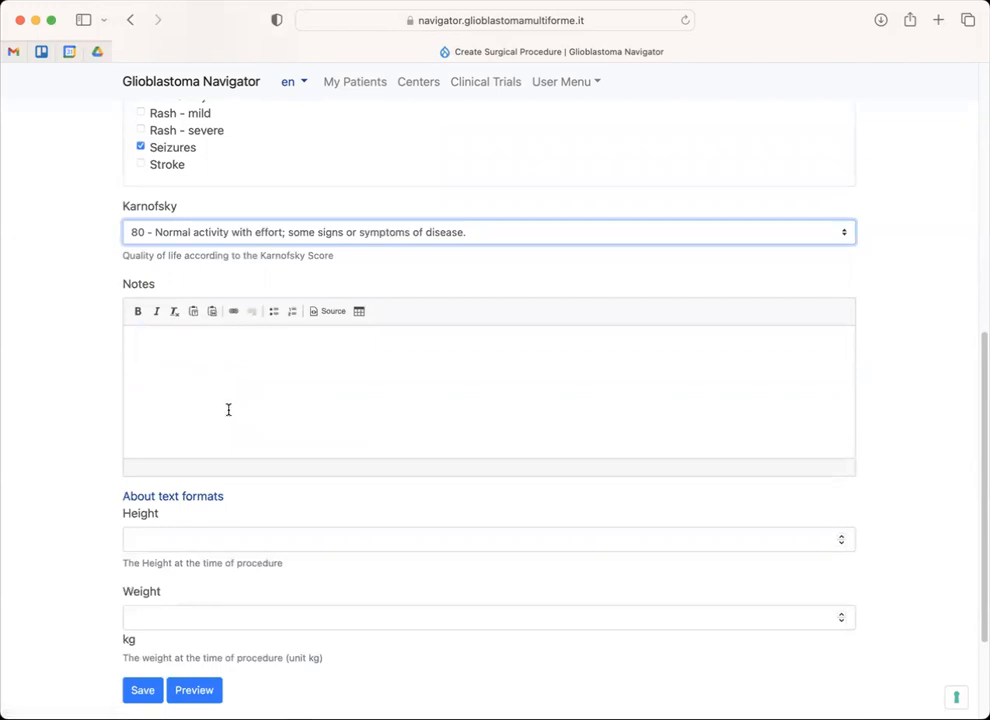
scroll(159, 541, "down", 3)
left_click(139, 566)
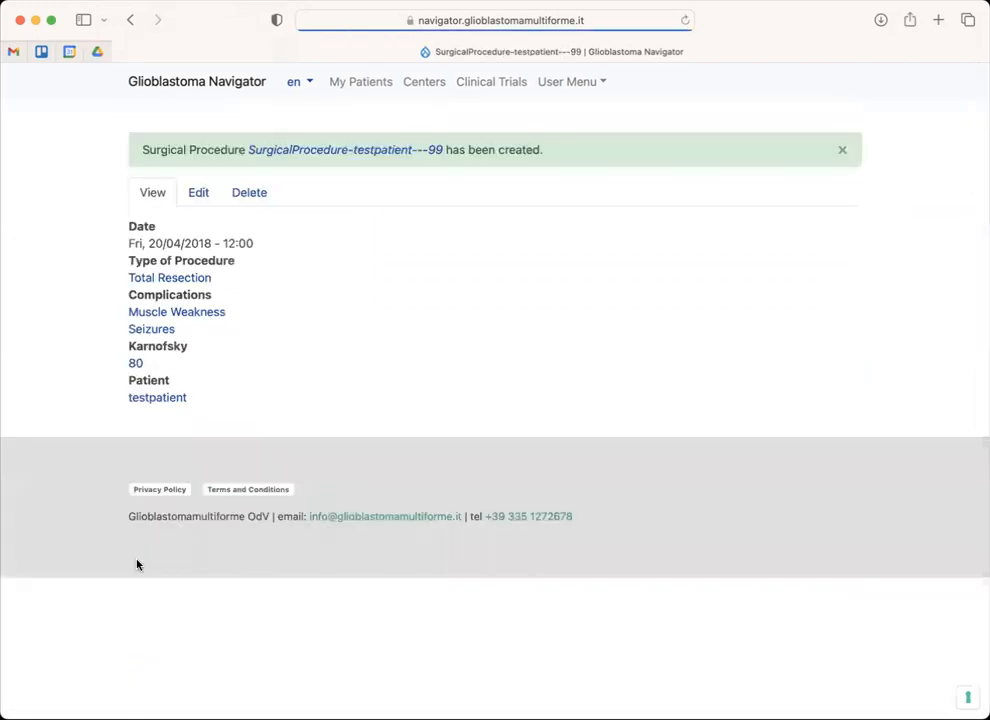
- Return to the testpatient profile, reload it and review the surgical procedure table
left_click(130, 20)
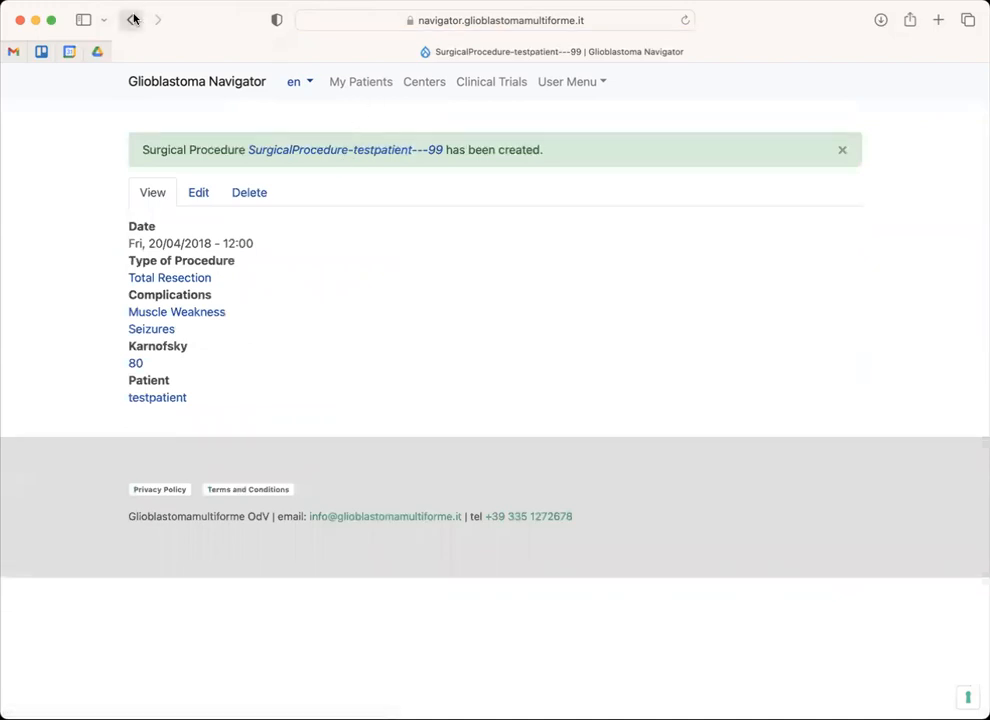
left_click(130, 20)
scroll(344, 399, "down", 5)
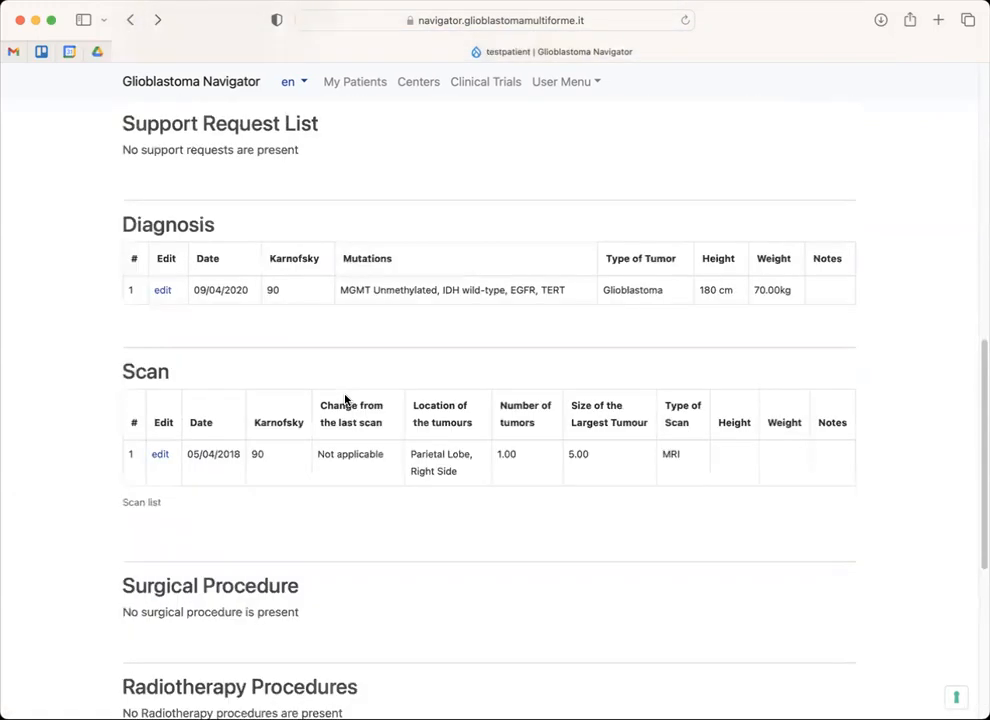
scroll(345, 400, "down", 1)
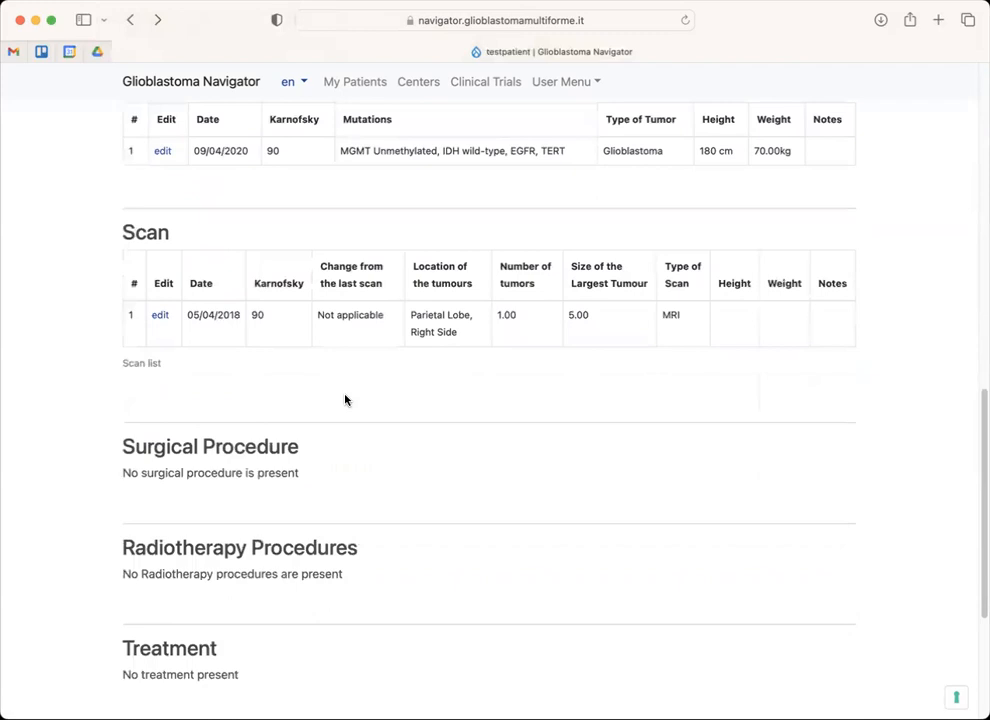
left_click(685, 21)
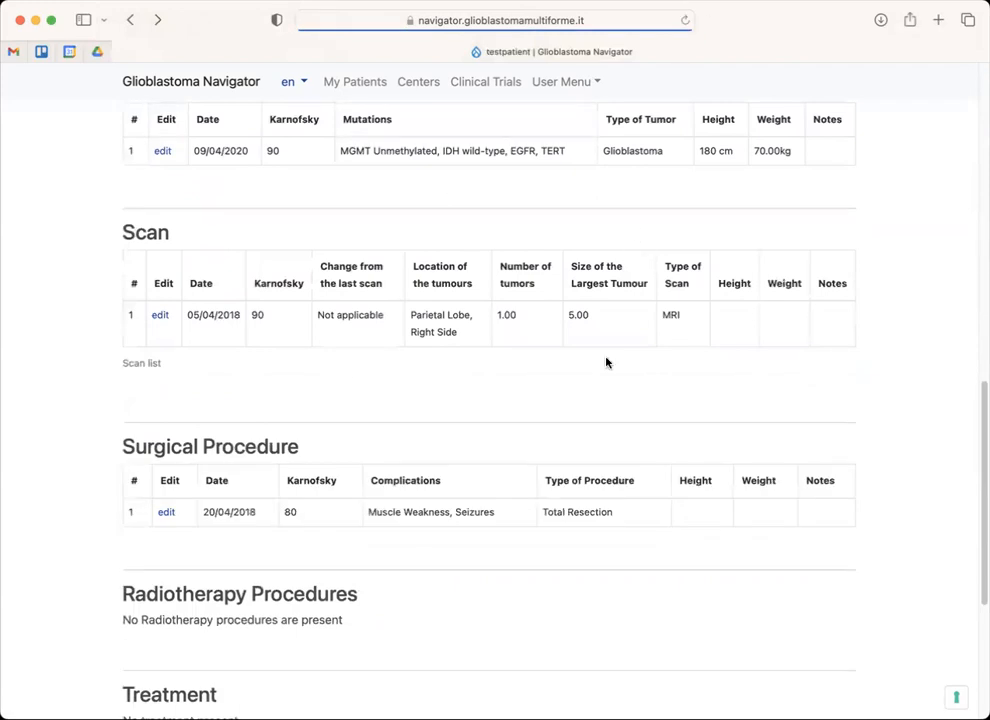
scroll(606, 362, "down", 4)
scroll(300, 327, "down", 1)
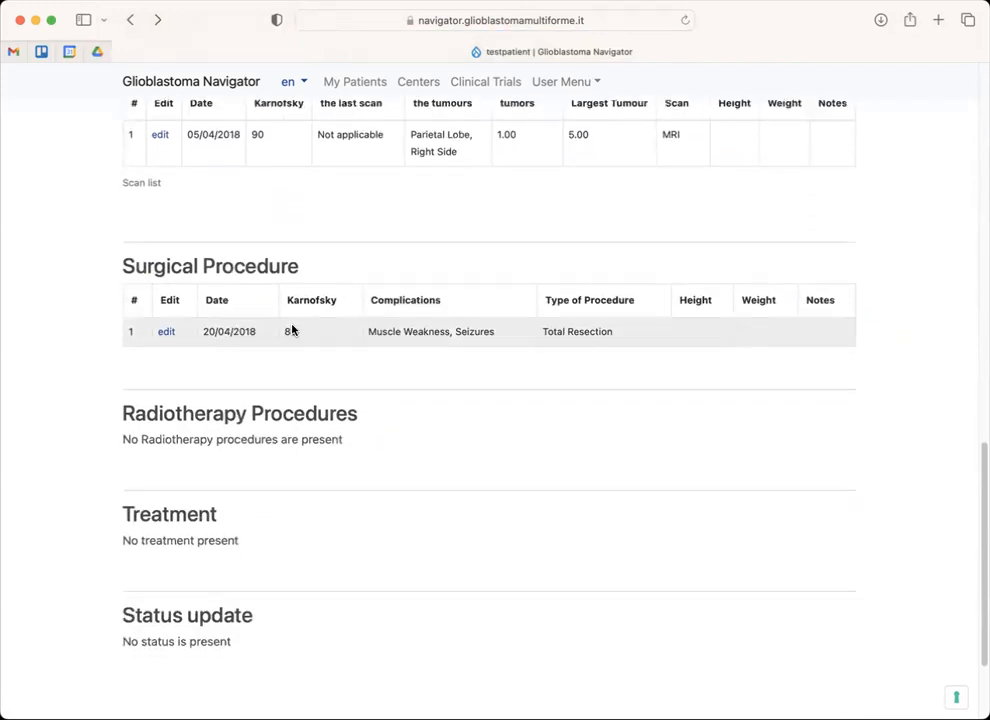
scroll(233, 317, "up", 2)
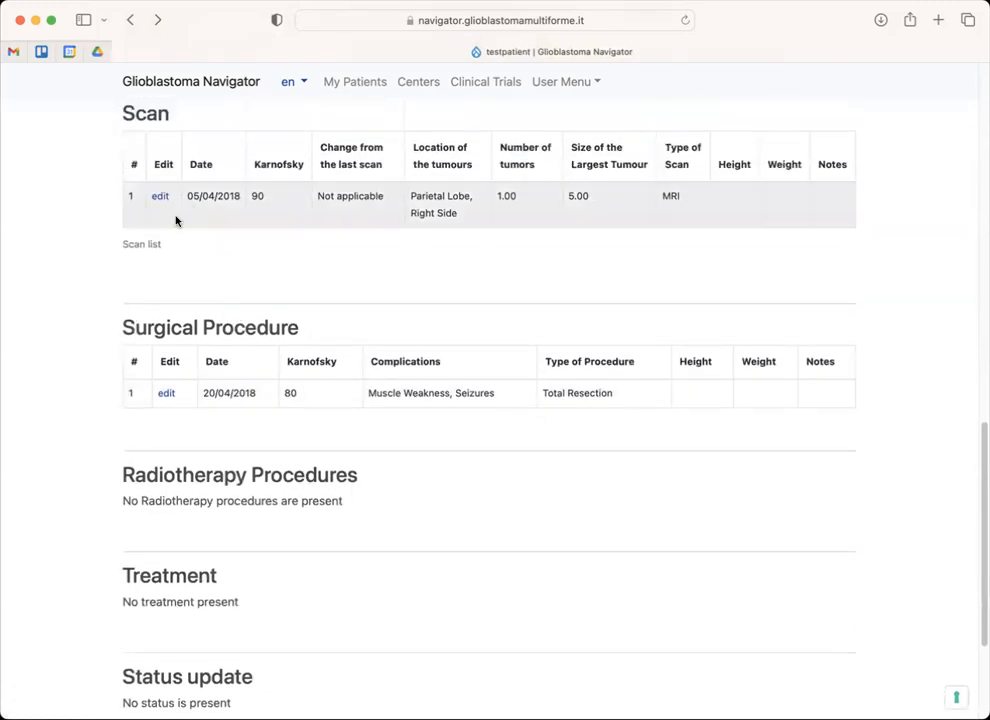
- Reopen the saved surgical procedure for editing, add Muscle / Joint Pain to its complications and save it
left_click(165, 394)
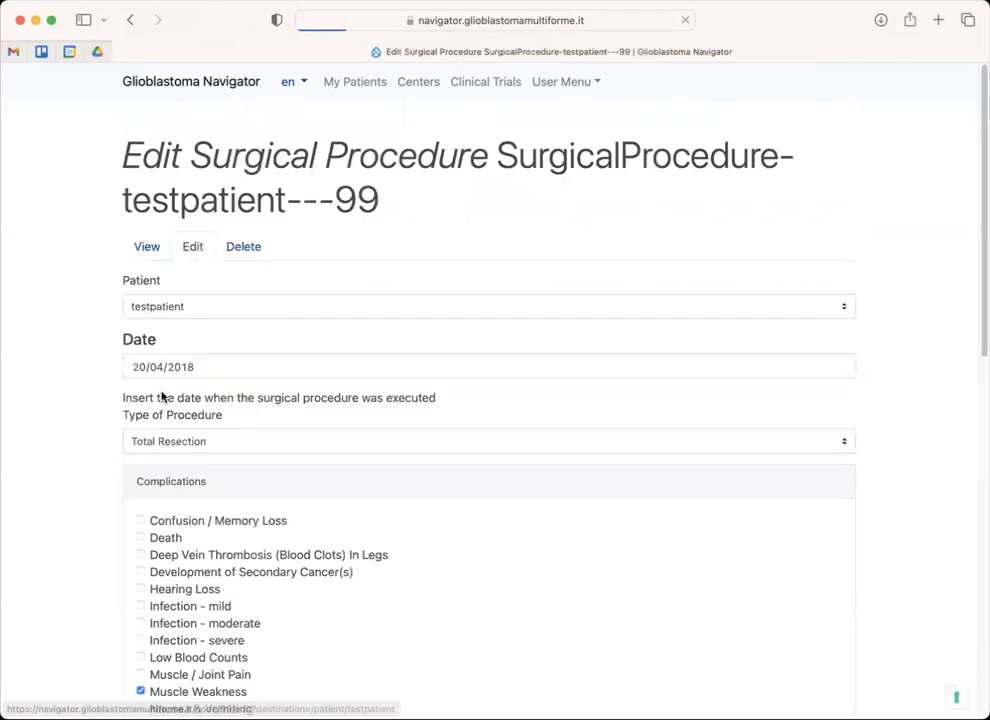
scroll(163, 396, "down", 8)
scroll(163, 380, "down", 1)
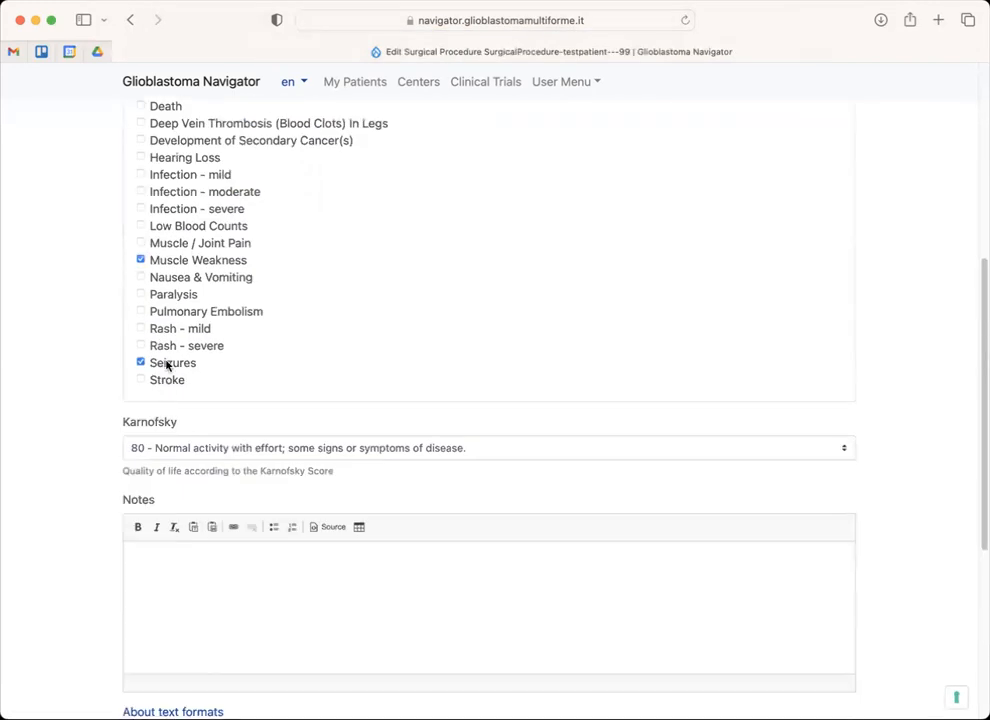
scroll(167, 280, "up", 2)
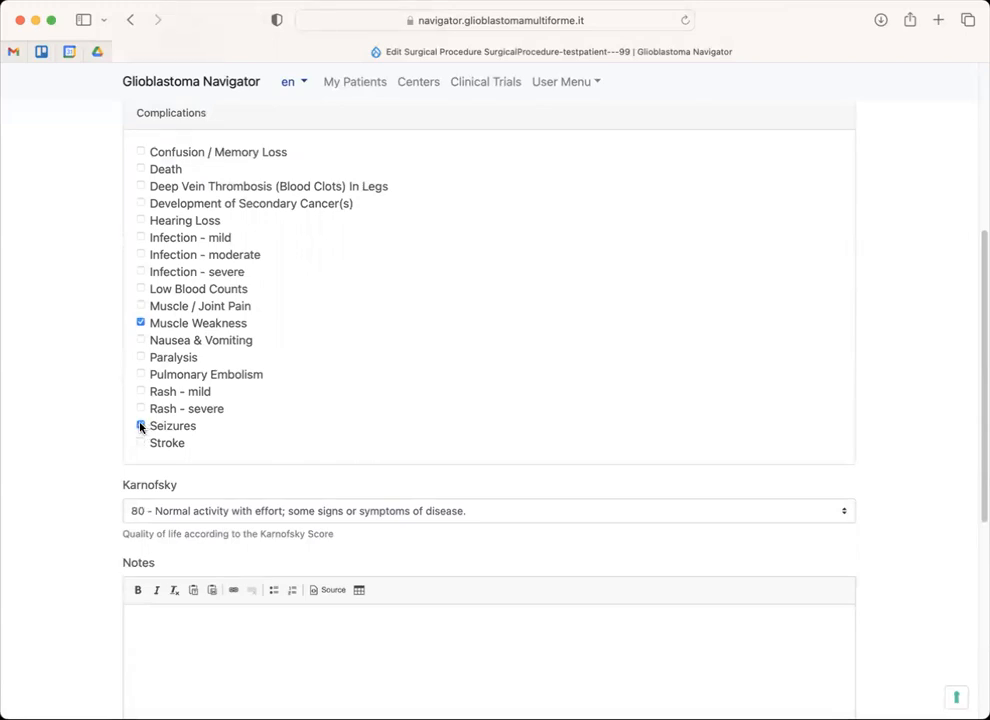
left_click(140, 306)
scroll(214, 325, "down", 5)
left_click(143, 533)
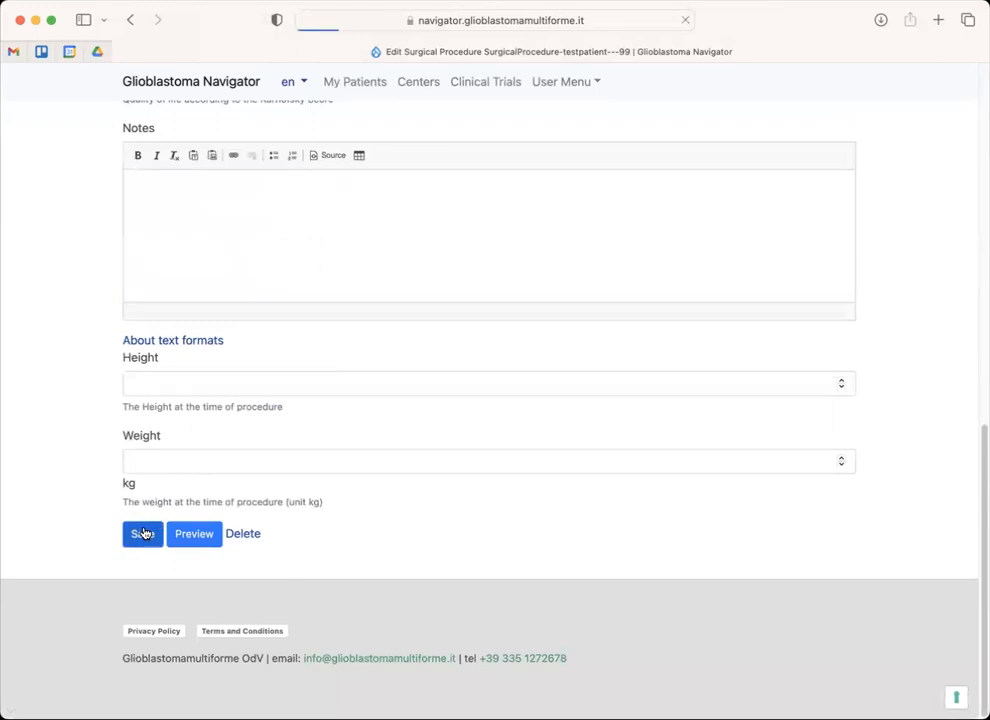
- Start a new radiotherapy procedure for testpatient and set its date to 01/06/2018
scroll(143, 531, "down", 10)
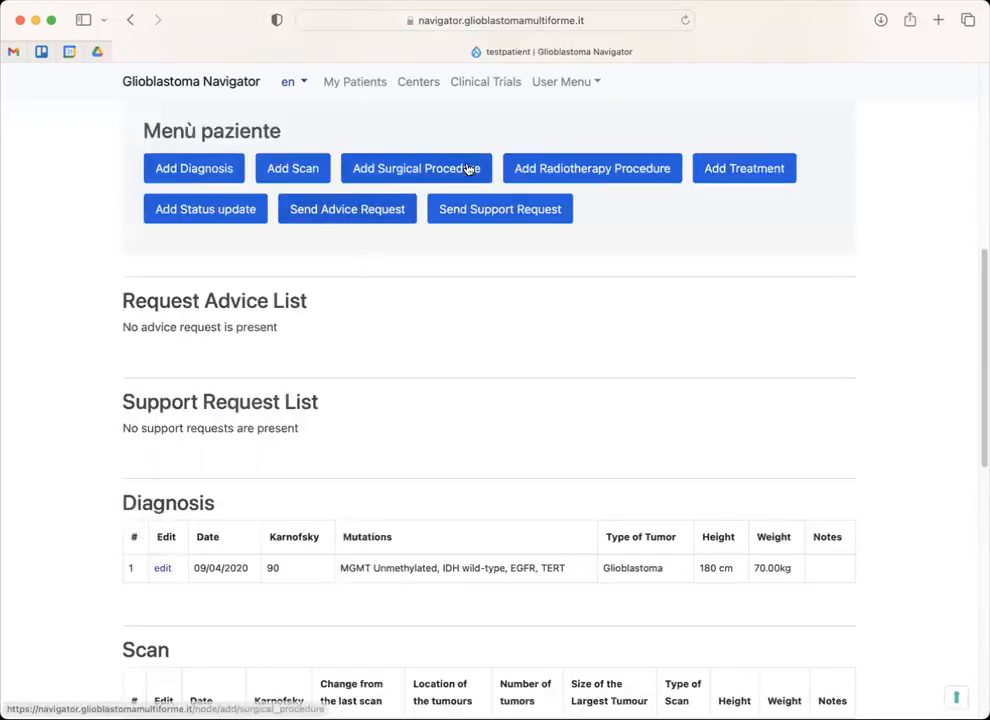
left_click(622, 168)
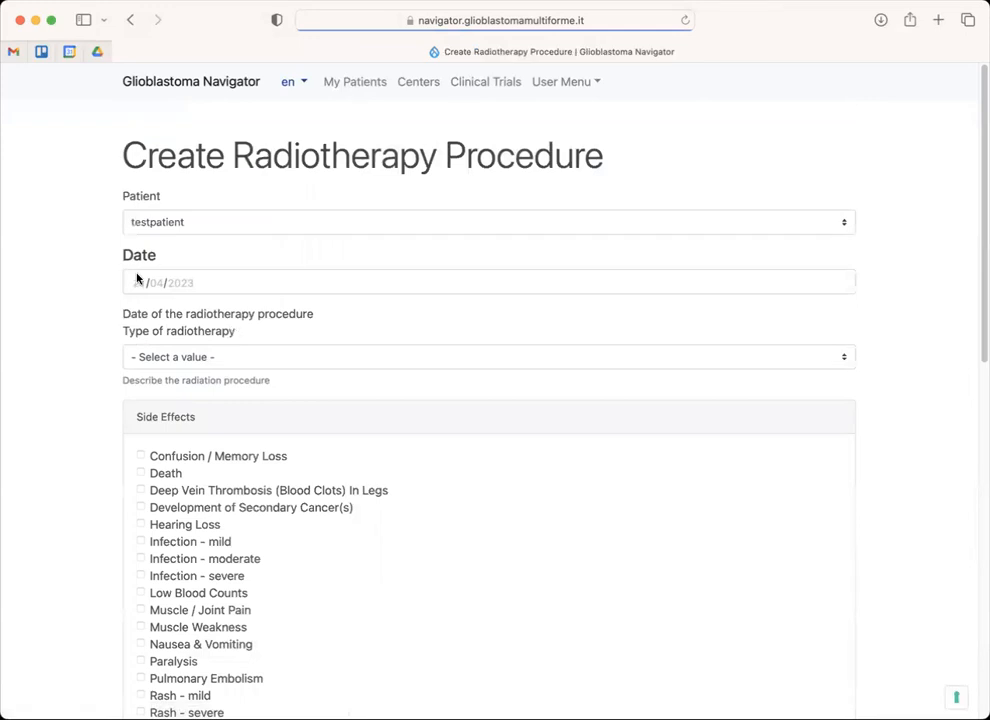
left_click(136, 284)
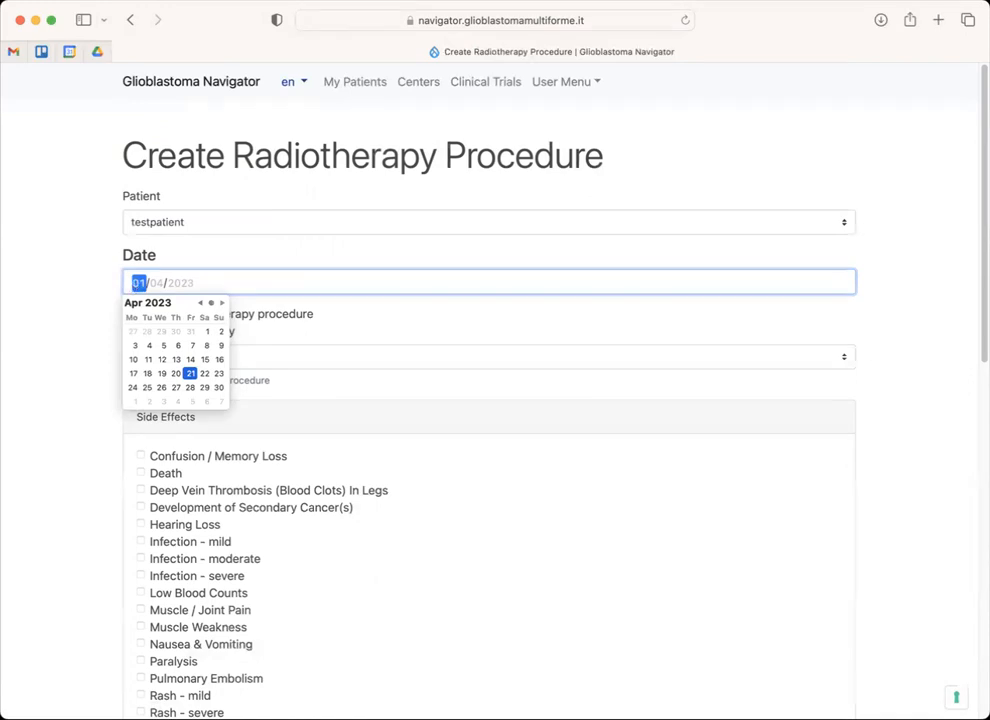
type("01/06/")
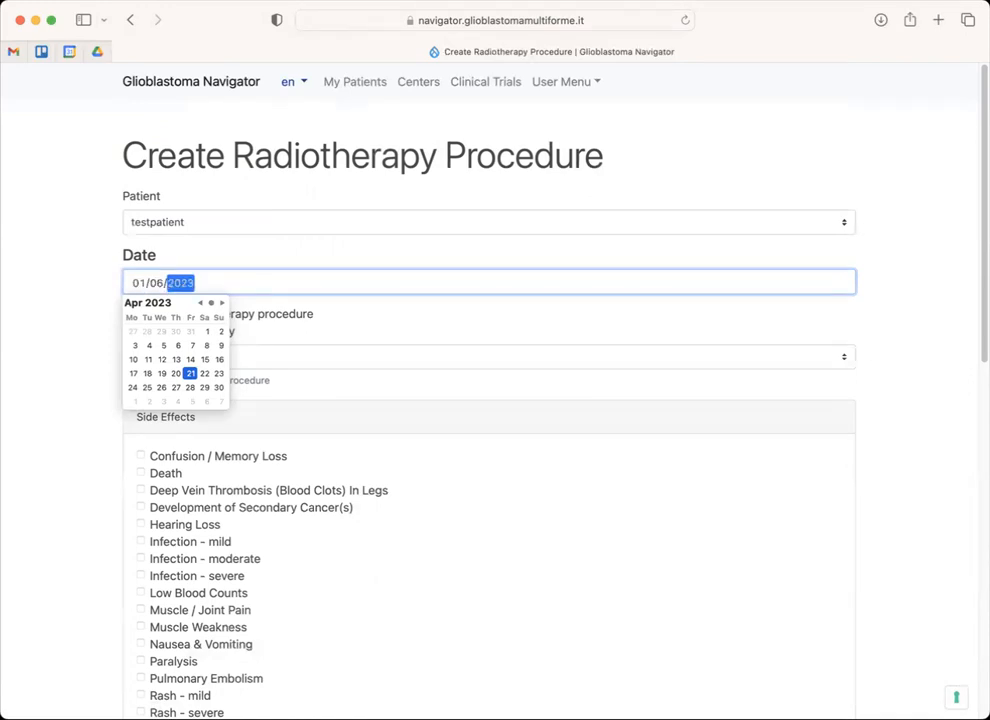
type("2018")
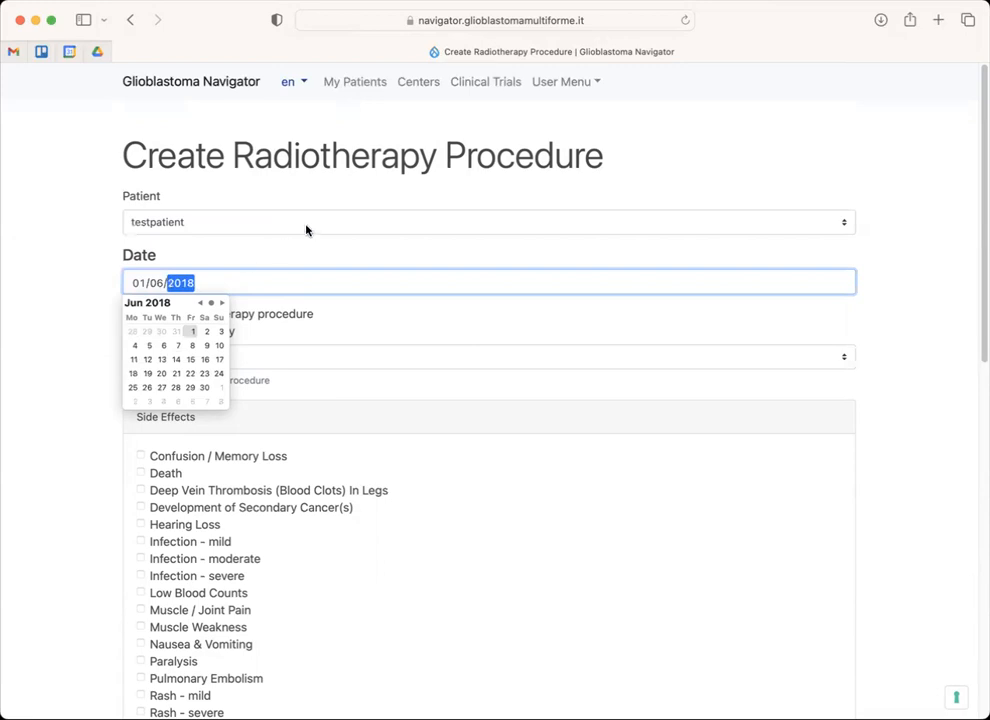
left_click(305, 226)
left_click(219, 360)
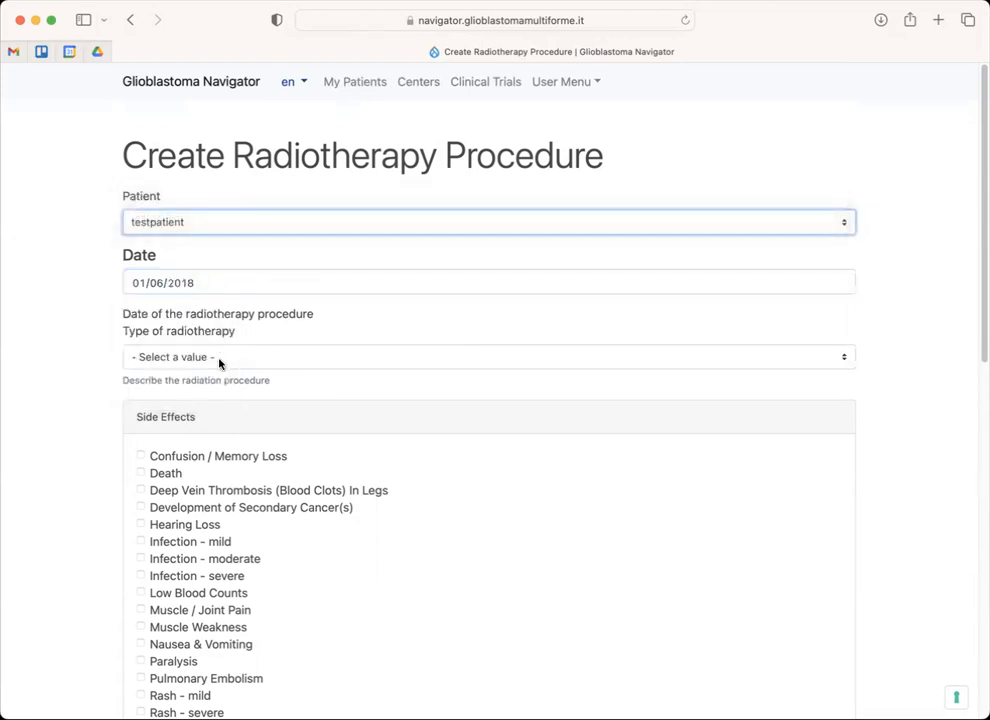
- Set the type of radiotherapy to Radiation: Hyperfractionated (More than once a day) and mark Rash - mild as a side effect
left_click(219, 360)
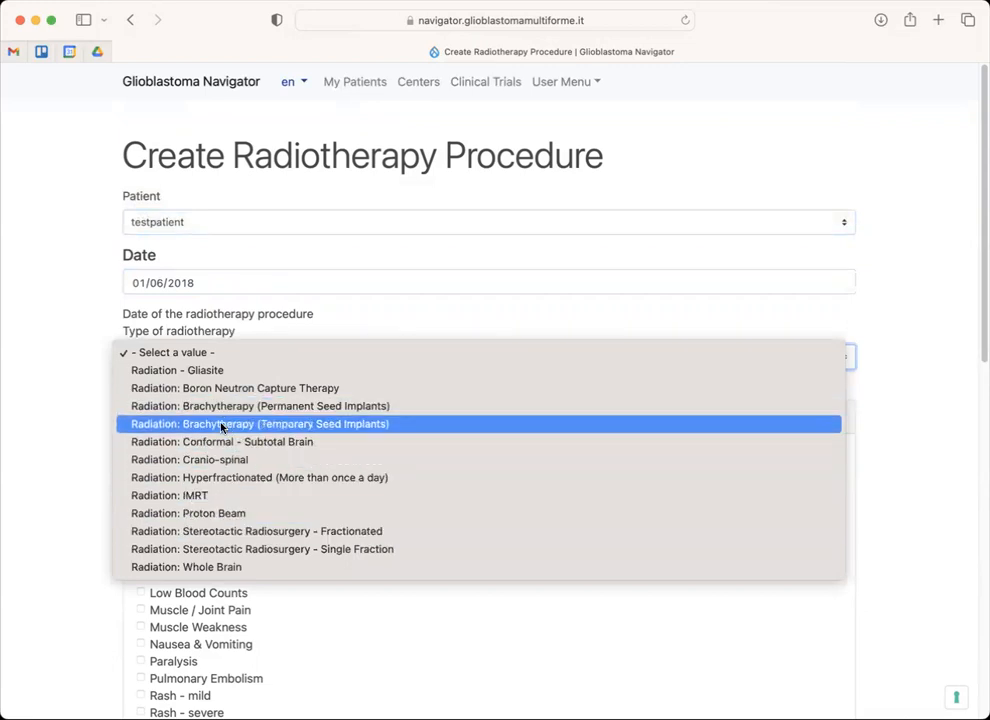
left_click(215, 487)
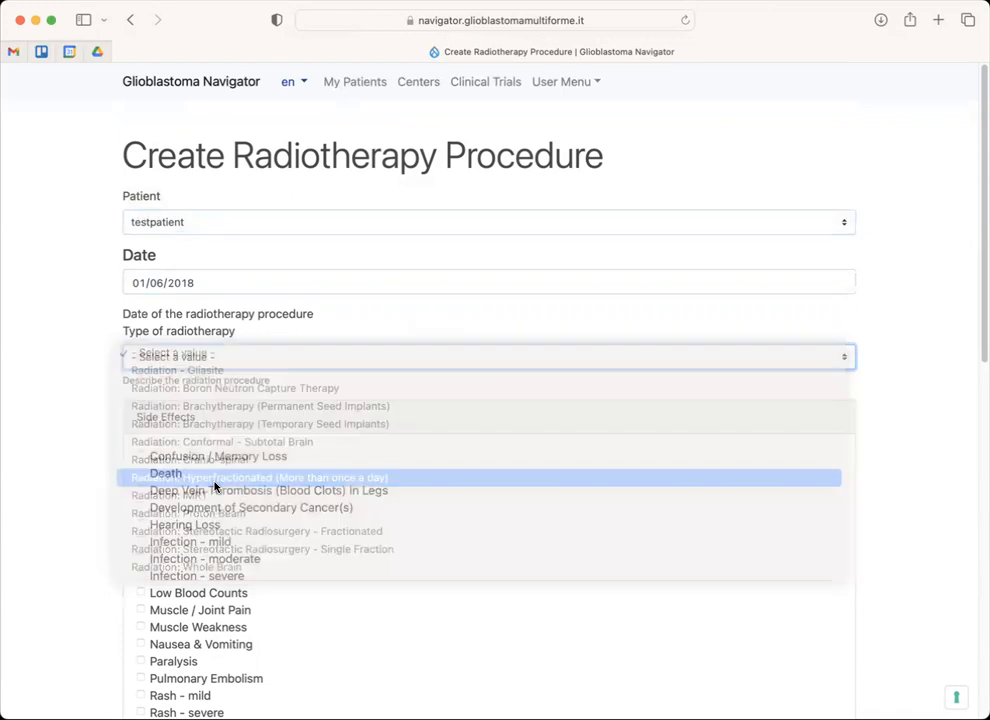
scroll(101, 501, "down", 2)
scroll(101, 501, "down", 2)
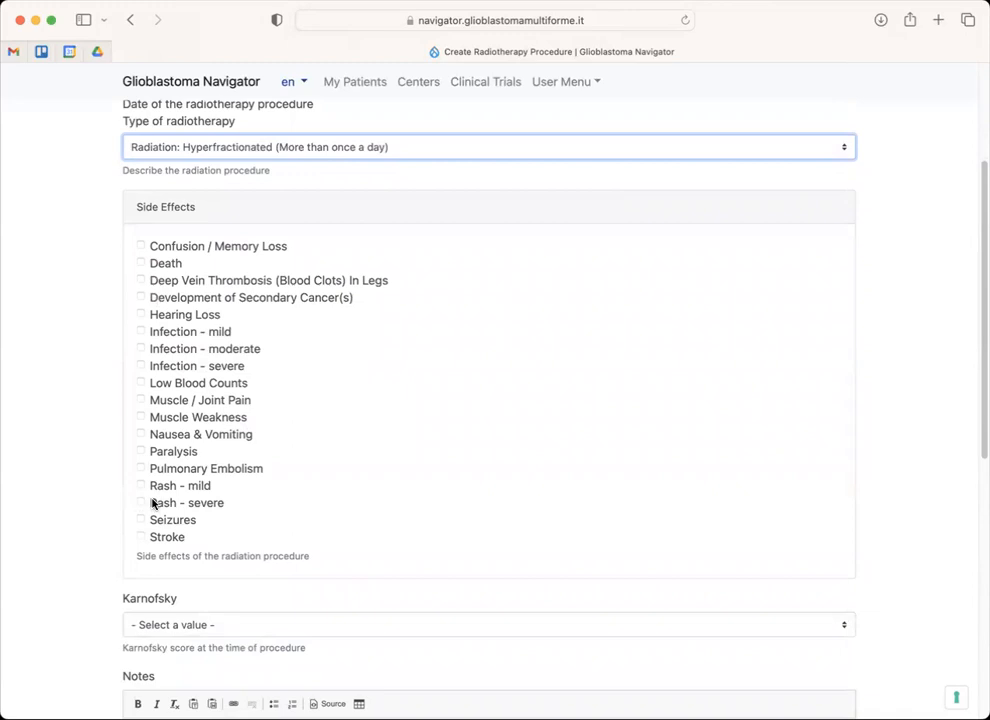
left_click(140, 487)
- Set the radiotherapy procedure's Karnofsky score to 80 - Normal activity with effort and save the procedure
scroll(257, 472, "down", 6)
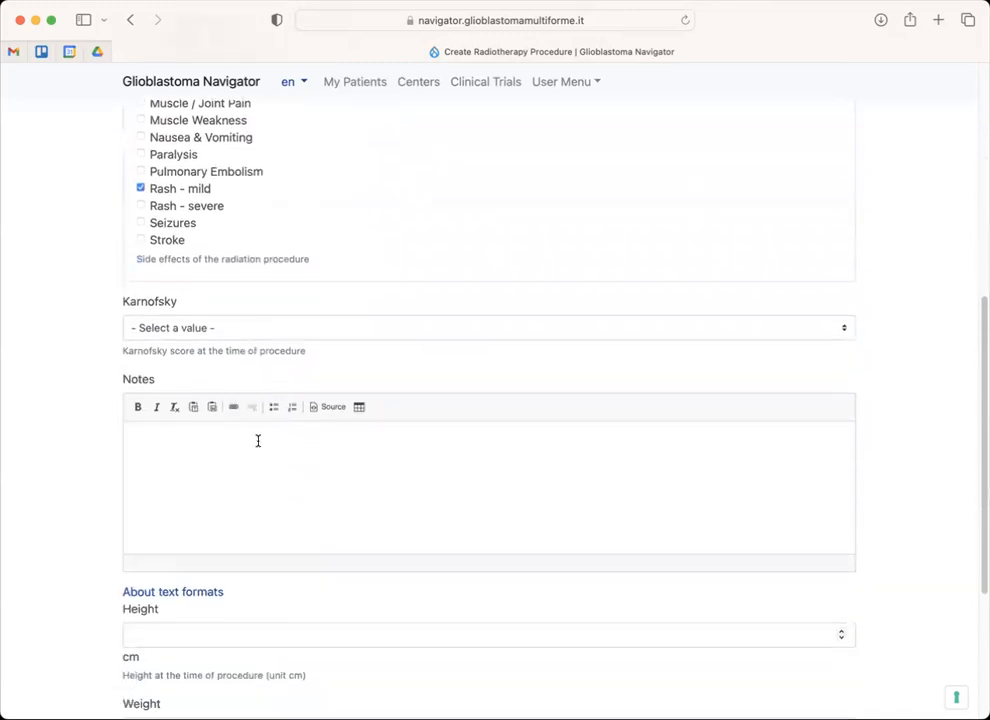
left_click(254, 327)
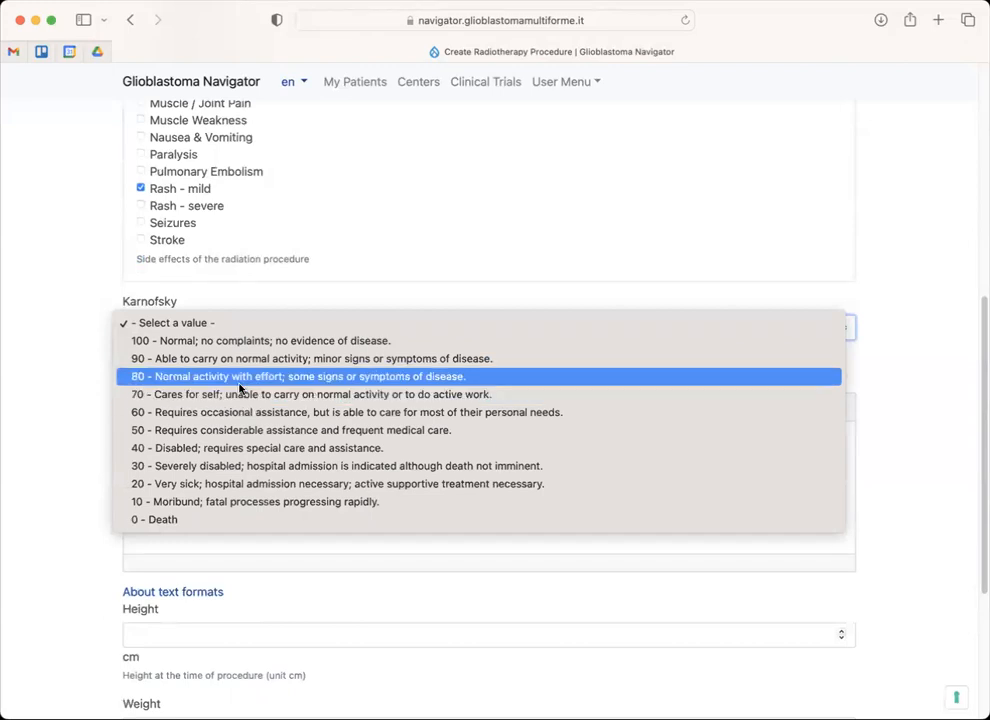
left_click(238, 379)
scroll(200, 440, "down", 3)
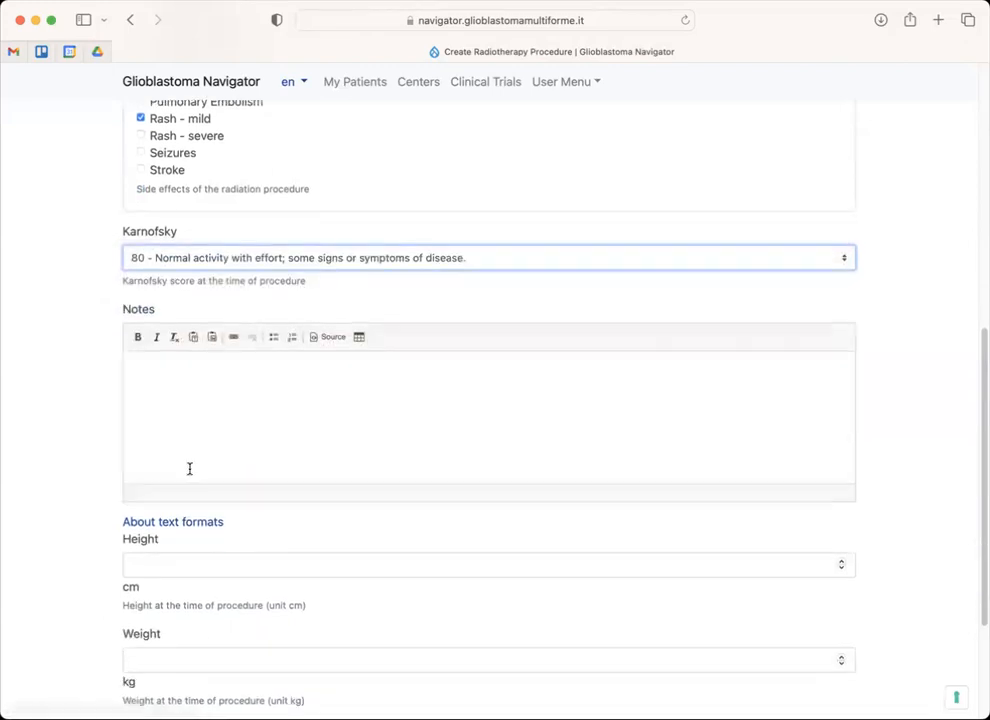
scroll(154, 540, "down", 2)
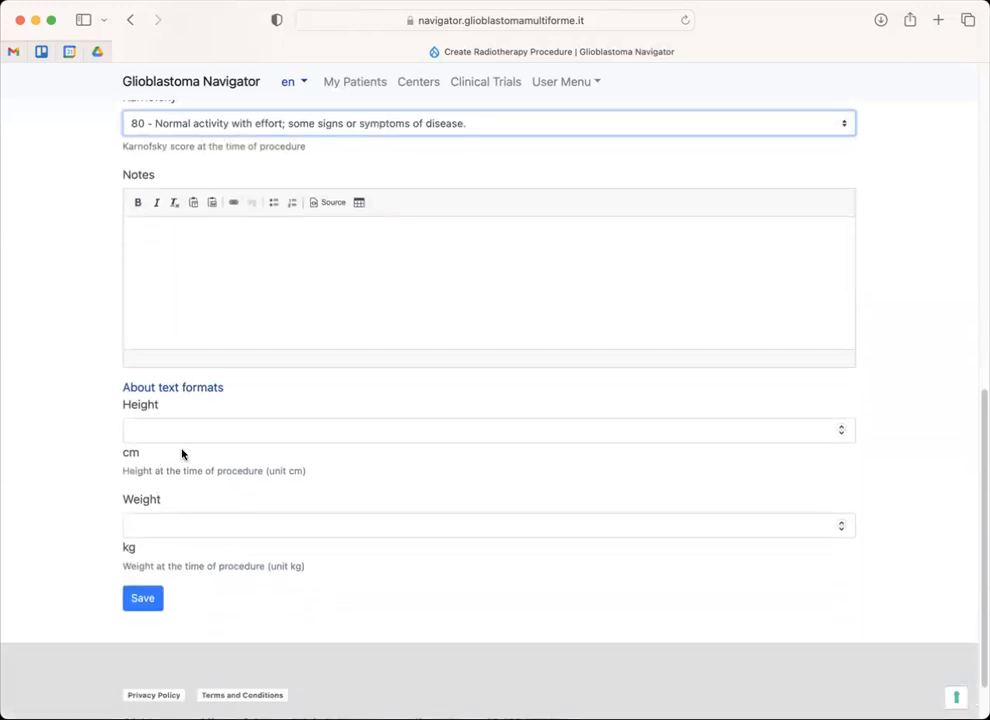
left_click(141, 596)
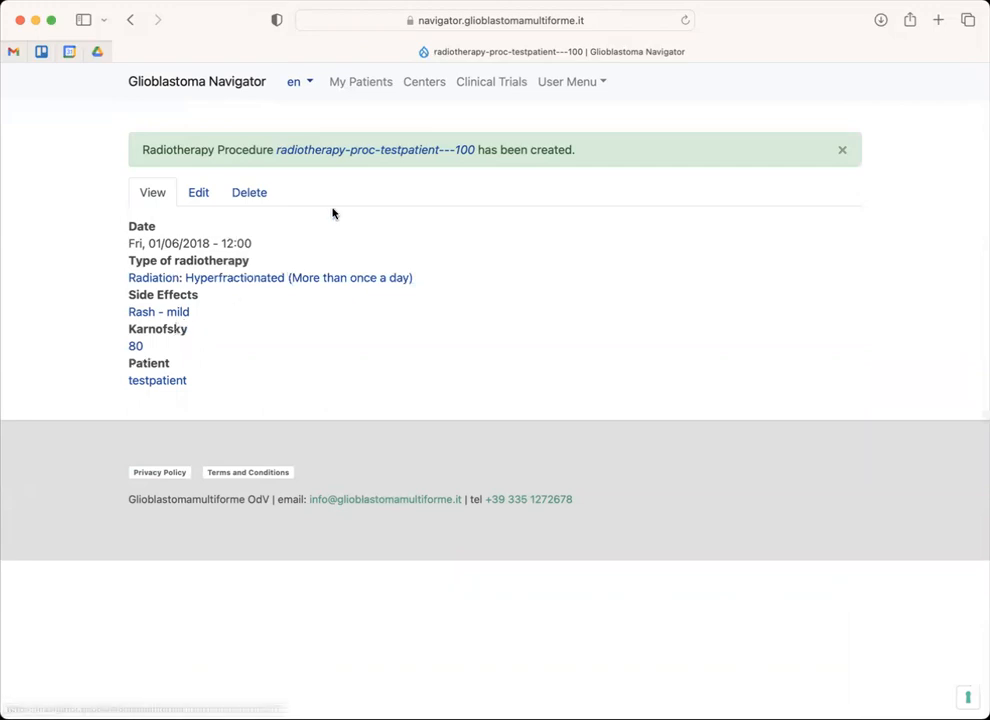
- Return to the testpatient profile and review the radiotherapy procedures table
left_click(371, 82)
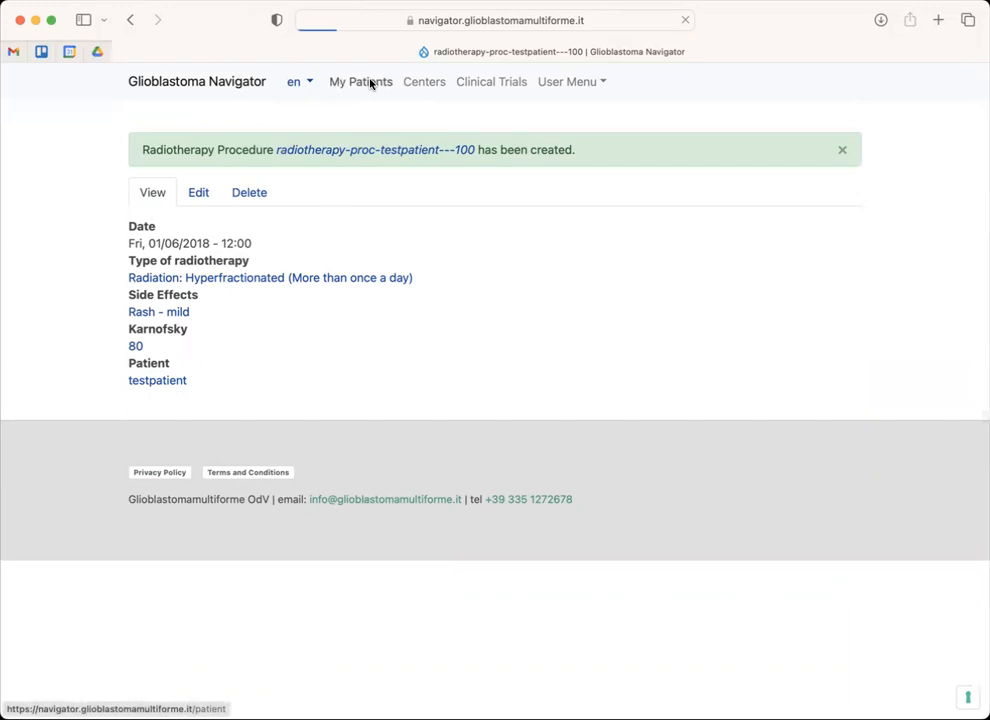
left_click(155, 505)
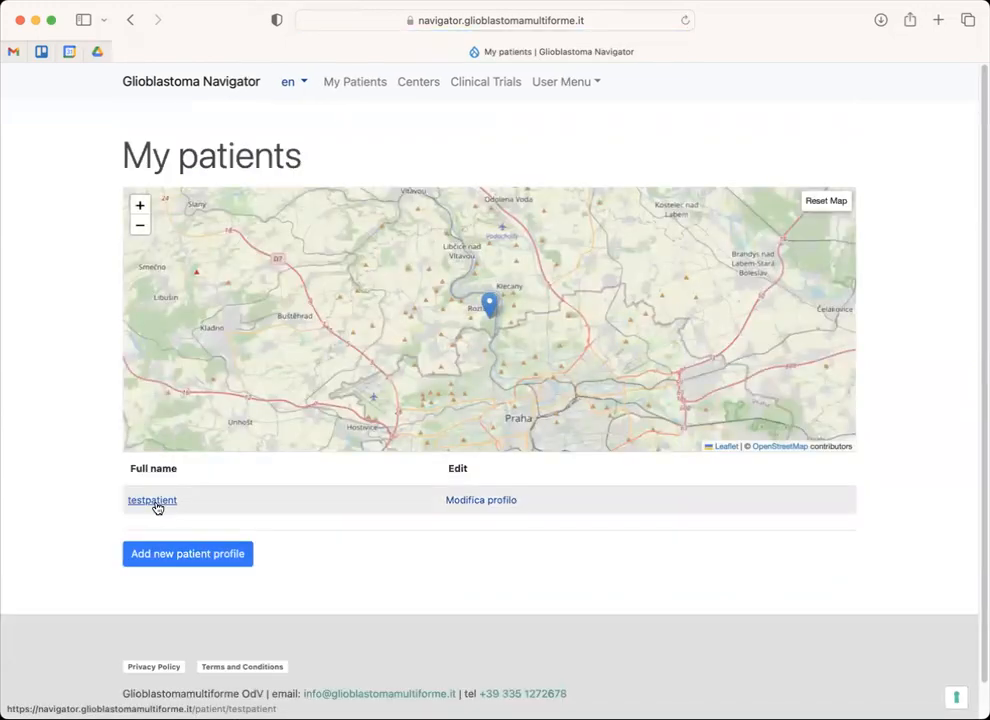
scroll(157, 507, "down", 12)
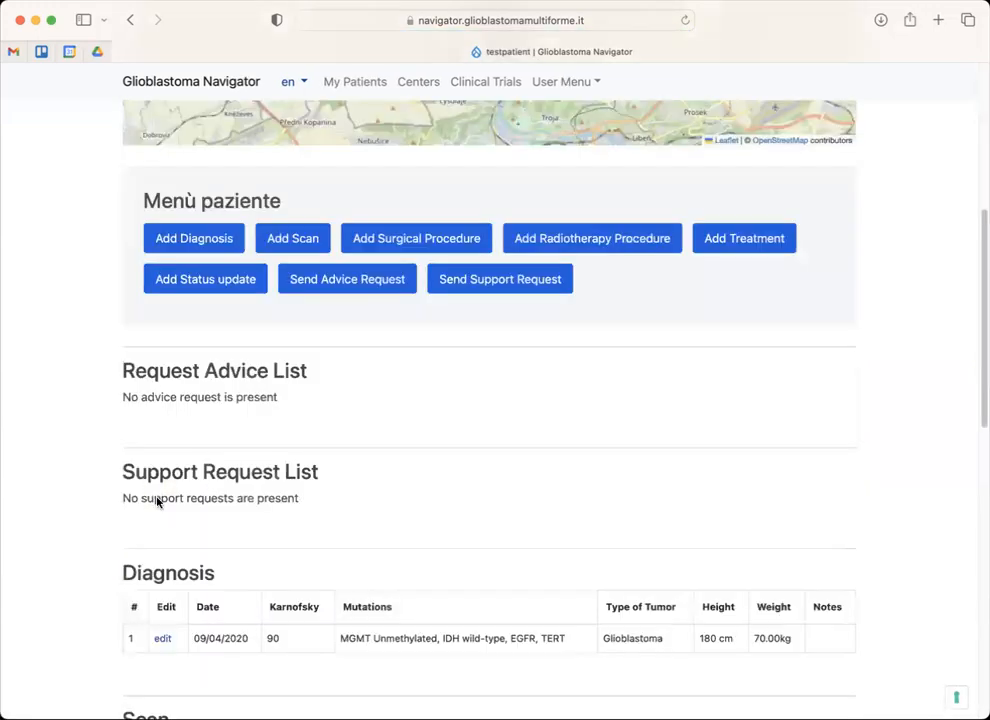
scroll(157, 502, "up", 10)
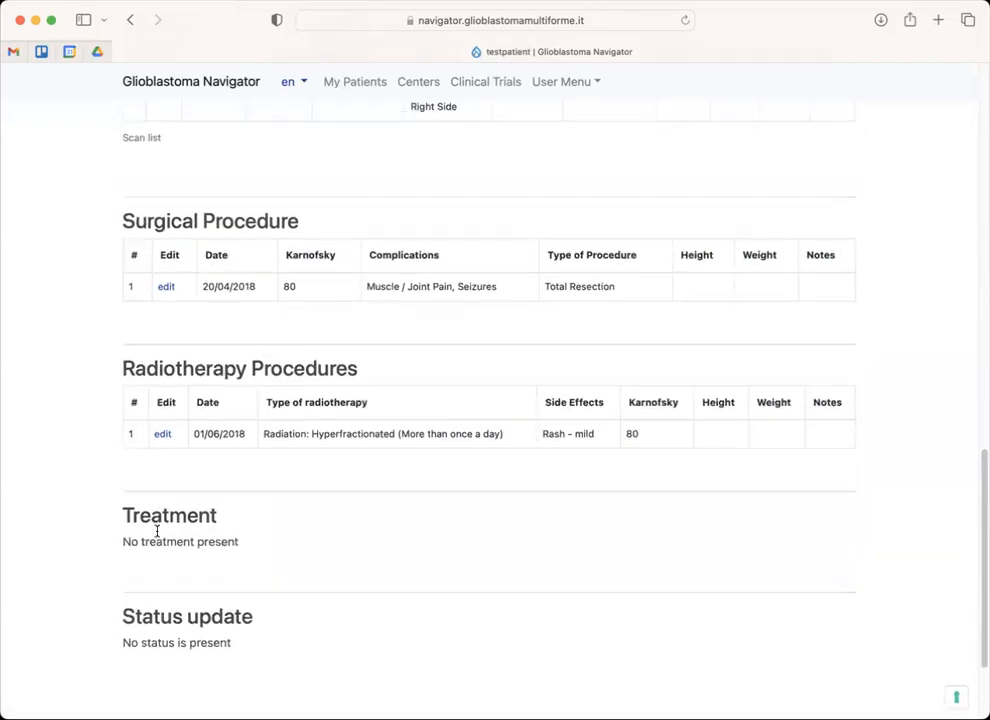
scroll(192, 548, "up", 2)
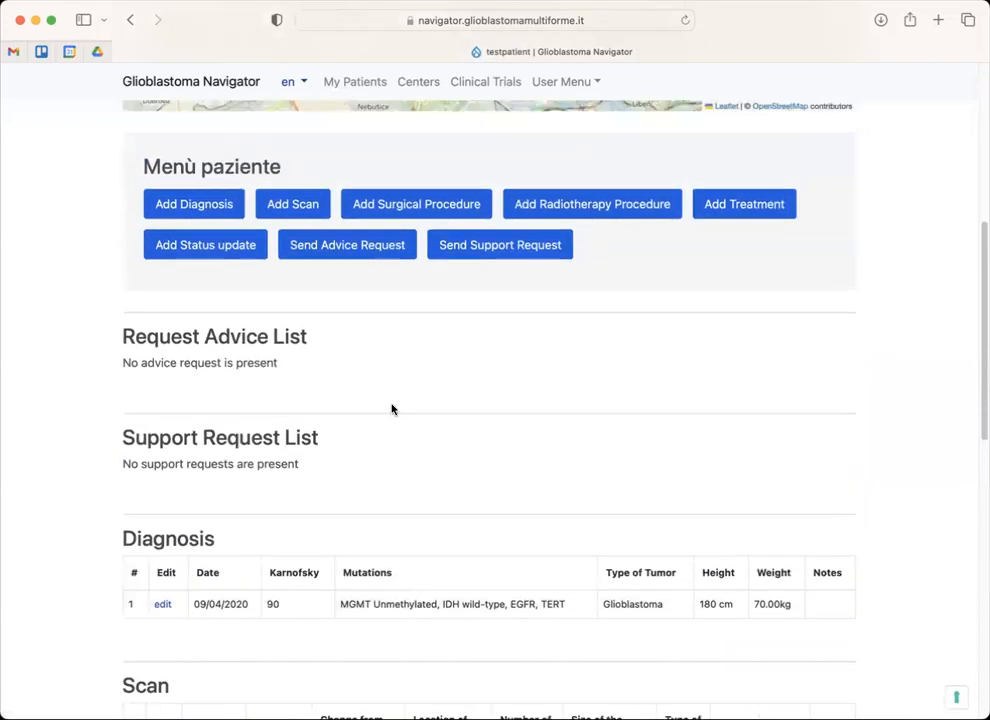
- Start a new treatment for testpatient and set its type of treatment to STUPP Protocol
left_click(740, 214)
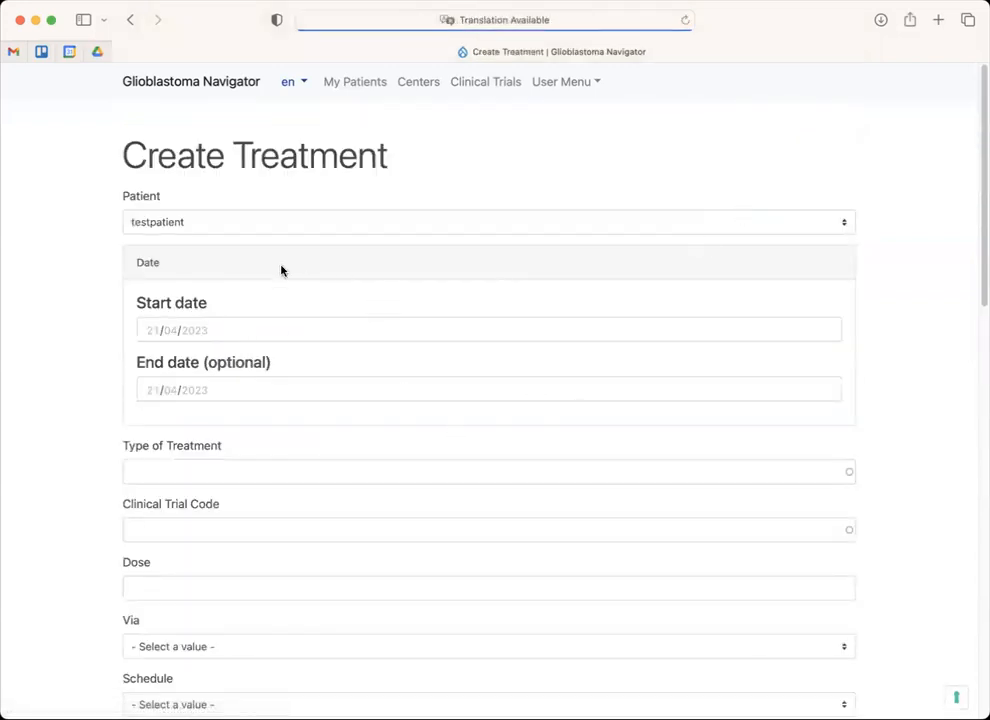
scroll(127, 452, "down", 2)
left_click(167, 397)
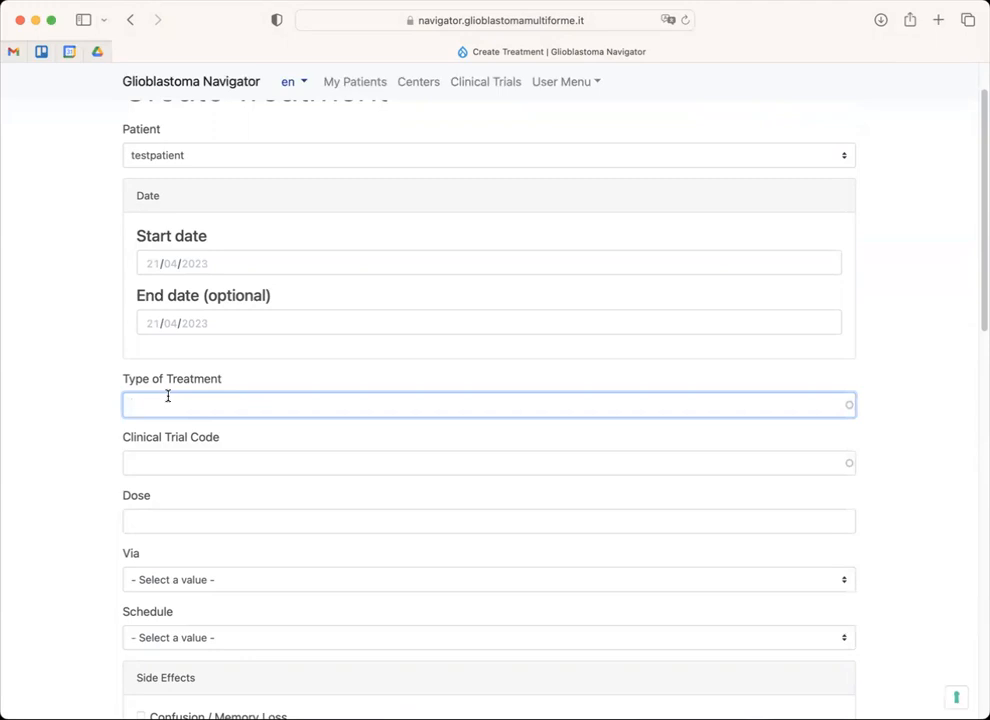
type("stu")
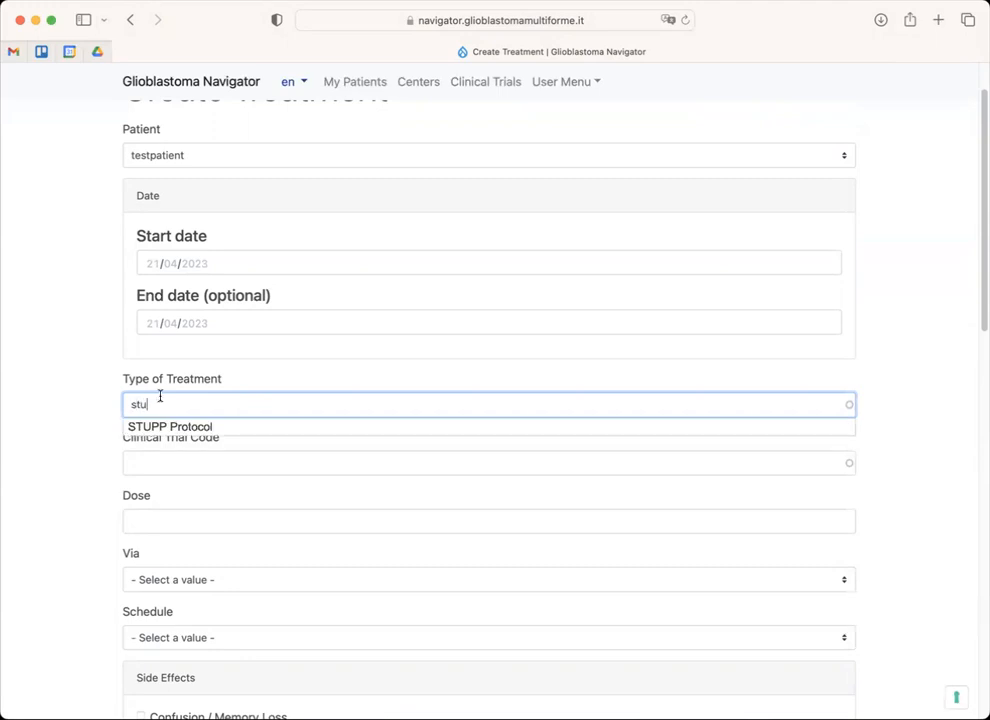
left_click(163, 428)
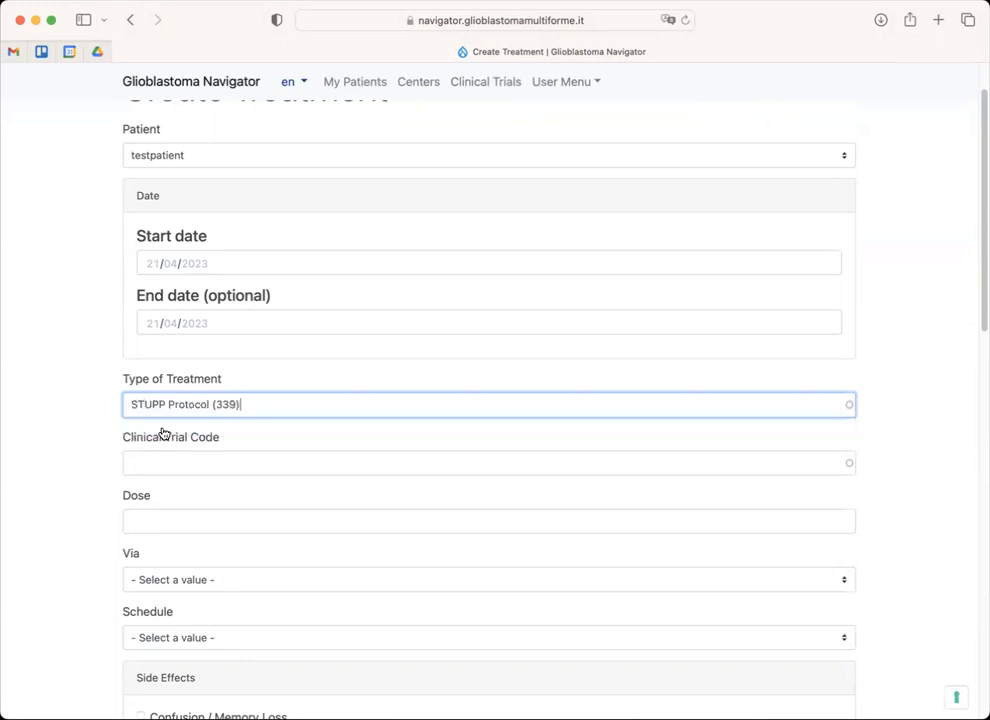
- Set the treatment's start date to 05/04/2018
left_click(151, 264)
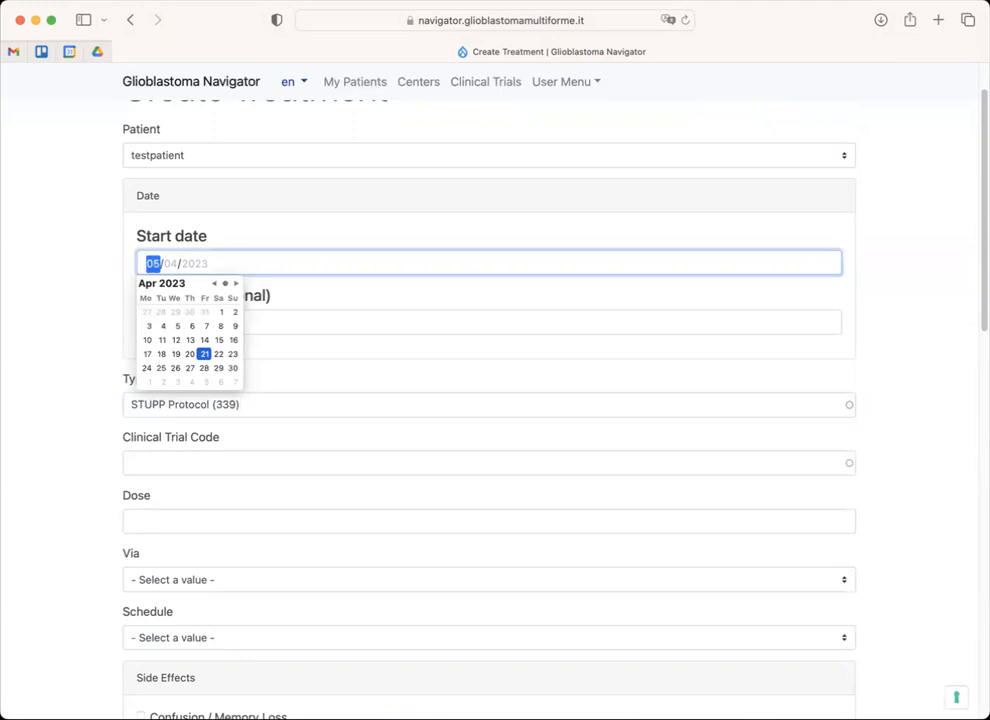
key("Tab")
type("4")
key("Down")
key("Down")
key("Down")
key("Down")
key("Down")
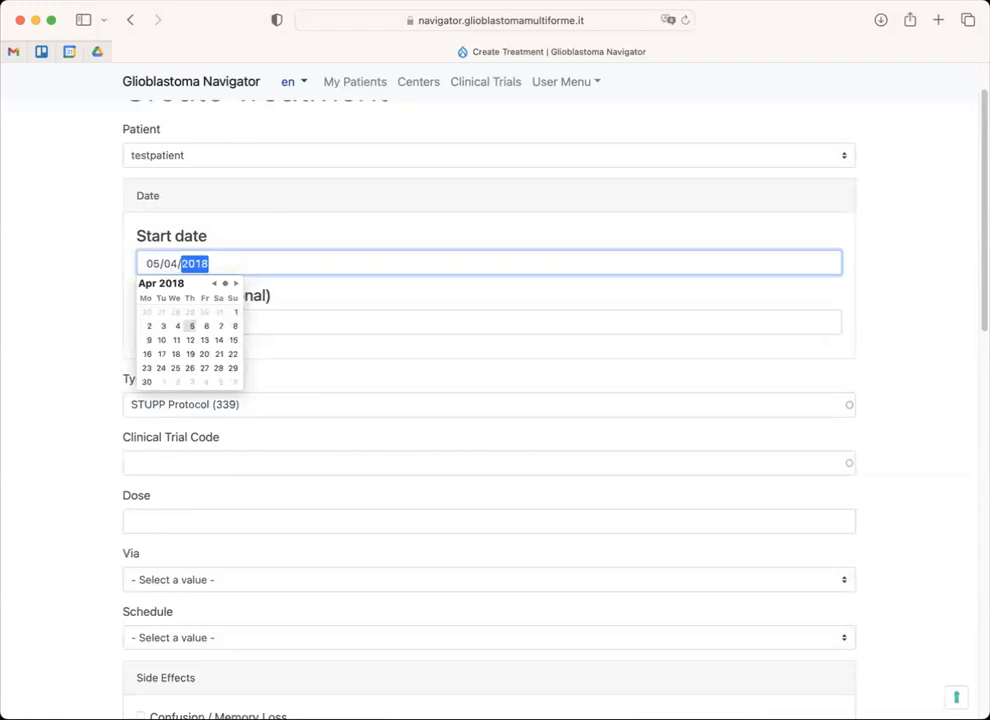
left_click(311, 257)
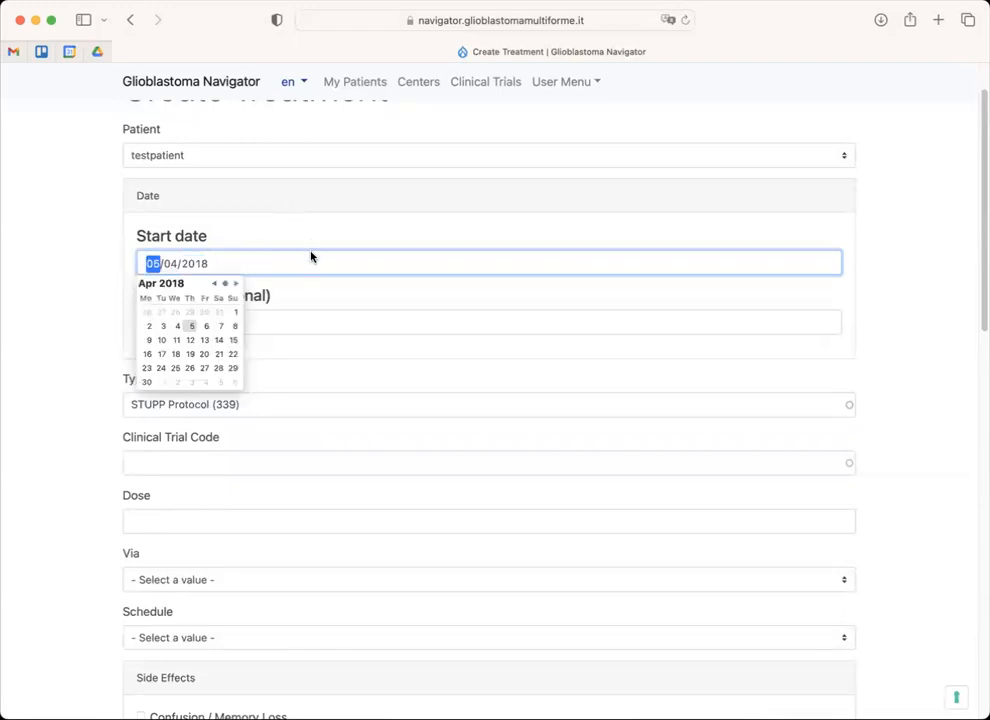
left_click(356, 232)
- Set the treatment's optional end date to 10/10/2018
left_click(148, 323)
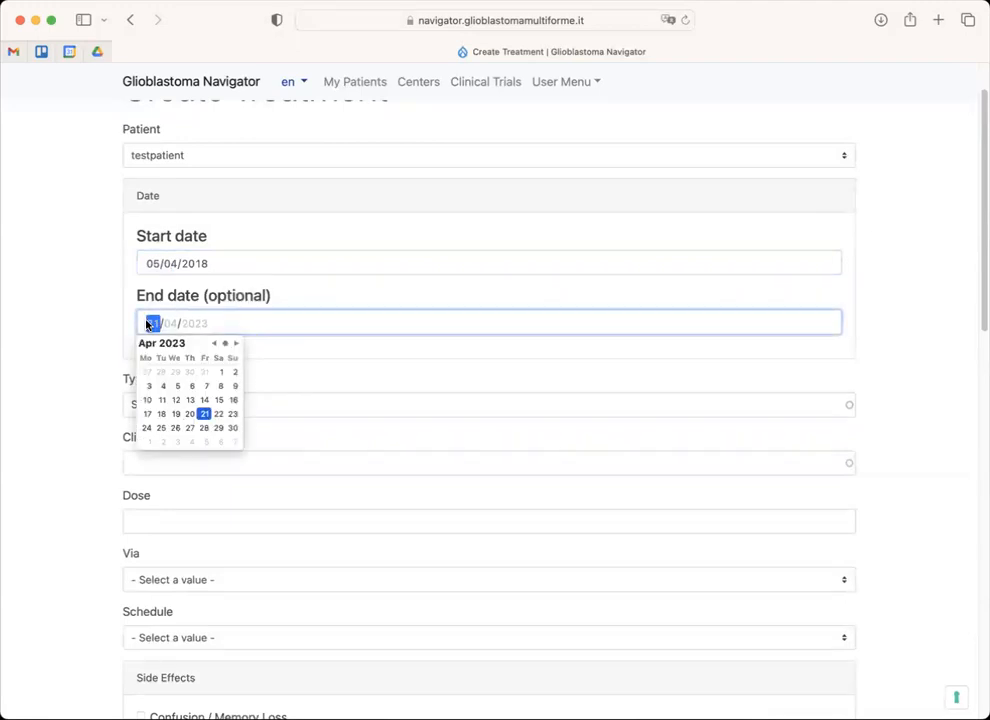
type("10")
key("Tab")
type("10")
key("Tab")
type("2018")
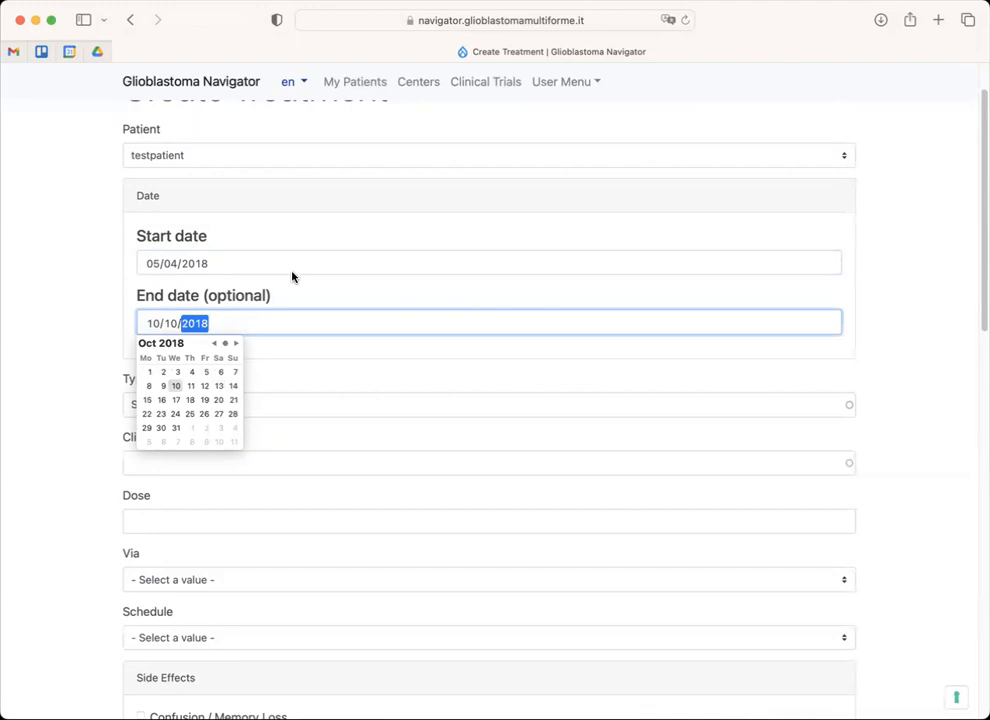
left_click(300, 268)
left_click(354, 300)
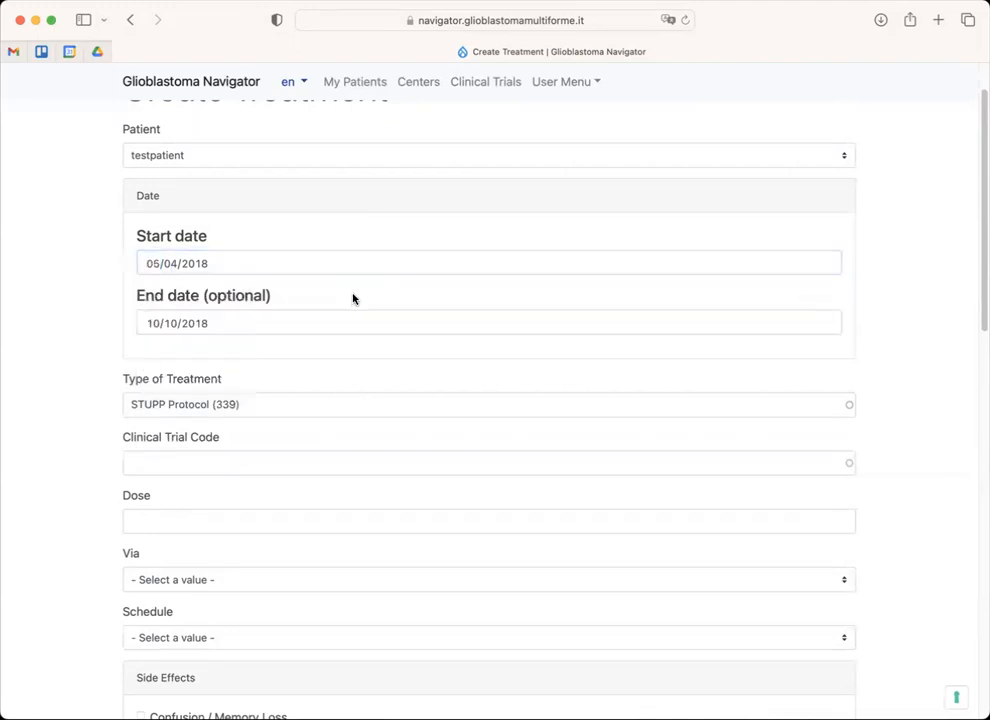
- Enter Standard as the treatment's dose and set its route of administration to Oral
scroll(221, 392, "down", 1)
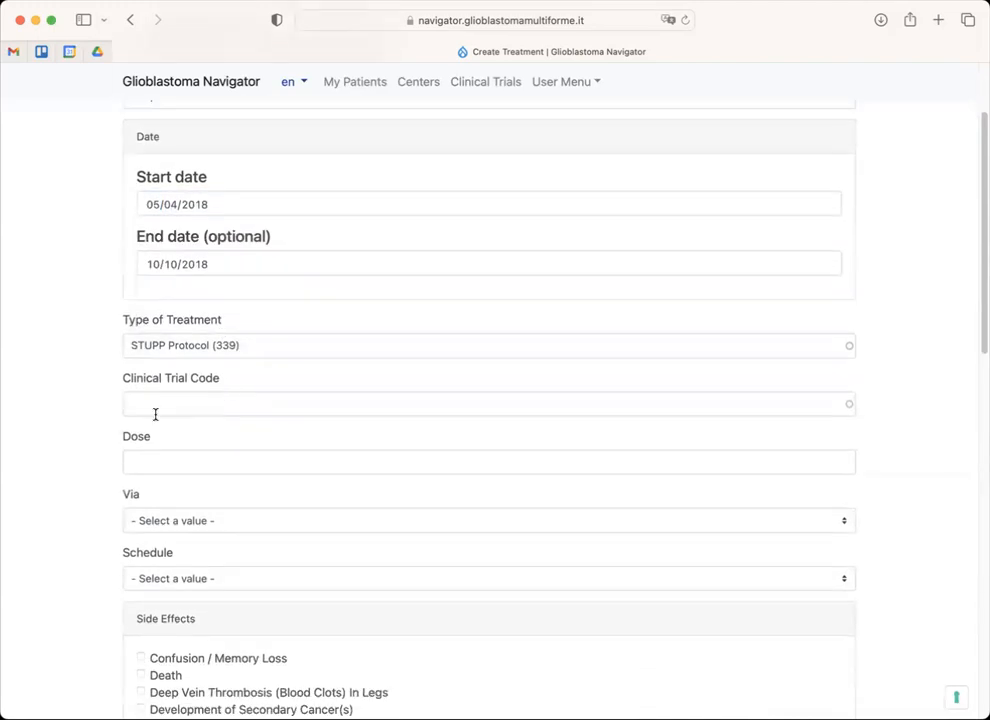
scroll(155, 414, "down", 1)
left_click(144, 397)
scroll(144, 400, "down", 1)
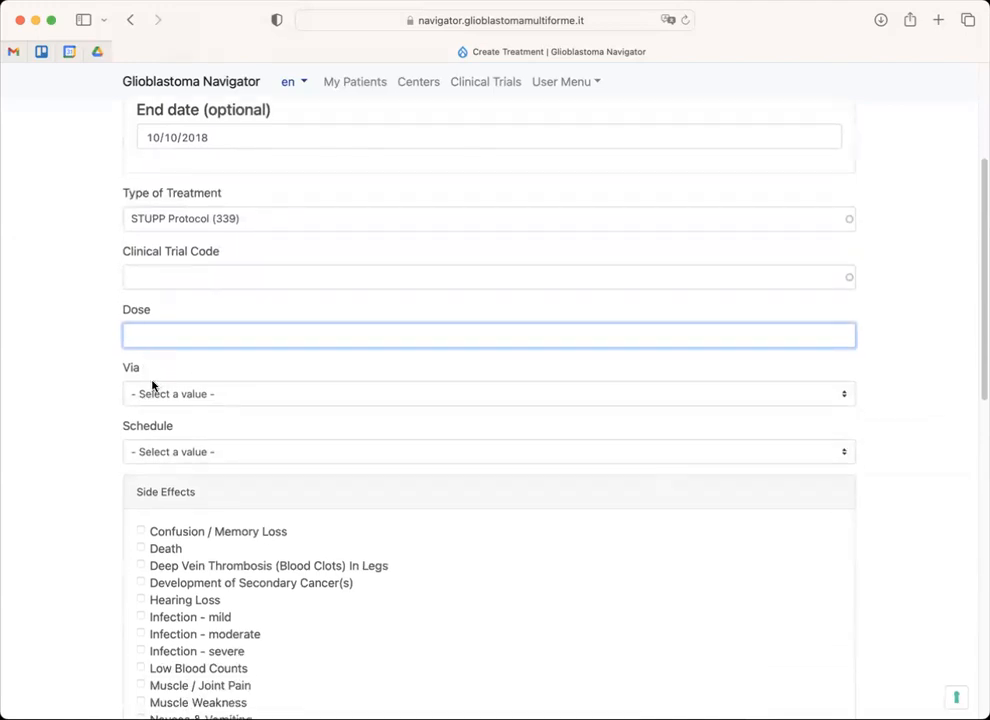
type("5")
left_click(236, 396)
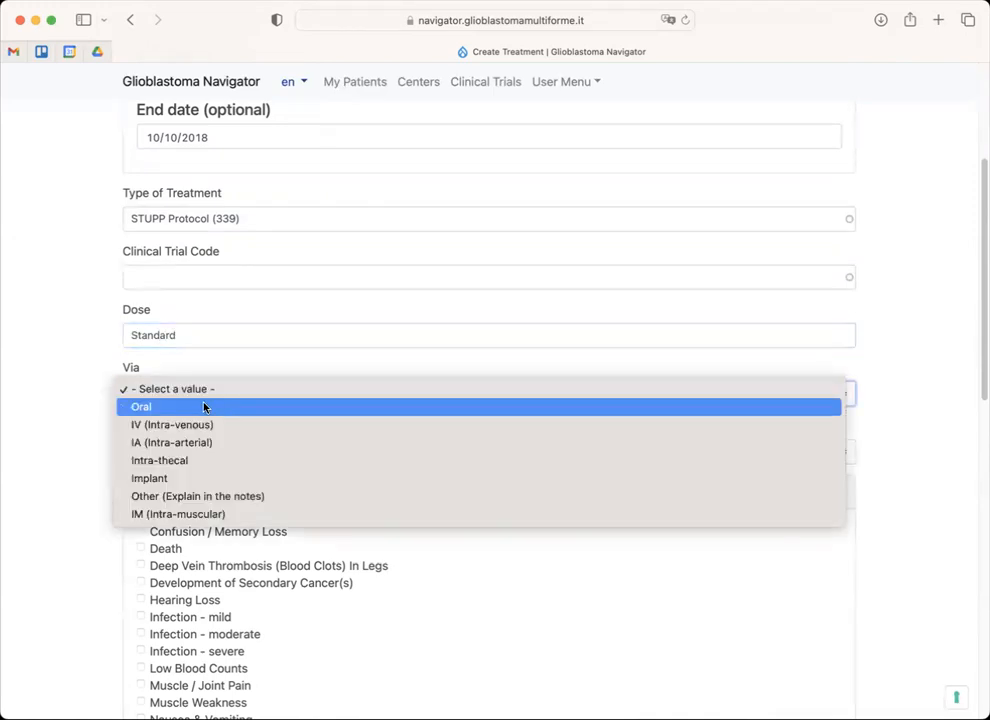
left_click(204, 407)
- Set the treatment's schedule to Other (Specify in the notes)
scroll(234, 340, "down", 2)
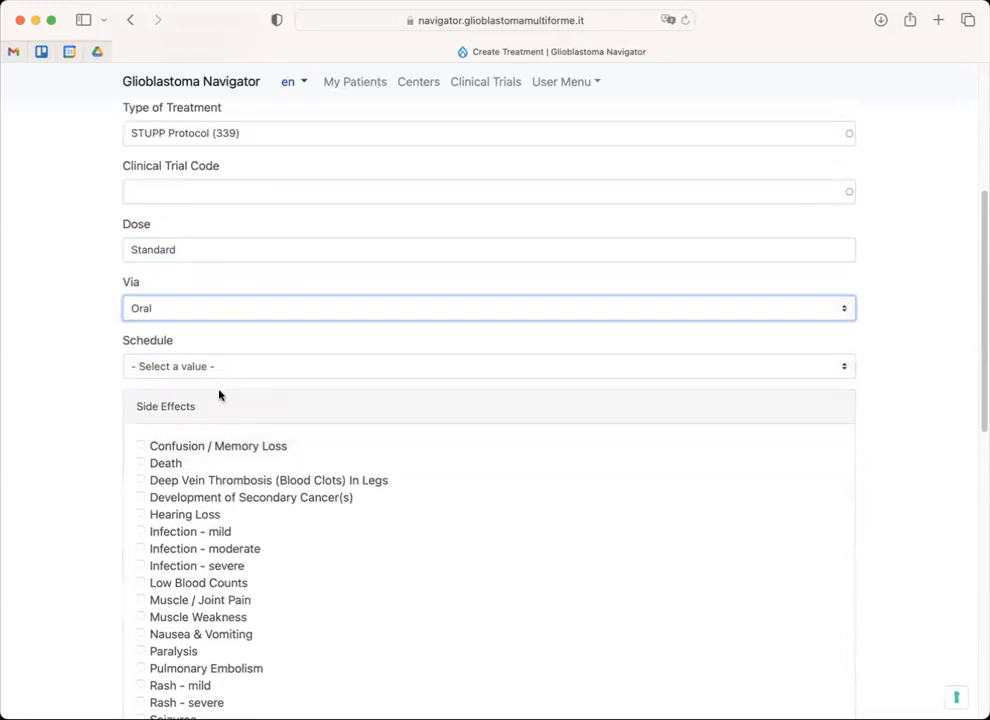
left_click(211, 376)
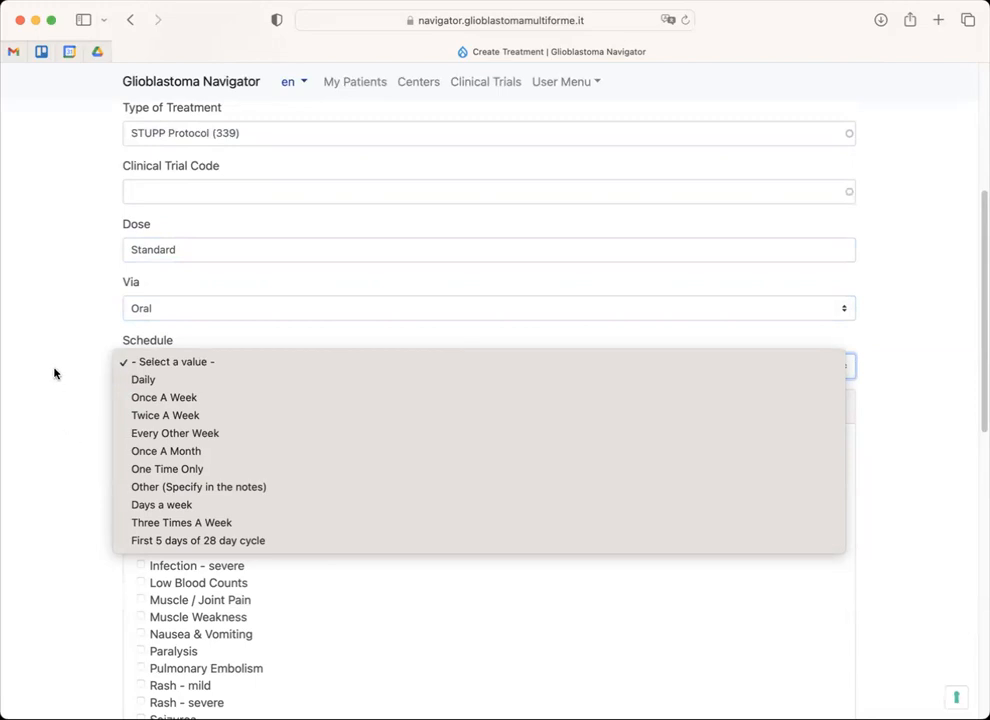
left_click(129, 487)
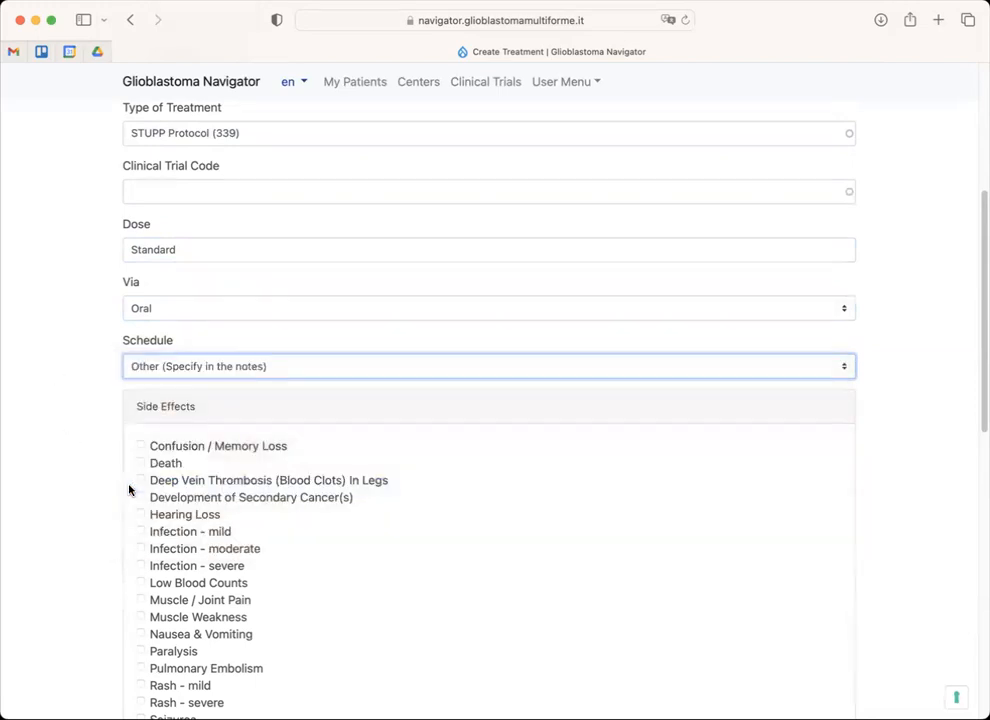
- Mark Low Blood Counts as a side effect of the treatment
scroll(88, 404, "down", 5)
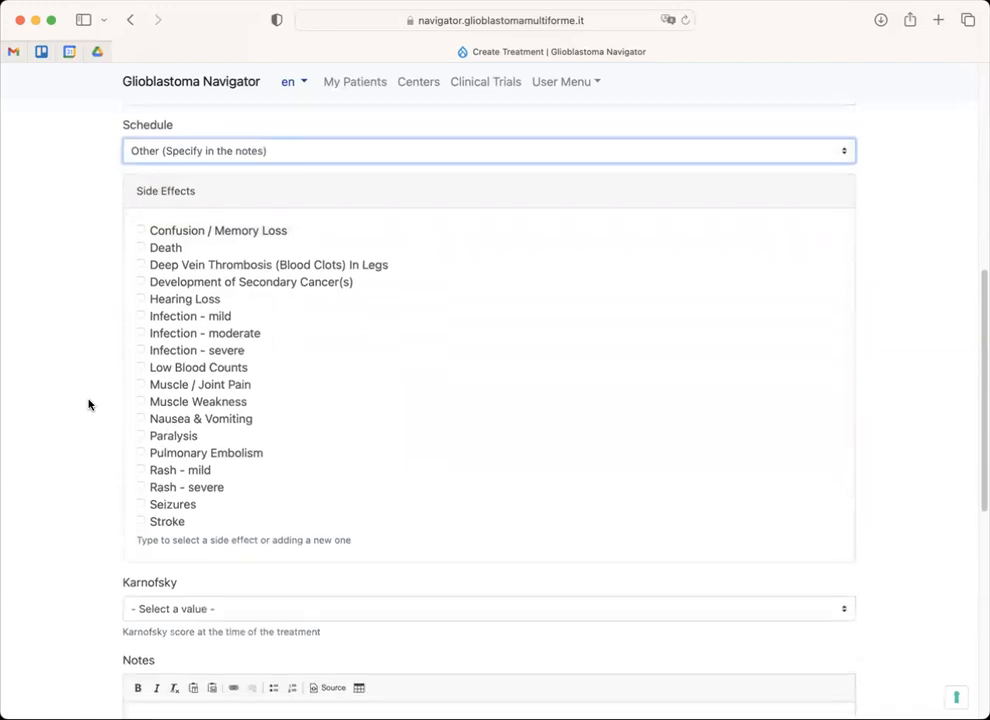
scroll(88, 404, "down", 1)
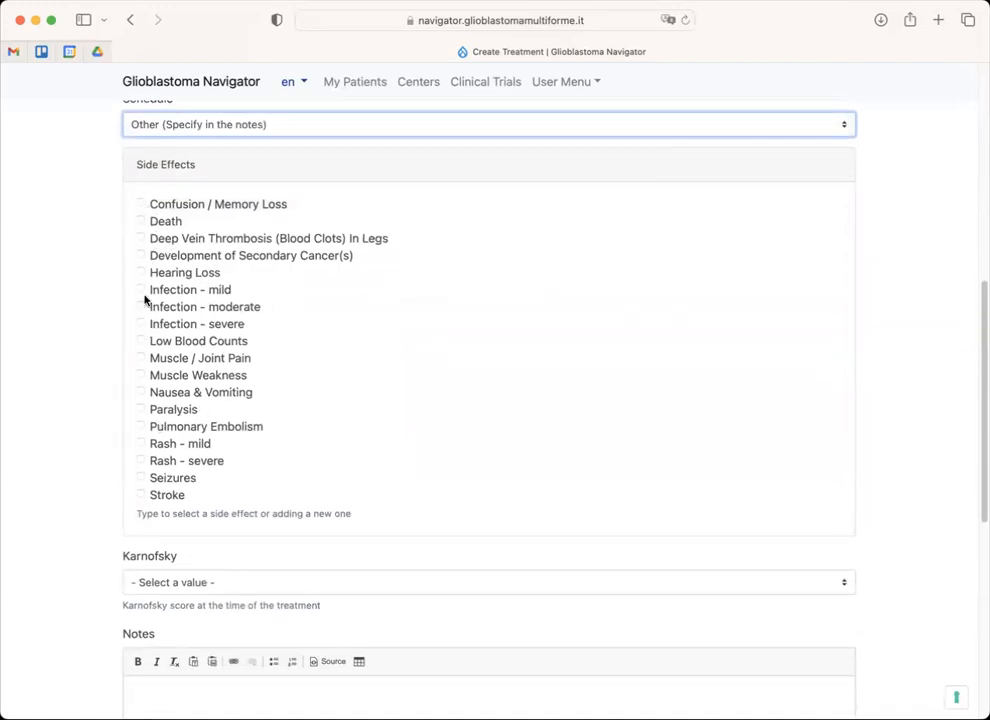
left_click(141, 340)
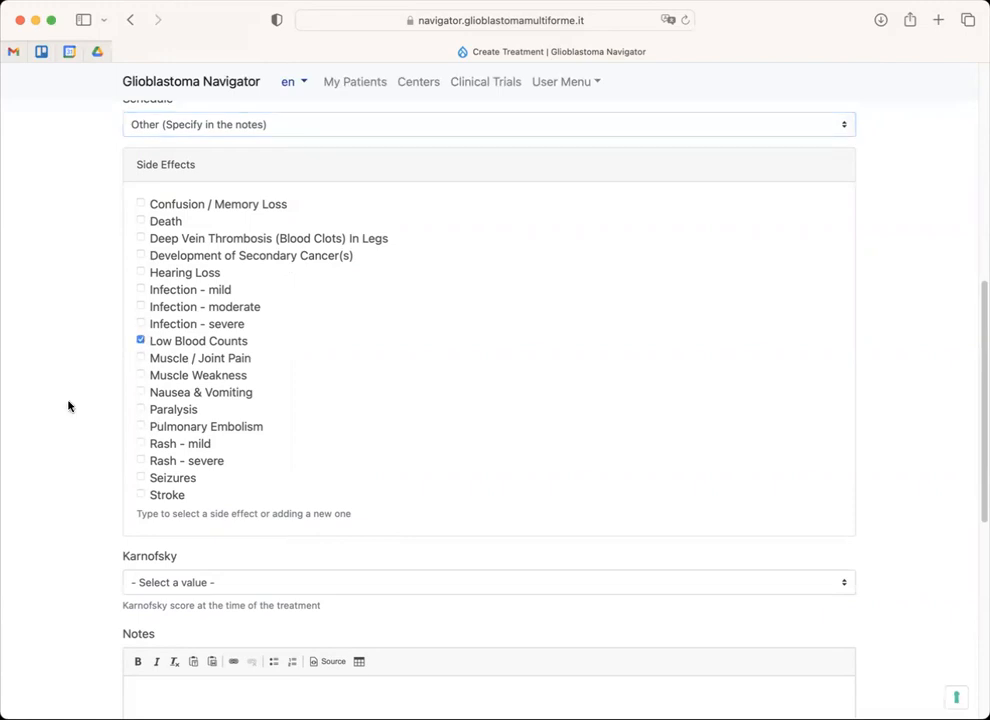
- Set the treatment's Karnofsky score to 90 (able to carry on normal activity) and save the treatment
scroll(68, 405, "down", 4)
left_click(171, 481)
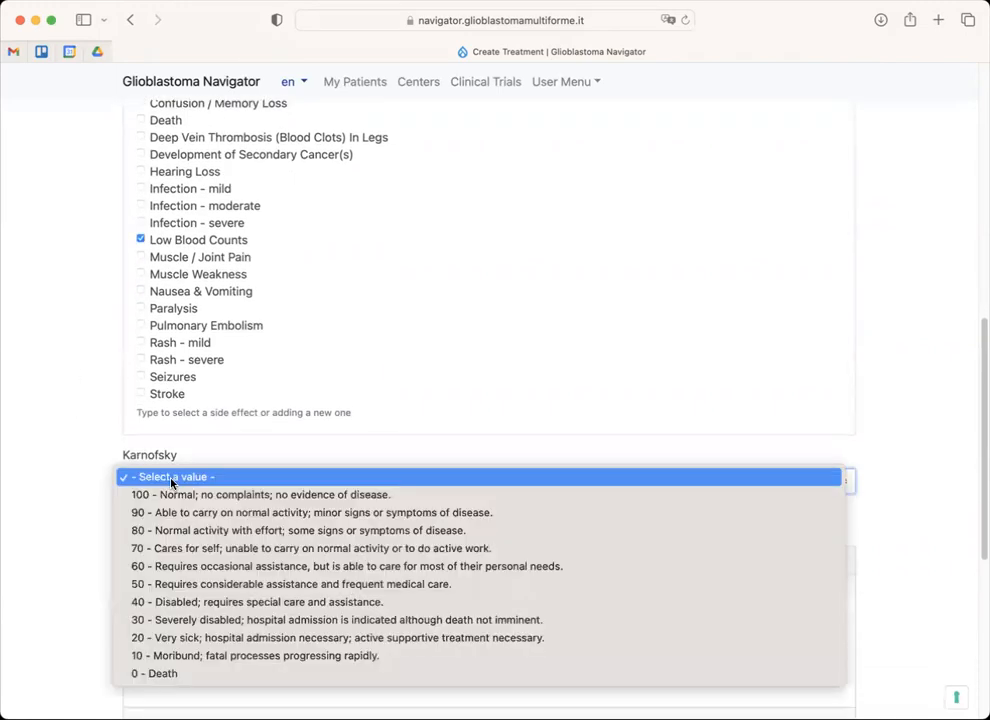
left_click(131, 514)
scroll(110, 592, "down", 3)
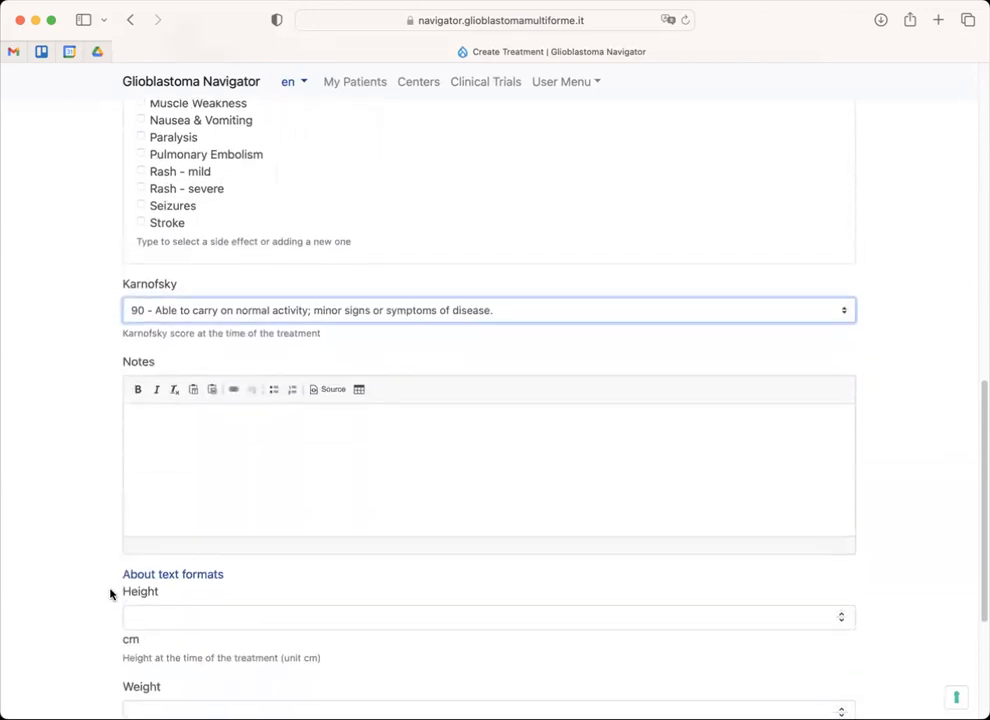
scroll(115, 653, "down", 2)
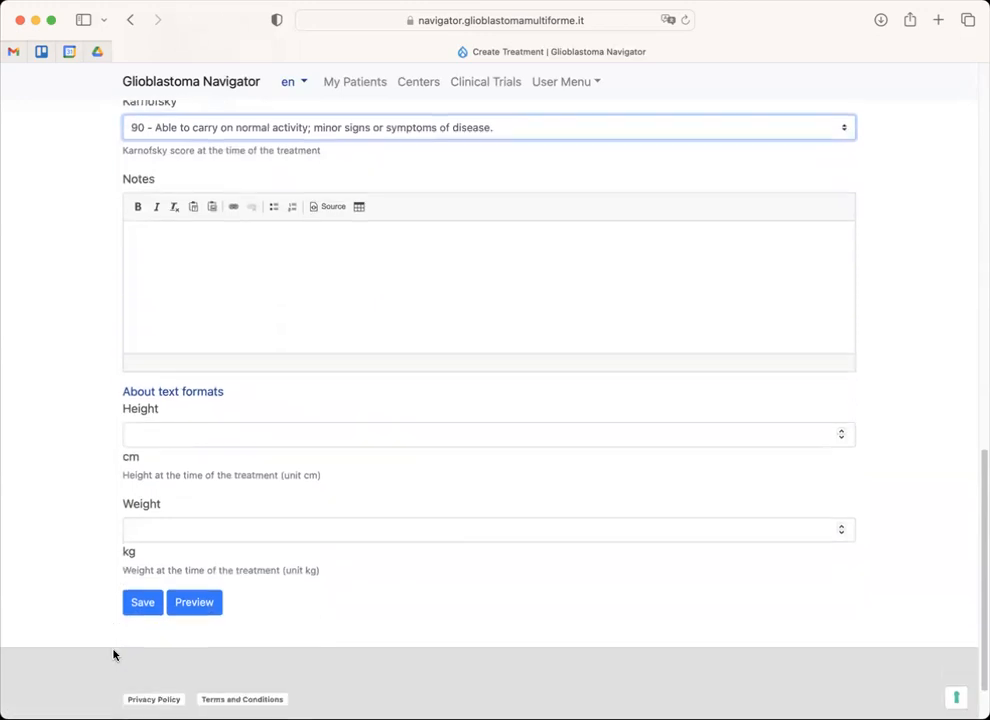
left_click(139, 605)
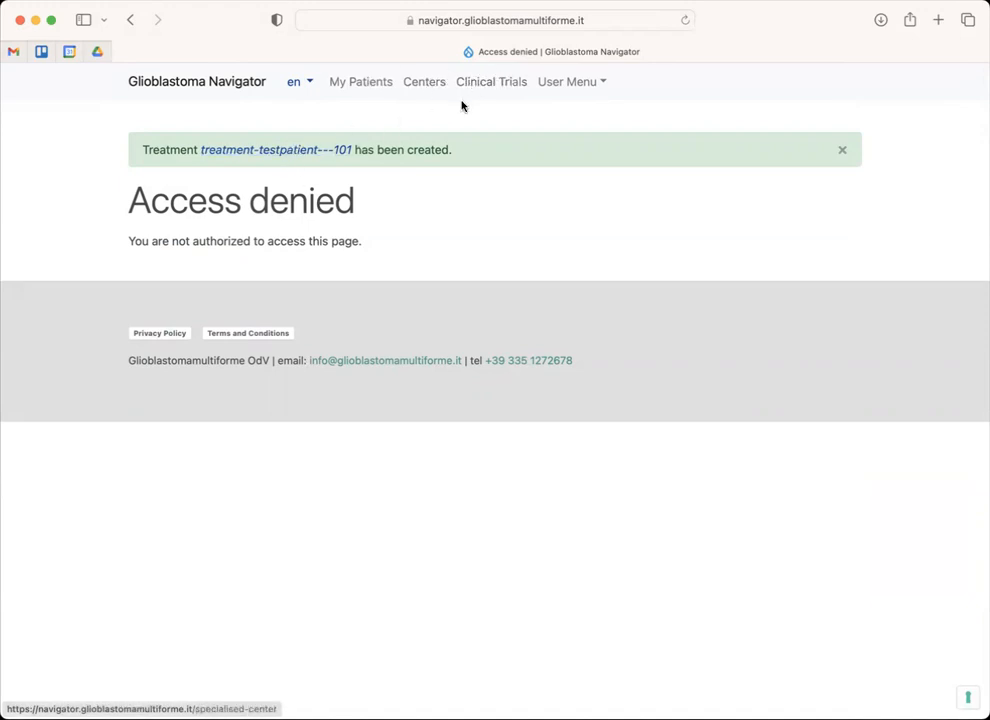
- Open the testpatient profile from the patient list and check its treatment and status update sections
left_click(507, 86)
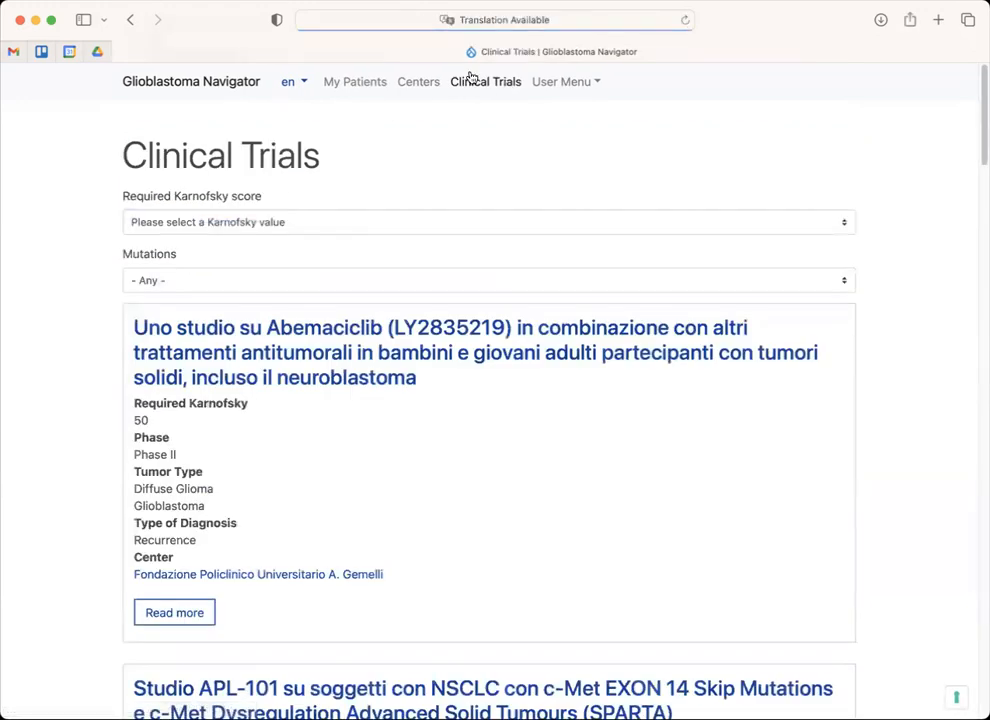
left_click(380, 85)
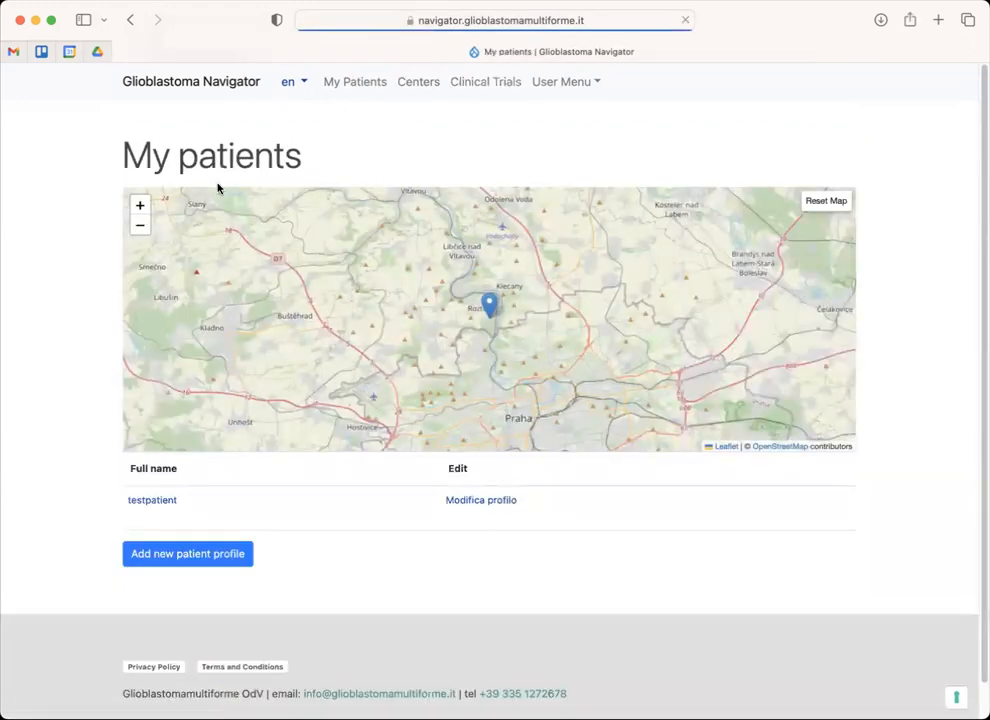
left_click(138, 501)
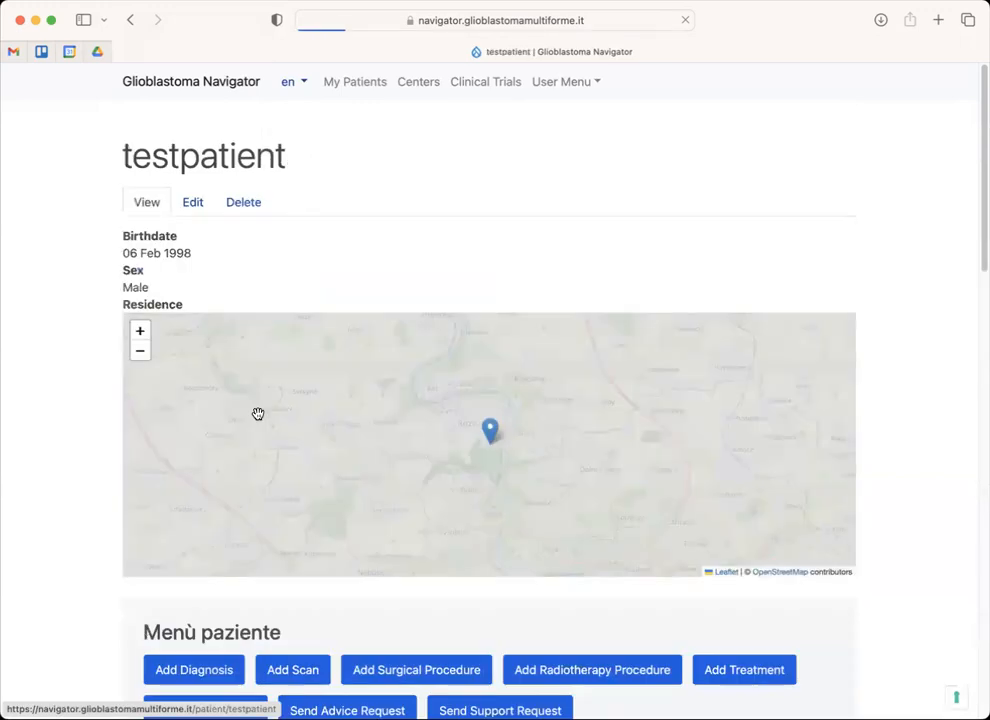
left_click(683, 22)
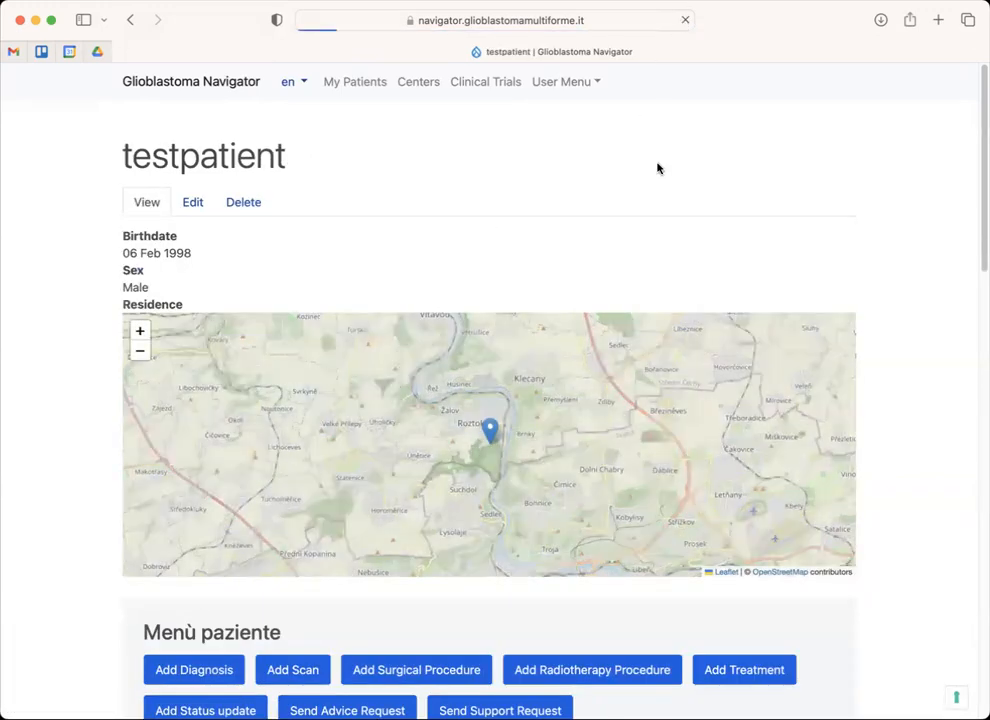
scroll(592, 386, "down", 20)
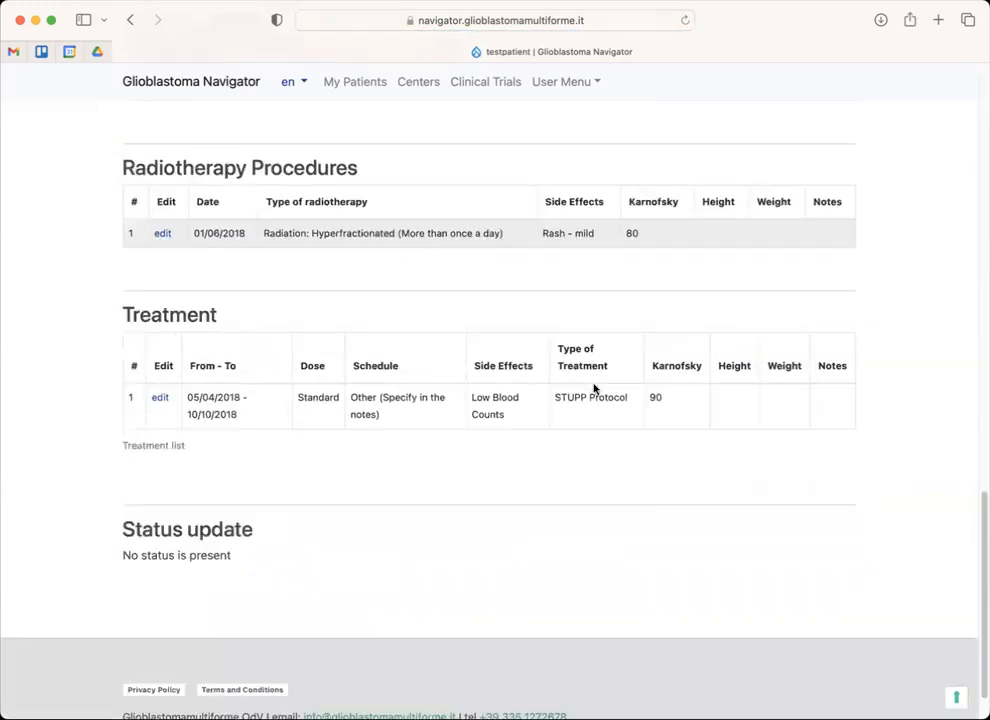
scroll(593, 388, "down", 2)
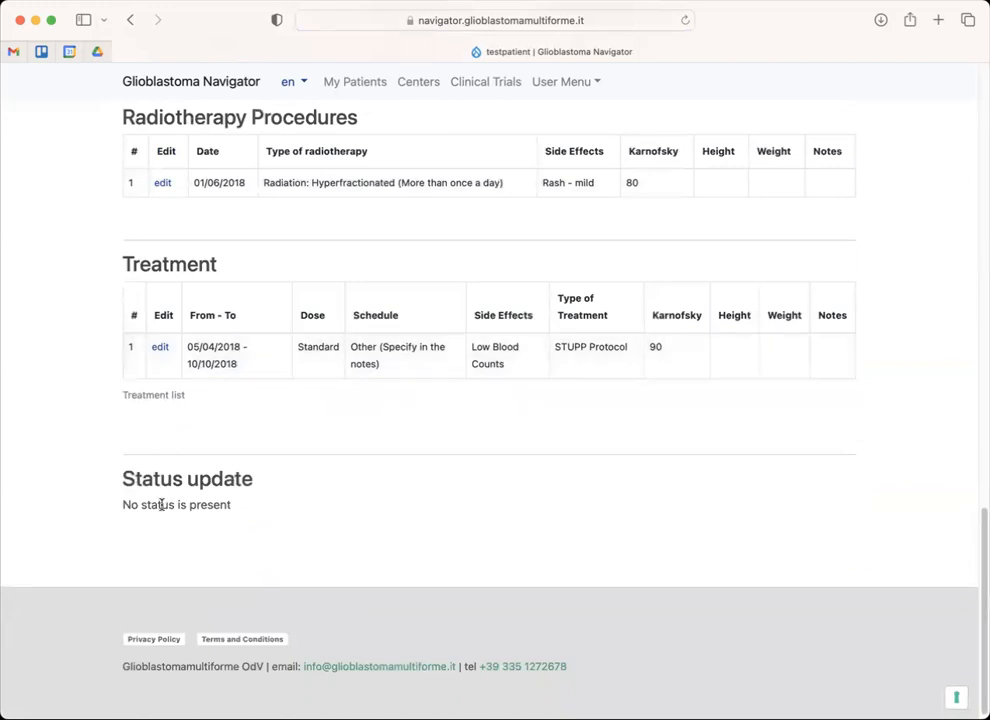
- Start a new status update for testpatient and set its date to 01/11/2018
scroll(152, 476, "up", 15)
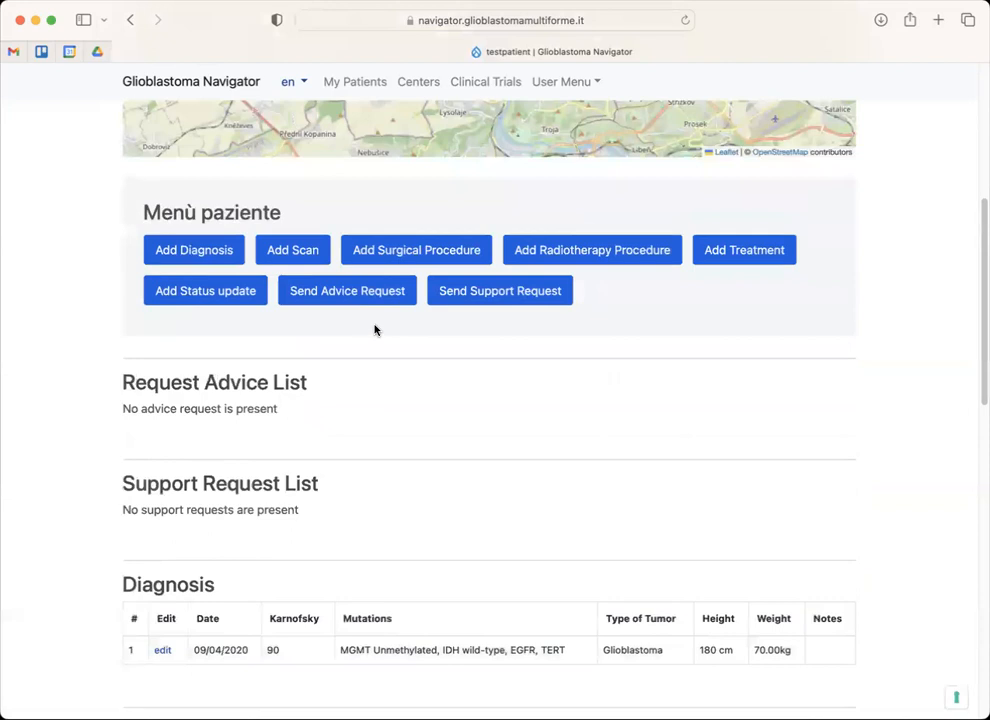
left_click(198, 291)
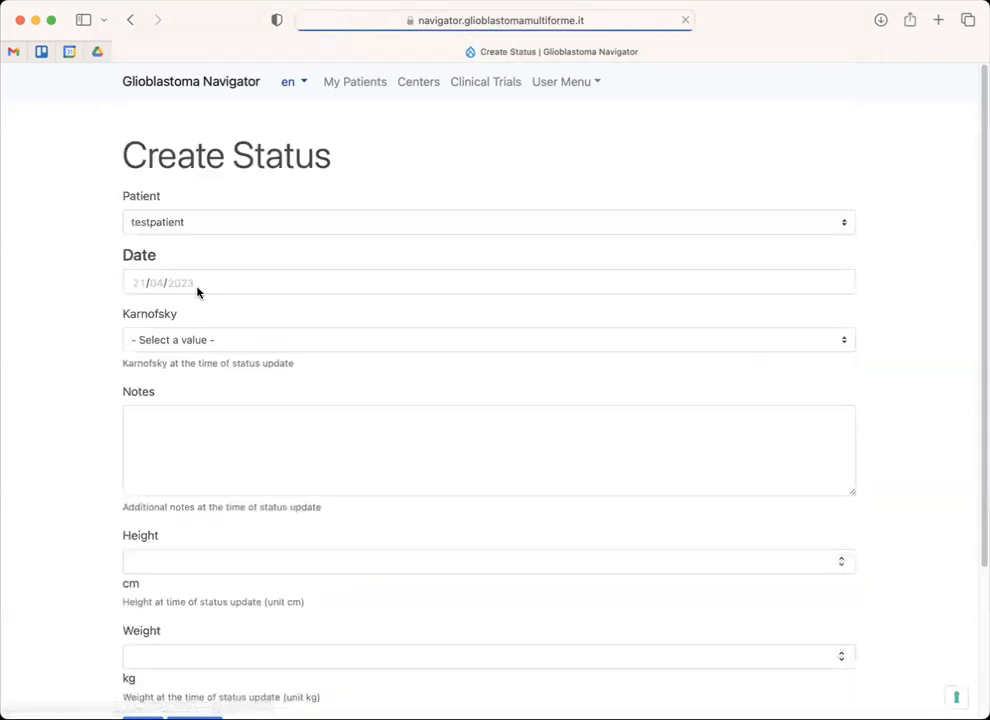
scroll(91, 395, "down", 1)
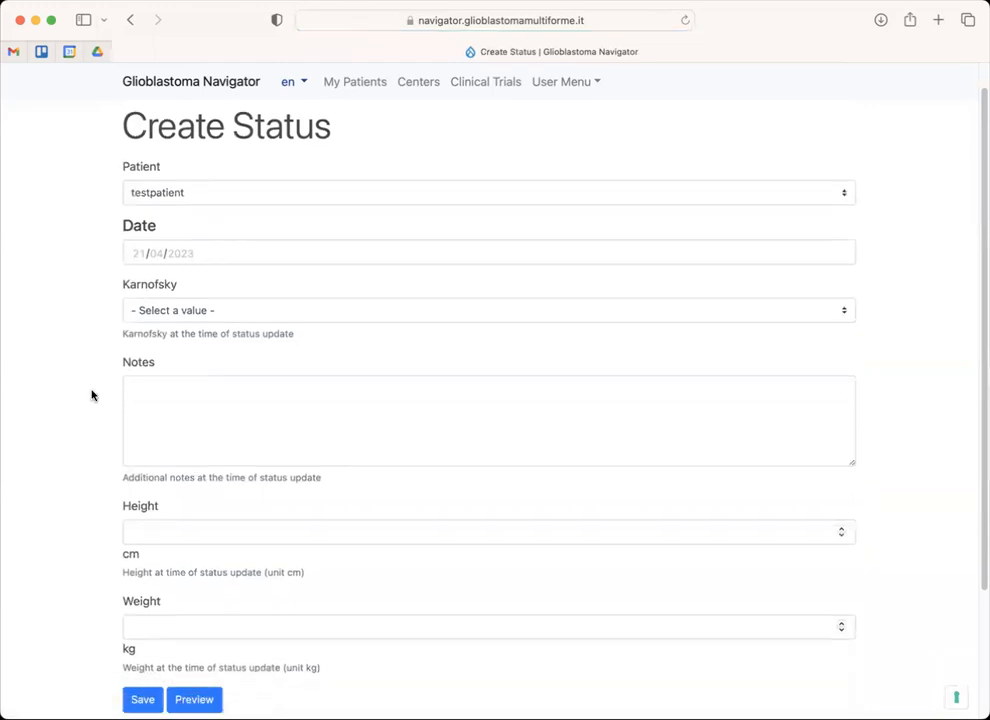
left_click(137, 256)
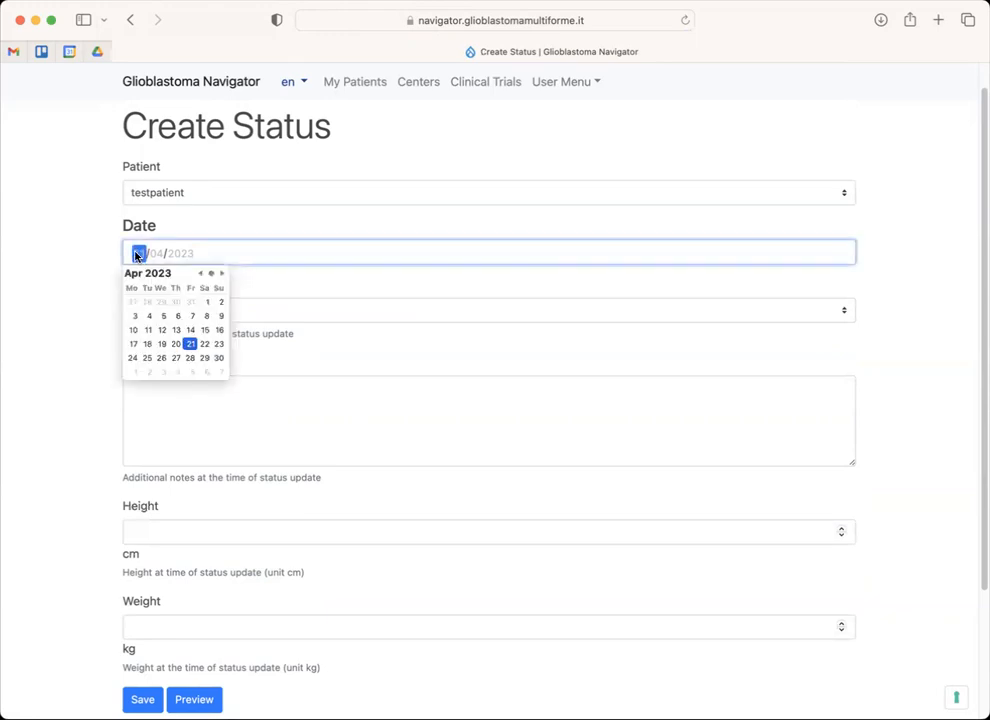
type("01/11/")
type("20")
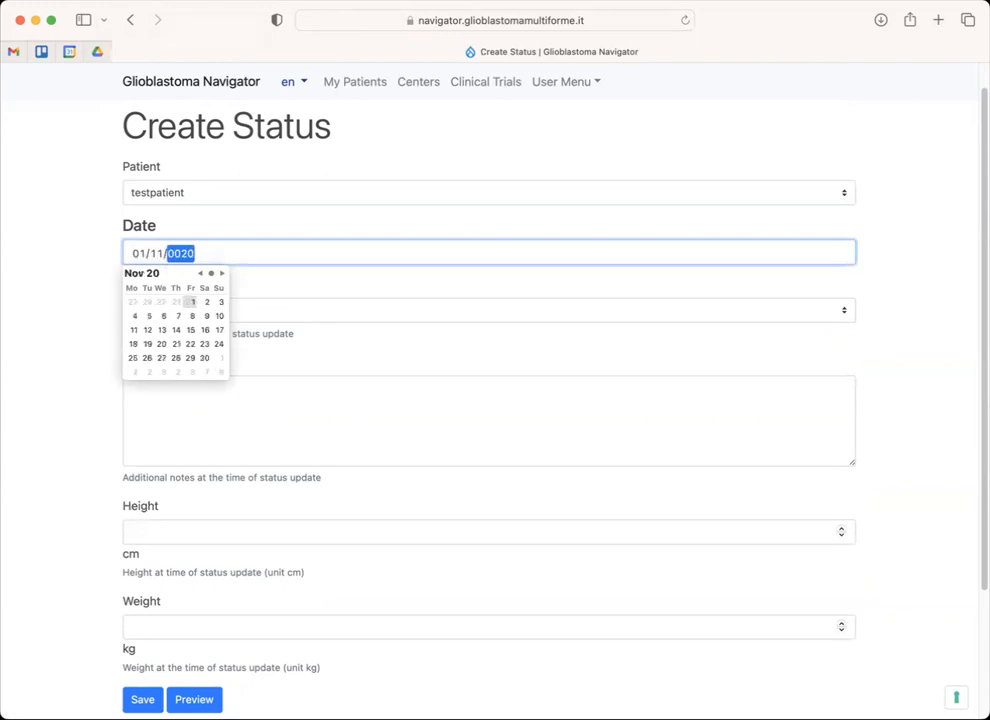
type("18")
- Set the status update's Karnofsky score to 60 (requires occasional assistance), keeping testpatient as the patient
left_click(340, 192)
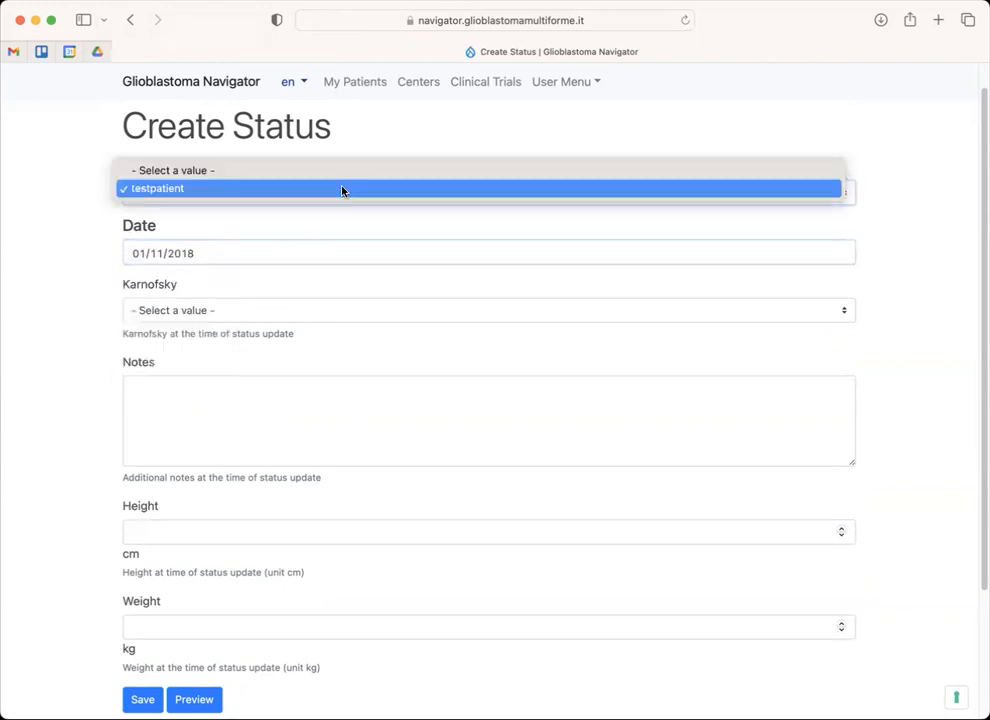
left_click(236, 316)
left_click(237, 314)
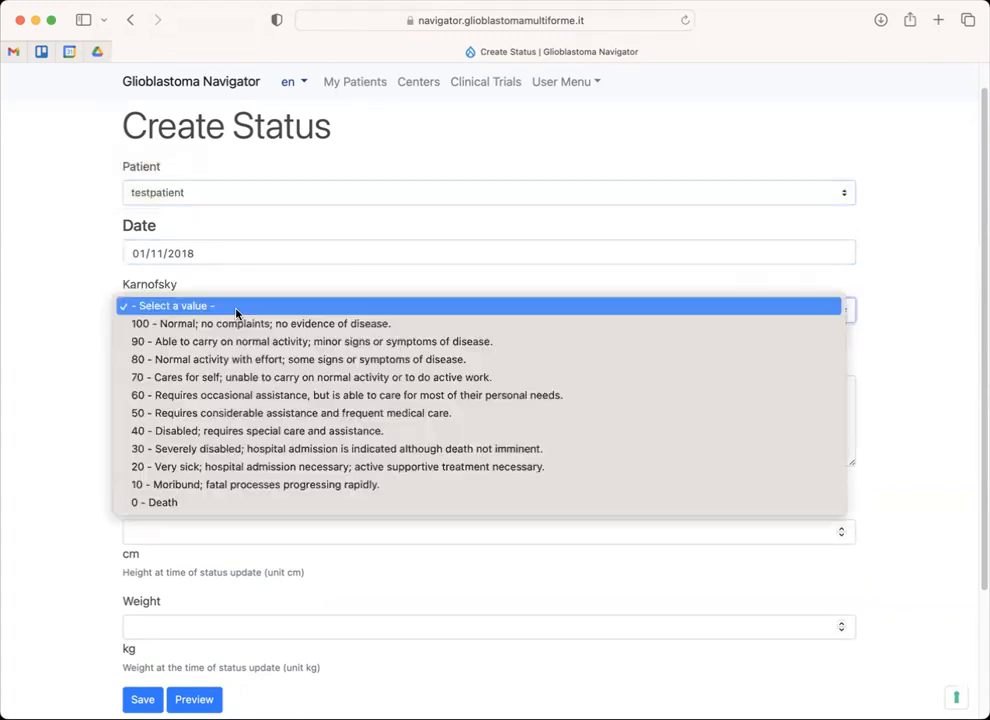
left_click(222, 398)
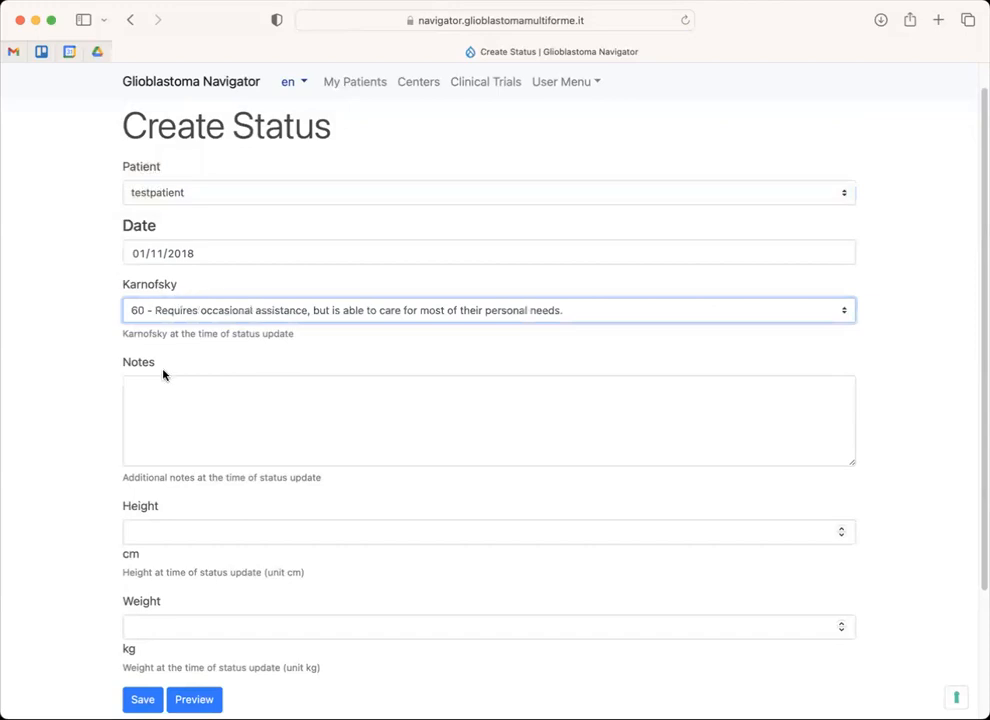
- Save the status update with its notes, height and weight left blank
scroll(208, 441, "down", 2)
left_click(179, 347)
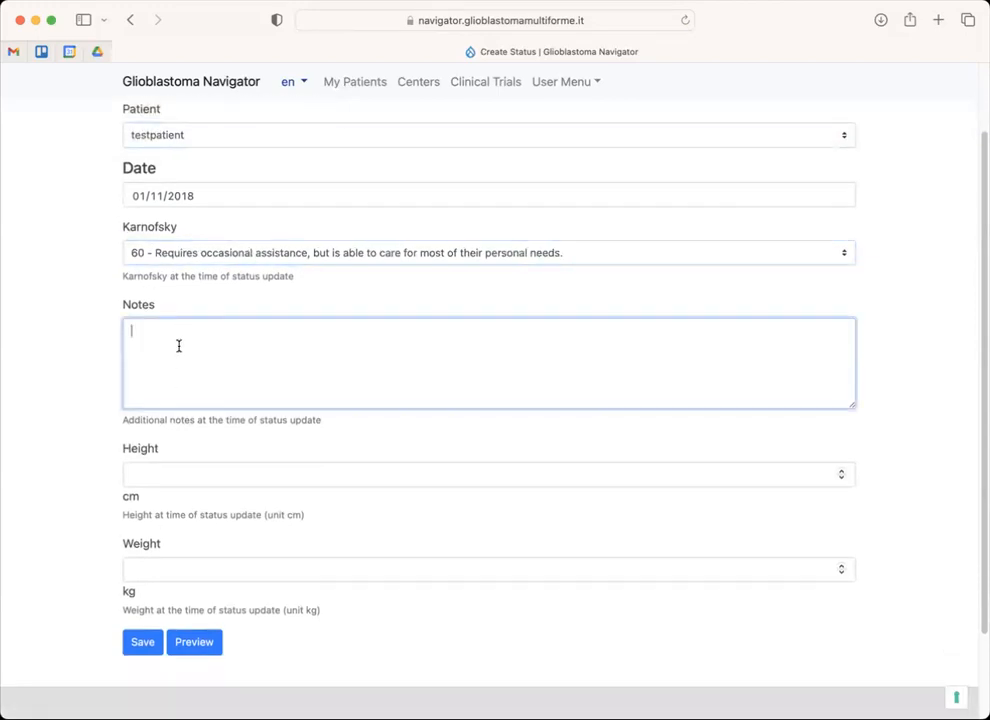
scroll(179, 346, "down", 4)
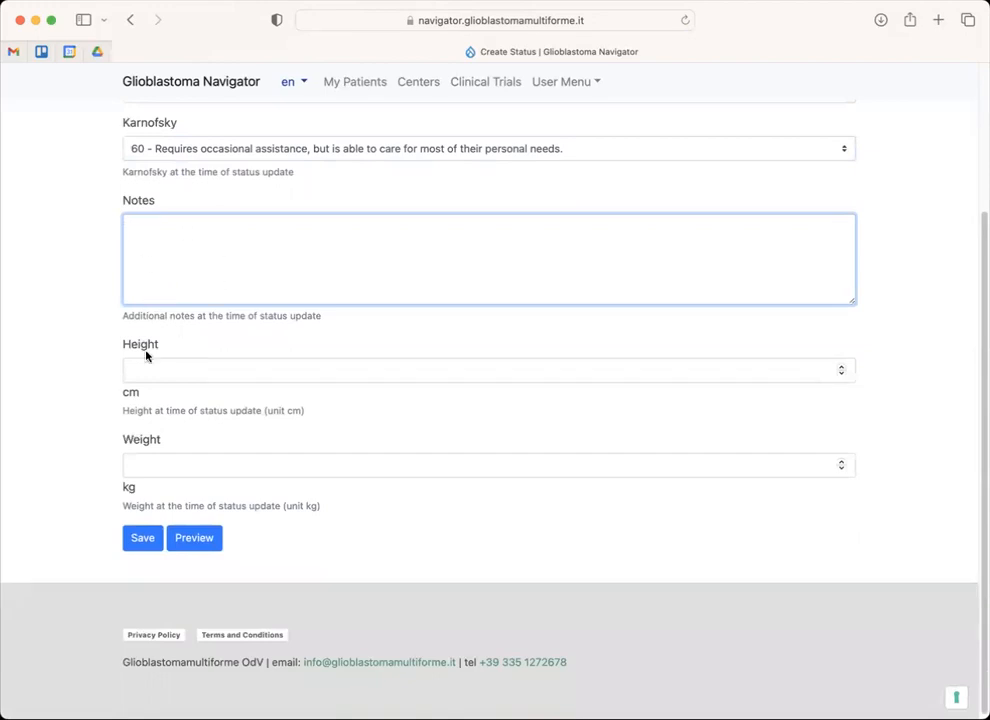
left_click(146, 372)
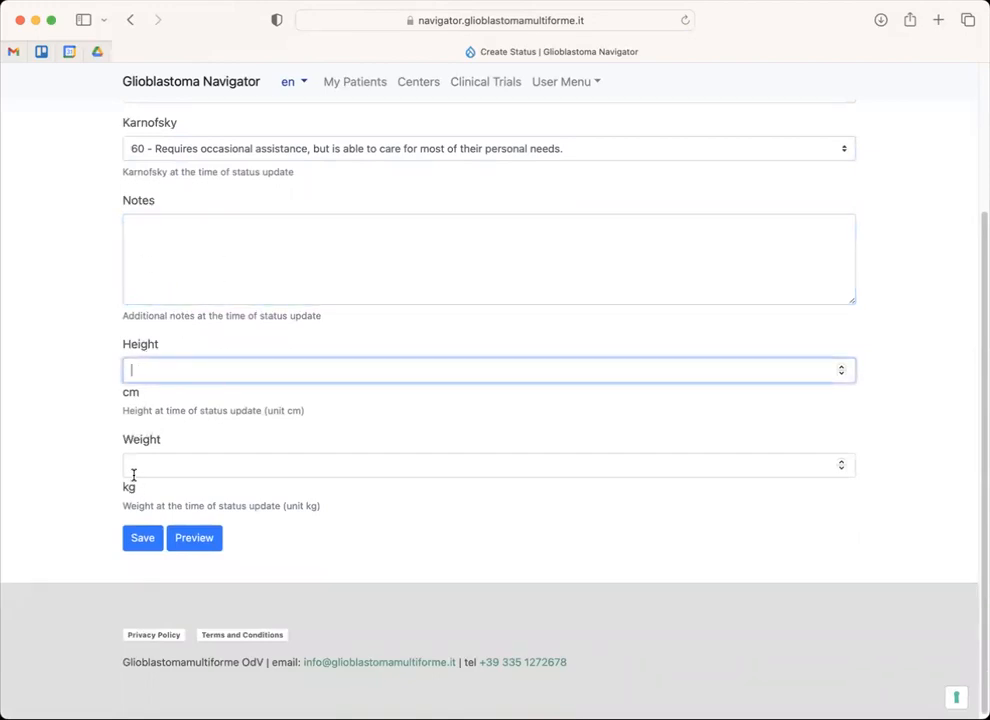
left_click(141, 543)
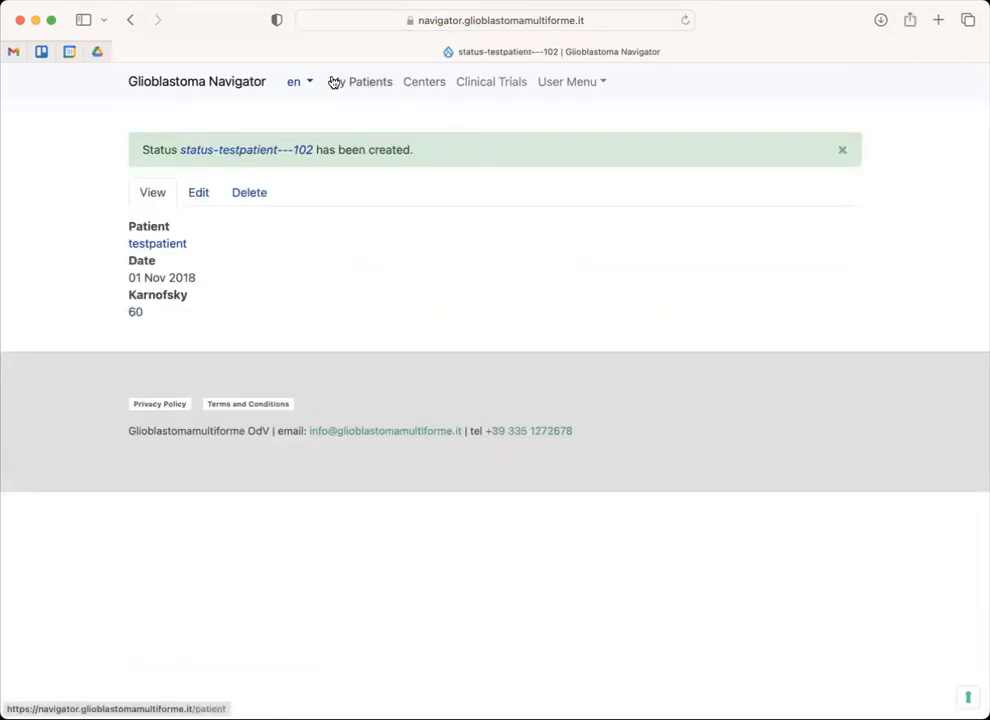
- Return to the testpatient profile and start a new advice request
left_click(371, 86)
left_click(155, 502)
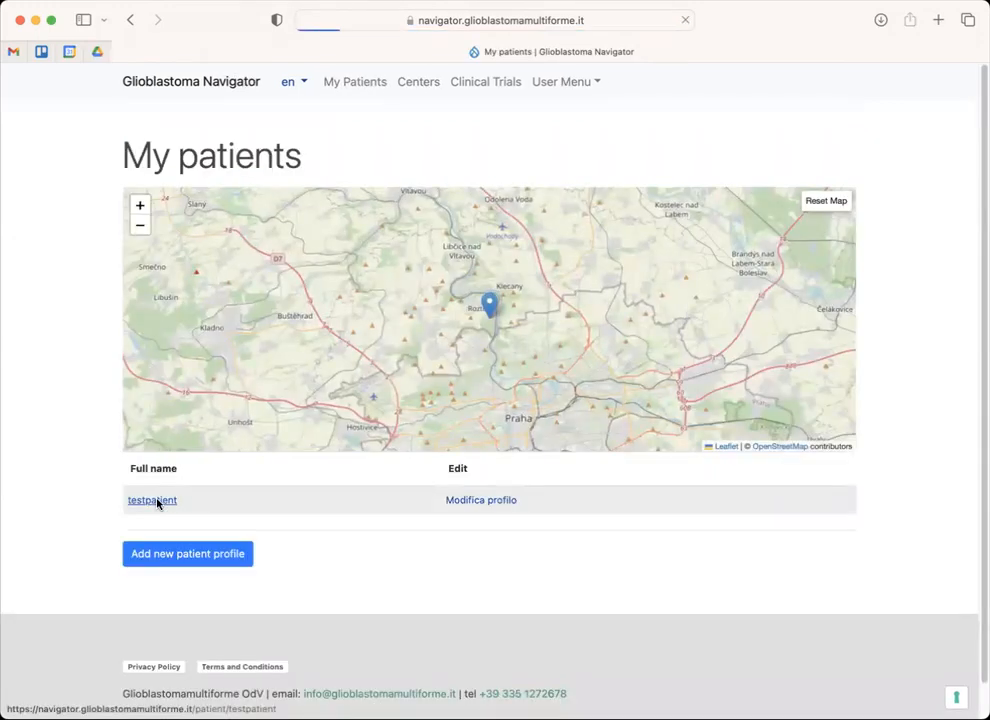
scroll(155, 497, "down", 5)
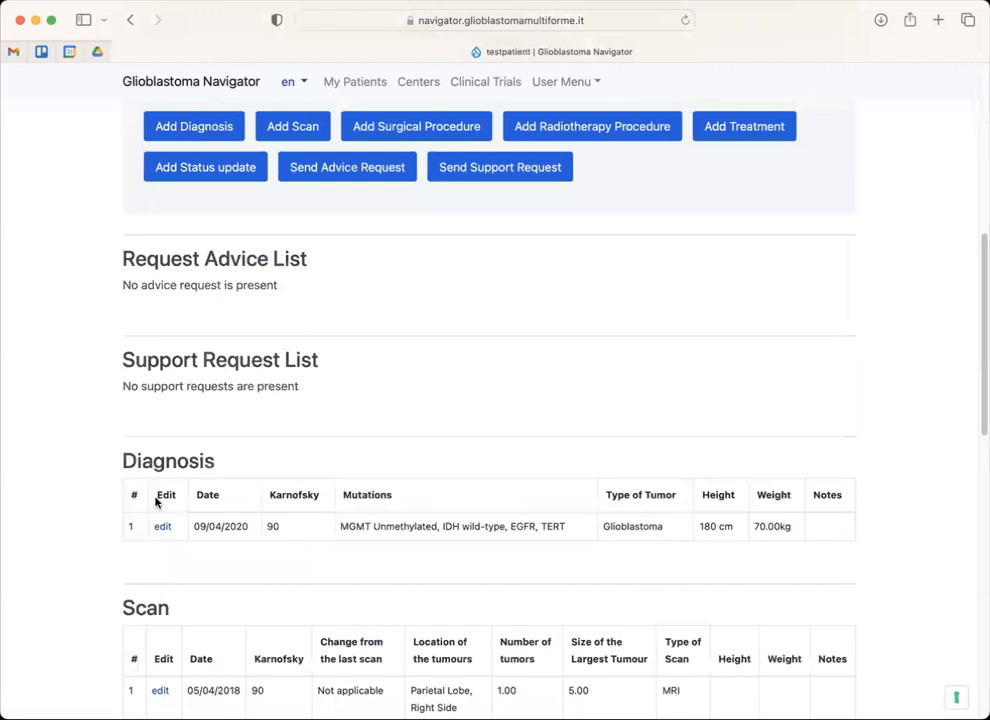
left_click(339, 170)
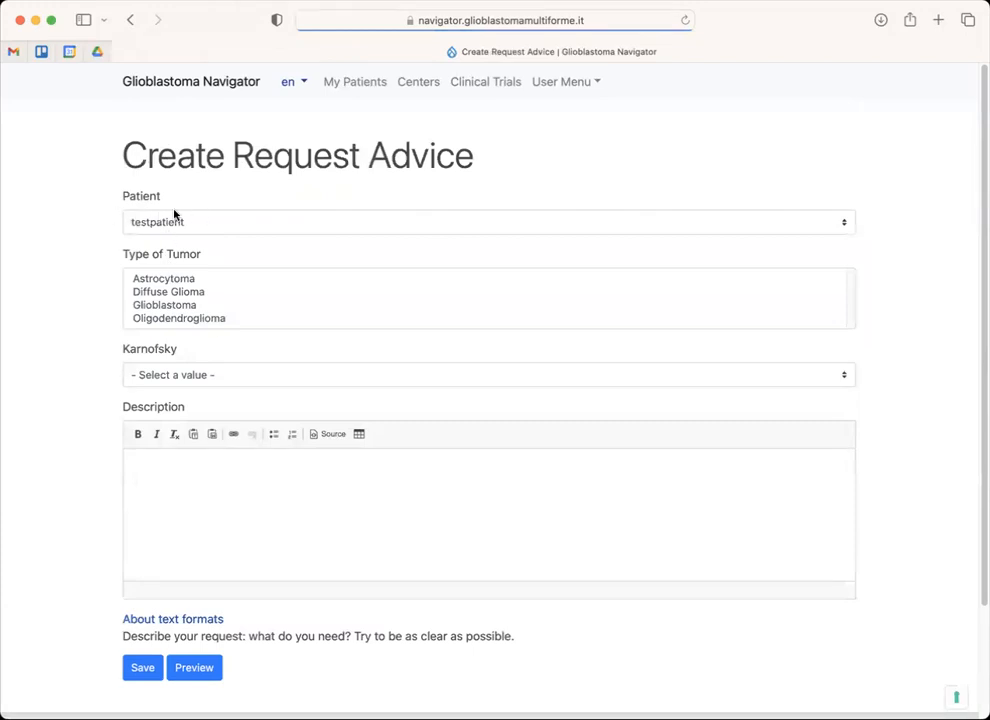
- Set the advice request's tumor type to Glioblastoma and its Karnofsky score to 70 (cares for self)
left_click(158, 309)
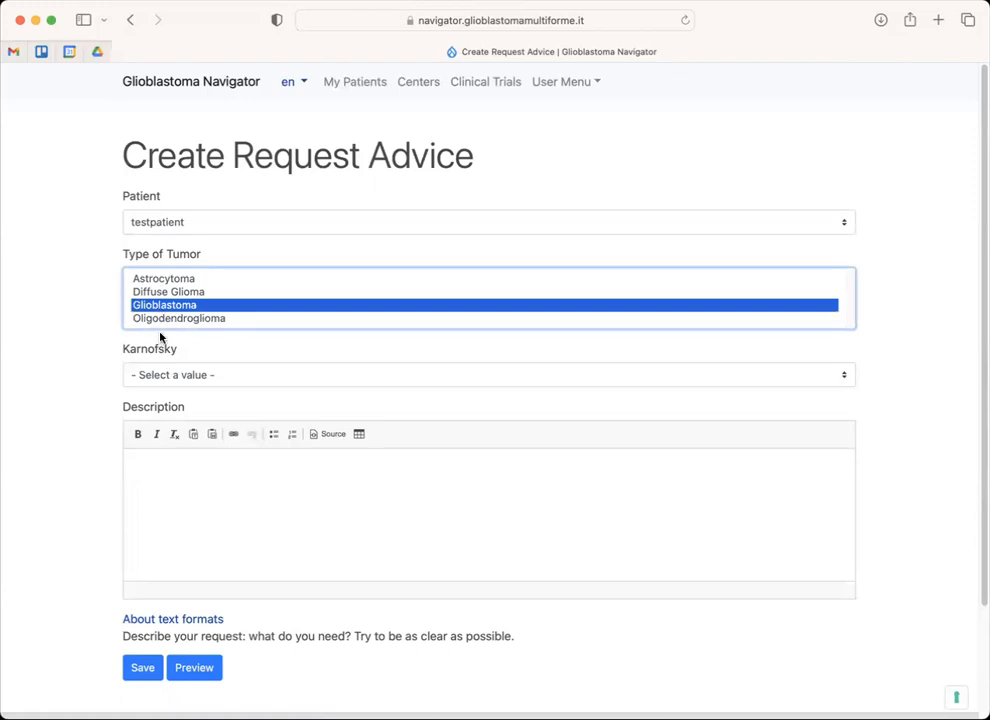
left_click(181, 377)
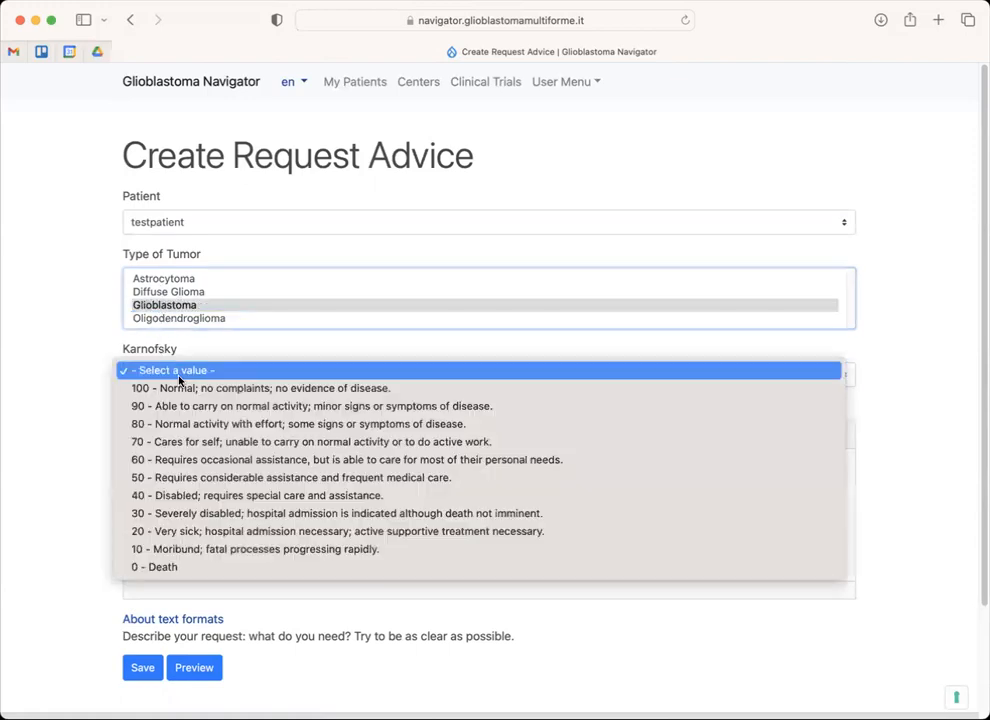
left_click(163, 441)
- Enter "what can I do now ..." as the advice request's description and save the request
left_click(172, 461)
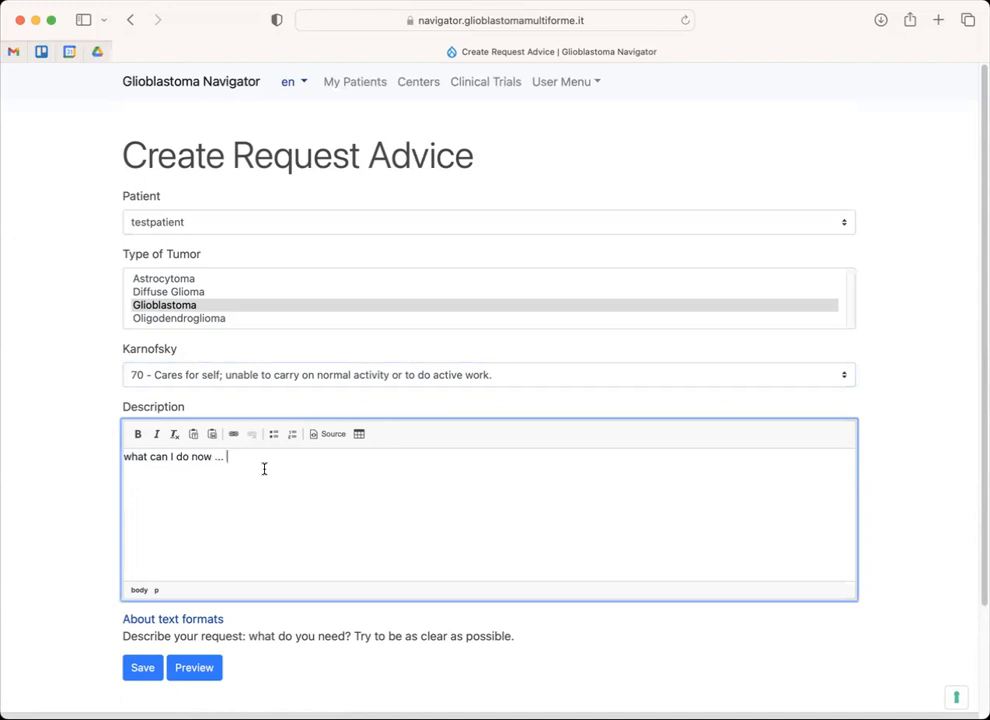
scroll(273, 505, "down", 2)
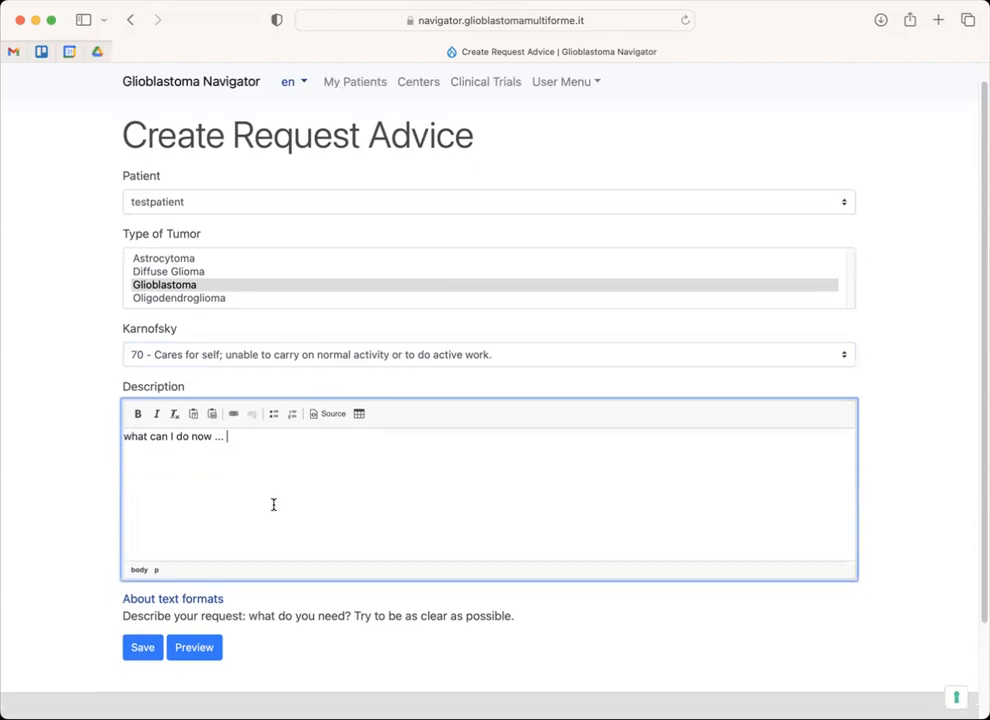
left_click(142, 639)
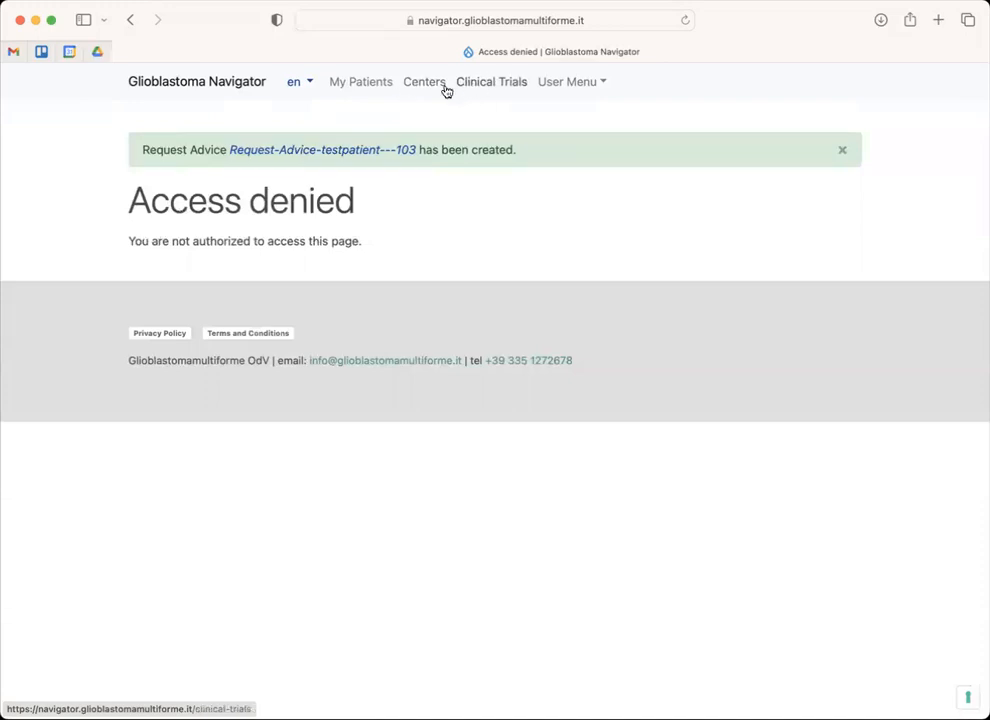
- Reopen the testpatient profile and review its listed records down to the status update section
left_click(358, 83)
left_click(155, 500)
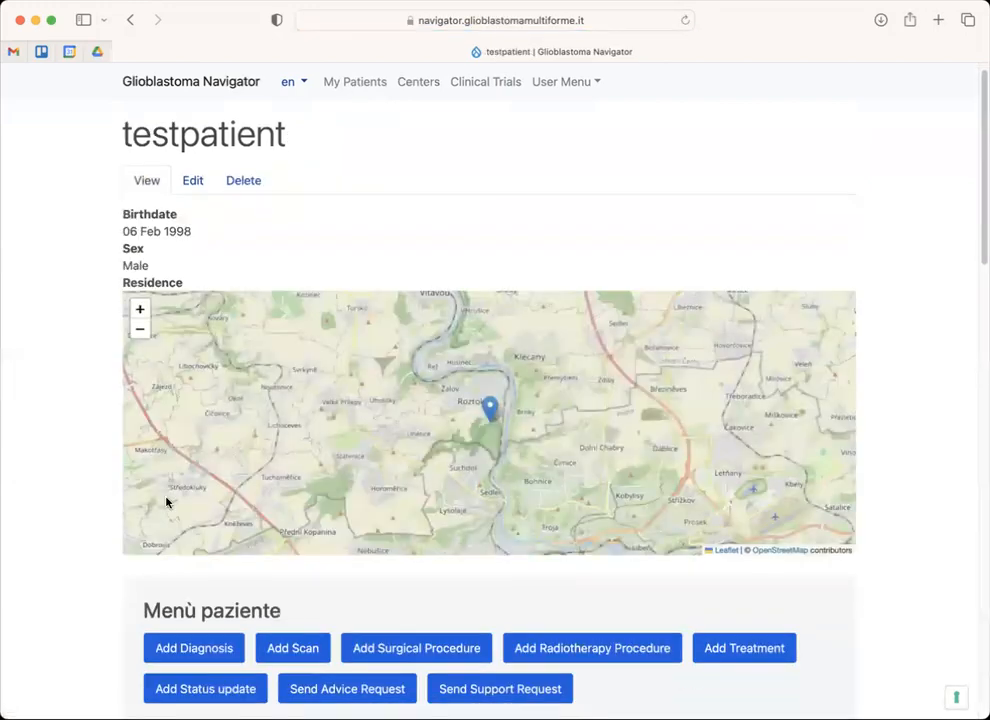
scroll(167, 503, "down", 20)
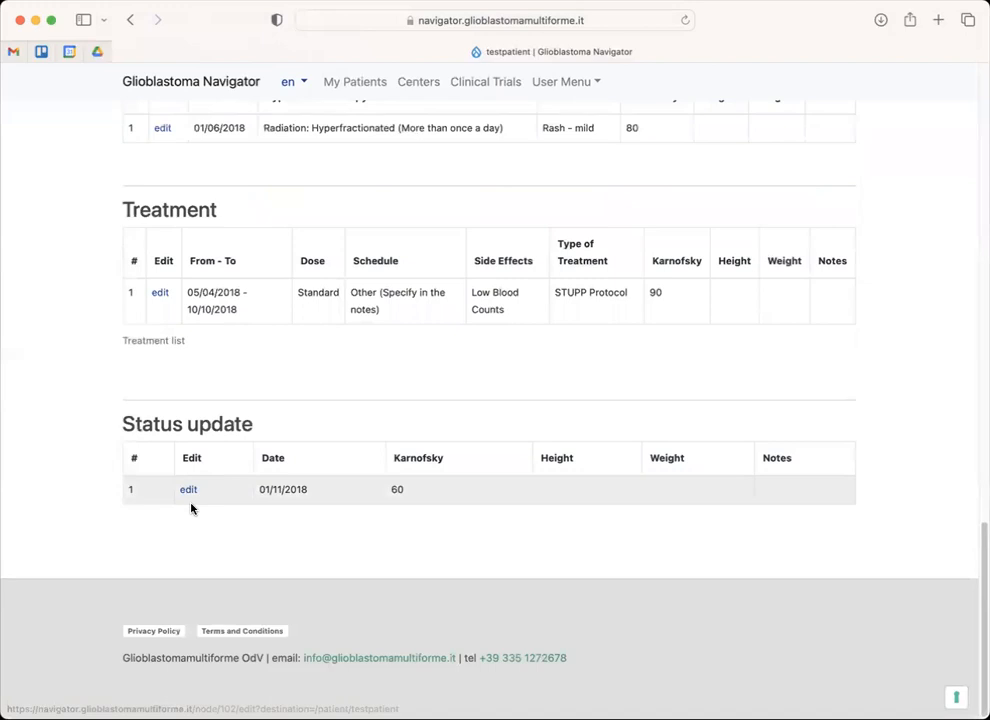
- Review the testpatient profile's advice request, support request, diagnosis, scan and surgical records
scroll(217, 420, "up", 15)
scroll(217, 425, "down", 4)
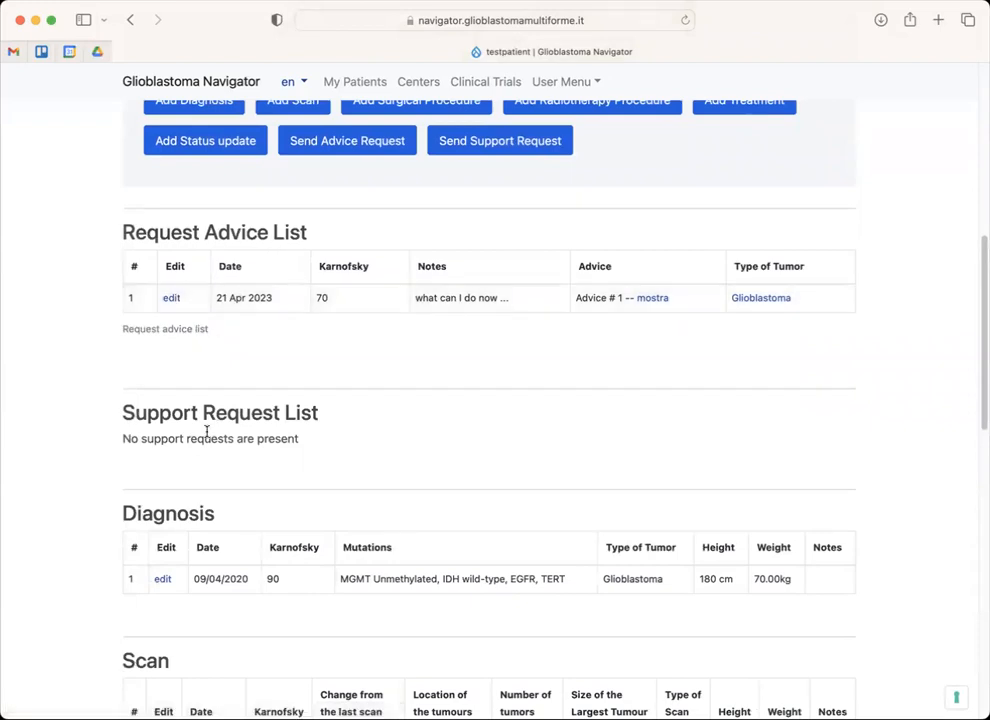
scroll(207, 437, "up", 1)
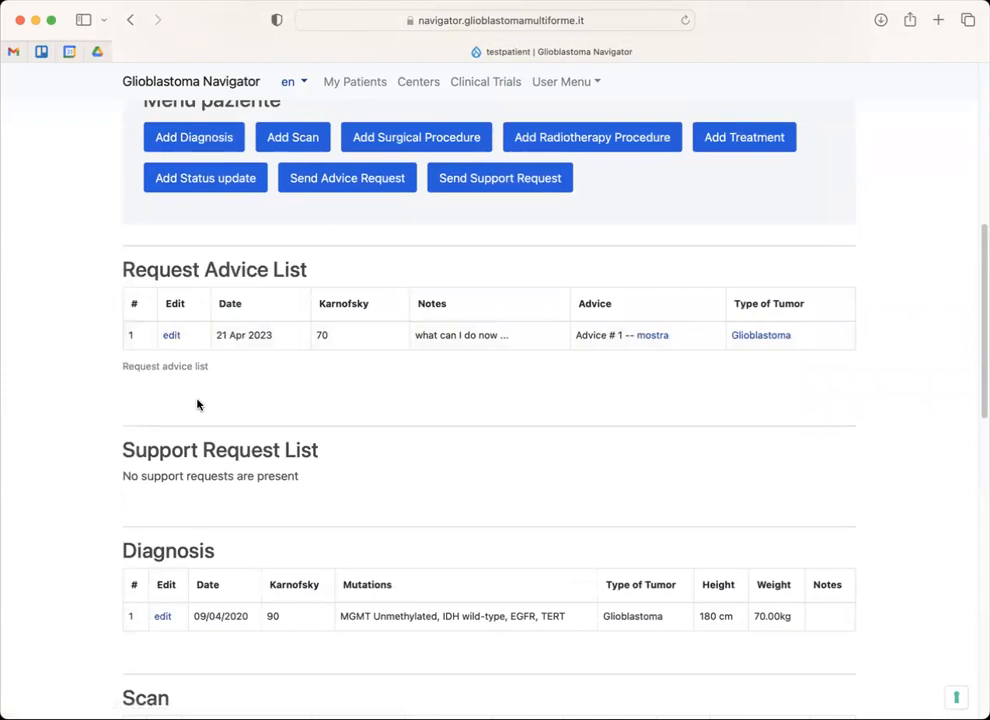
scroll(197, 404, "up", 5)
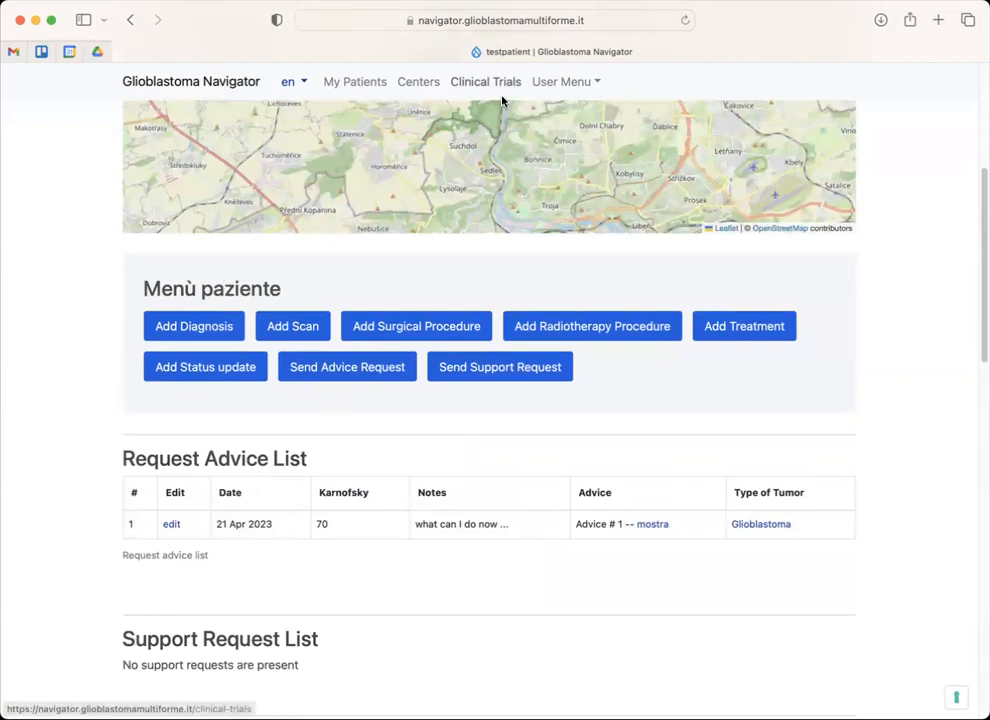
scroll(393, 257, "down", 6)
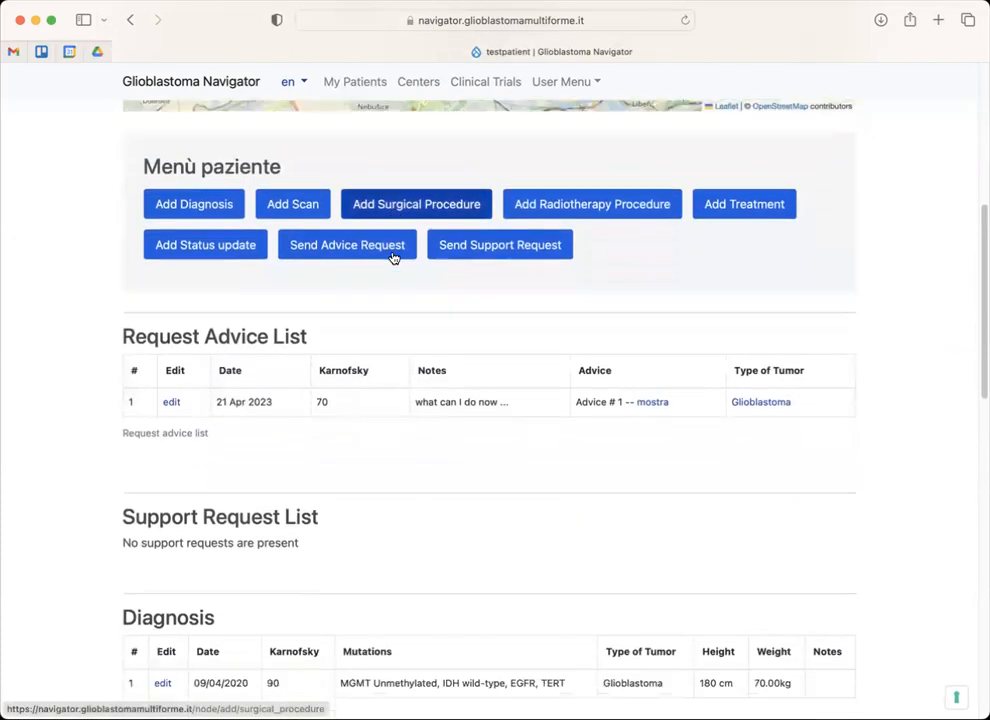
scroll(393, 257, "down", 2)
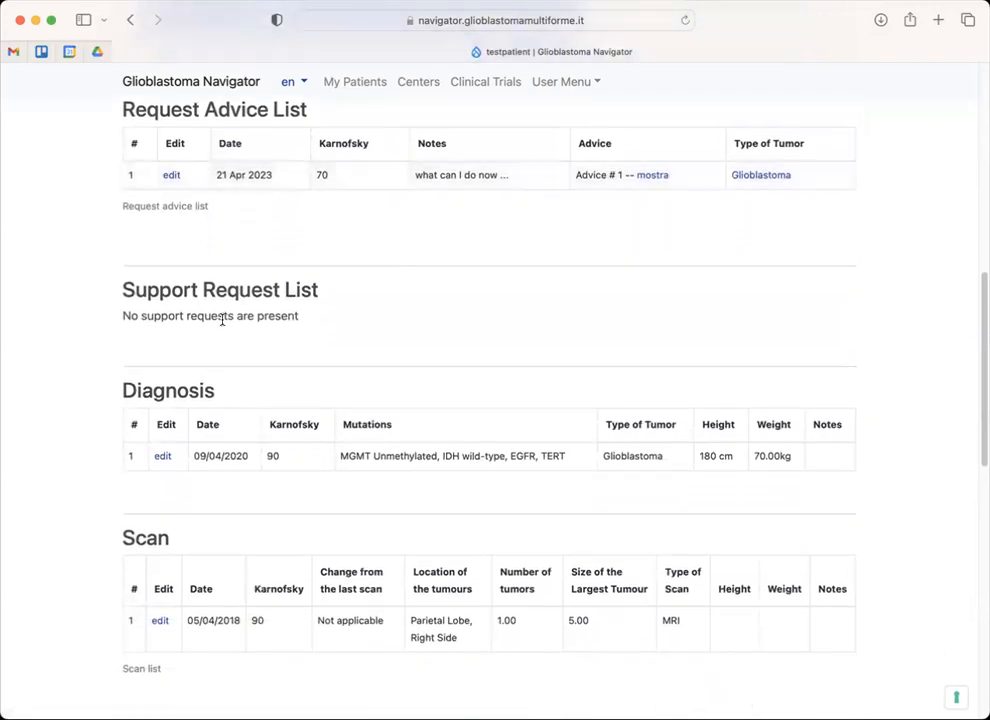
scroll(195, 393, "down", 6)
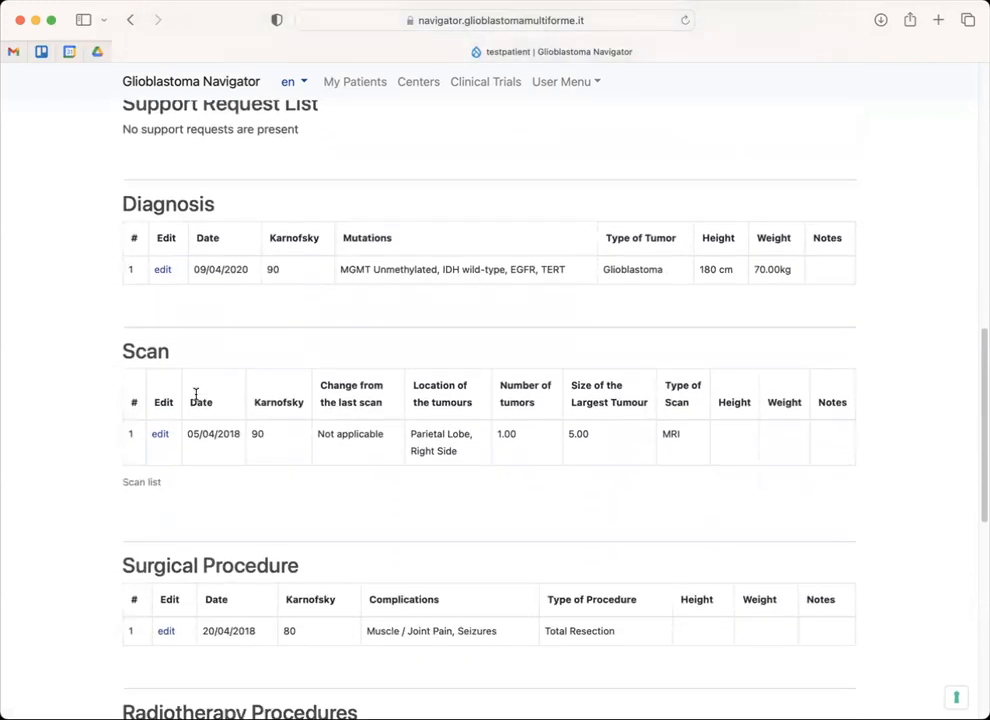
scroll(197, 306, "up", 11)
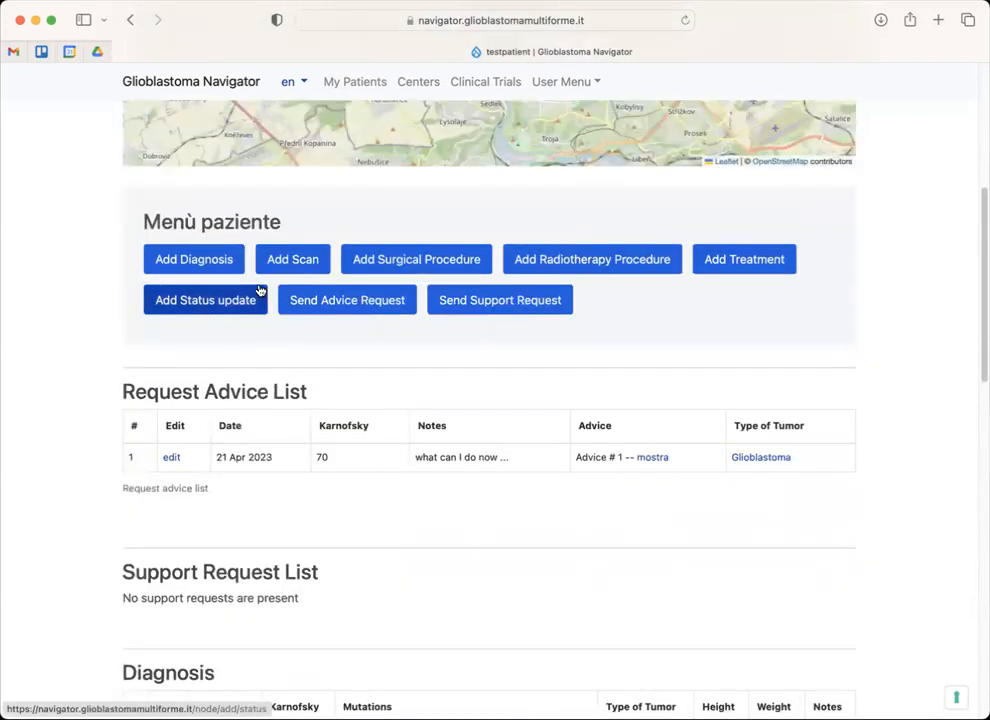
- Start a new scan record for testpatient and set its date to 25/05/2018
left_click(302, 260)
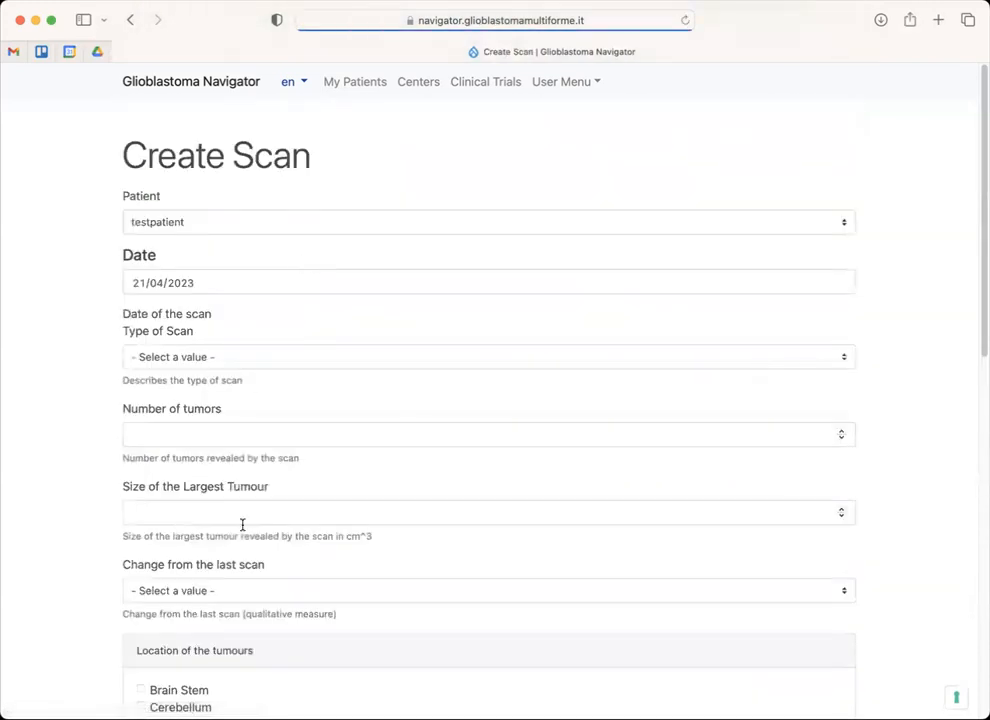
scroll(242, 524, "down", 1)
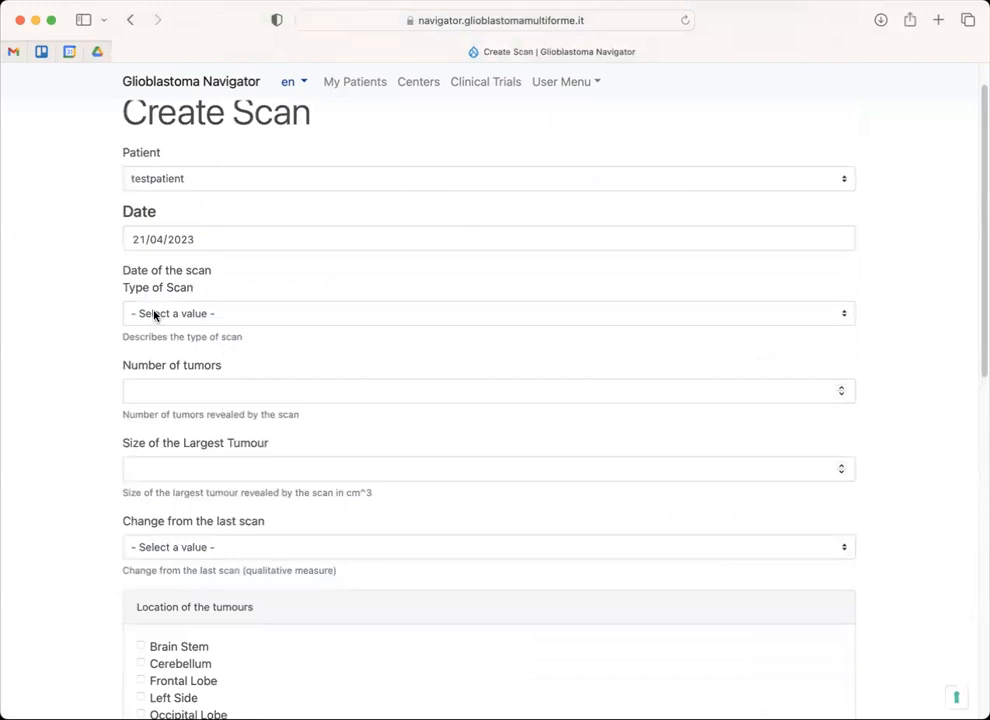
left_click(139, 236)
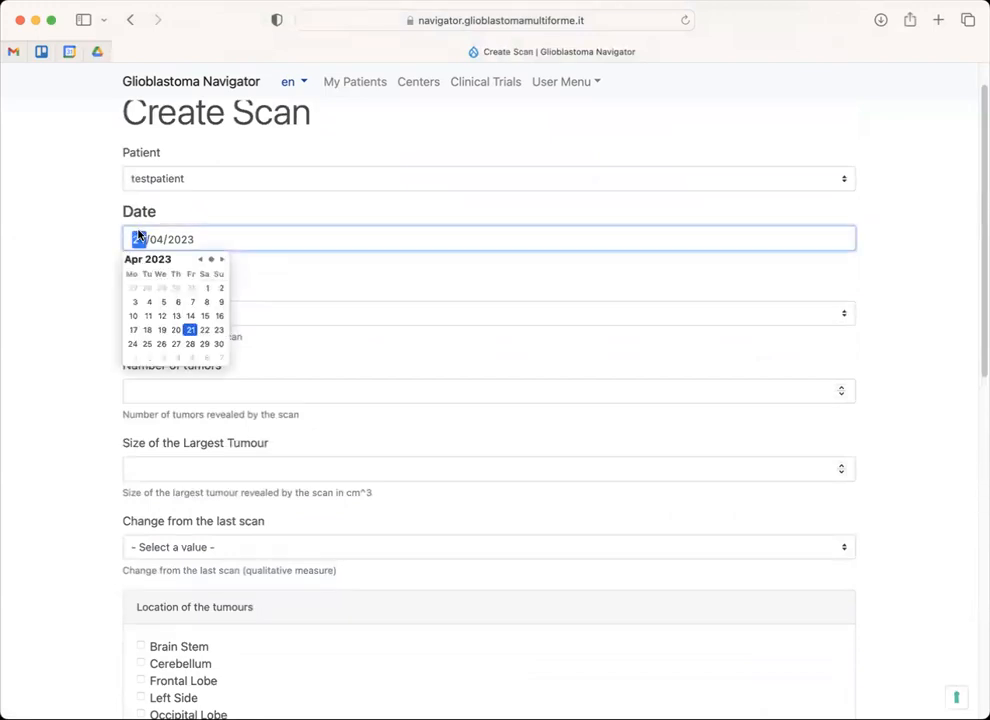
type("1")
type("25")
type("05")
type("2018")
left_click(240, 181)
- Set the scan type to fMRI, the number of tumors to 1 and the largest tumour's size to 6 cm^3
left_click(204, 313)
left_click(204, 314)
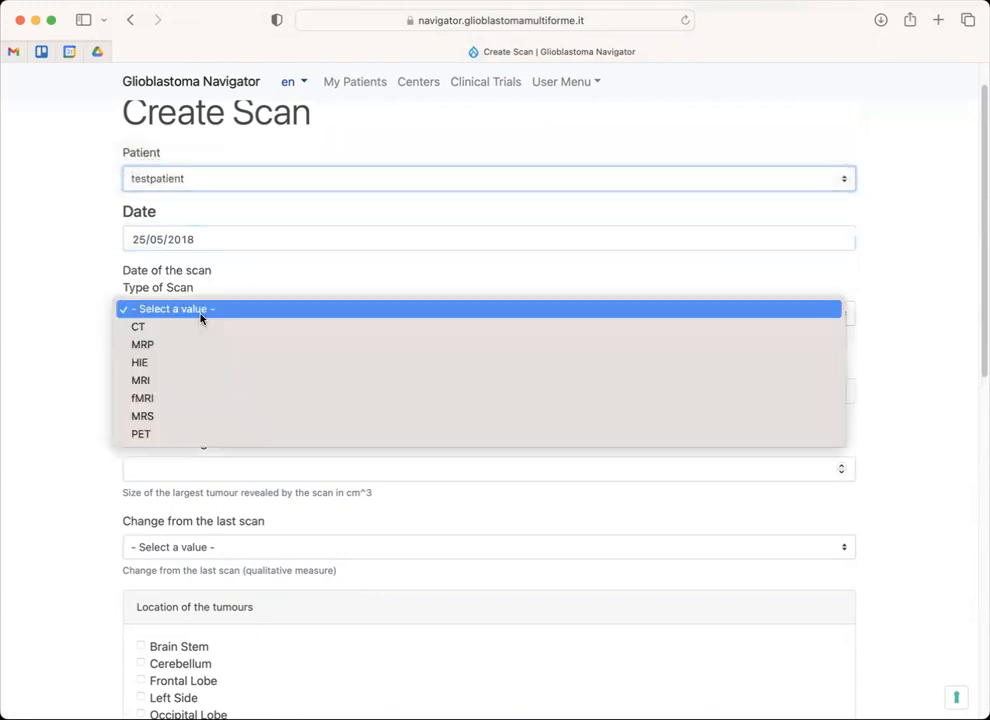
left_click(146, 399)
scroll(80, 336, "down", 2)
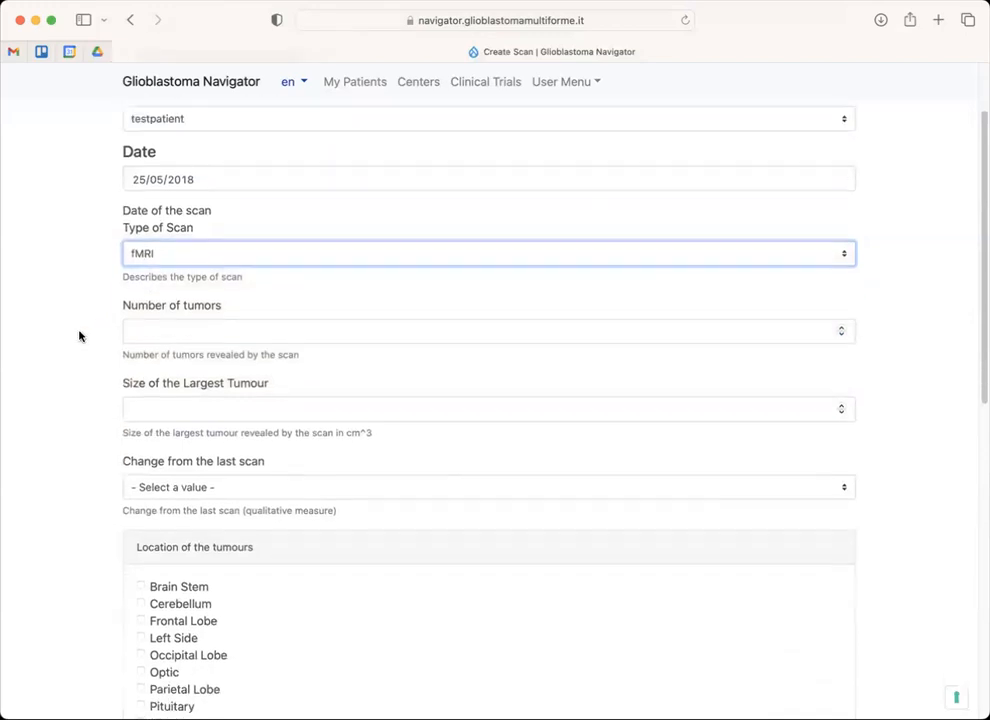
left_click(150, 310)
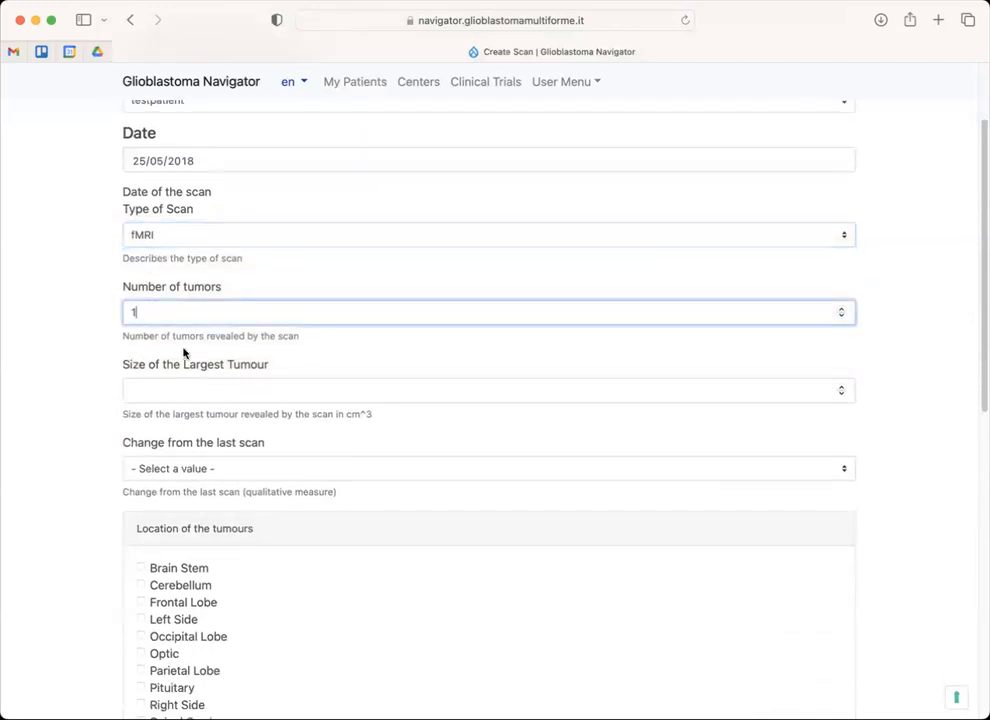
left_click(175, 383)
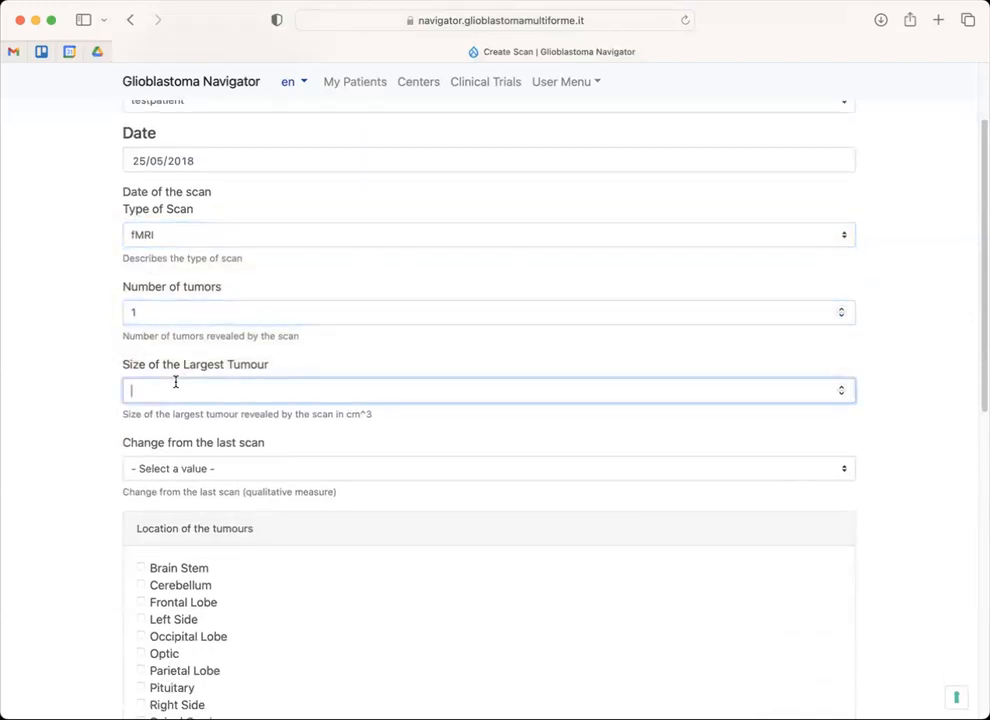
type("6")
- Set the change from the last scan to Little worse and mark the tumour location as Parietal Lobe and Right Side
scroll(180, 328, "down", 4)
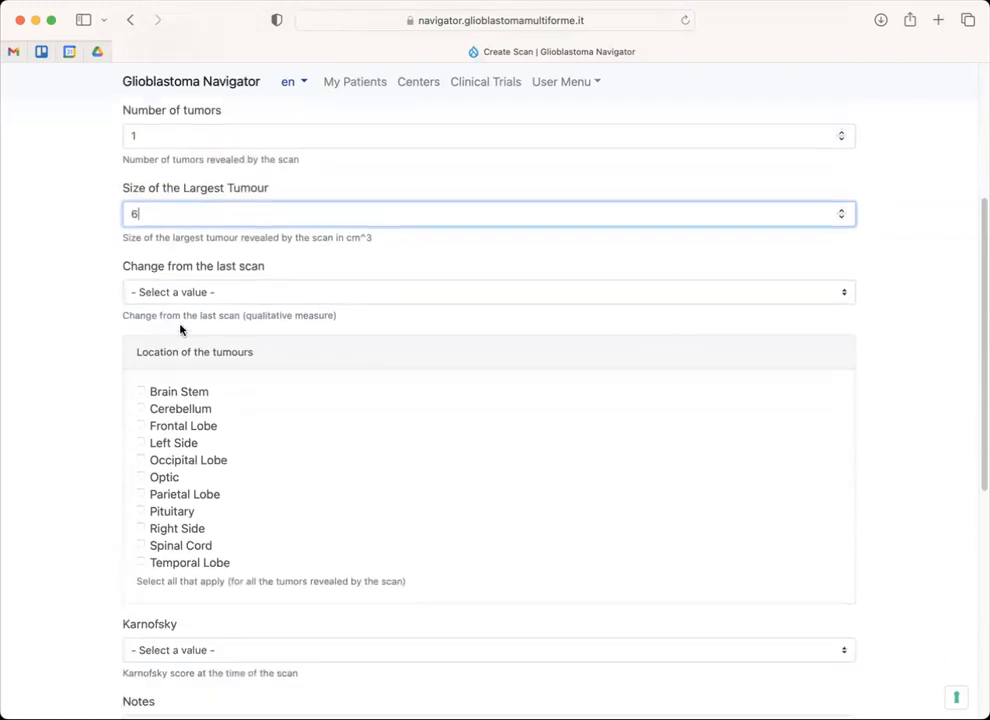
left_click(182, 292)
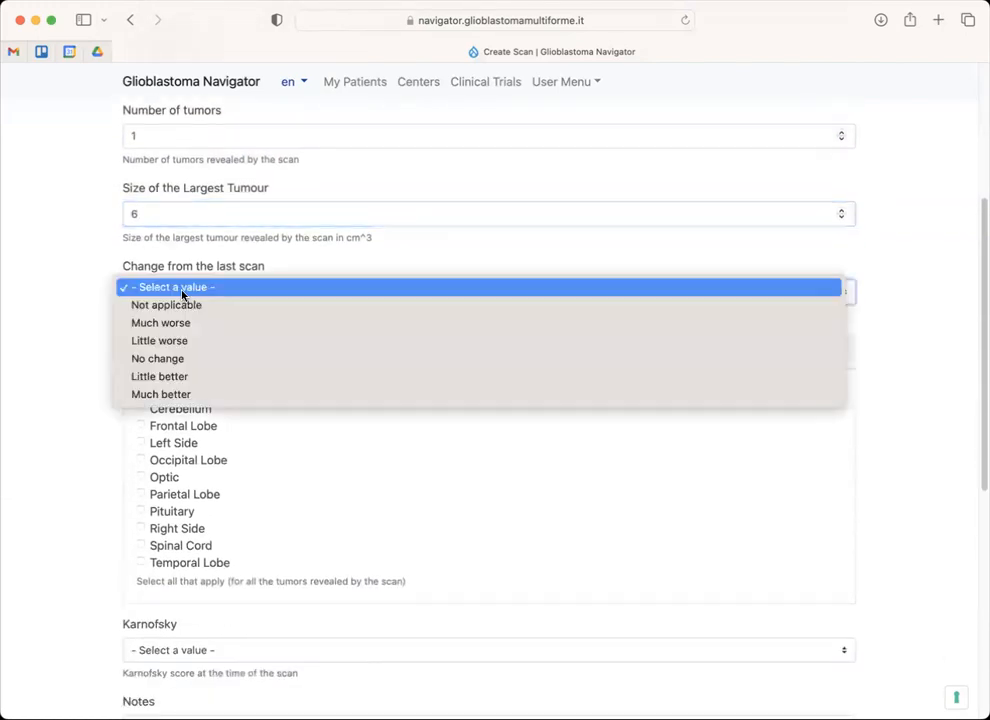
left_click(135, 341)
scroll(93, 340, "down", 2)
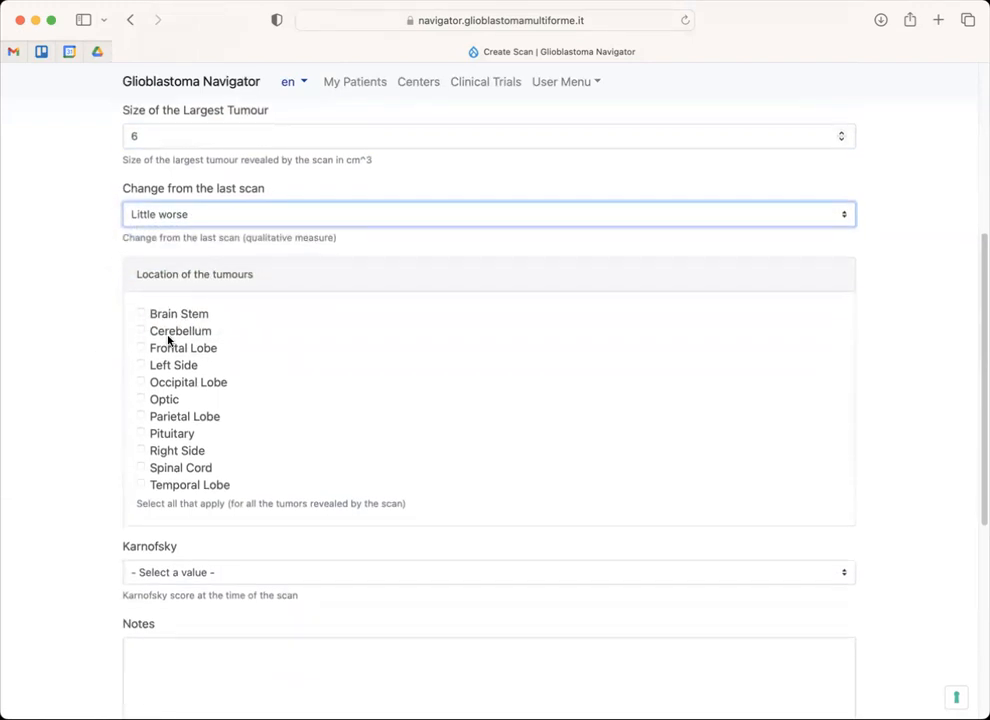
scroll(168, 341, "down", 3)
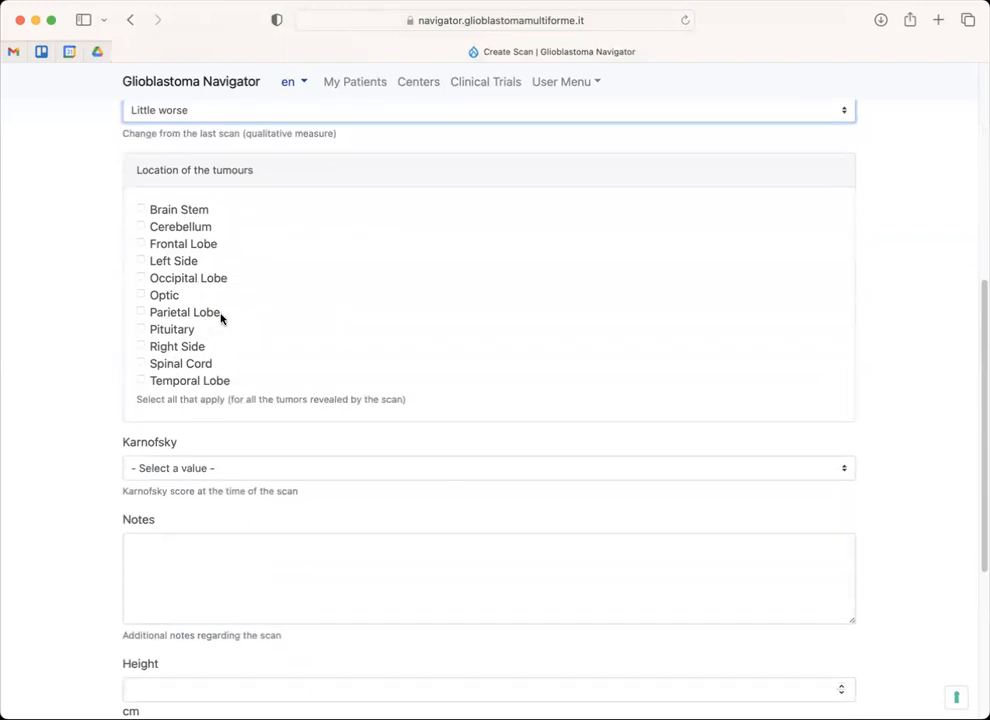
left_click(141, 346)
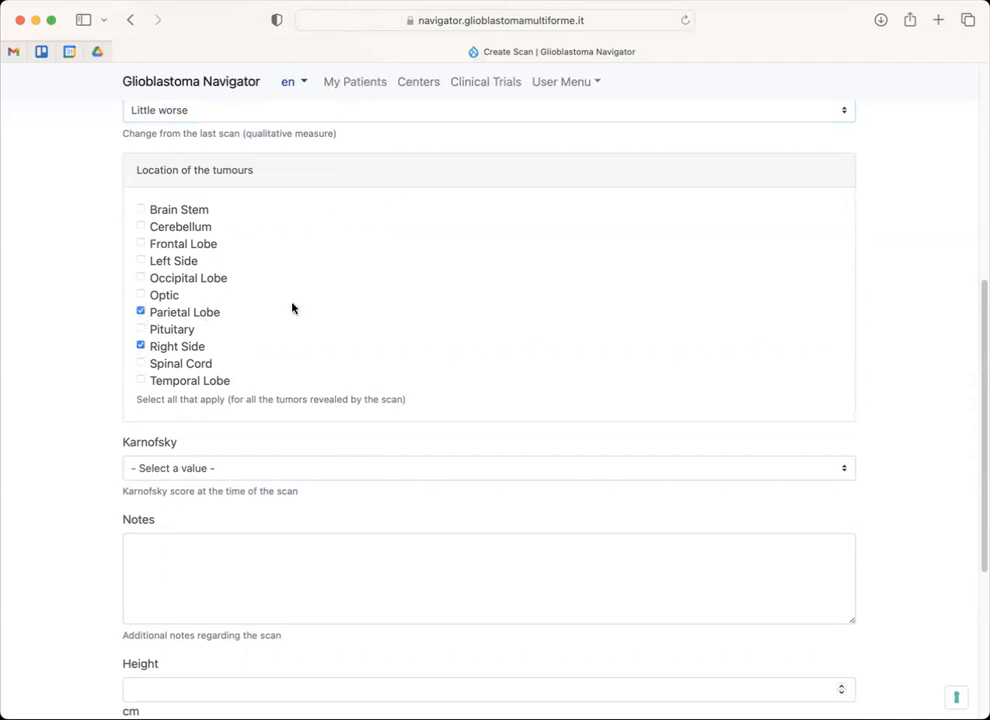
- Set the scan's Karnofsky score to 80 (normal activity with effort) and save the scan record
scroll(325, 295, "down", 4)
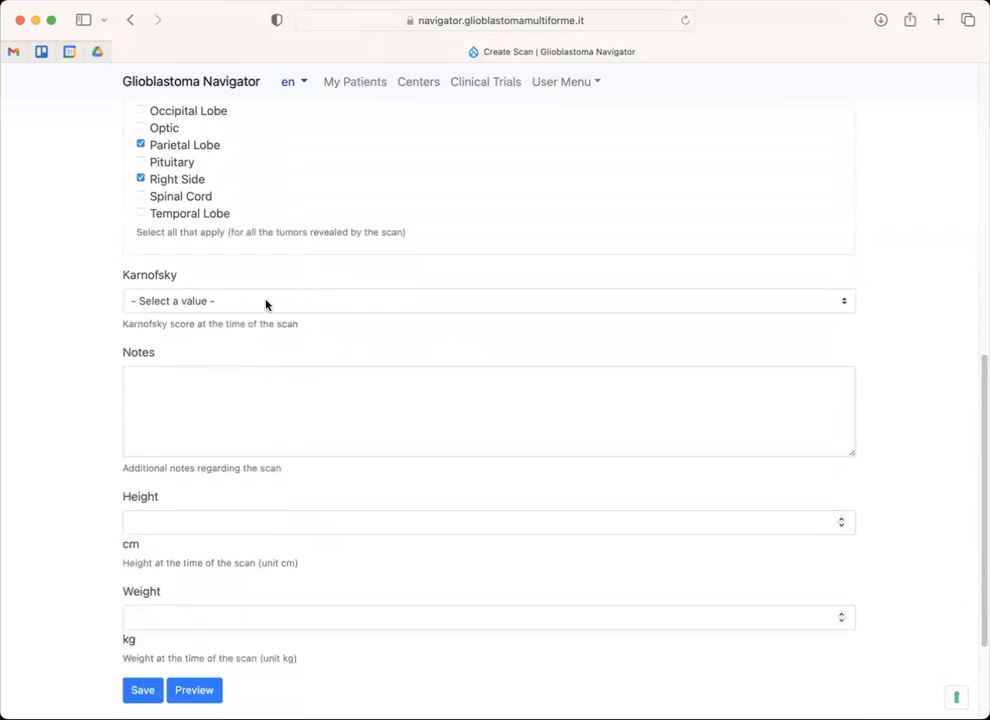
left_click(266, 304)
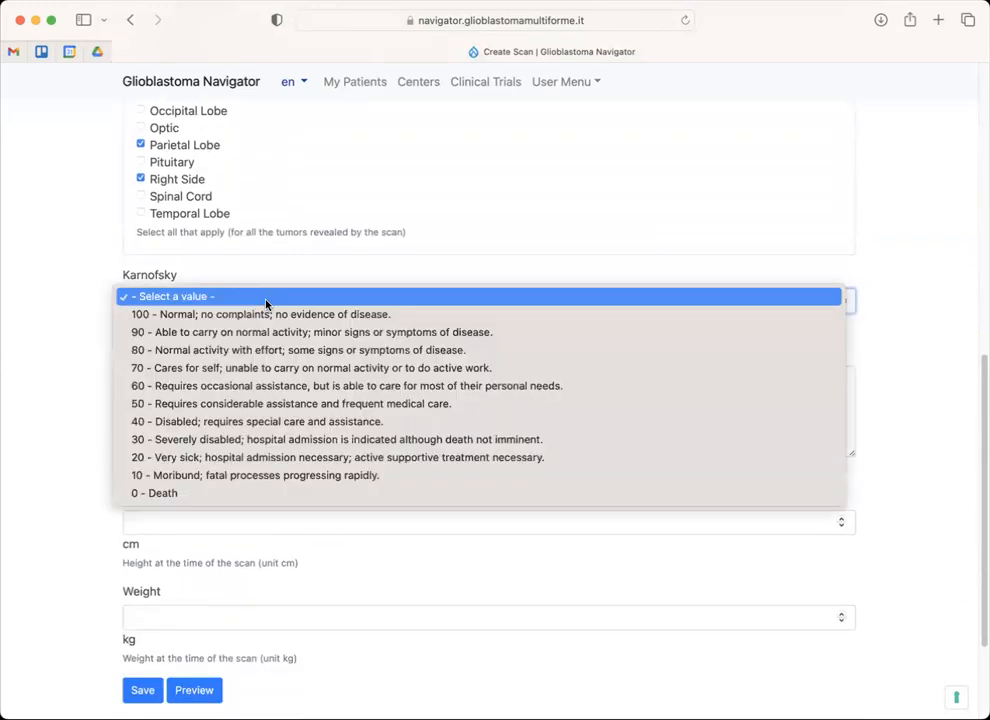
left_click(237, 372)
left_click(226, 305)
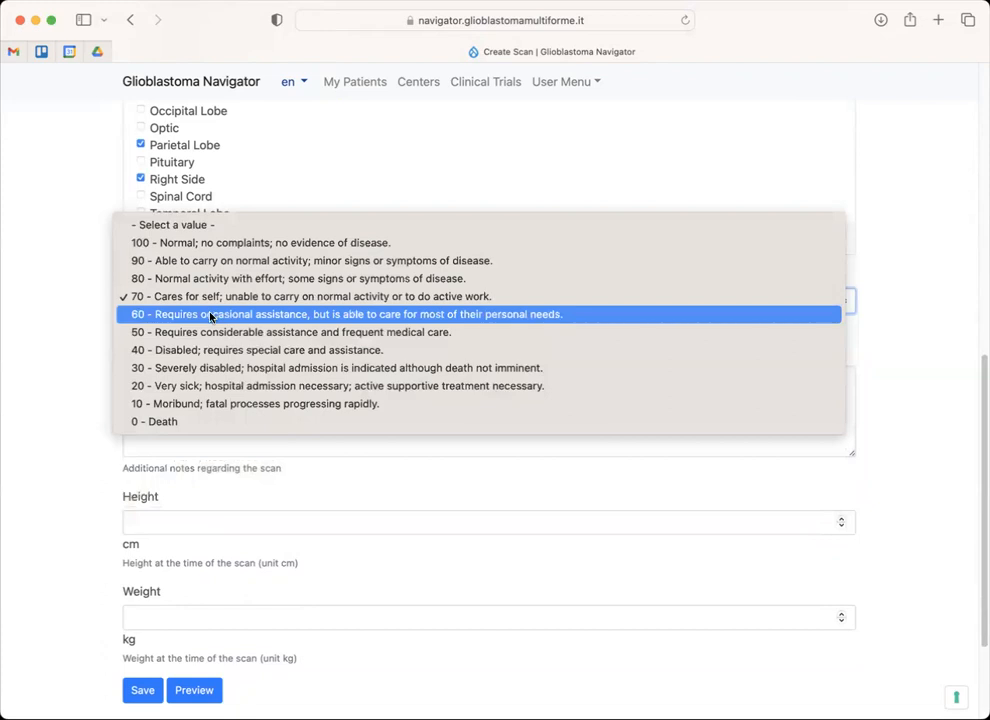
left_click(212, 279)
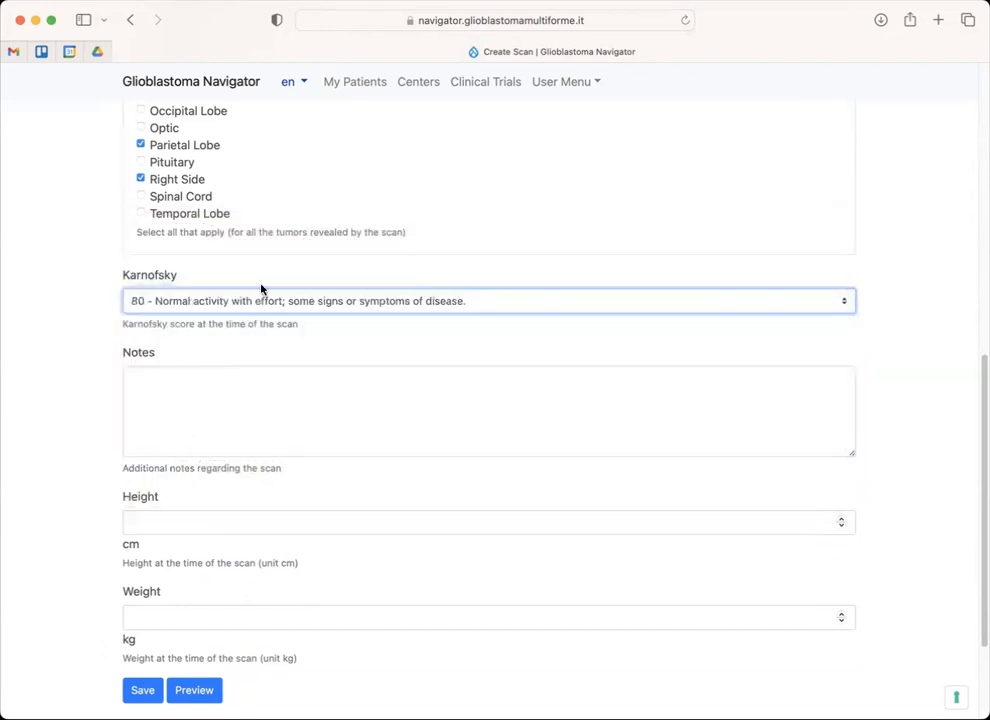
scroll(237, 396, "down", 3)
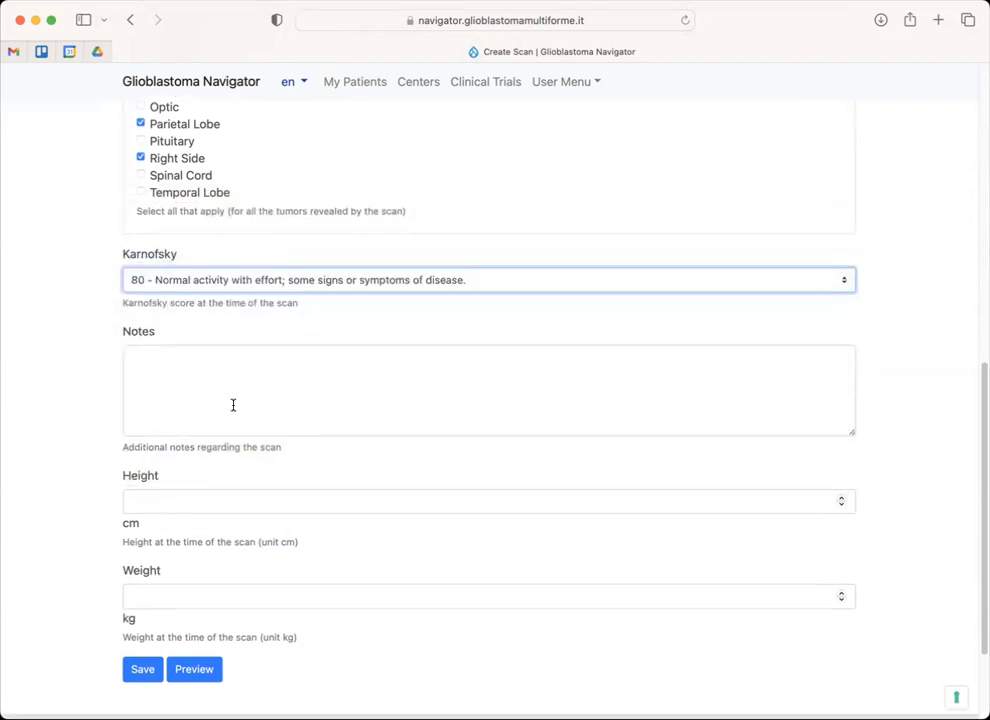
left_click(147, 598)
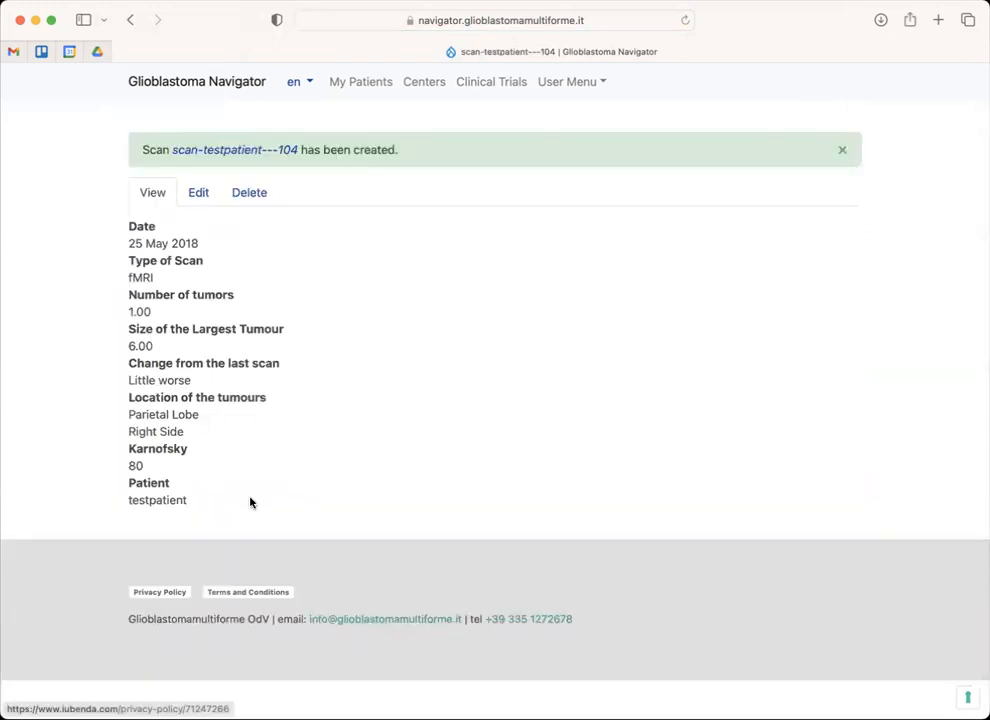
- Reopen the testpatient profile from the patient list and review its records
left_click(365, 84)
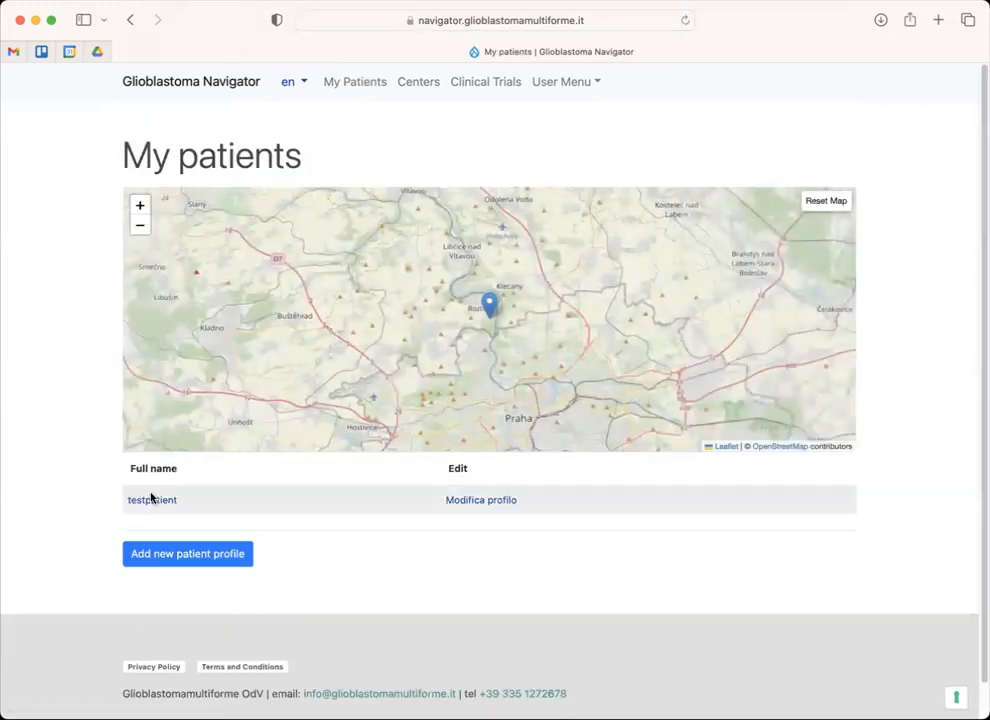
left_click(129, 500)
scroll(247, 439, "down", 4)
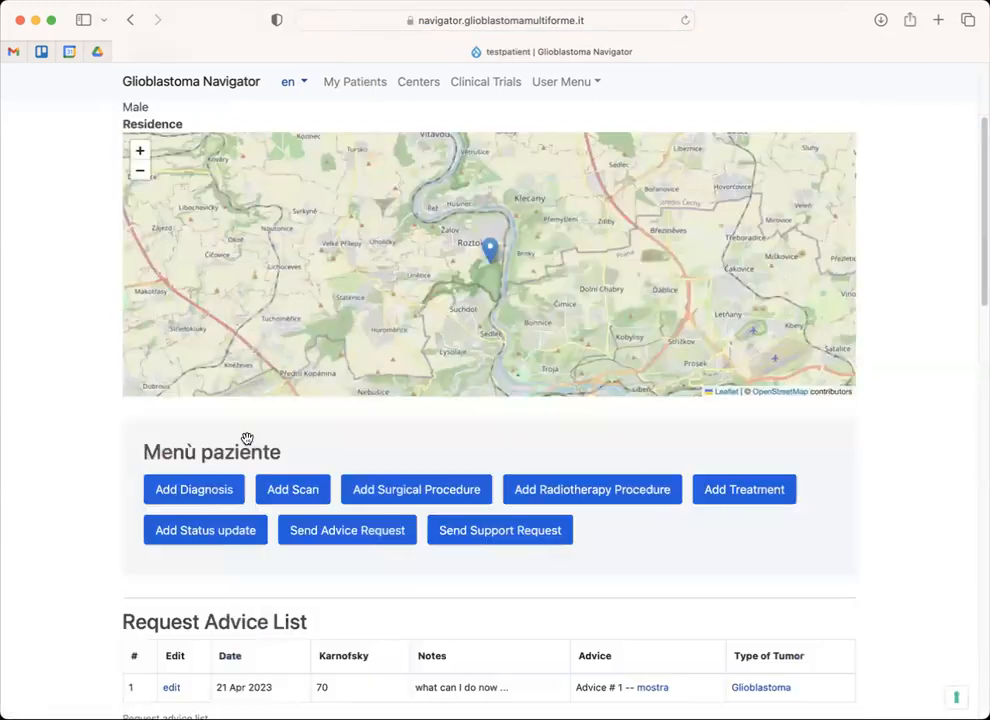
scroll(247, 440, "down", 10)
scroll(247, 442, "up", 15)
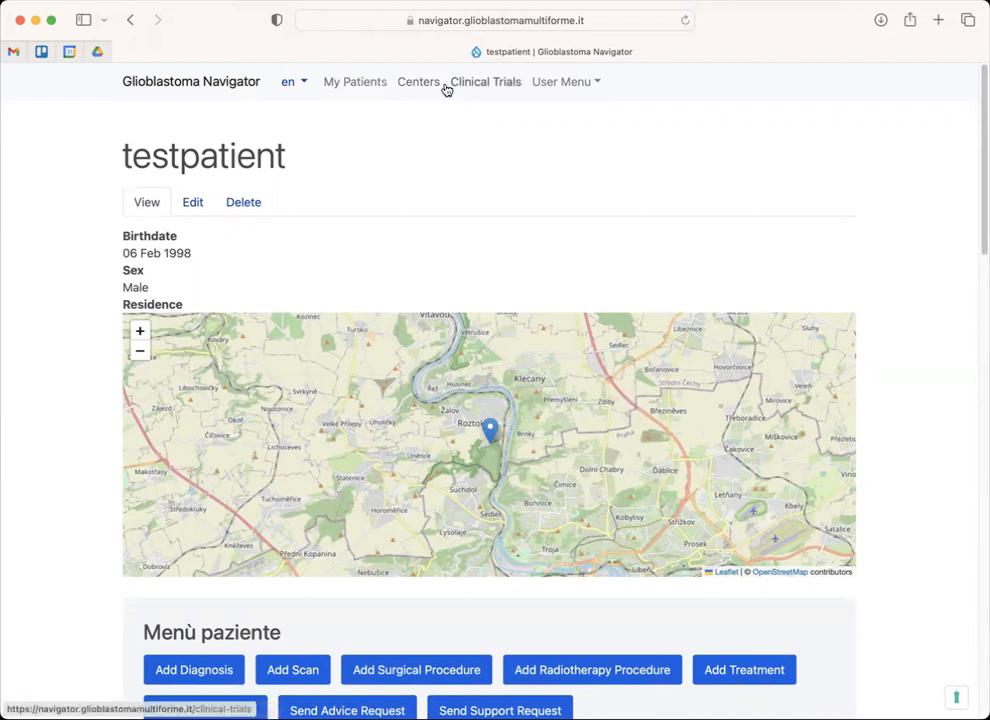
- Open the specialised centers map and show the name of the center marked at Bologna
left_click(429, 82)
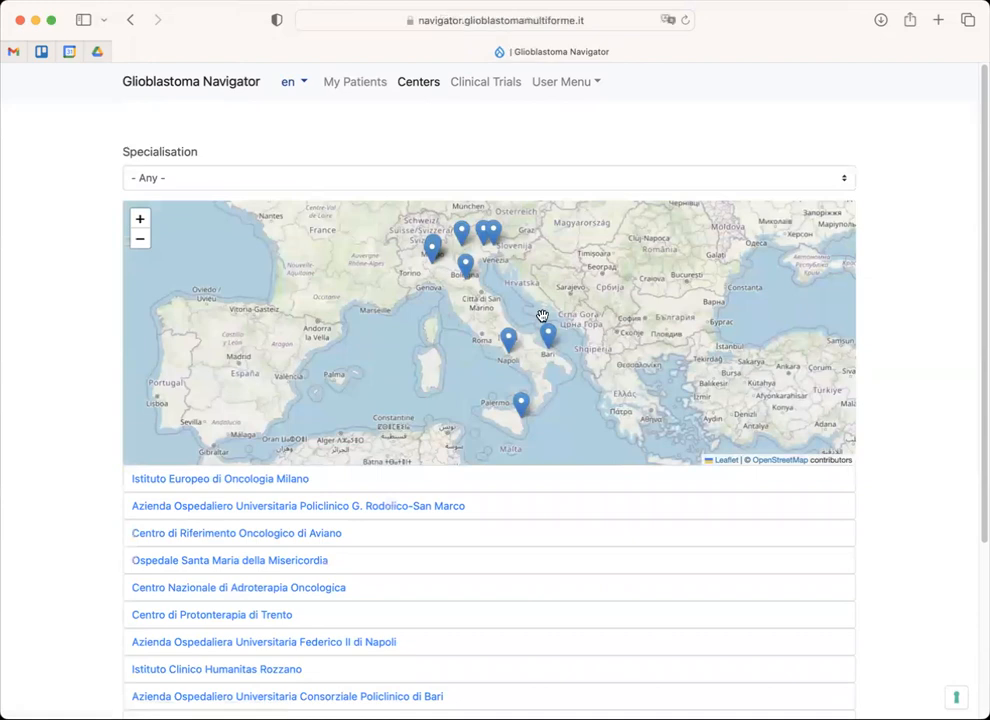
left_click(140, 239)
left_click(140, 239)
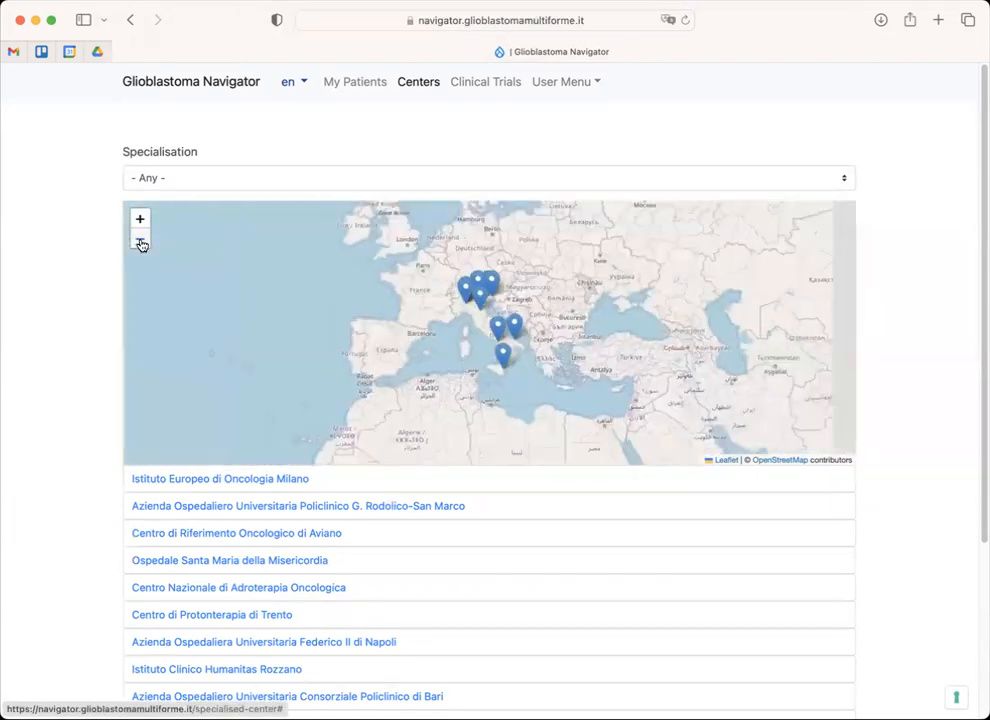
scroll(419, 320, "up", 4)
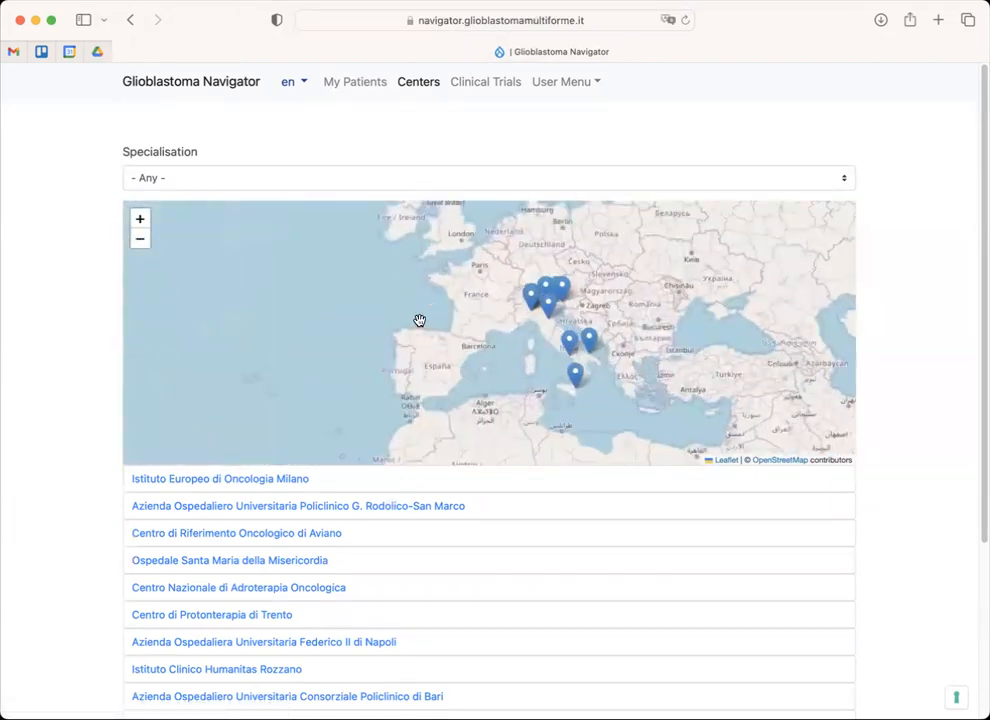
left_click_drag(524, 336, 360, 327)
scroll(360, 327, "up", 4)
left_click_drag(498, 297, 274, 337)
scroll(274, 337, "up", 3)
scroll(273, 336, "up", 2)
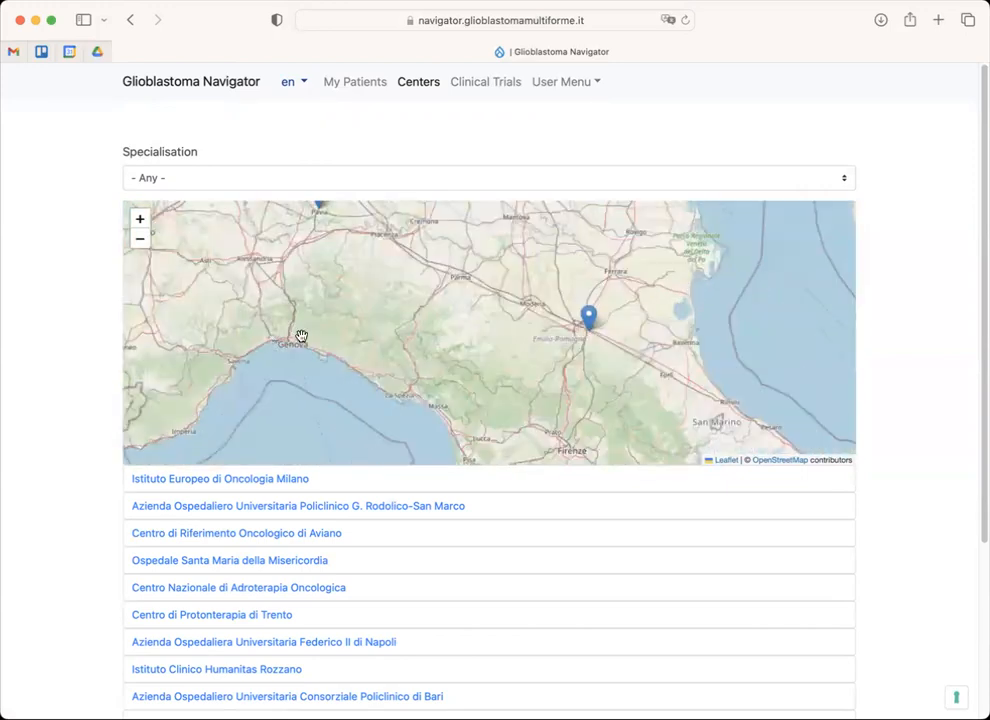
left_click(589, 318)
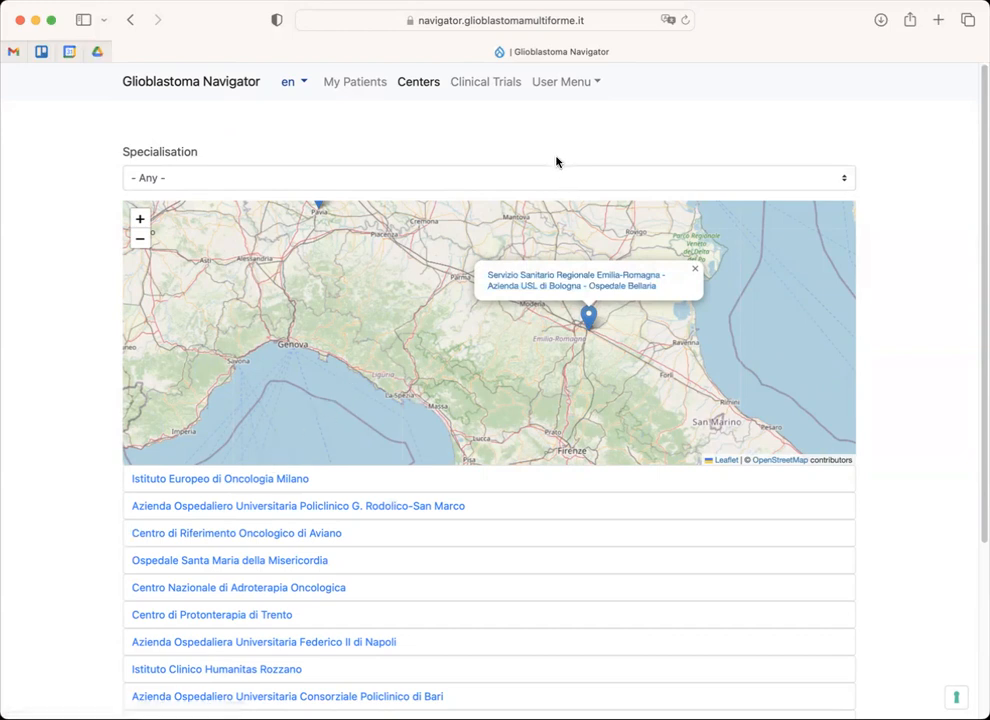
- Look through the list of specialised centers and examine the map around the coast near La Spezia
scroll(429, 535, "down", 3)
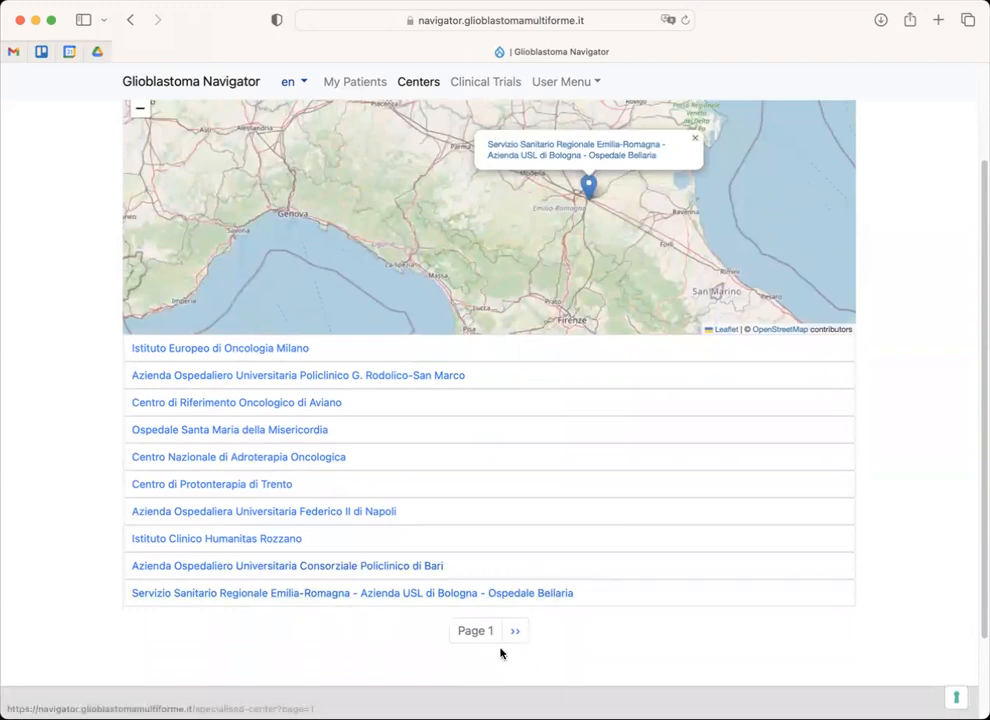
scroll(420, 432, "up", 3)
left_click_drag(418, 428, 369, 314)
scroll(369, 312, "down", 5)
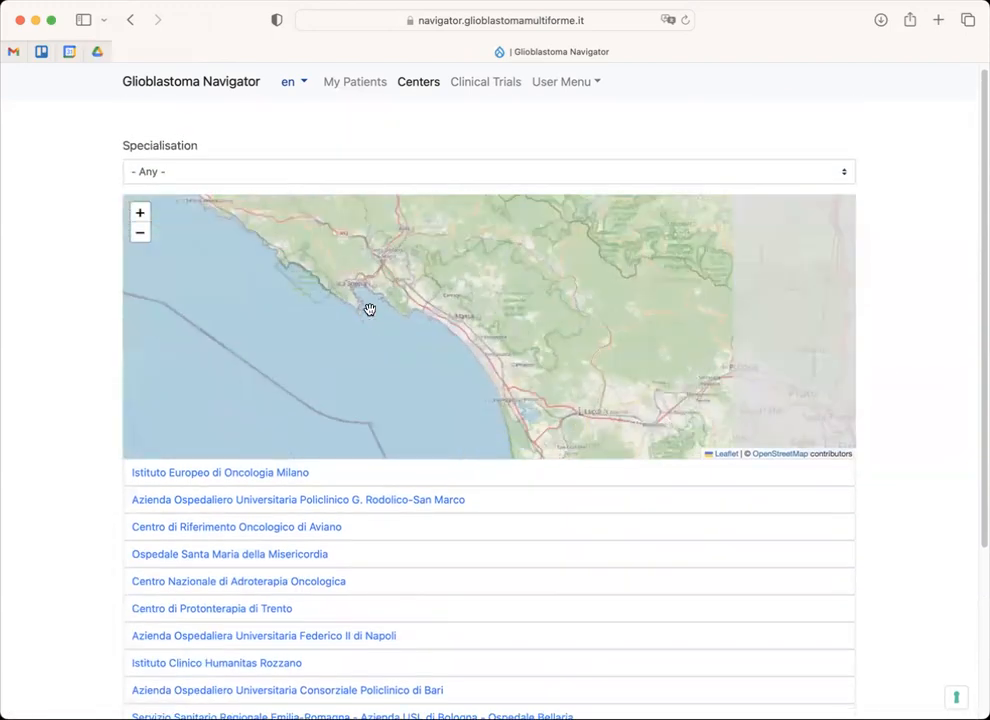
- Filter the specialised centers by the Protontherapy specialisation
scroll(369, 310, "down", 2)
left_click(199, 171)
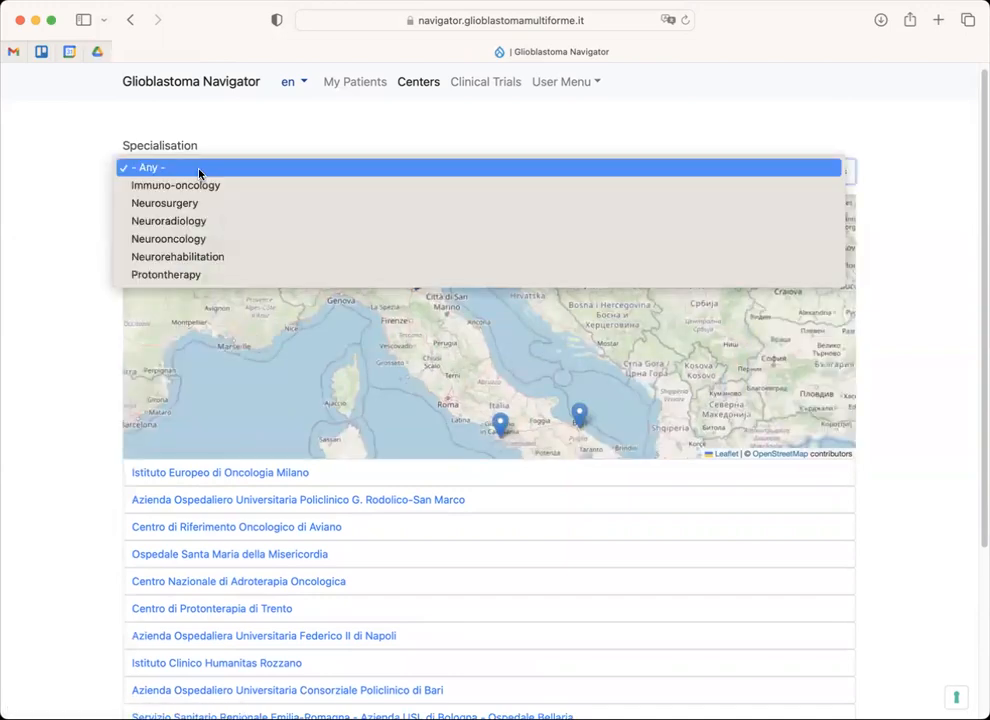
left_click(177, 274)
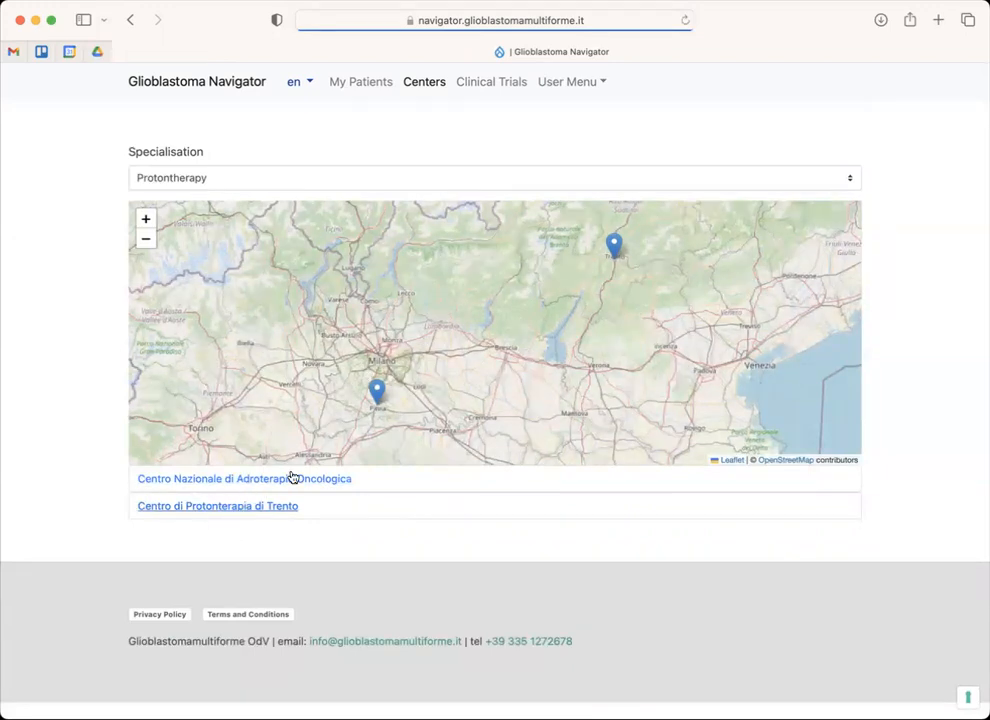
- Change the specialisation filter to Neurooncology and look through the listed centers
left_click(210, 180)
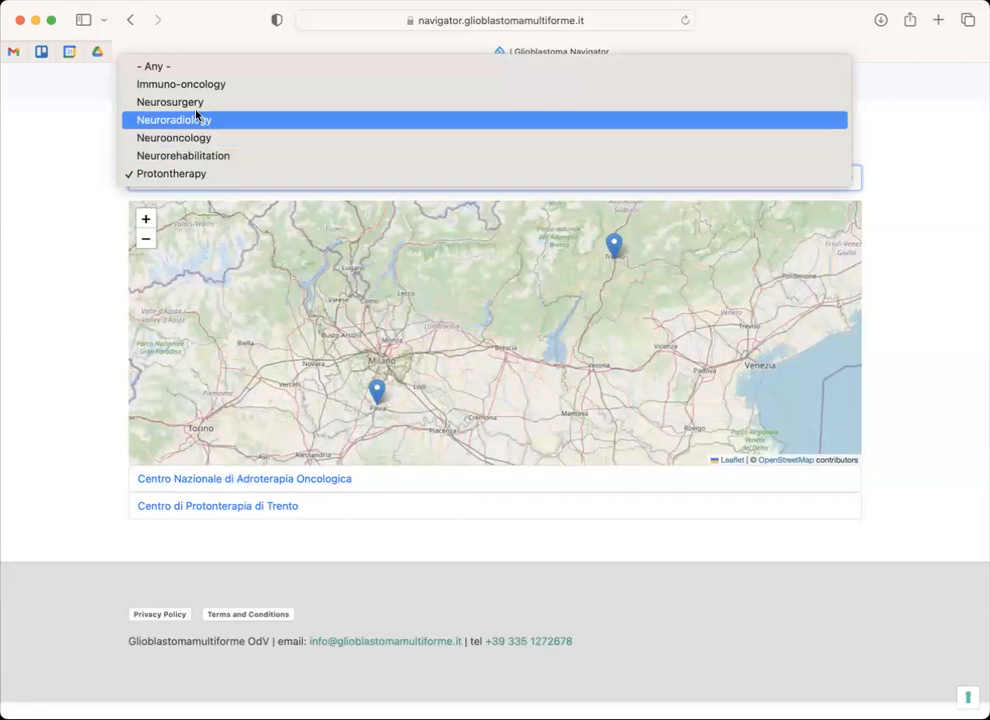
left_click(193, 137)
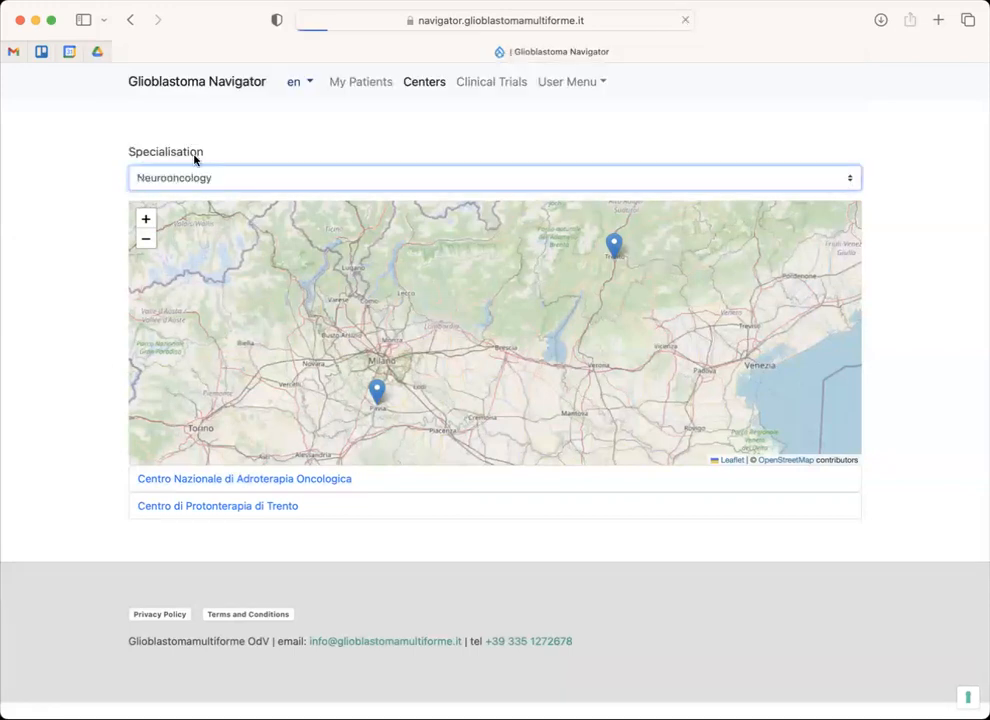
scroll(311, 584, "down", 1)
scroll(311, 584, "down", 3)
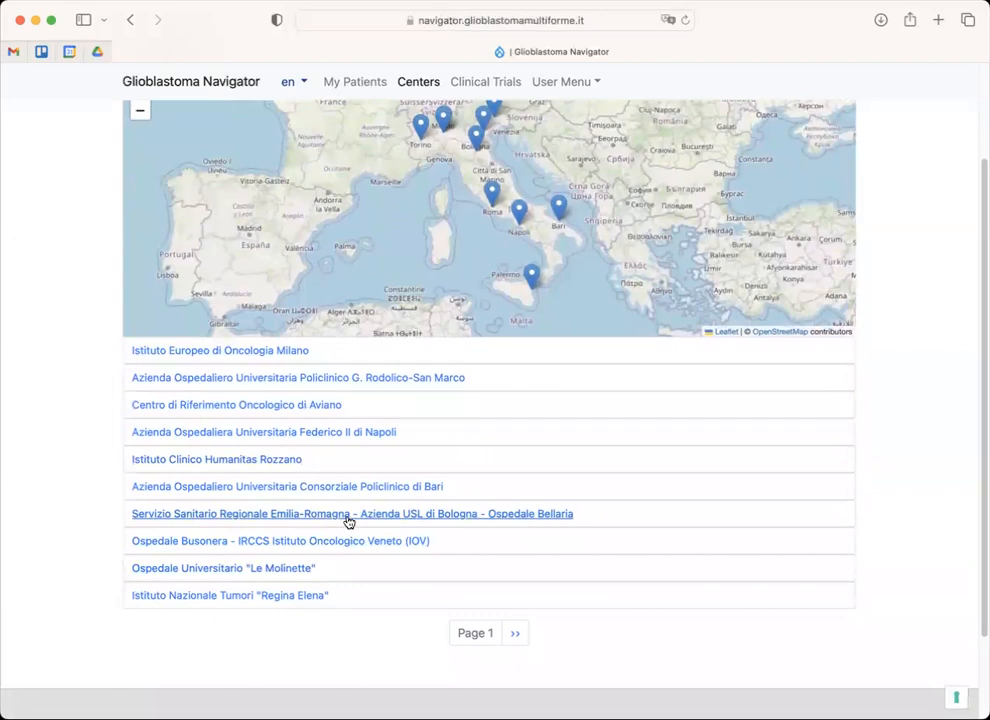
- Open the full page of Ospedale Bellaria in Bologna, examine its available clinical trials, and return to the centers list
left_click(348, 518)
scroll(343, 530, "down", 3)
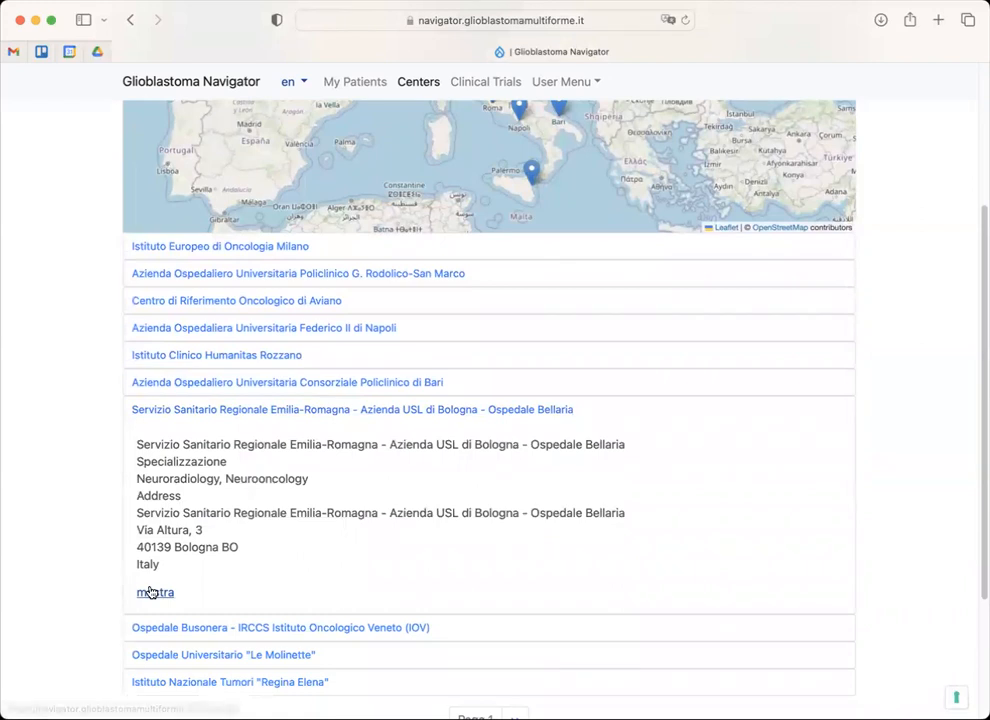
left_click(154, 594)
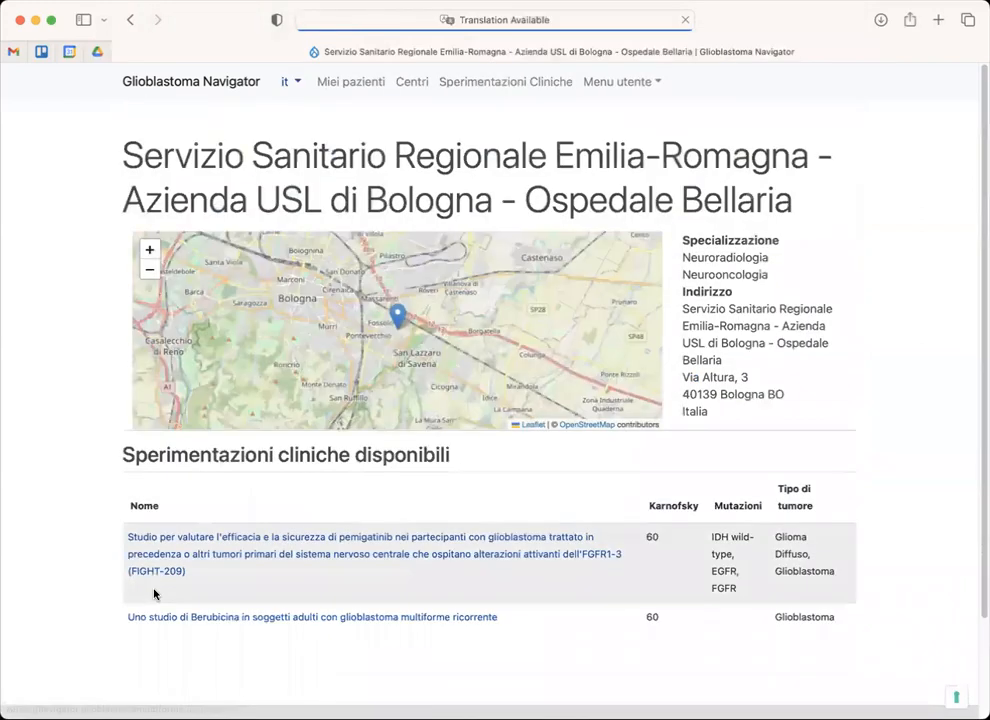
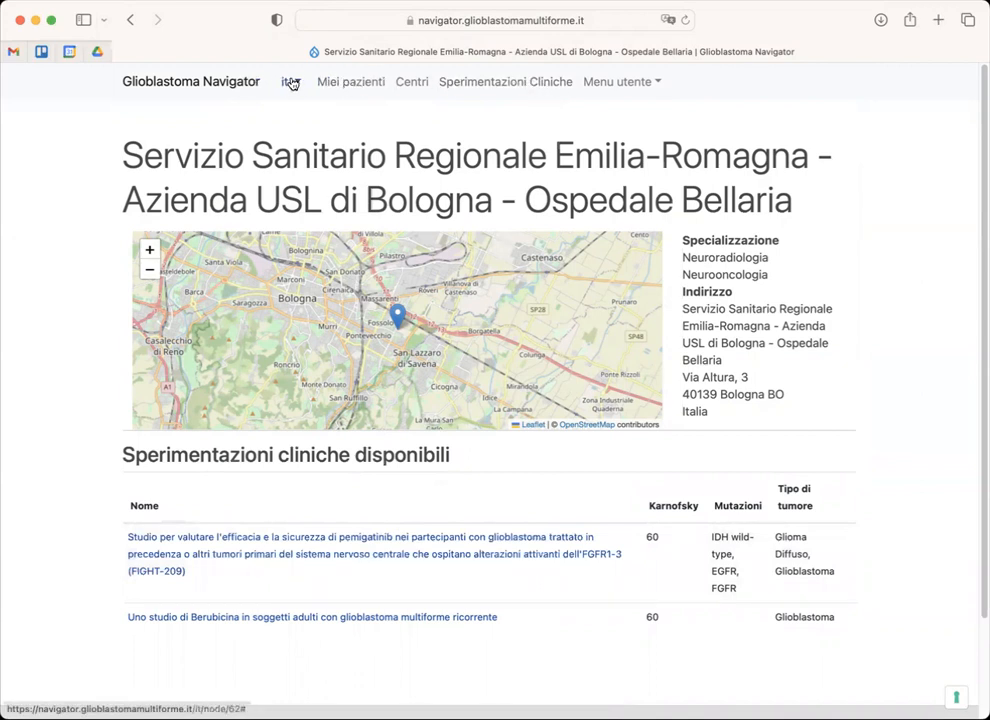
left_click(131, 19)
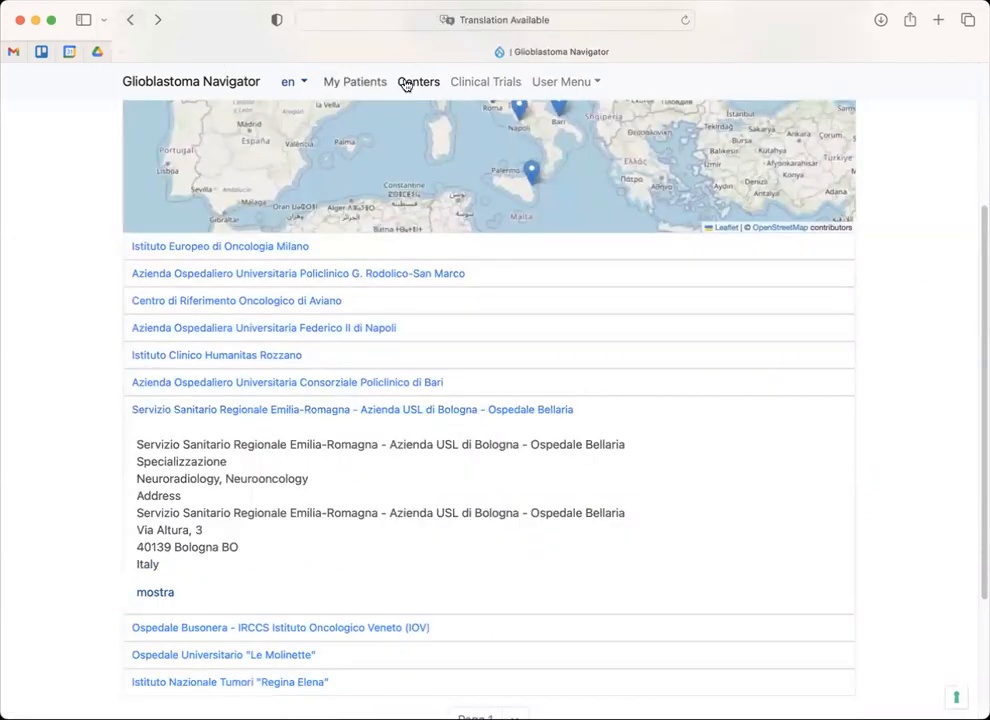
- Open the clinical trials list, check the Karnofsky score options, and filter the trials by the MGMT Unmethylated mutation
left_click(498, 84)
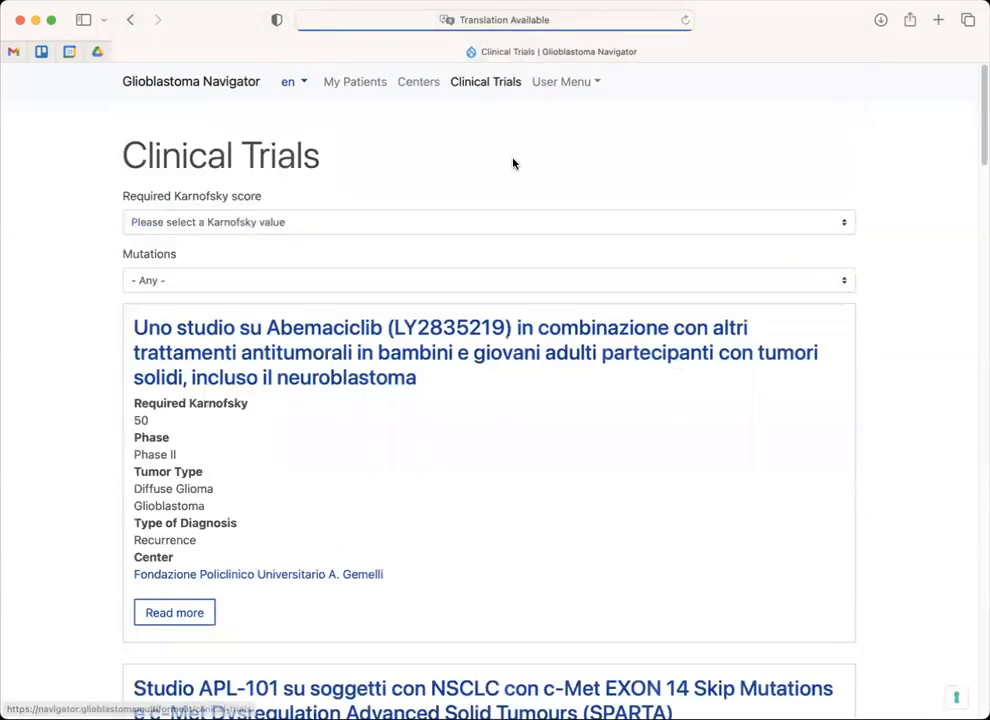
left_click(346, 222)
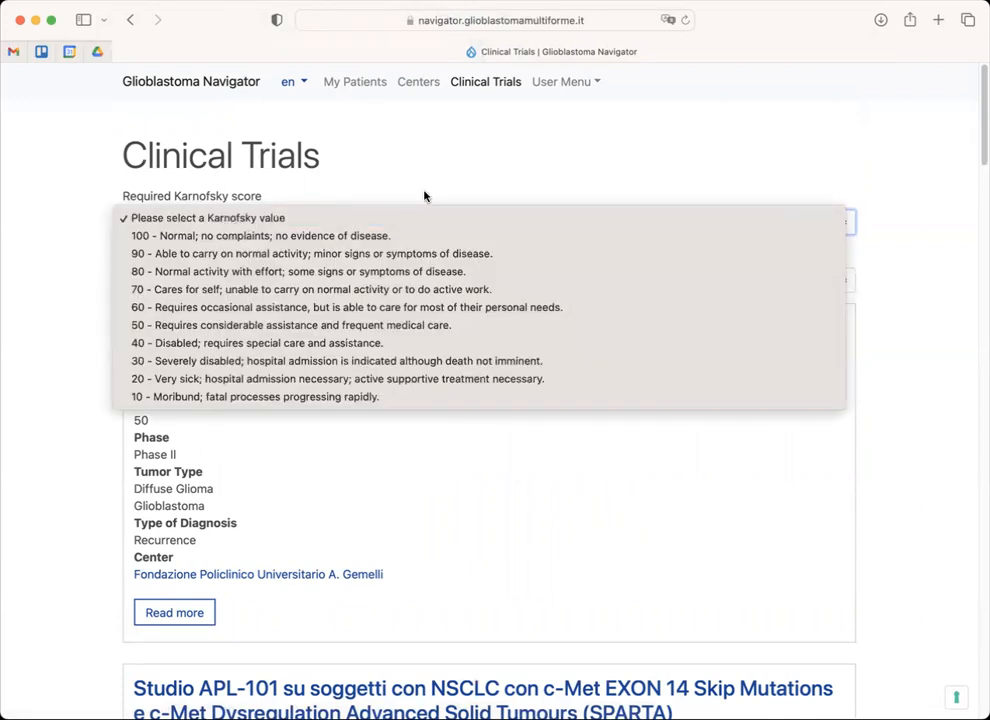
left_click(365, 194)
left_click(252, 281)
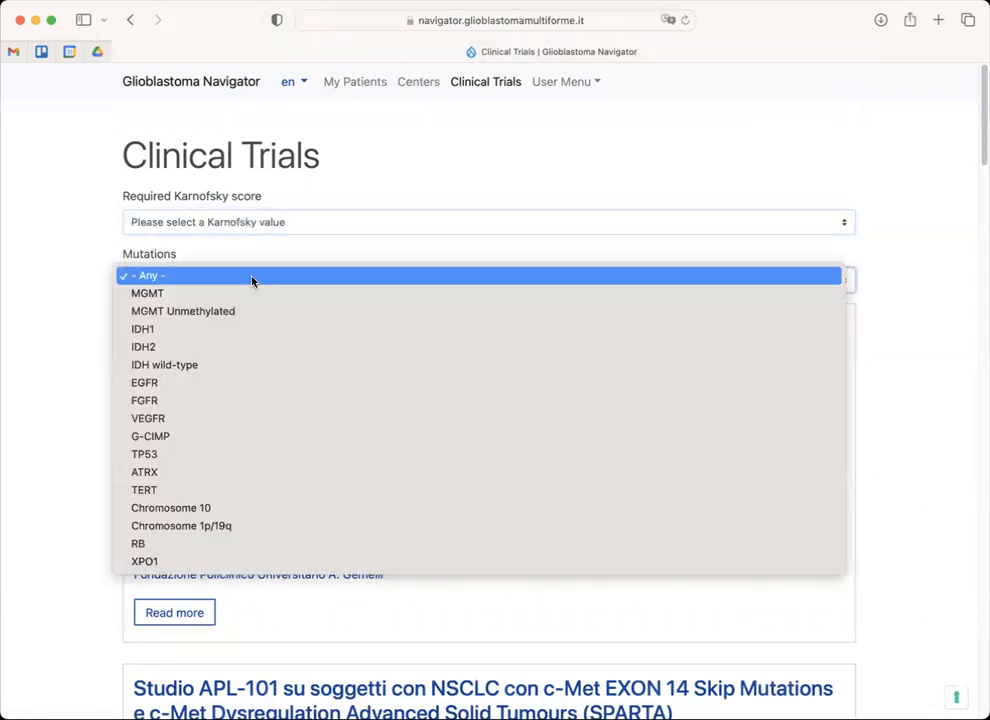
left_click(219, 312)
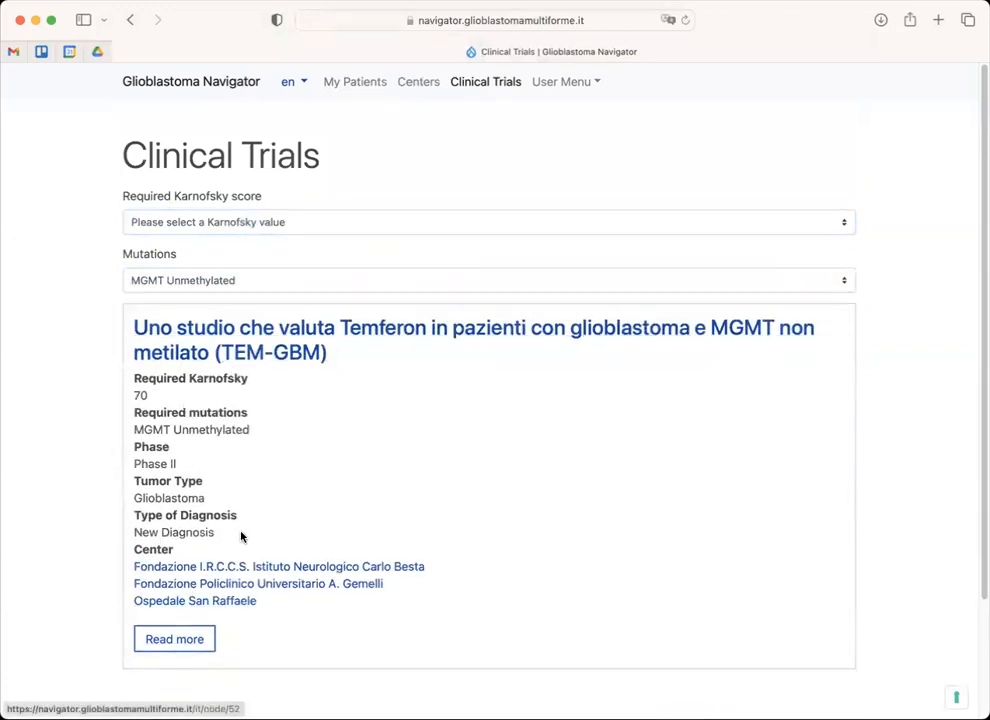
scroll(330, 333, "down", 2)
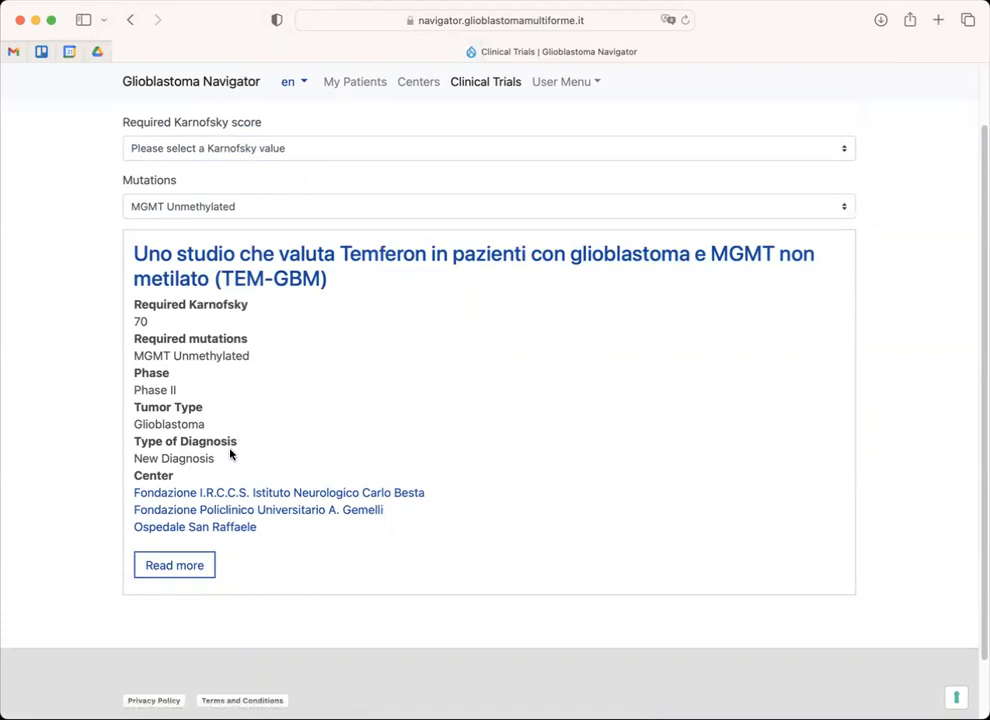
- Open the full description of the Temferon (TEM-GBM) trial and read its details
left_click(175, 566)
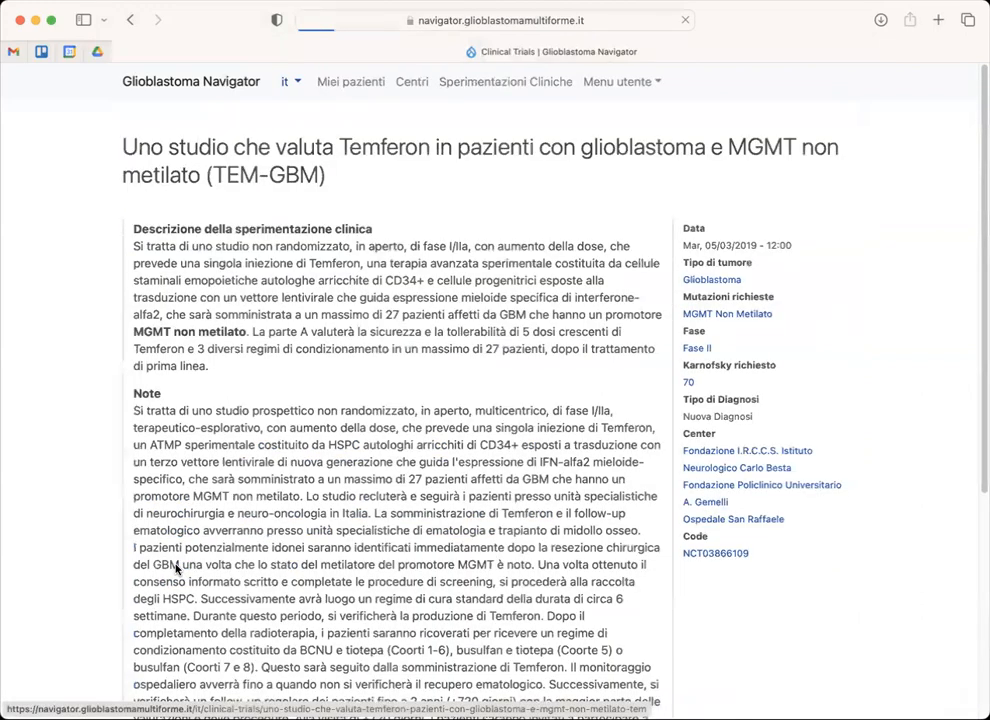
scroll(542, 307, "down", 2)
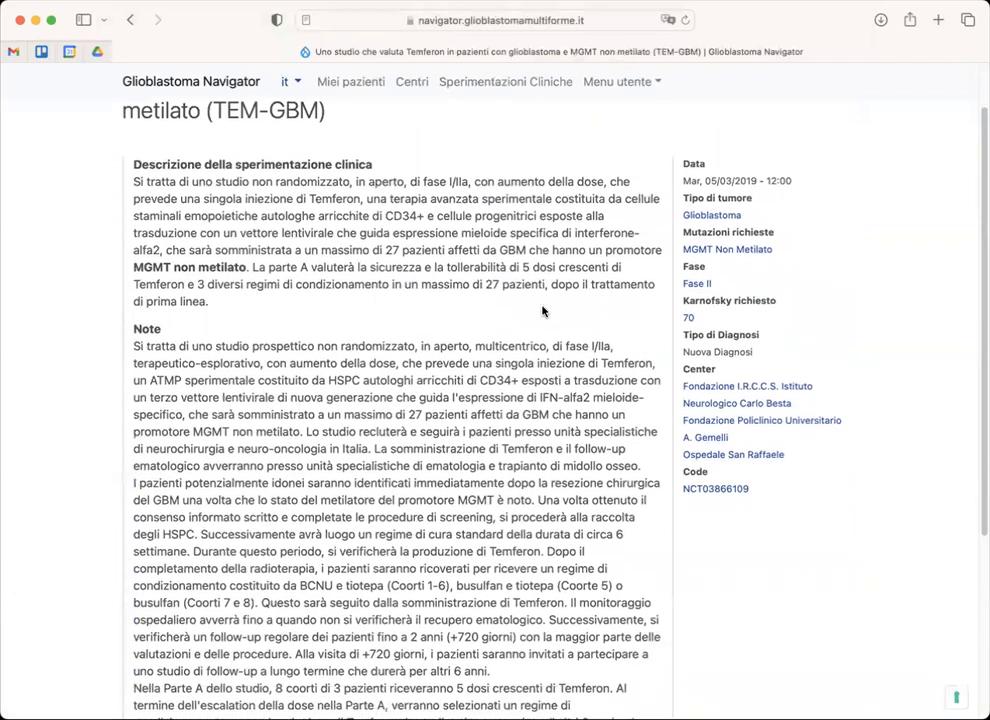
scroll(369, 305, "up", 3)
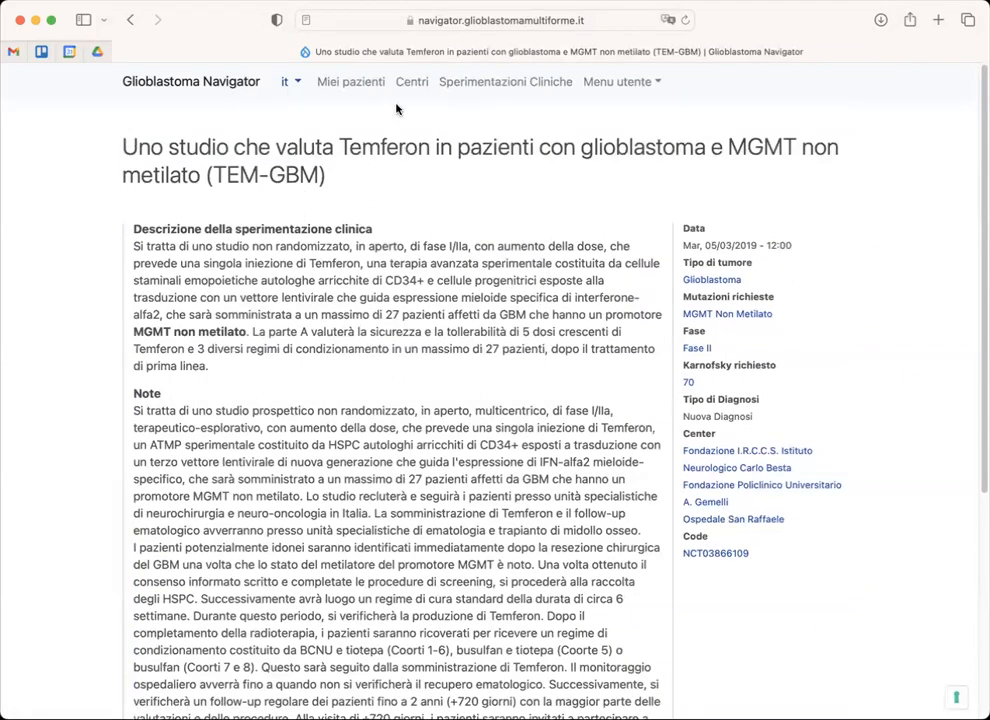
- Switch the Temferon trial page to English and look through its description and notes
left_click(289, 86)
left_click(306, 110)
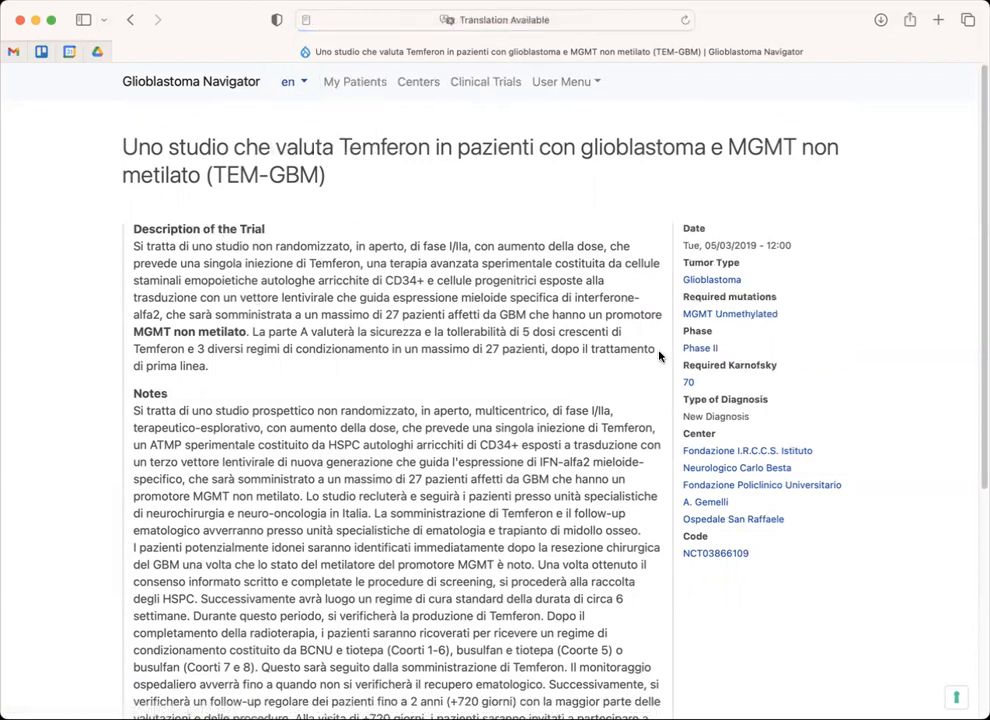
scroll(437, 646, "down", 3)
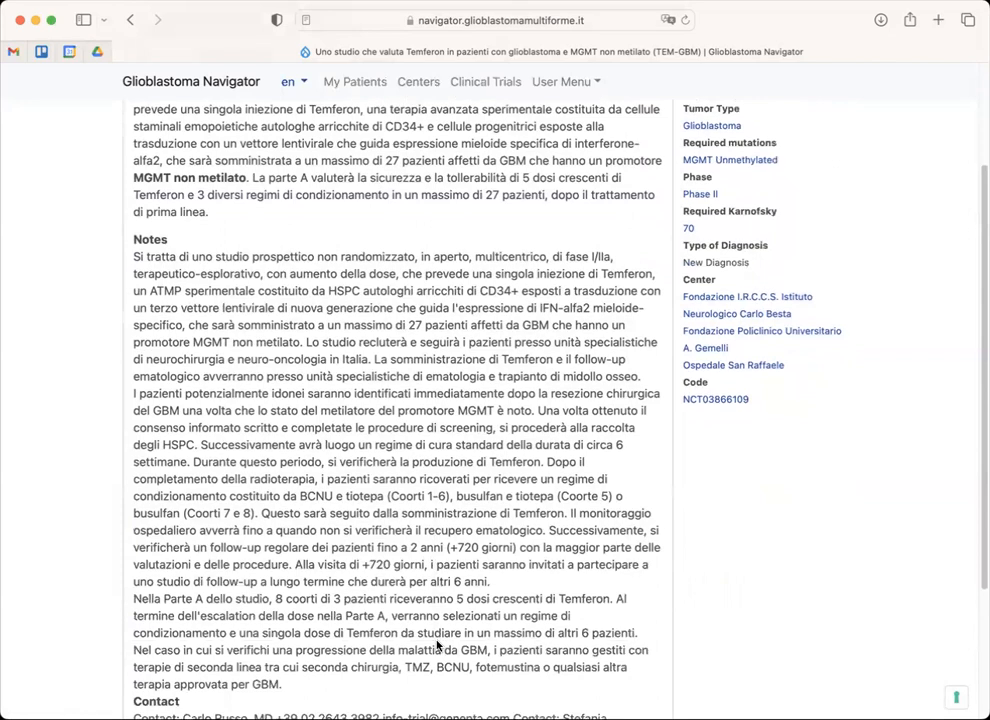
scroll(437, 646, "up", 3)
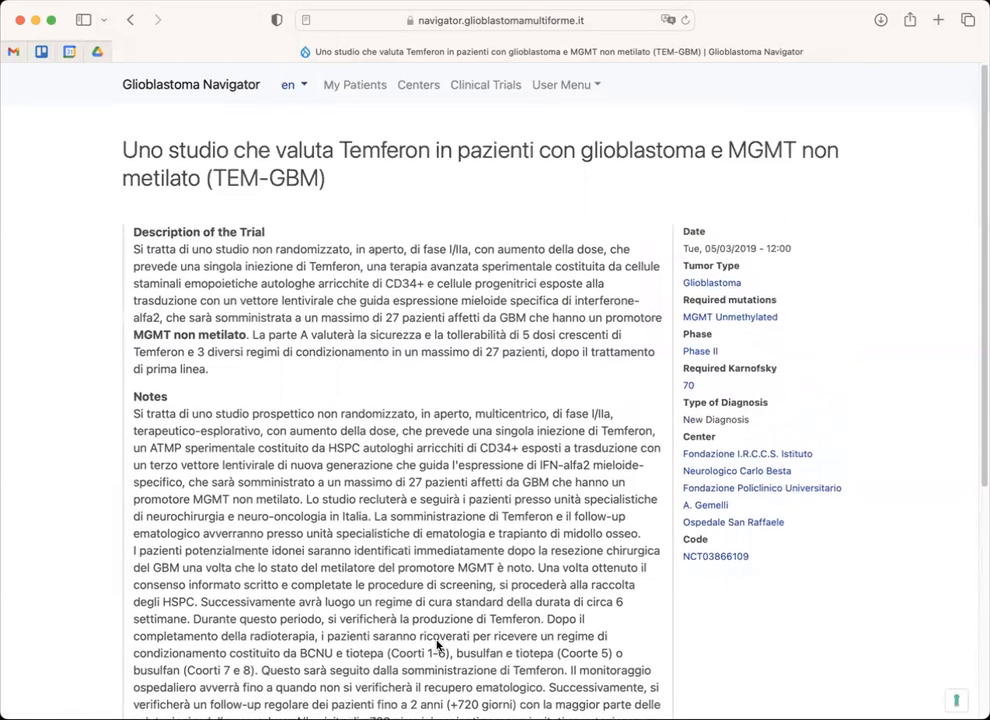
- Reopen the testpatient profile from the patient list and look through its requests, diagnosis, scans and procedures
left_click(349, 85)
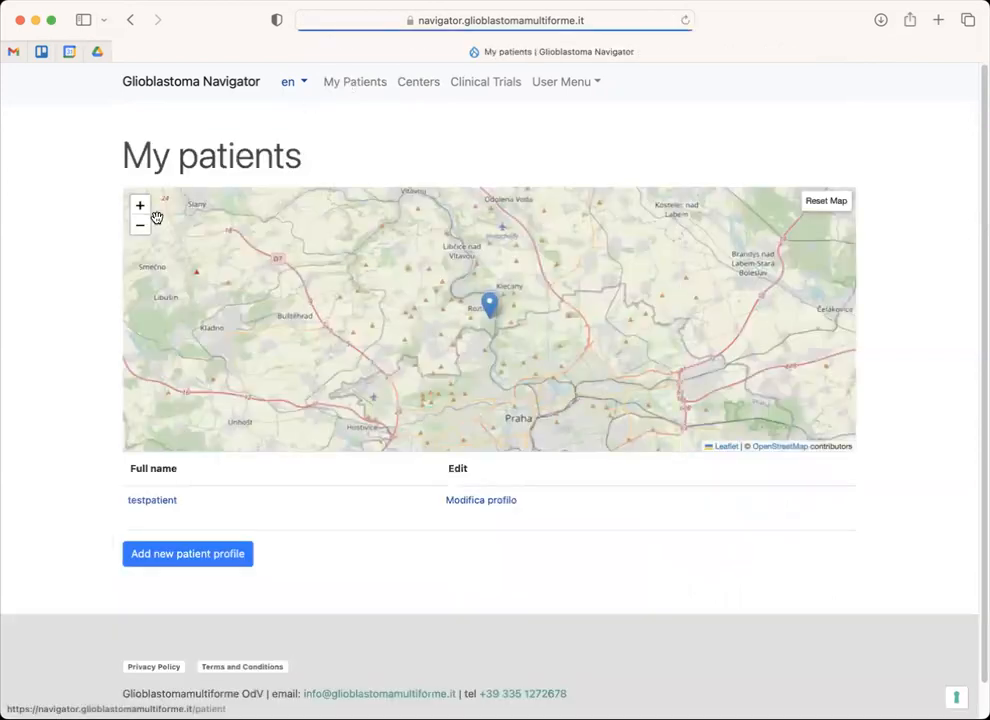
left_click(145, 500)
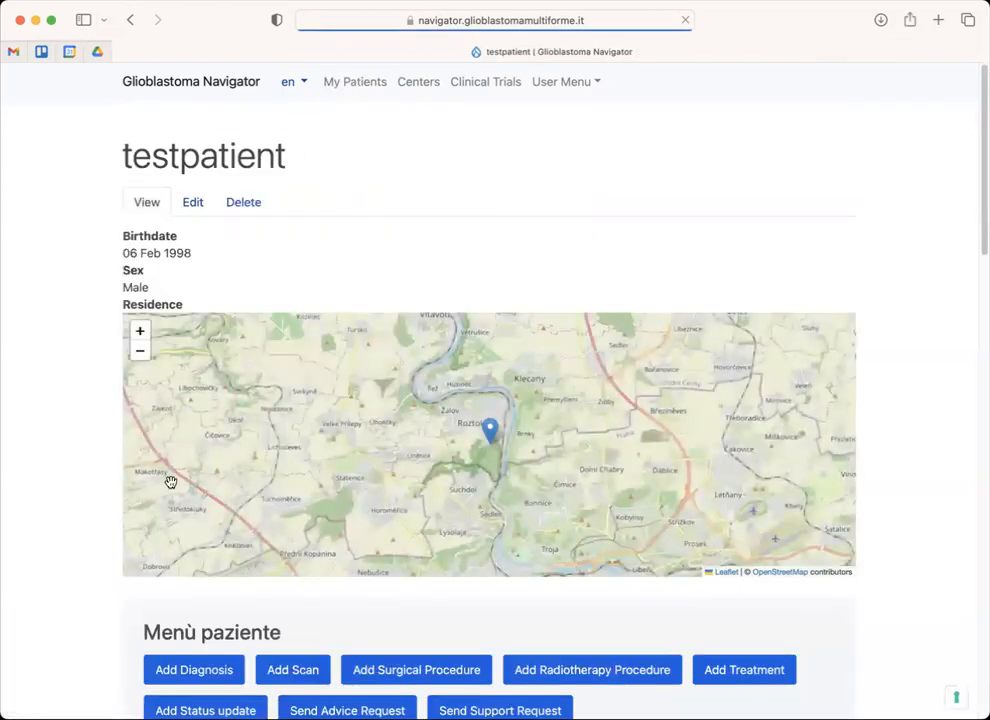
scroll(141, 476, "down", 15)
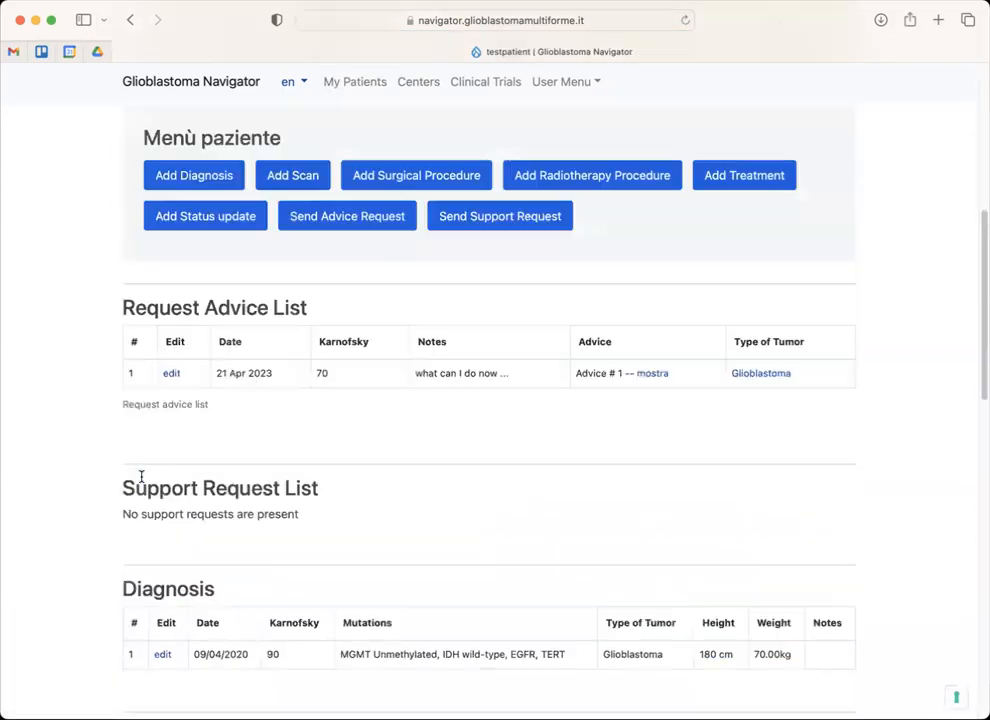
scroll(141, 476, "down", 6)
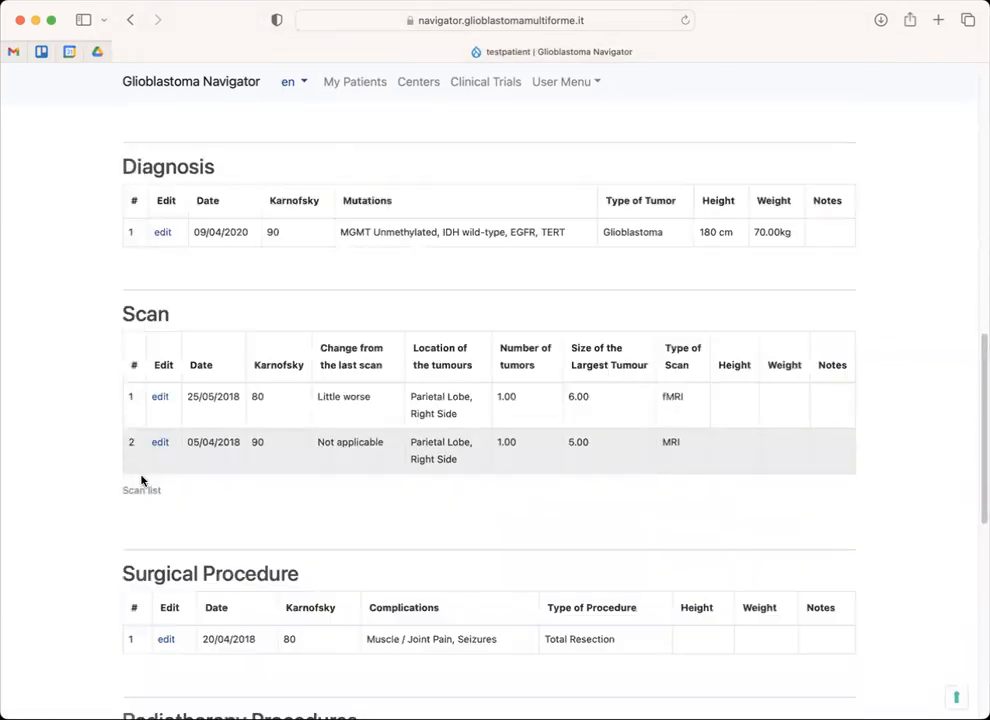
scroll(270, 490, "up", 1)
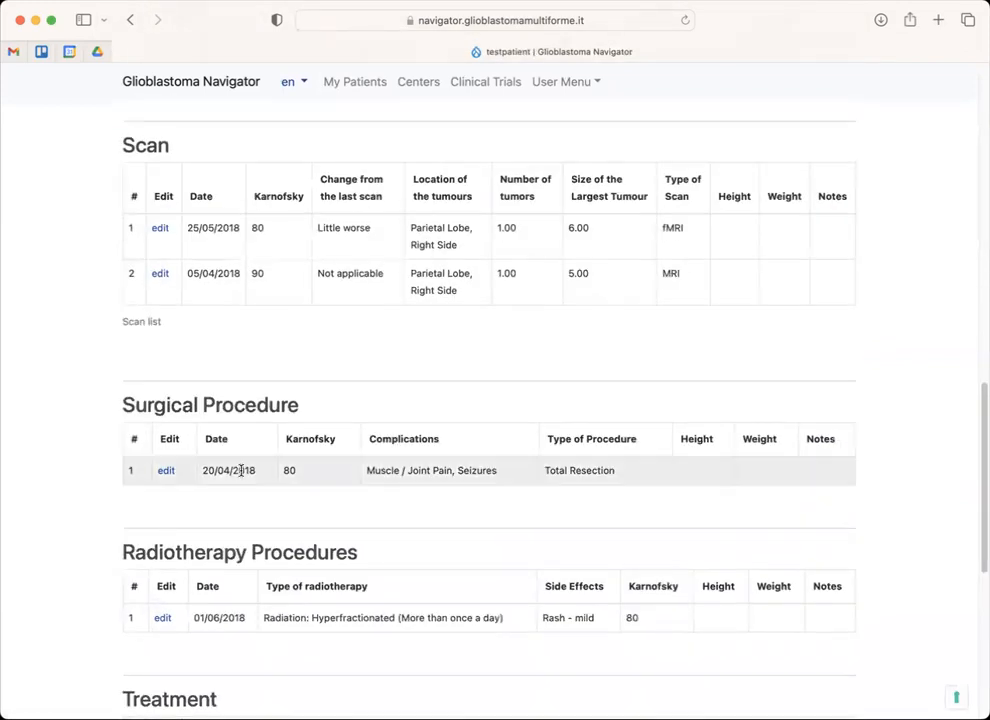
scroll(228, 463, "up", 12)
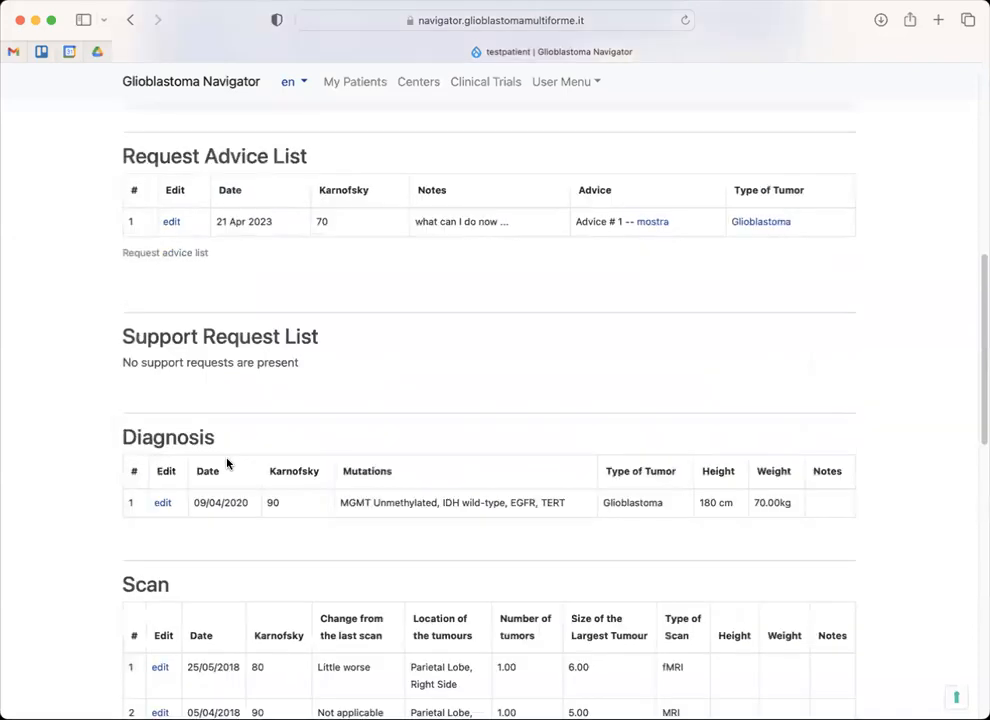
scroll(278, 488, "up", 5)
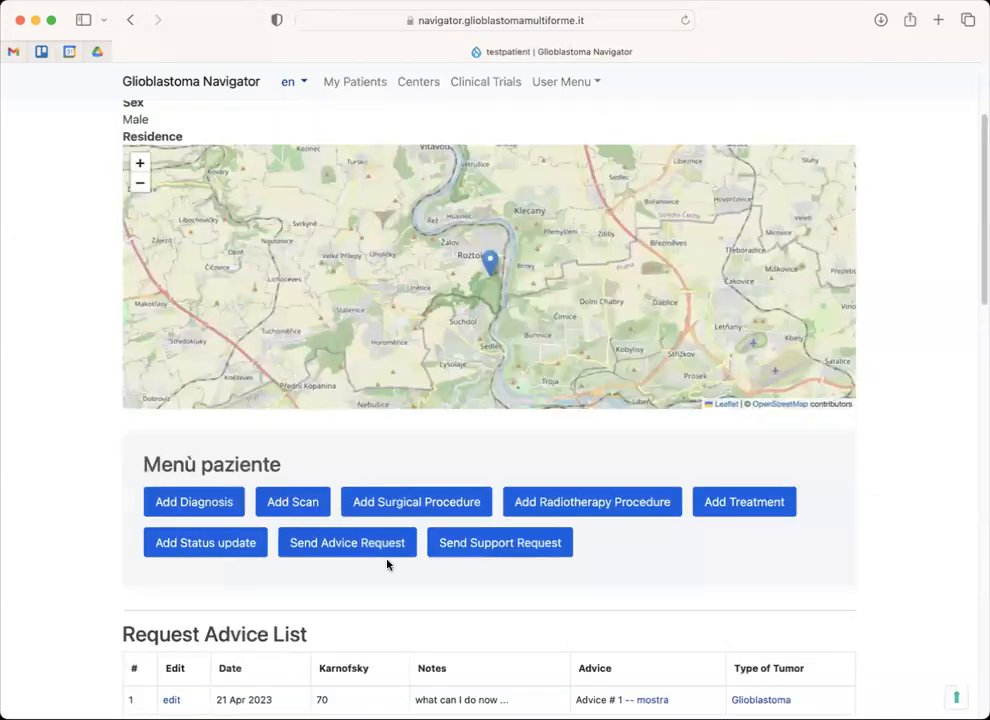
- Start a new treatment record for testpatient with the start date 01/08/2018
left_click(754, 510)
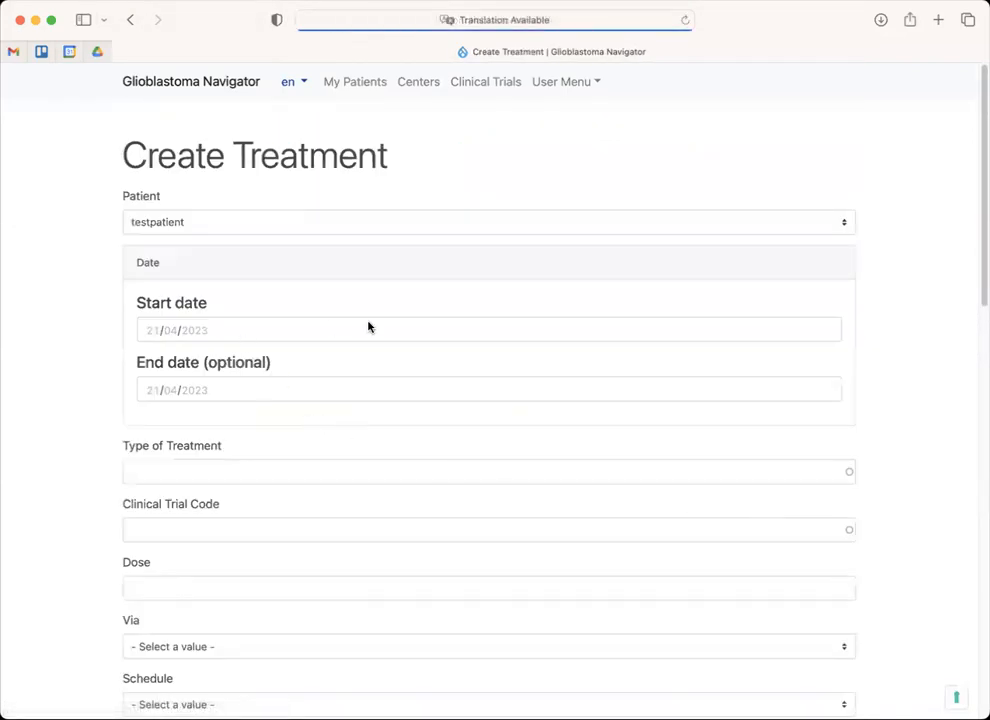
left_click(149, 333)
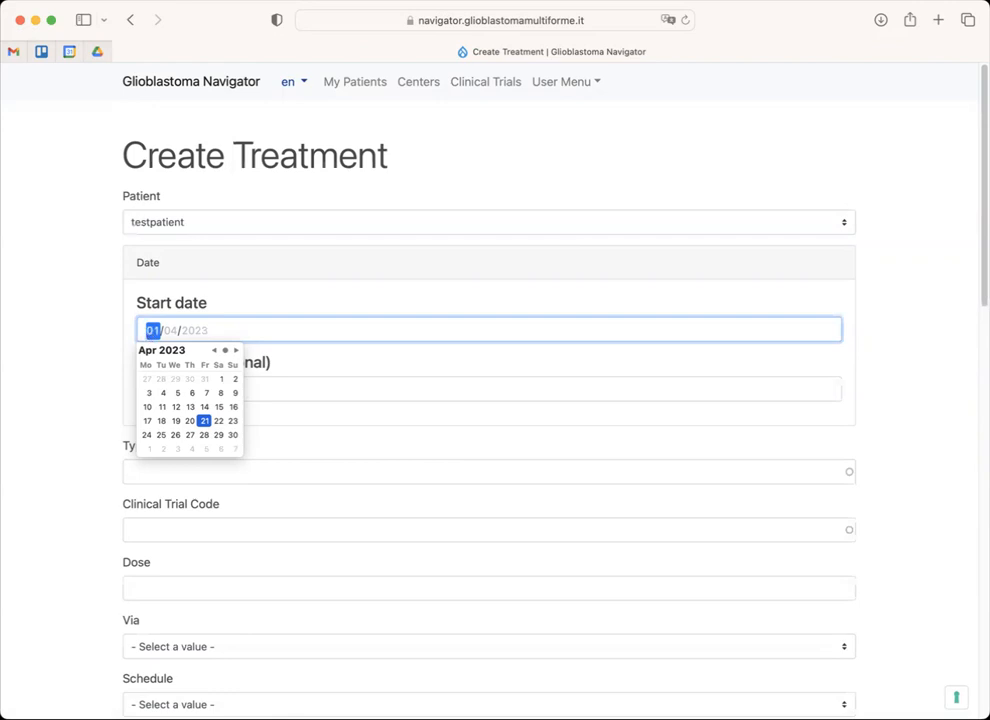
type("01/08/2018")
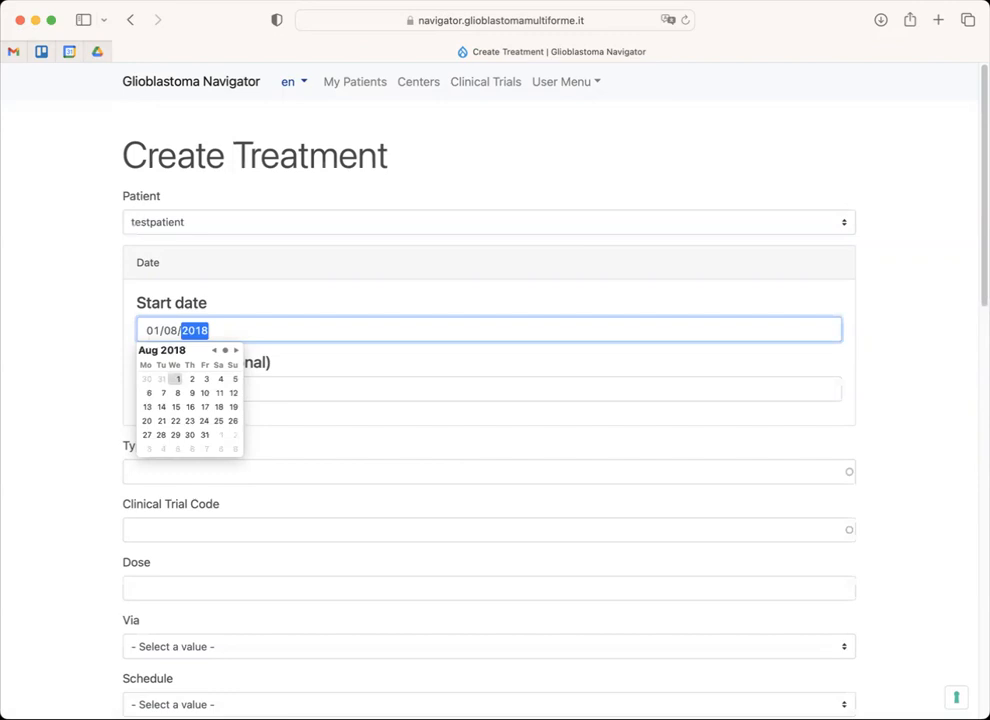
left_click(317, 285)
- Leave the treatment type empty and set the treatment's clinical trial code to NCT03866109
scroll(314, 300, "down", 2)
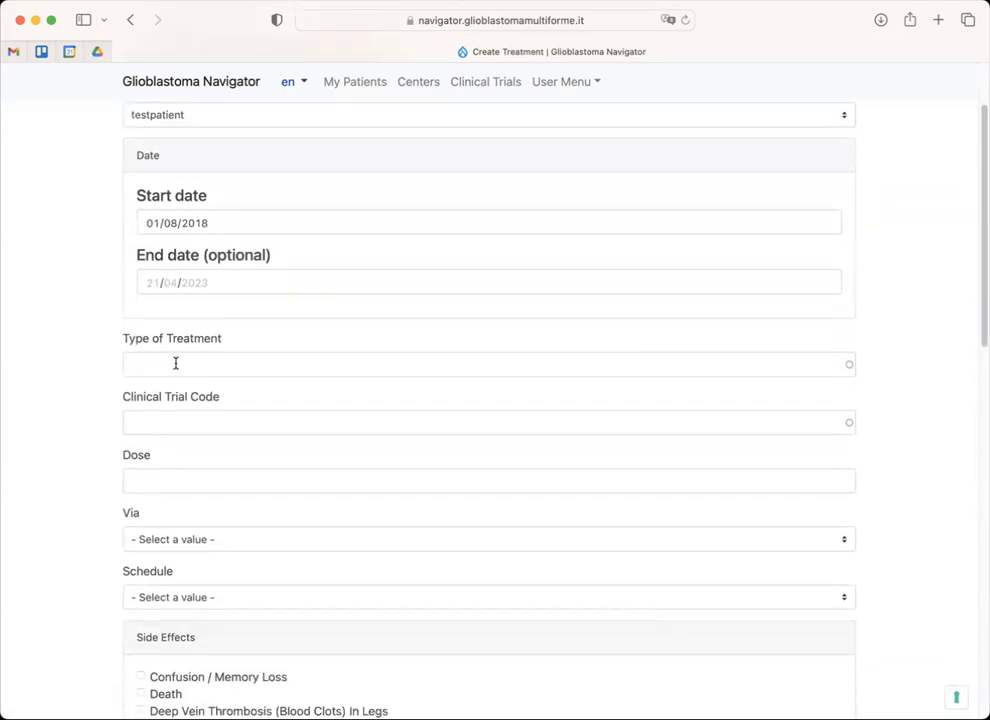
scroll(175, 363, "down", 2)
left_click(167, 285)
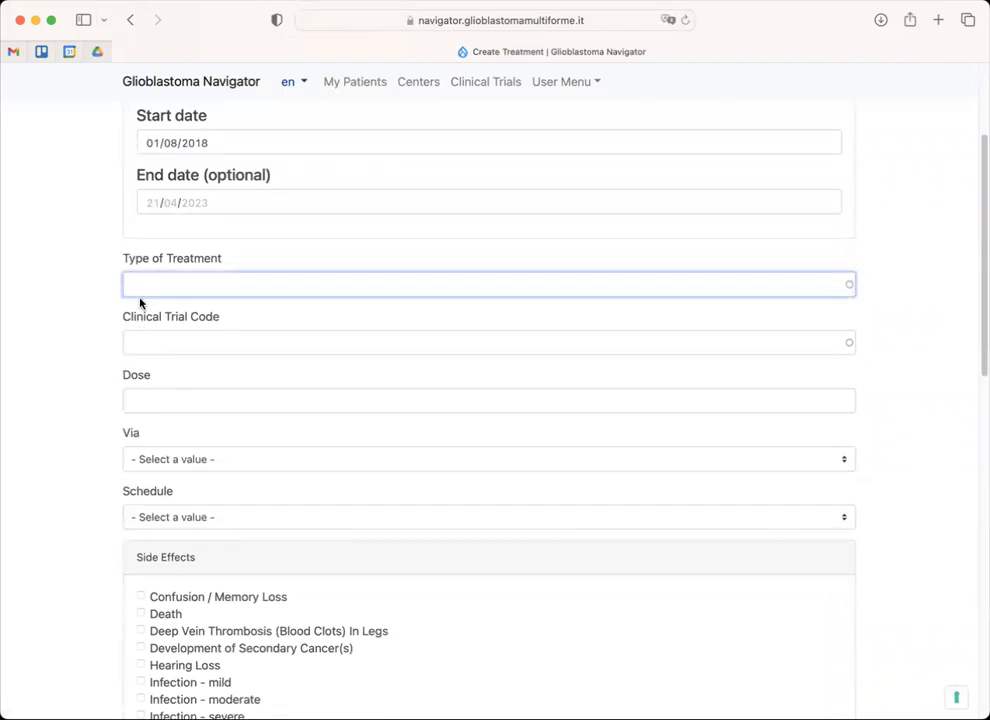
left_click(148, 338)
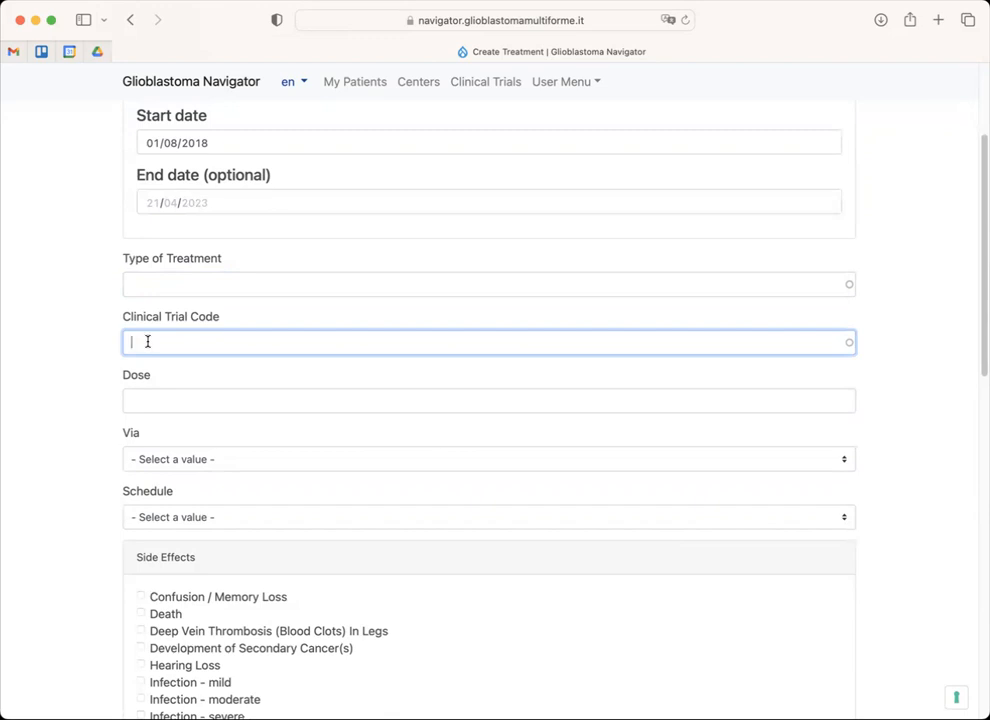
type("N")
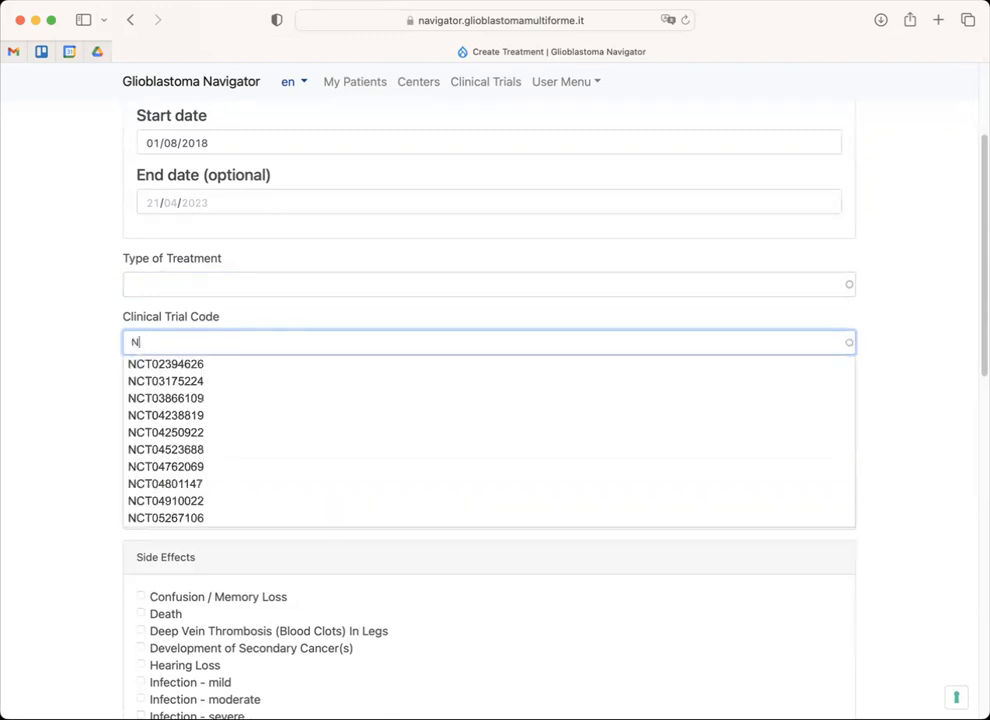
left_click(177, 399)
scroll(171, 411, "down", 3)
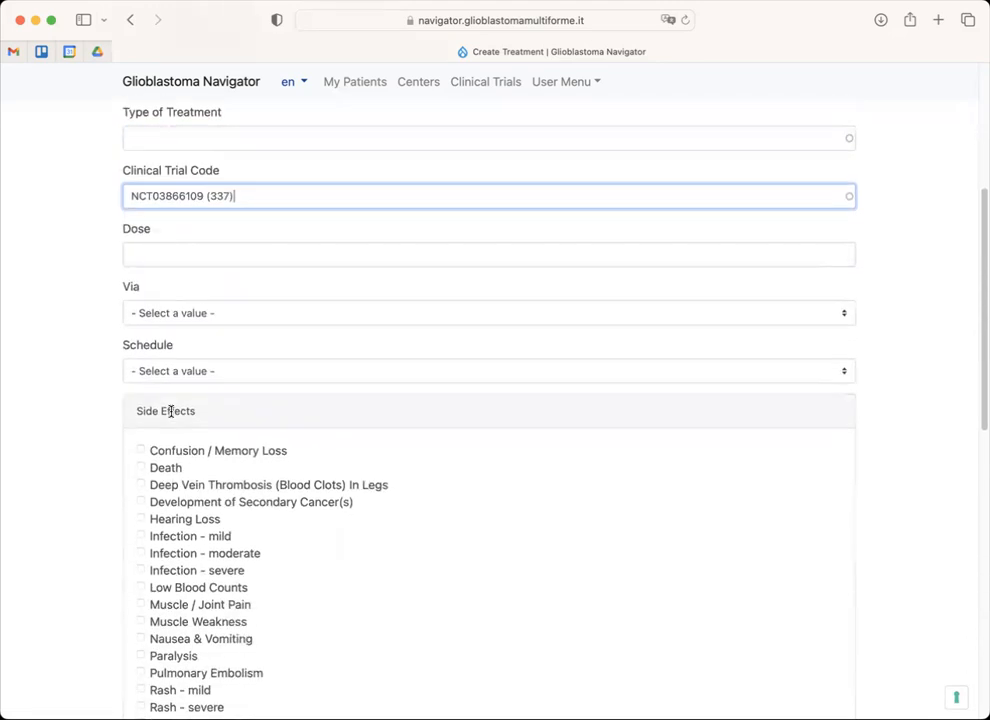
- Try to save the new treatment record with the treatment type left empty
scroll(171, 411, "down", 2)
scroll(171, 413, "down", 13)
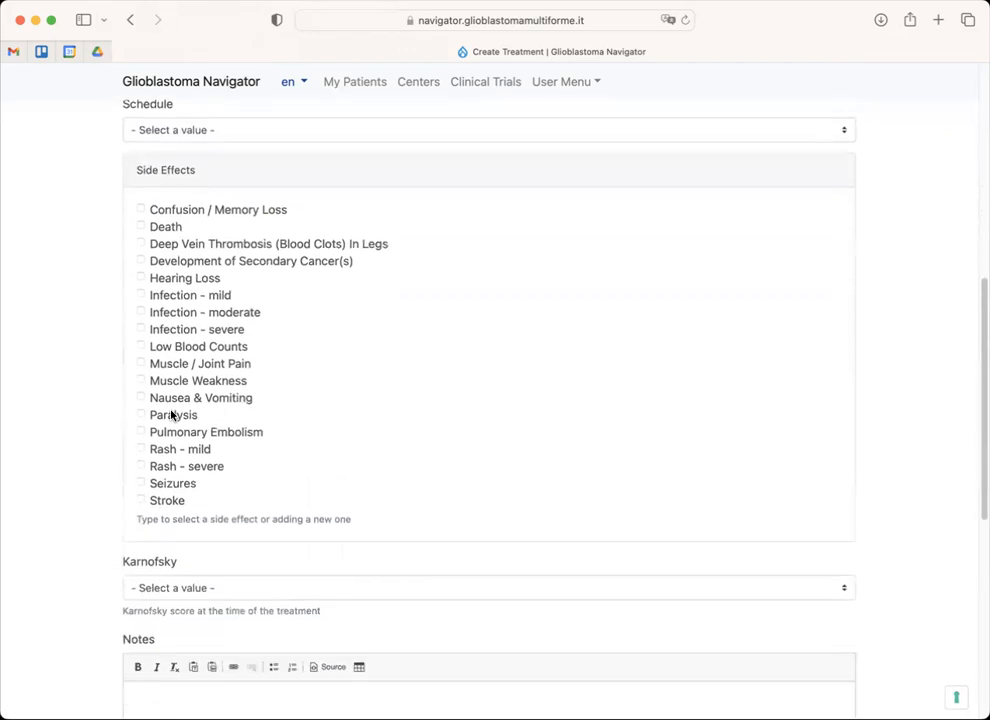
left_click(142, 534)
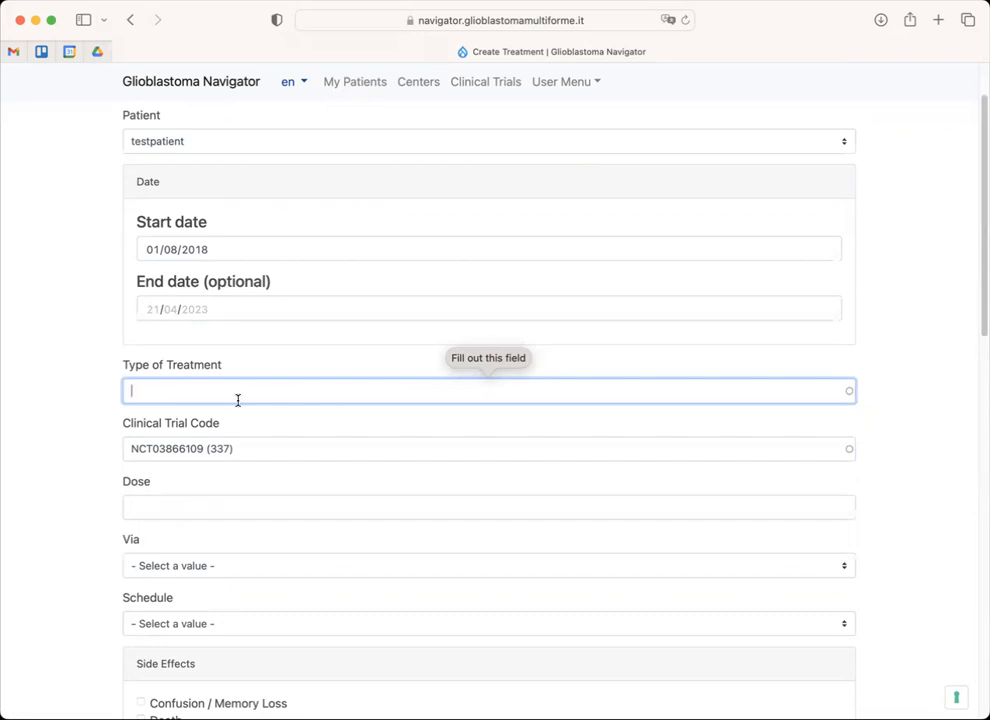
- Set the treatment type to Dendritic cell immunotherapy and try to save the record
type("den")
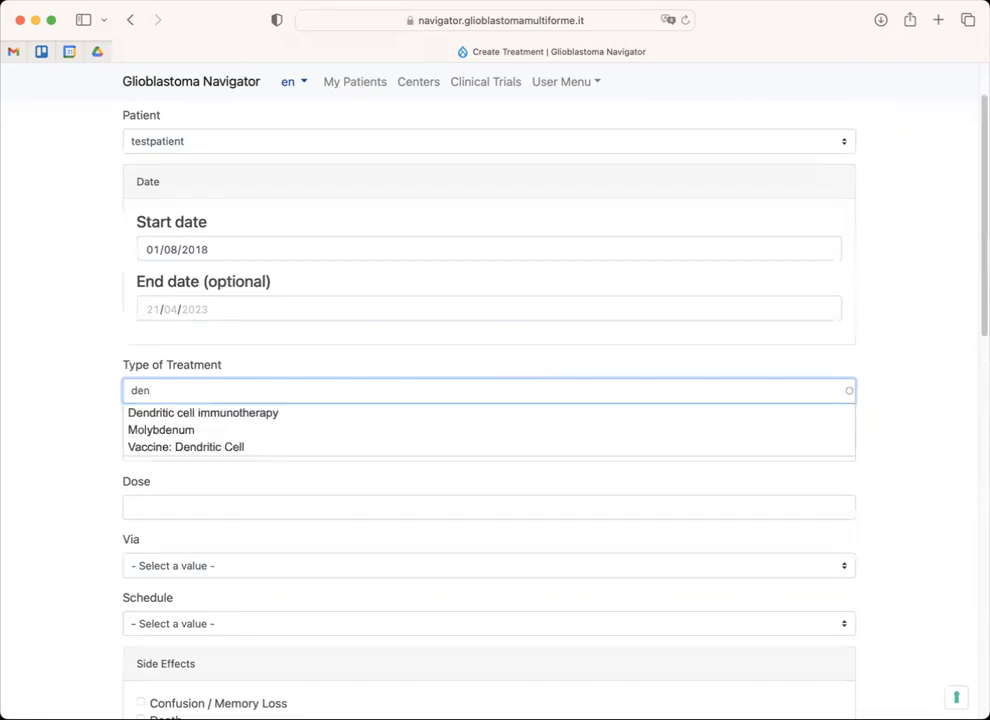
left_click(230, 414)
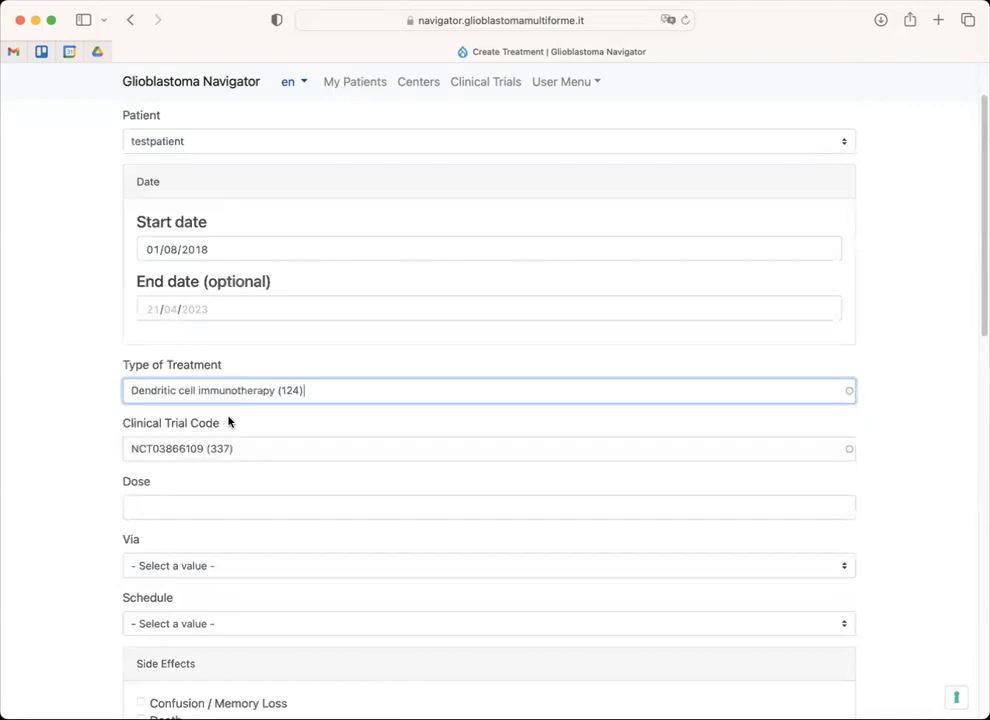
scroll(228, 421, "down", 2)
scroll(228, 421, "down", 10)
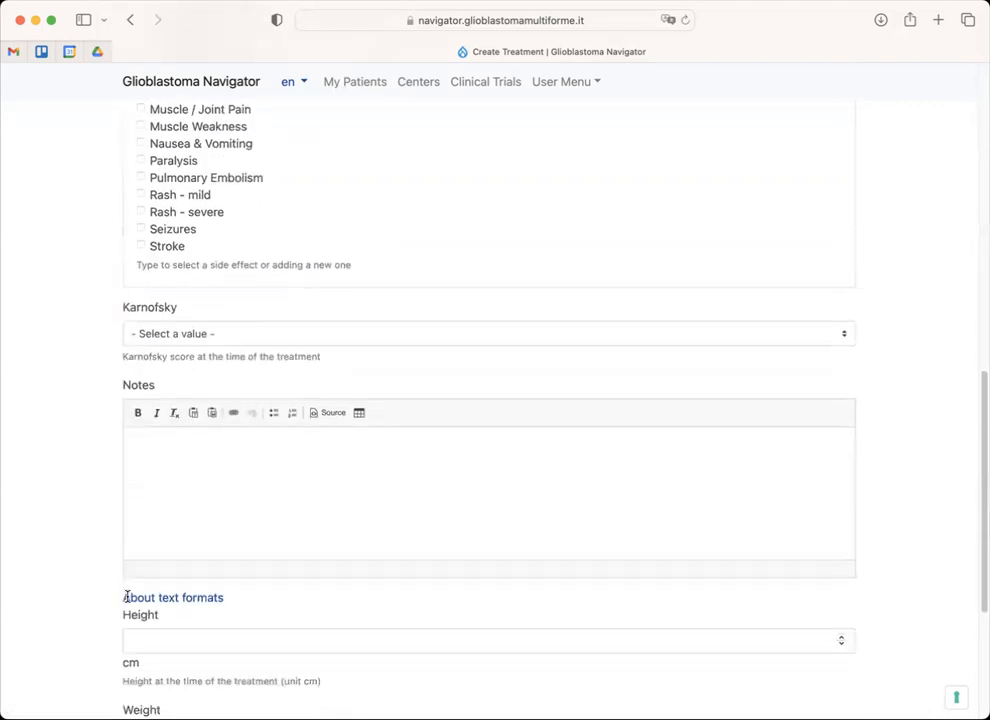
left_click(140, 535)
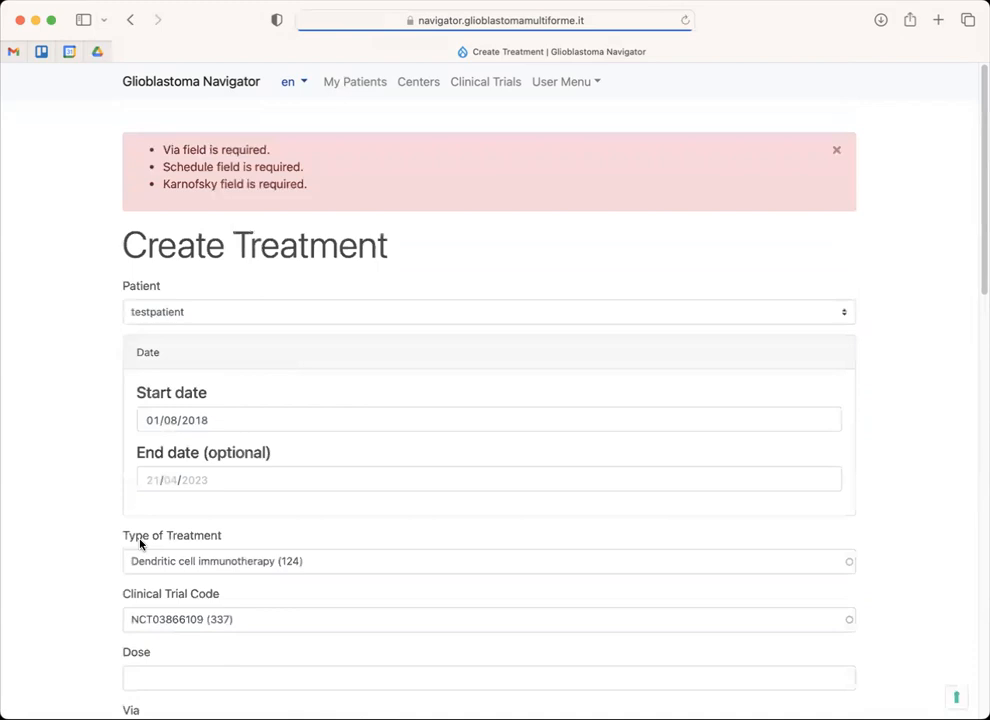
- Set the treatment's route to IM (Intra-muscular) and its schedule to Once A Month, and try to save the record
scroll(259, 272, "down", 4)
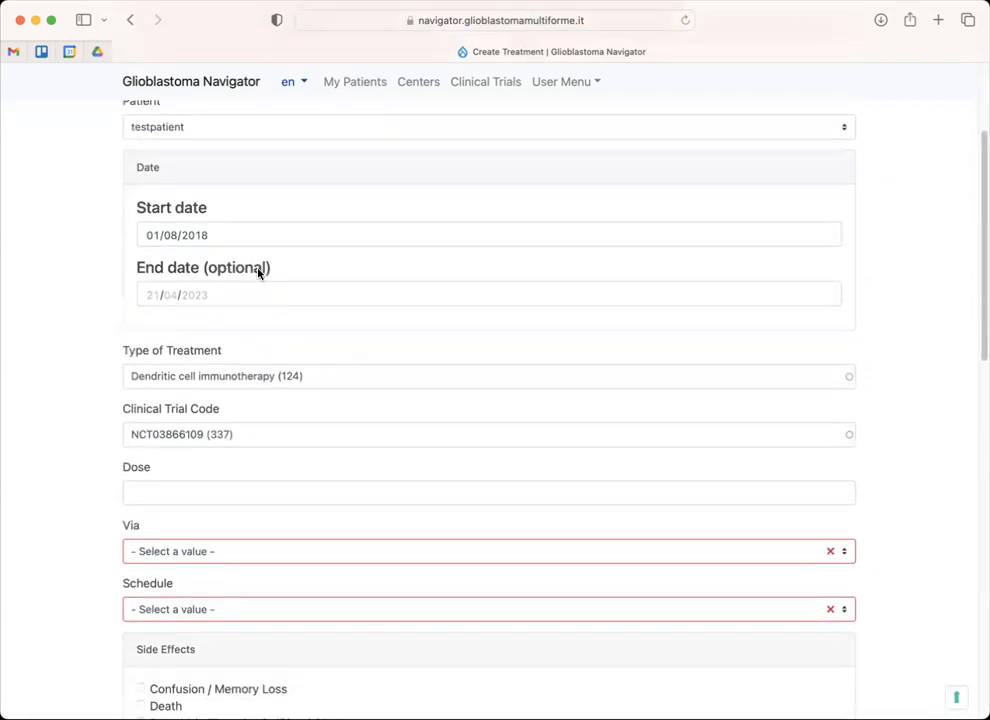
scroll(258, 273, "down", 2)
left_click(232, 250)
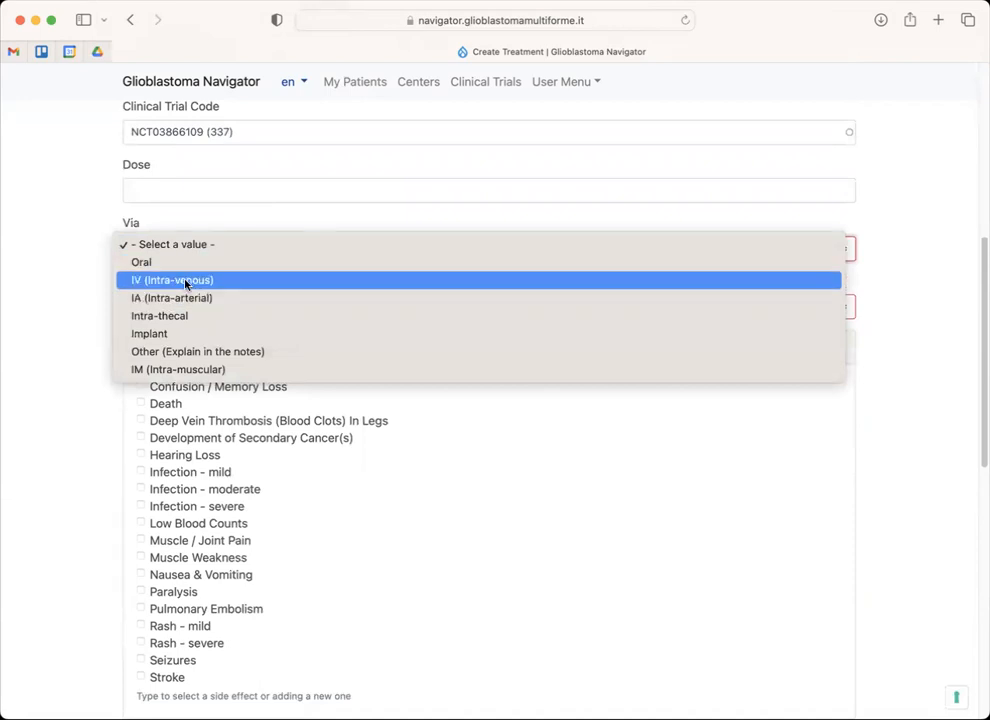
left_click(148, 369)
left_click(180, 306)
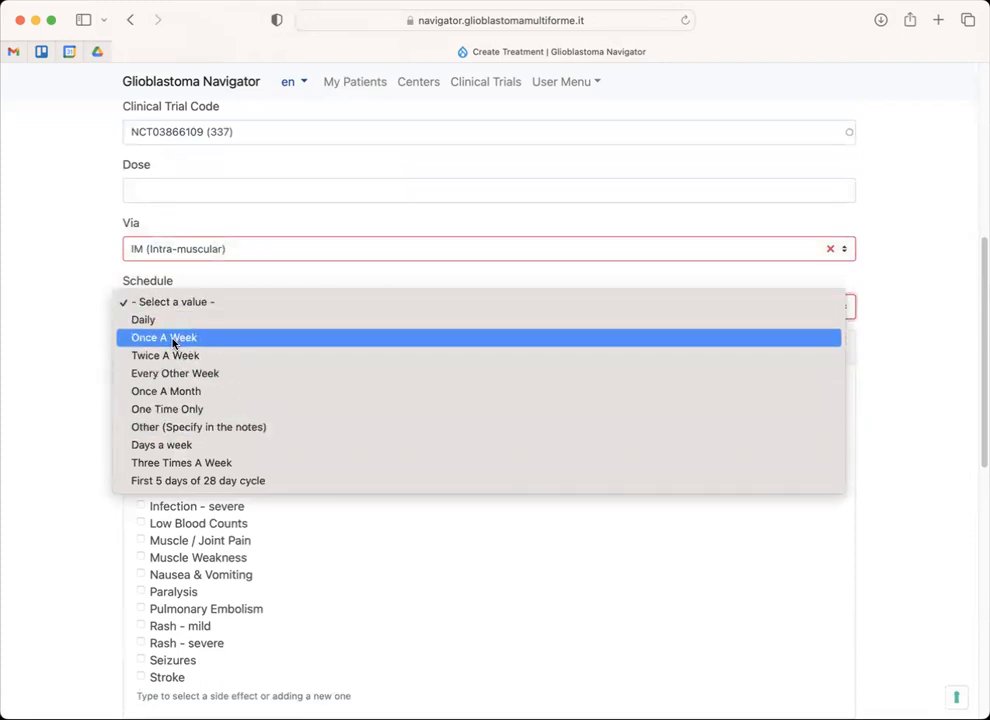
left_click(165, 398)
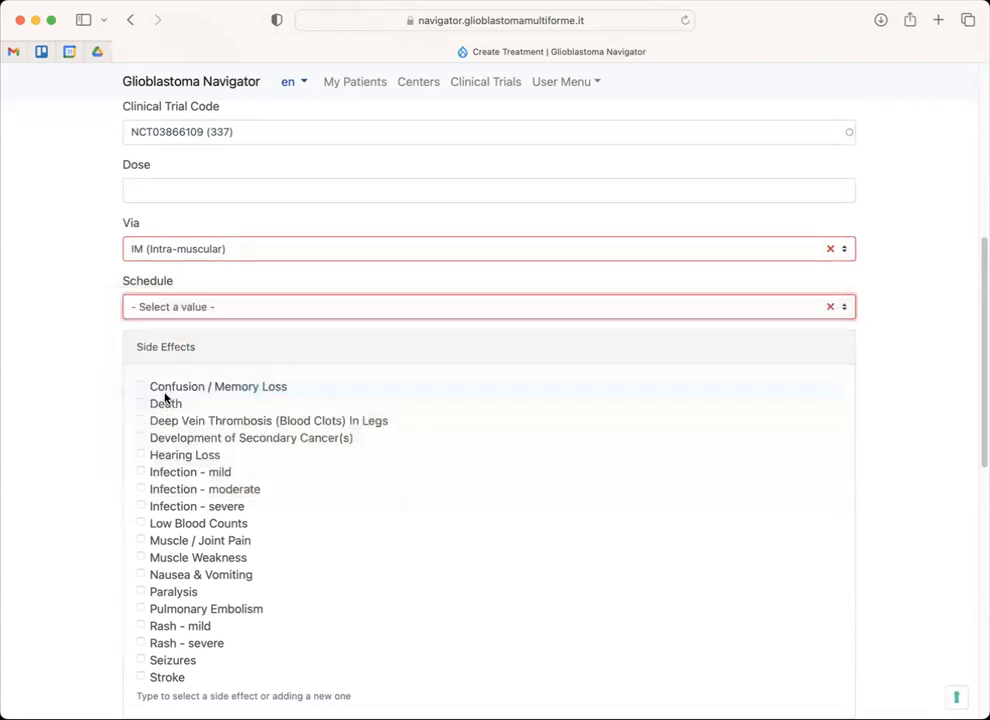
scroll(84, 400, "down", 10)
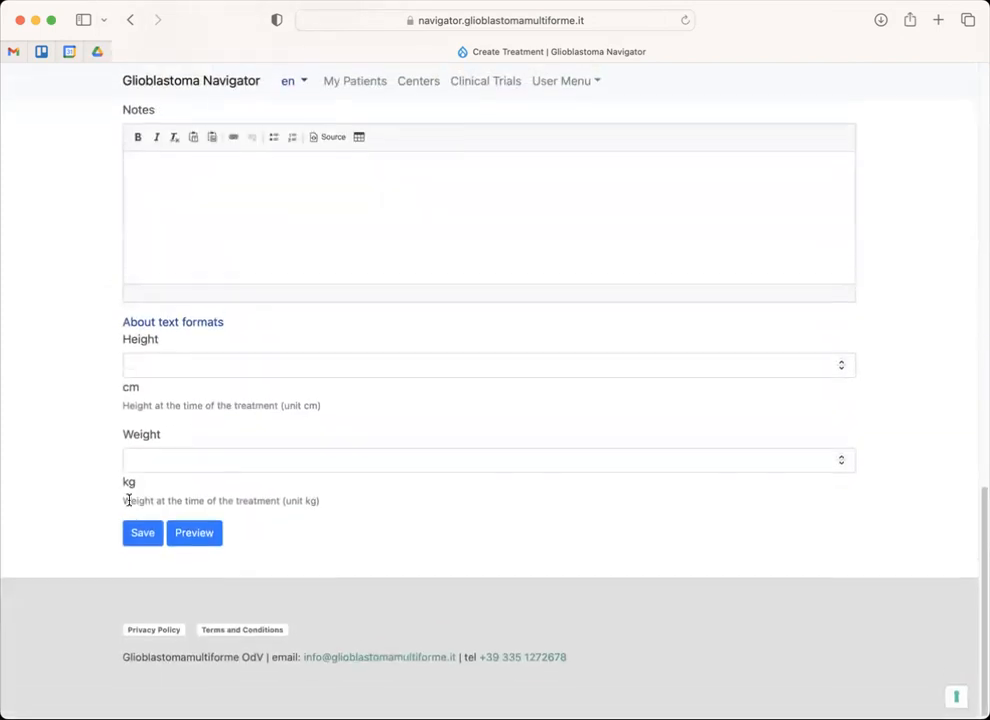
left_click(140, 533)
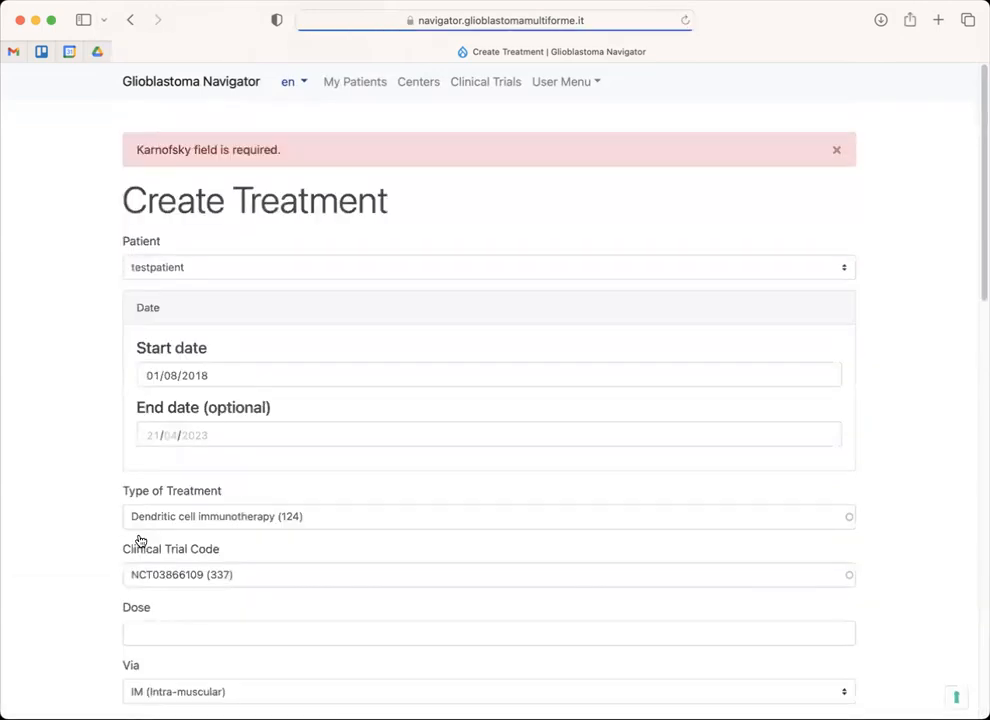
- Set the treatment's Karnofsky score to 80 - Normal activity with effort and save the record
scroll(140, 541, "down", 10)
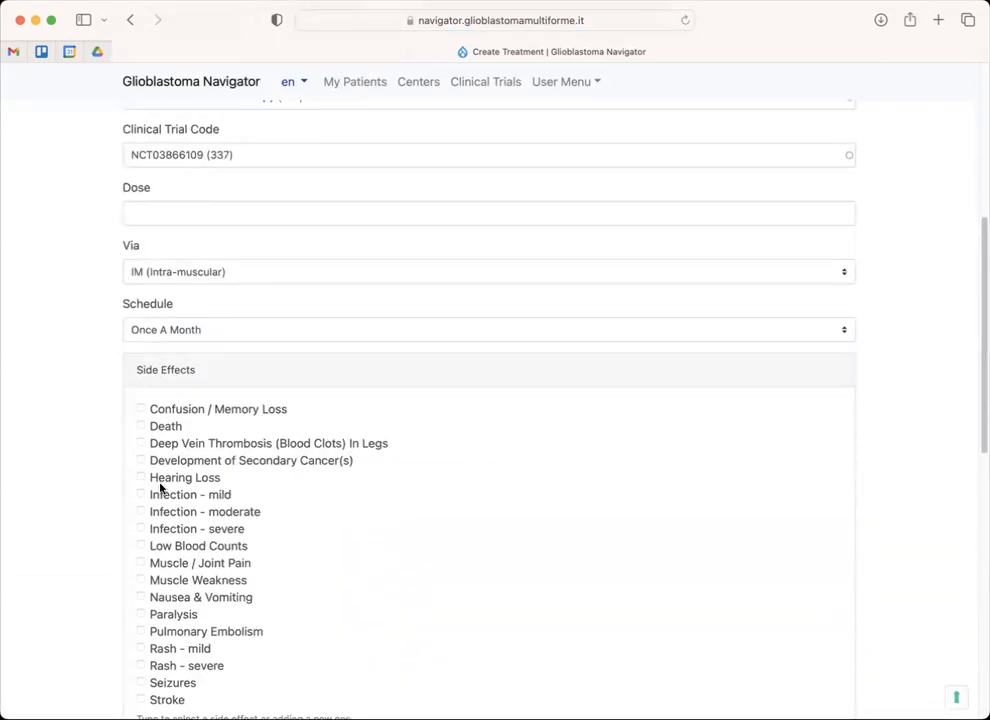
scroll(160, 488, "down", 4)
scroll(160, 484, "up", 5)
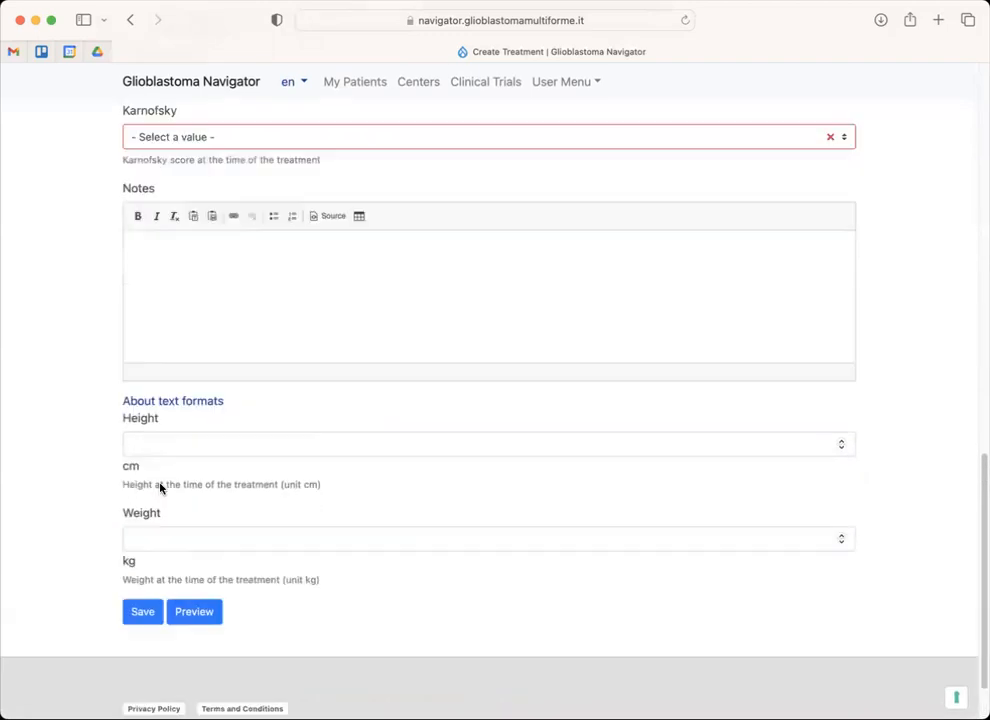
left_click(192, 345)
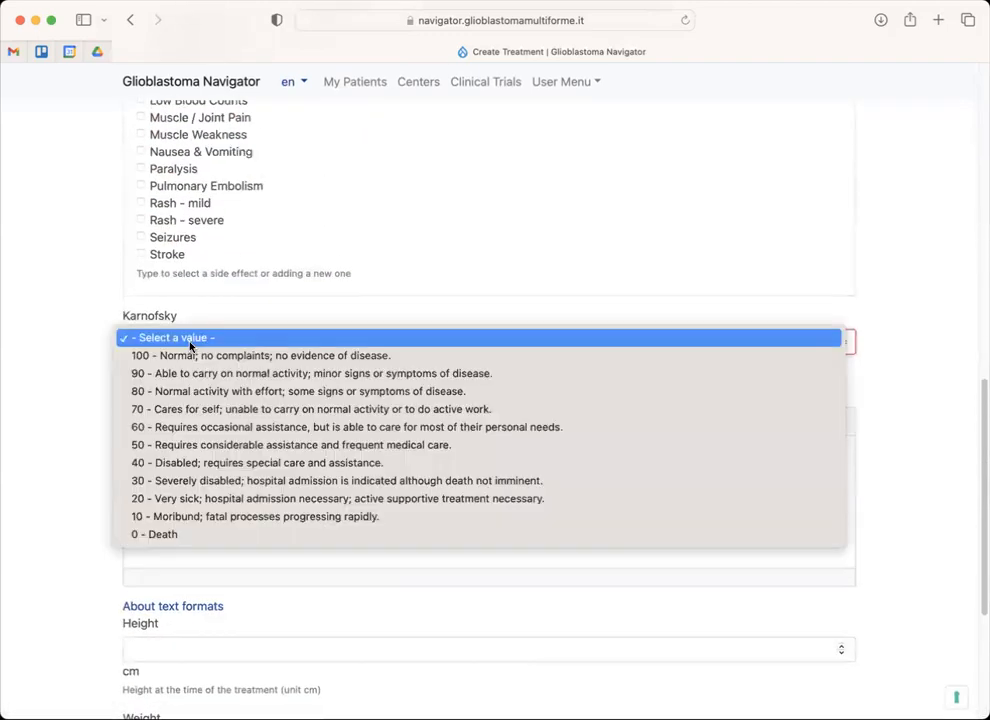
left_click(184, 394)
scroll(93, 476, "down", 5)
left_click(139, 535)
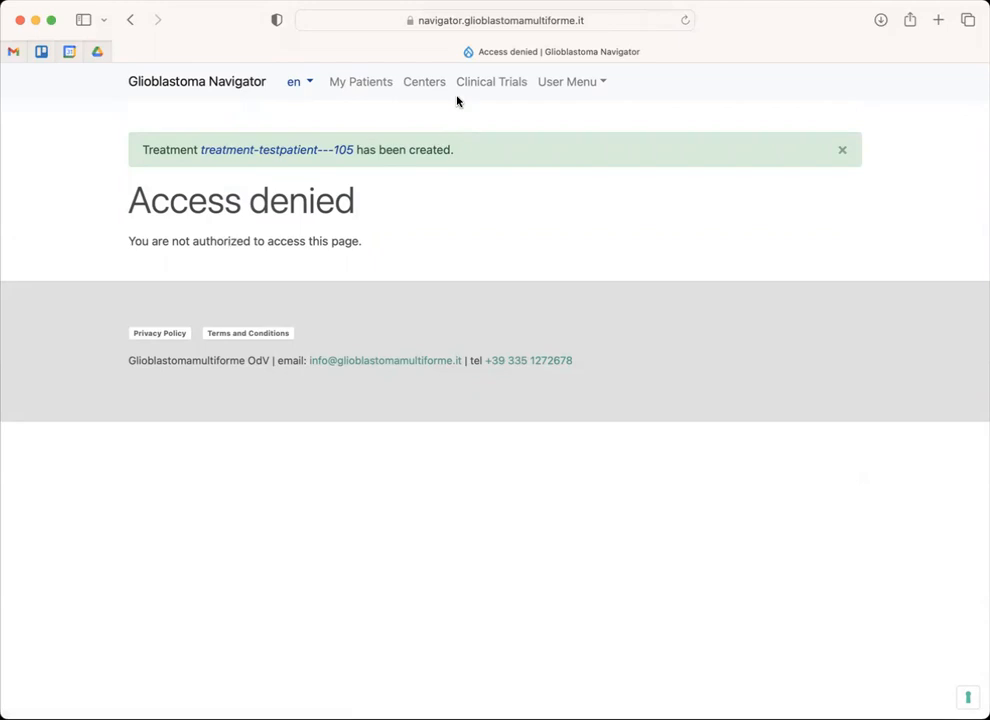
- Reopen the testpatient profile from the patient list and review its treatment, scan, procedure and status update tables
left_click(382, 81)
left_click(148, 501)
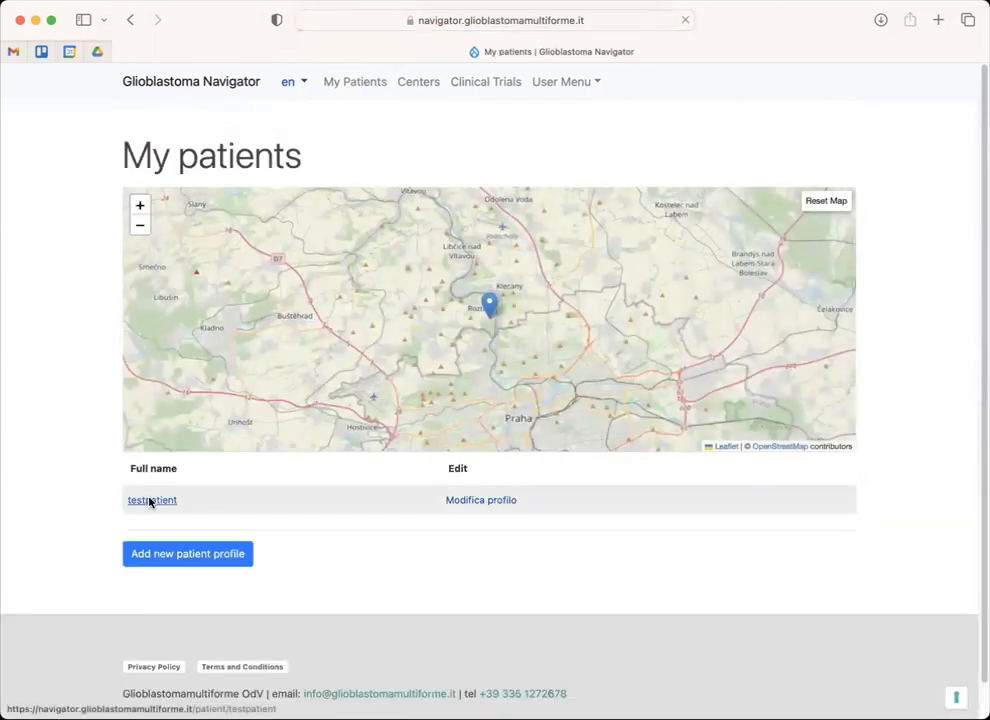
scroll(96, 496, "down", 20)
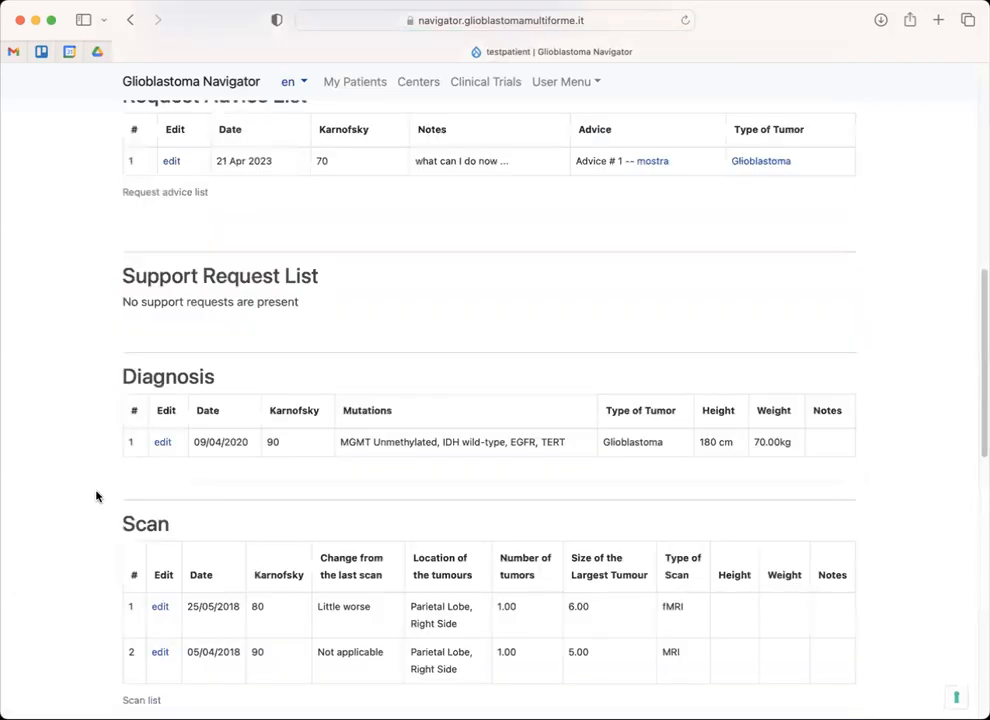
scroll(427, 372, "up", 3)
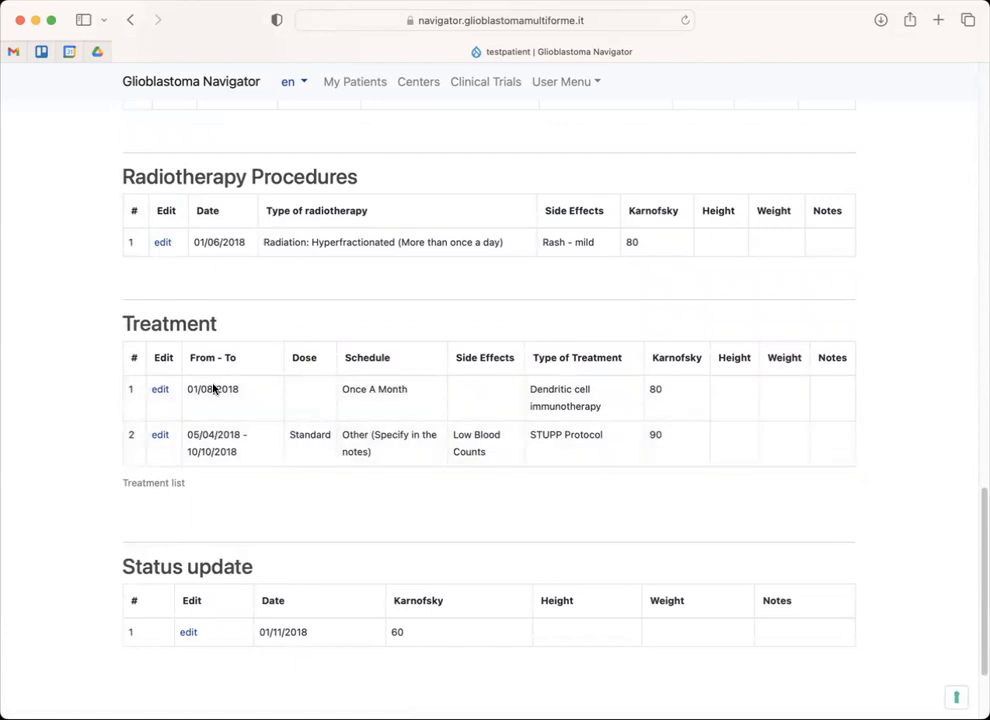
scroll(270, 411, "down", 3)
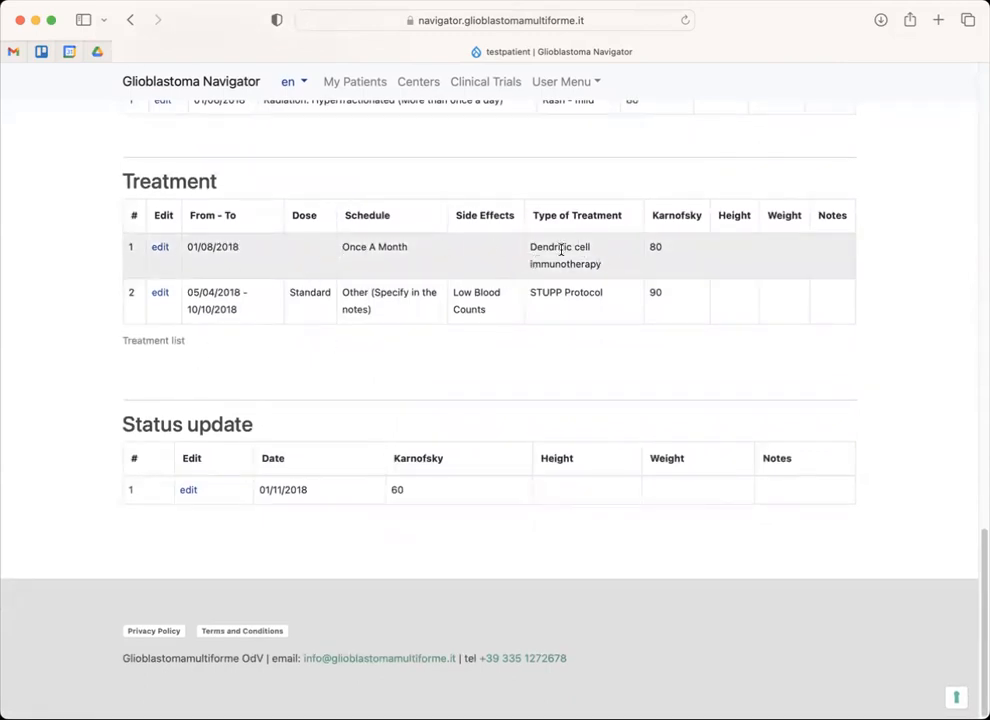
scroll(606, 261, "up", 15)
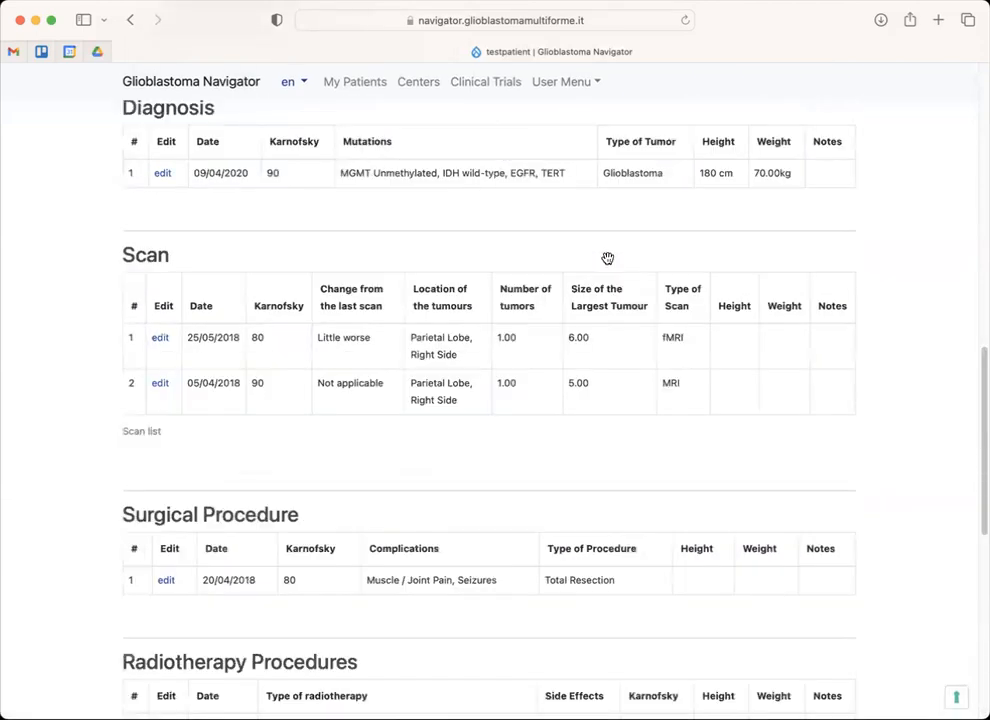
scroll(607, 258, "down", 15)
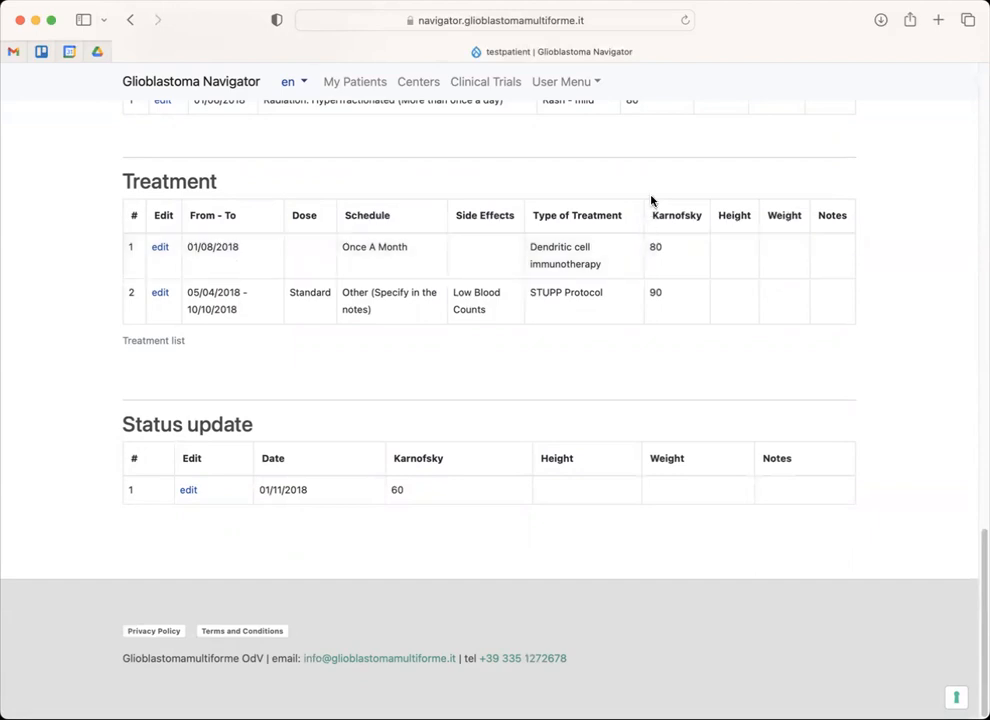
scroll(651, 200, "up", 1)
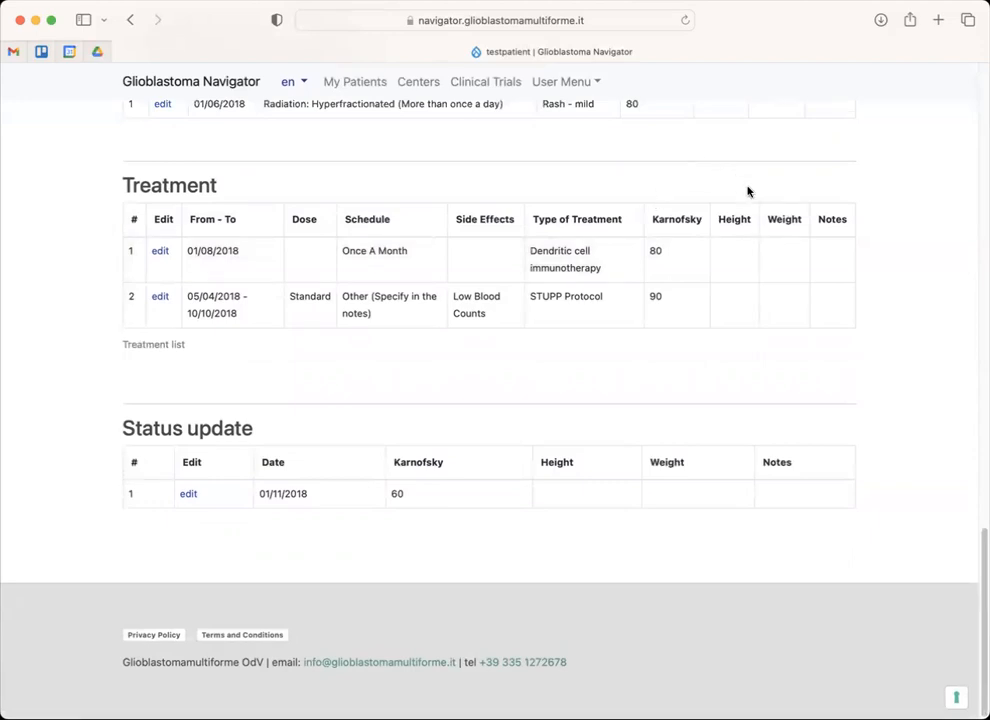
scroll(763, 181, "up", 3)
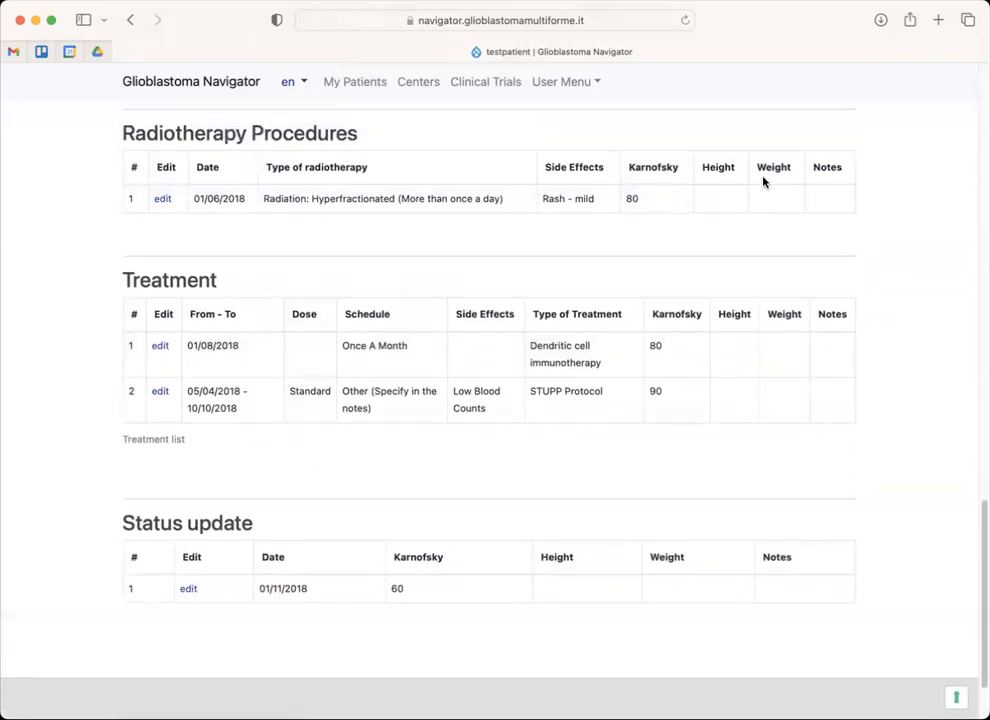
scroll(763, 181, "up", 15)
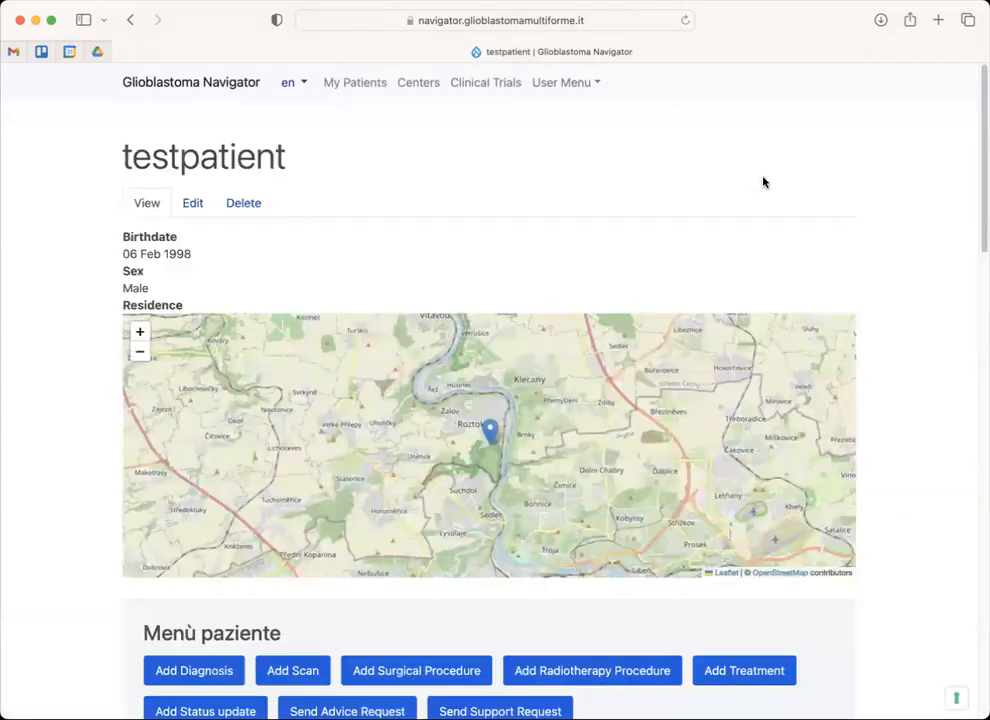
- Log out of the account, and play and pause the introduction video on the home page
left_click(574, 83)
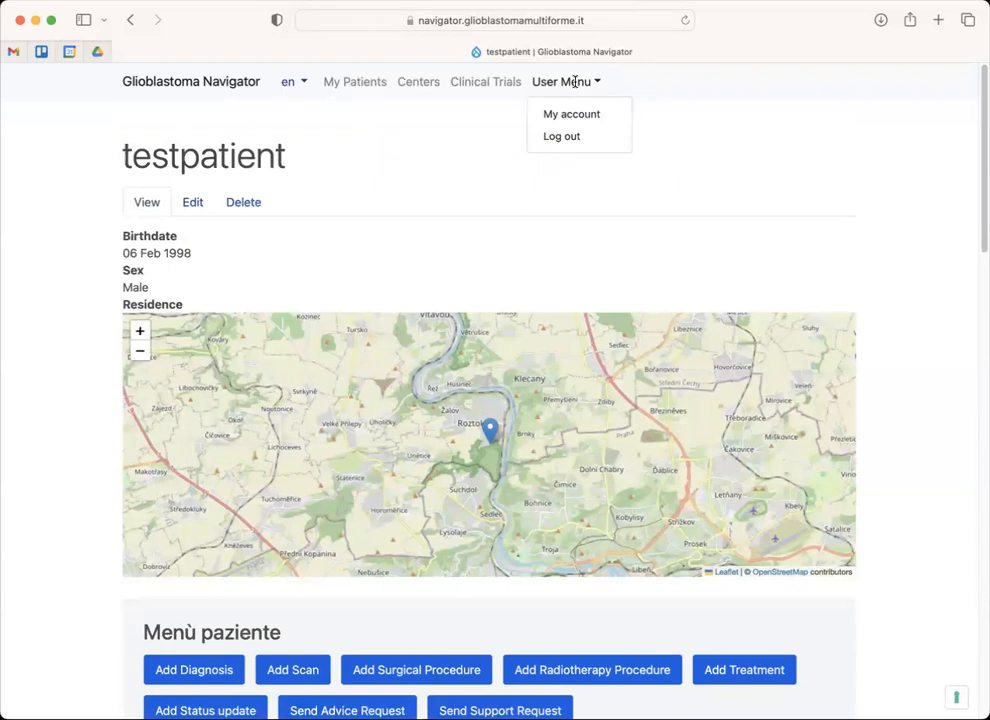
left_click(565, 135)
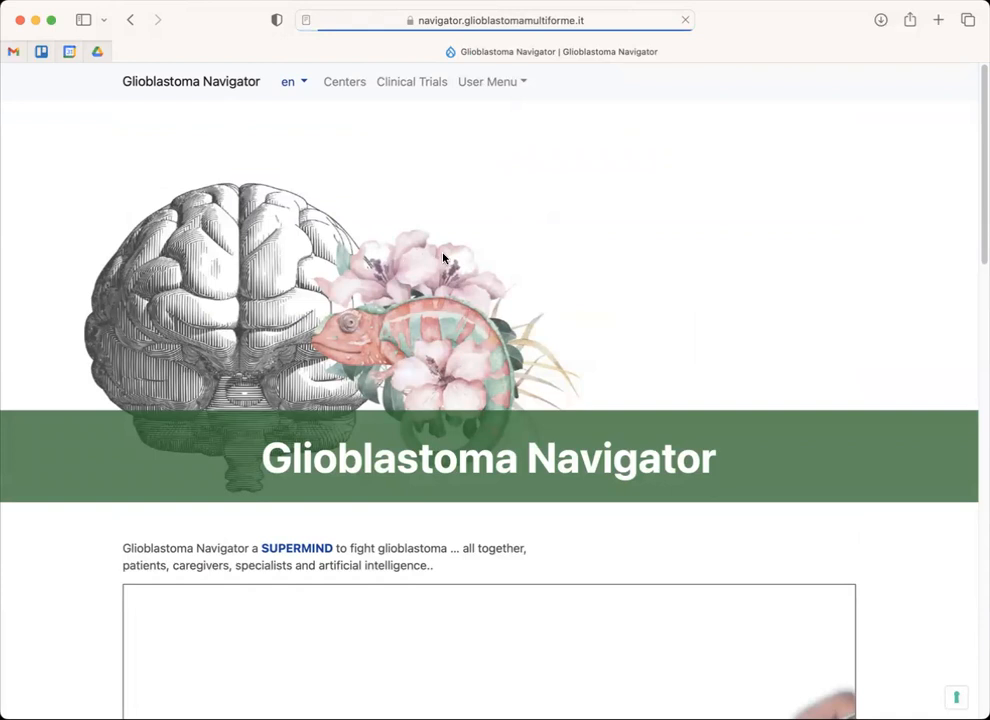
scroll(443, 258, "down", 1)
scroll(480, 228, "down", 5)
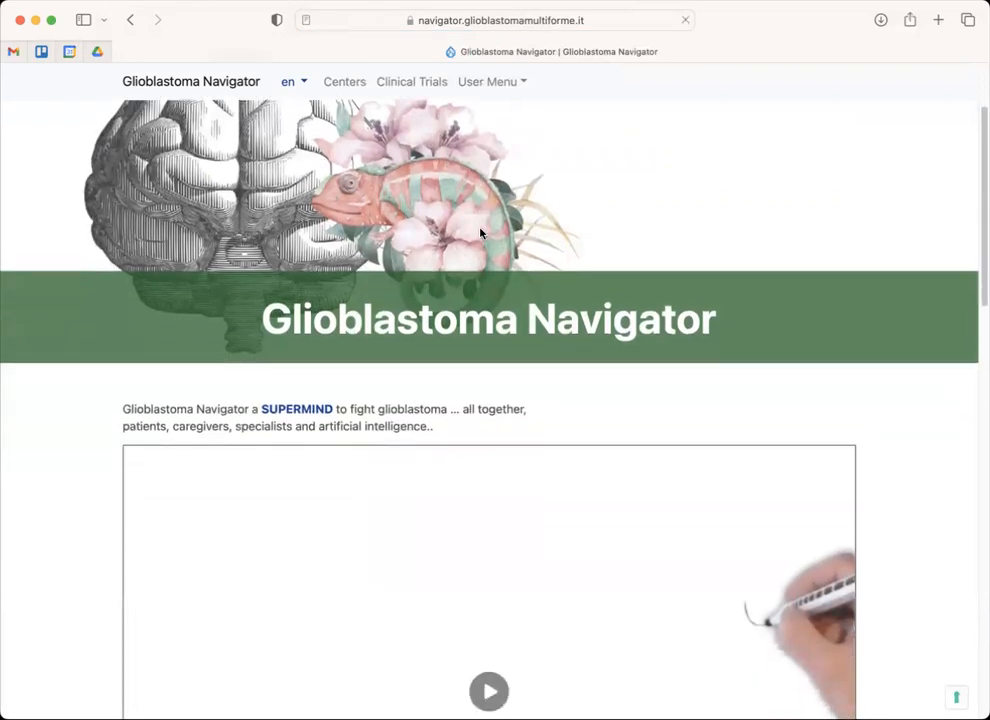
scroll(480, 228, "down", 2)
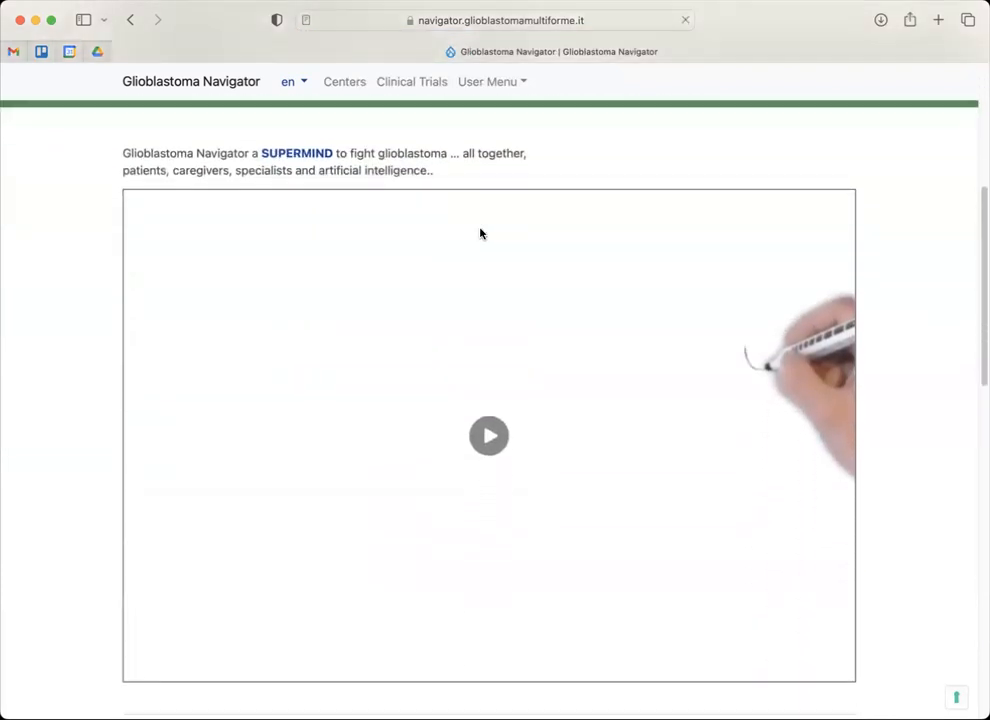
left_click(490, 435)
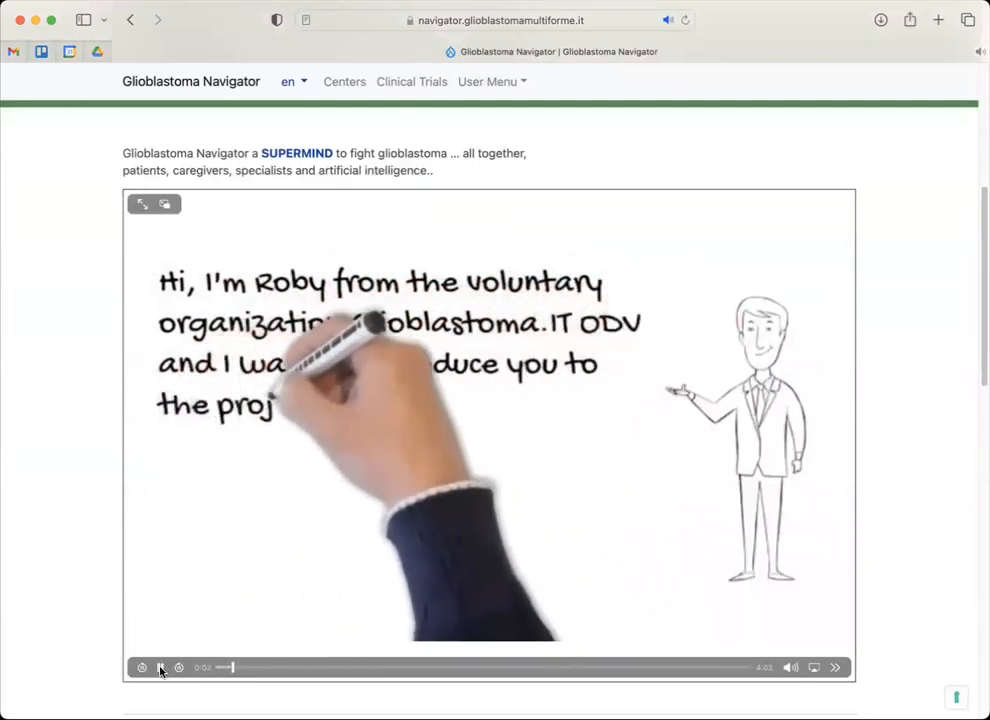
left_click(160, 668)
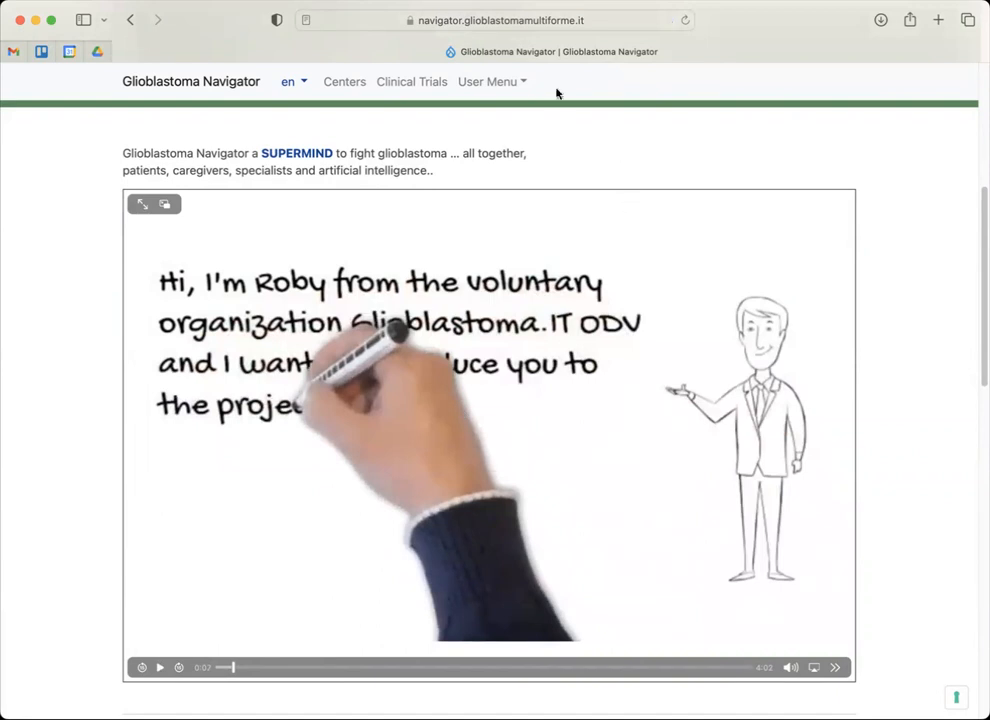